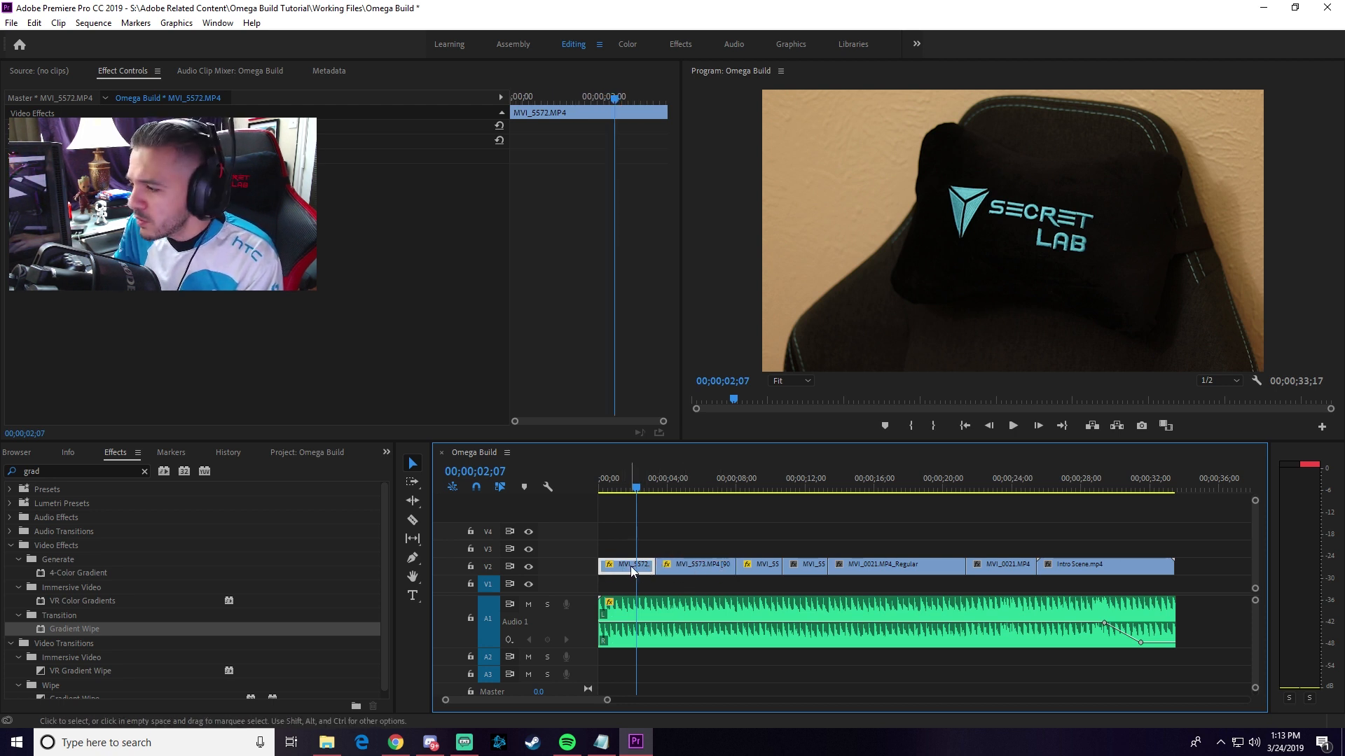
Move clip MVI_5572 up to track V3 and shift MVI_5573 on V2 15 frames earlier so the two overlap
{"action": "left_click_drag", "start_coordinate": [636, 569], "coordinate": [681, 569]}
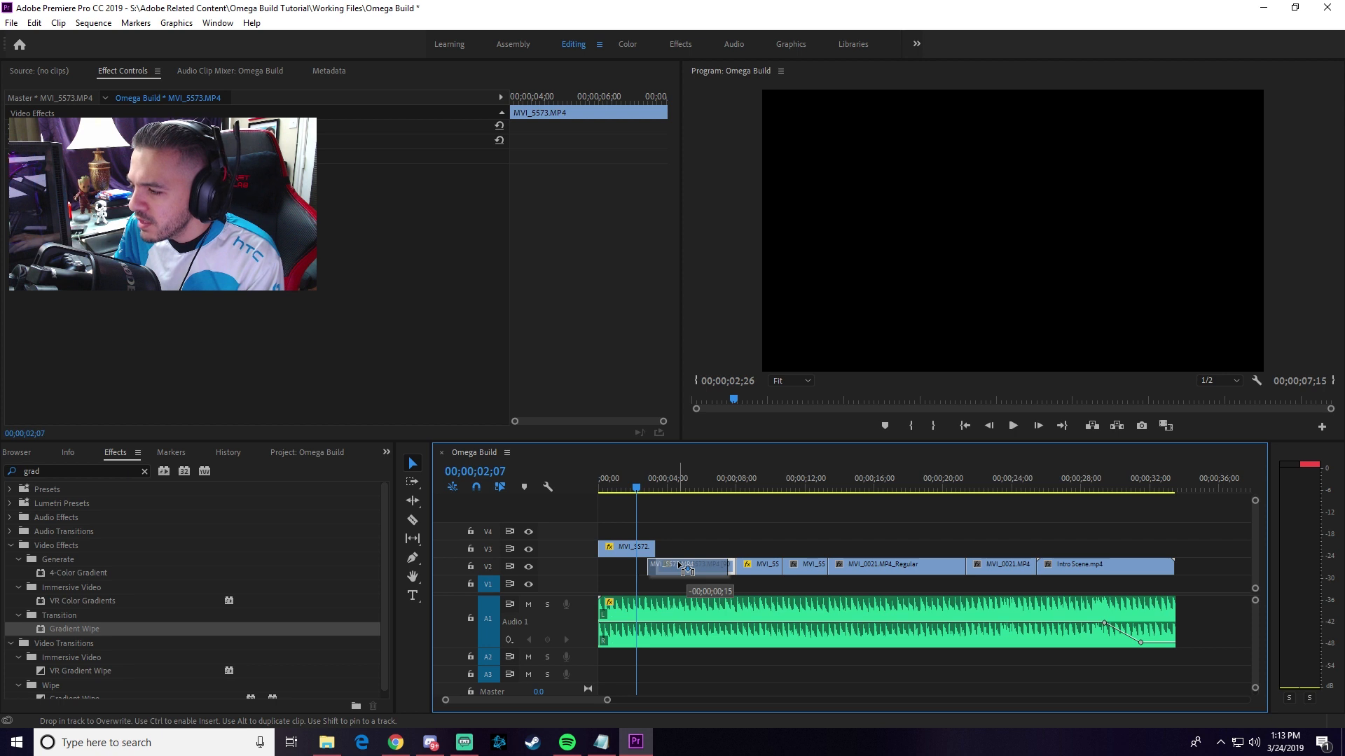
{"action": "left_click_drag", "start_coordinate": [679, 564], "coordinate": [679, 565]}
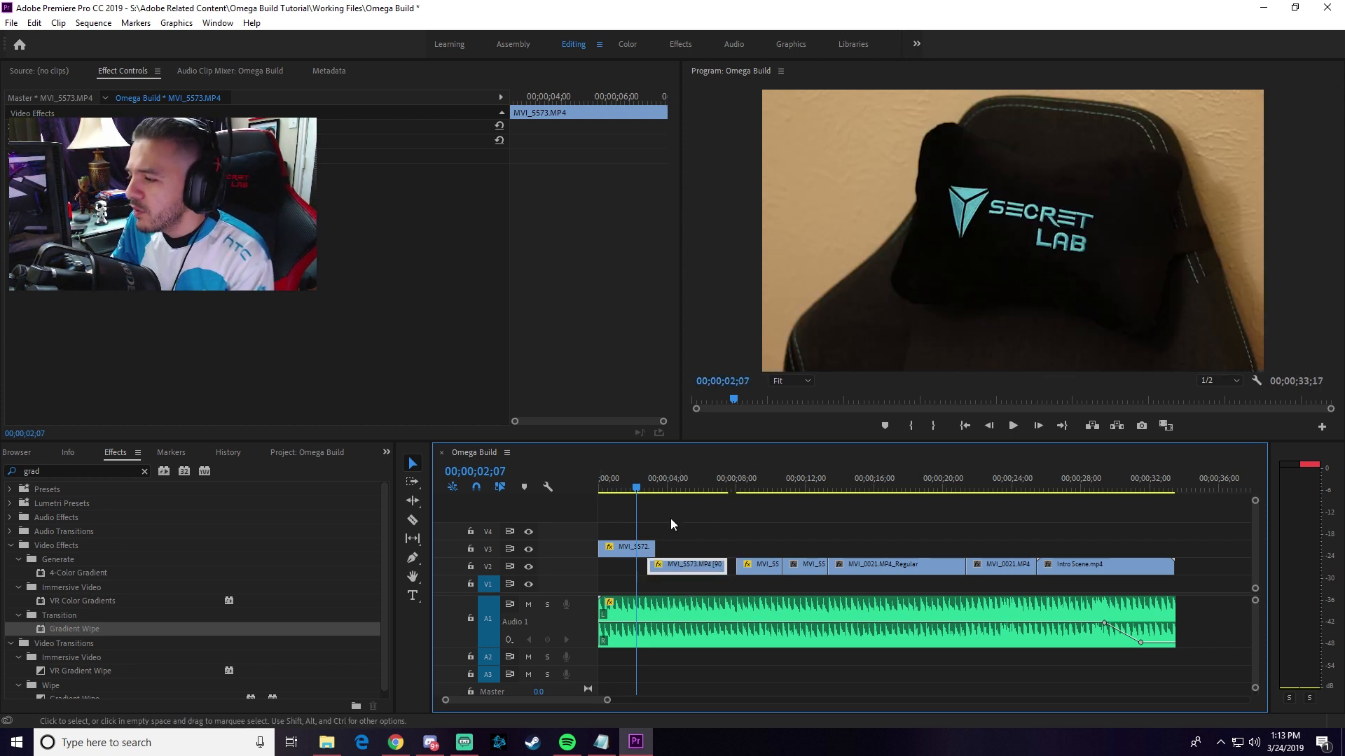
Search the effects for "grad" and apply the Gradient Wipe video effect to clip MVI_5572 on V3
{"action": "left_click", "coordinate": [631, 547]}
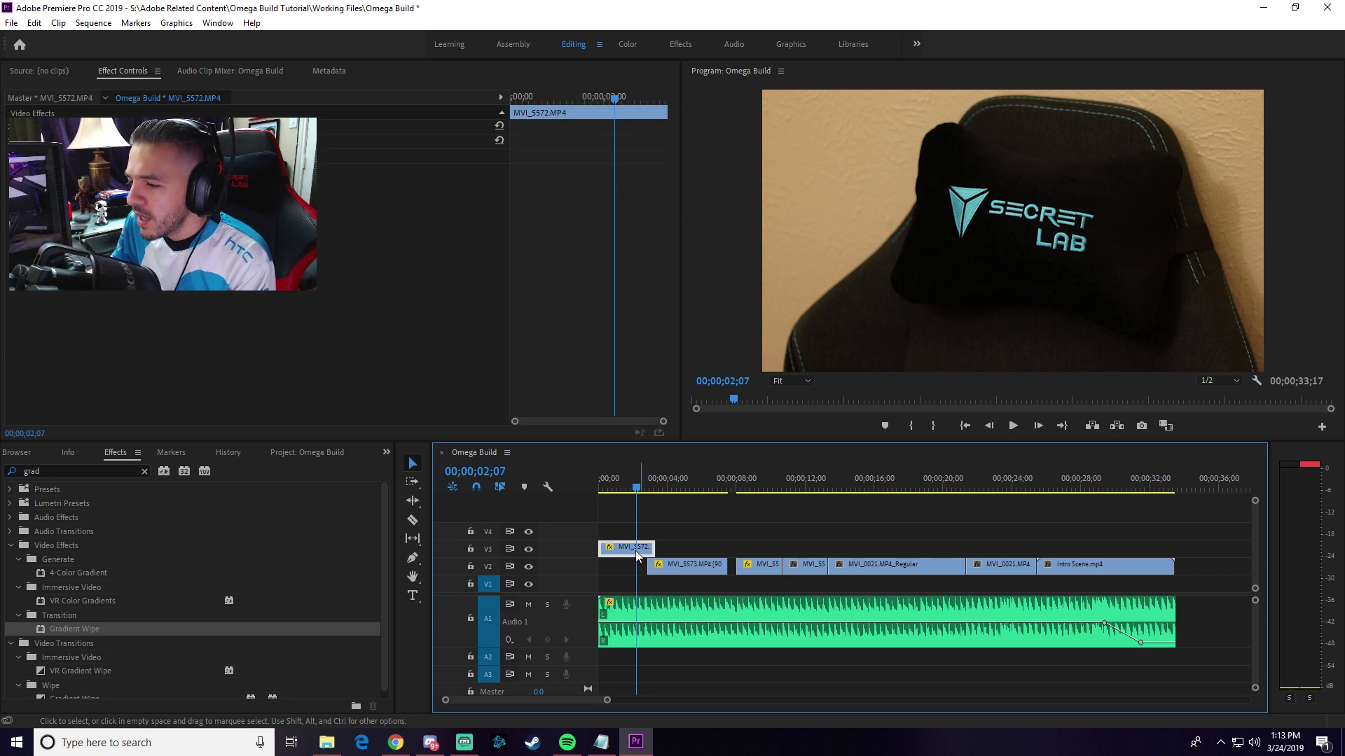
{"action": "left_click", "coordinate": [80, 471]}
{"action": "key", "text": "BackSpace"}
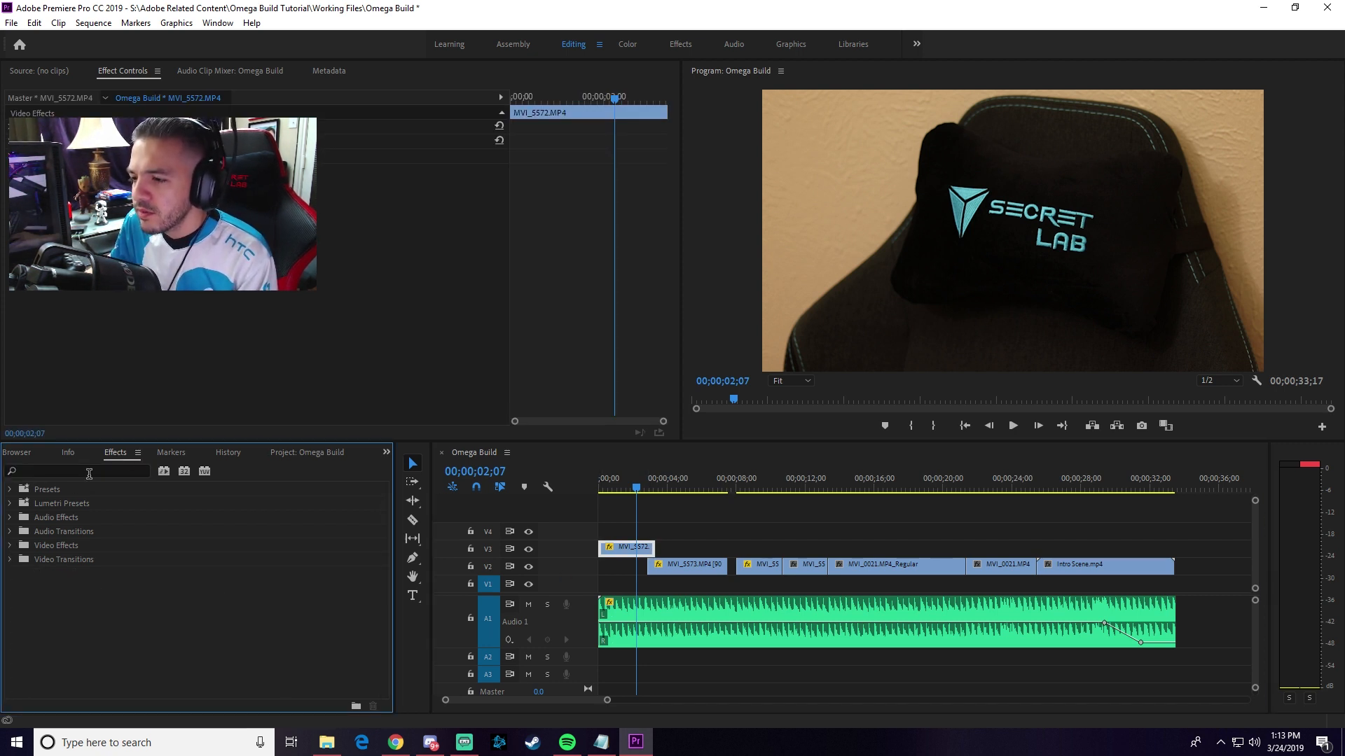
{"action": "type", "text": "gra"}
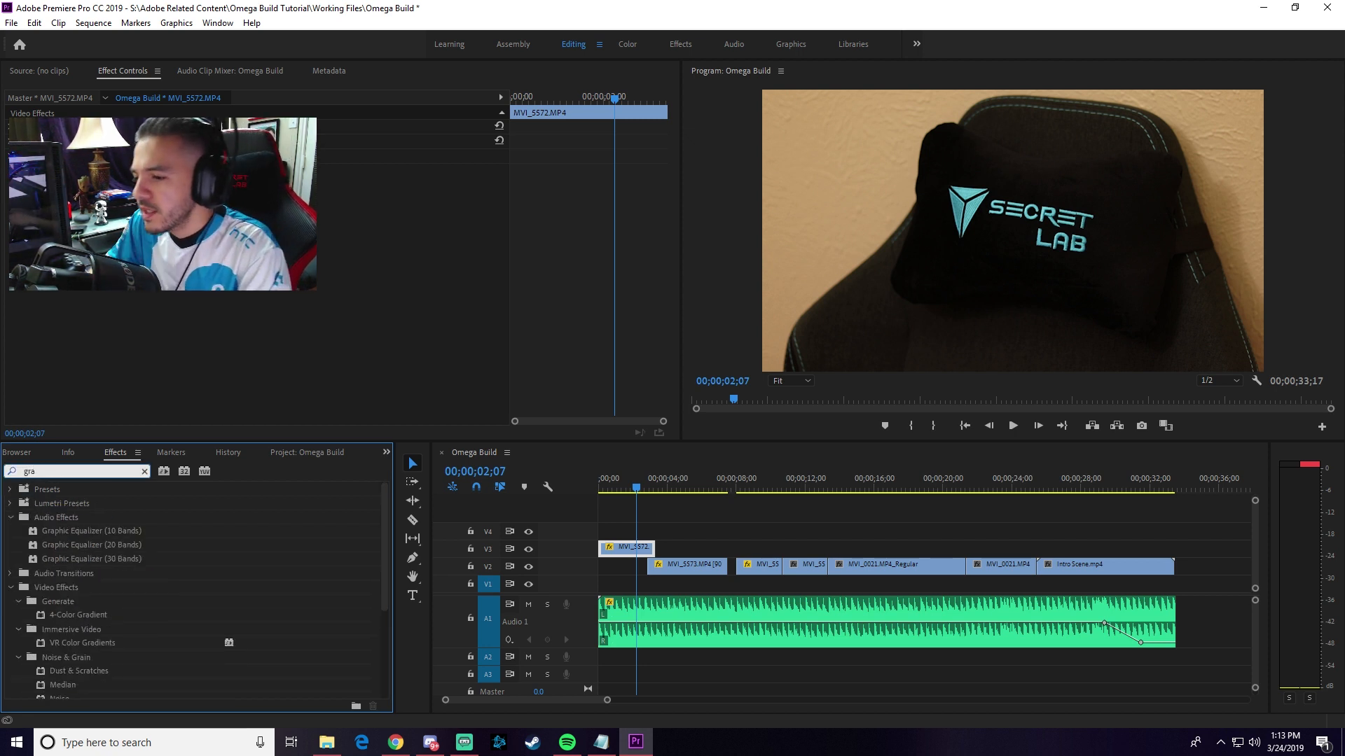
{"action": "type", "text": "d"}
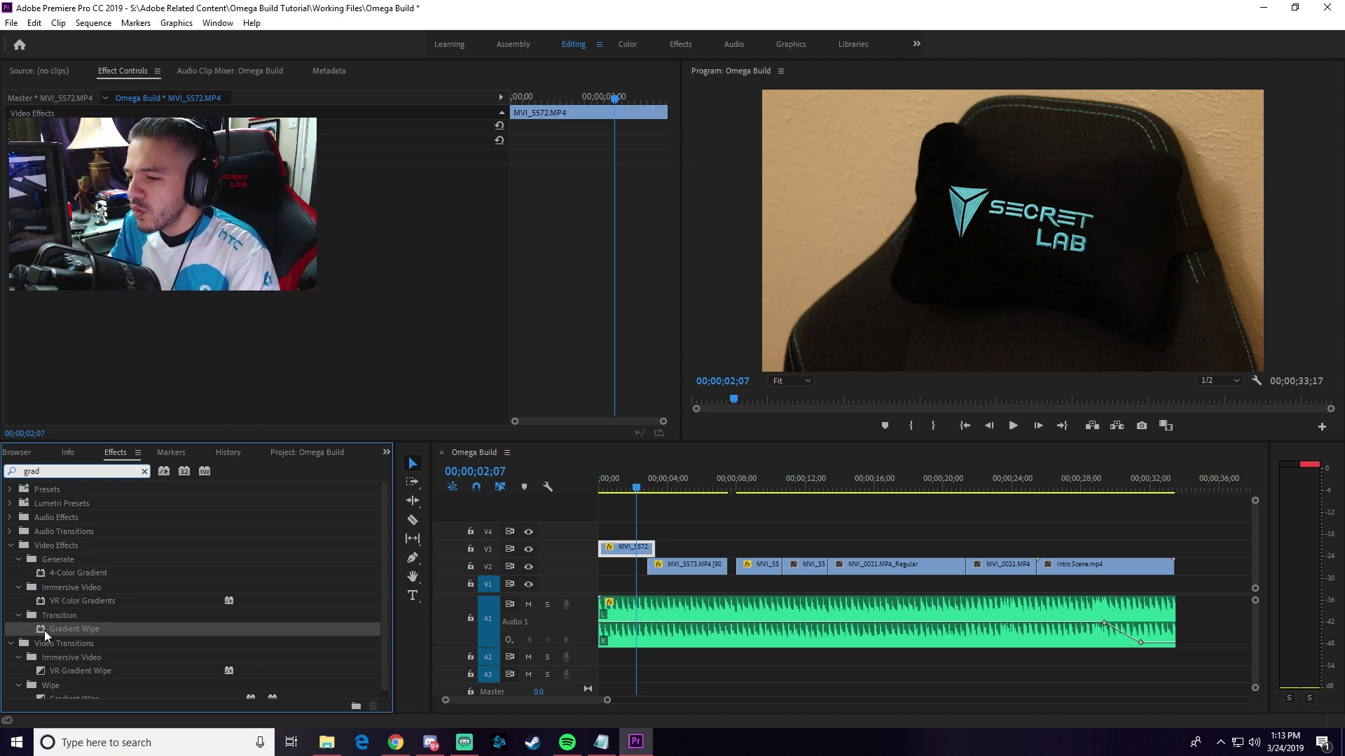
{"action": "left_click_drag", "start_coordinate": [40, 629], "coordinate": [647, 549]}
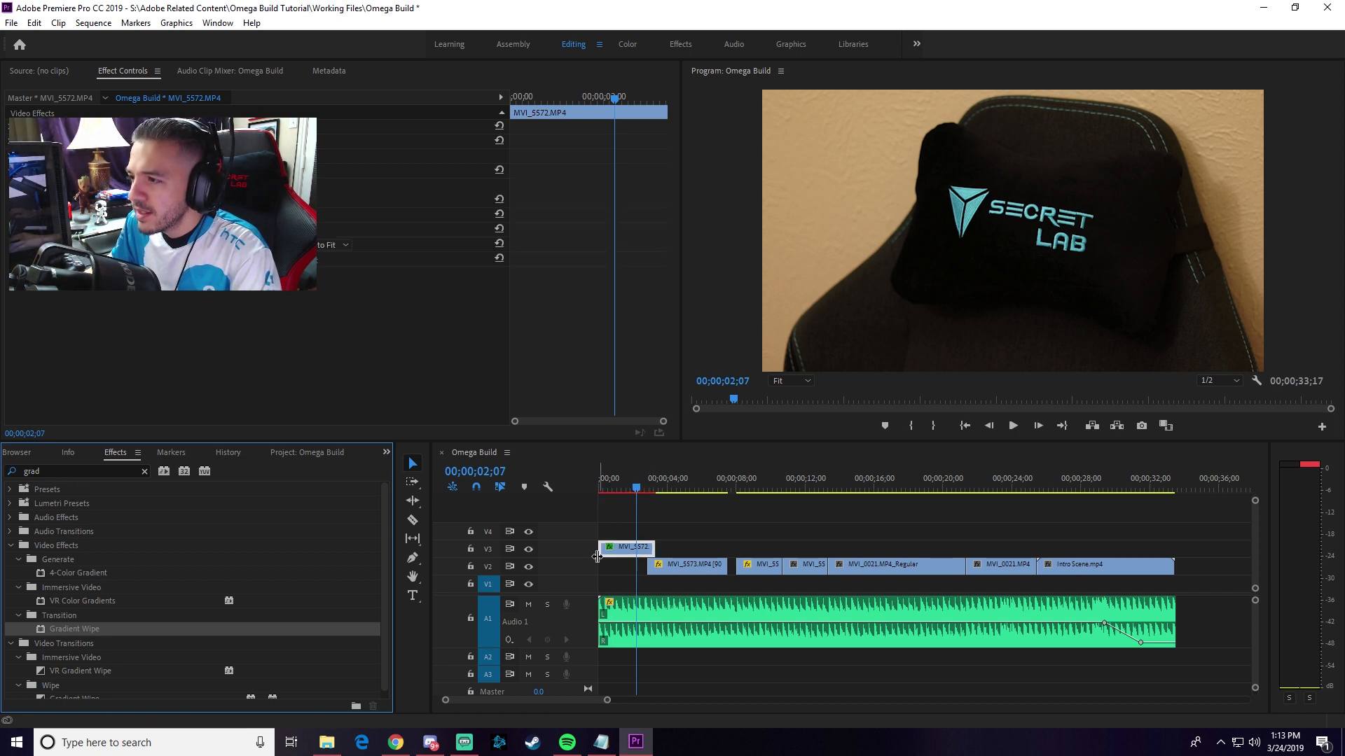
Start keyframing the Gradient Wipe's Transition Completion at 0% where MVI_5573 begins, at 00;00;02;26
{"action": "left_click", "coordinate": [44, 70]}
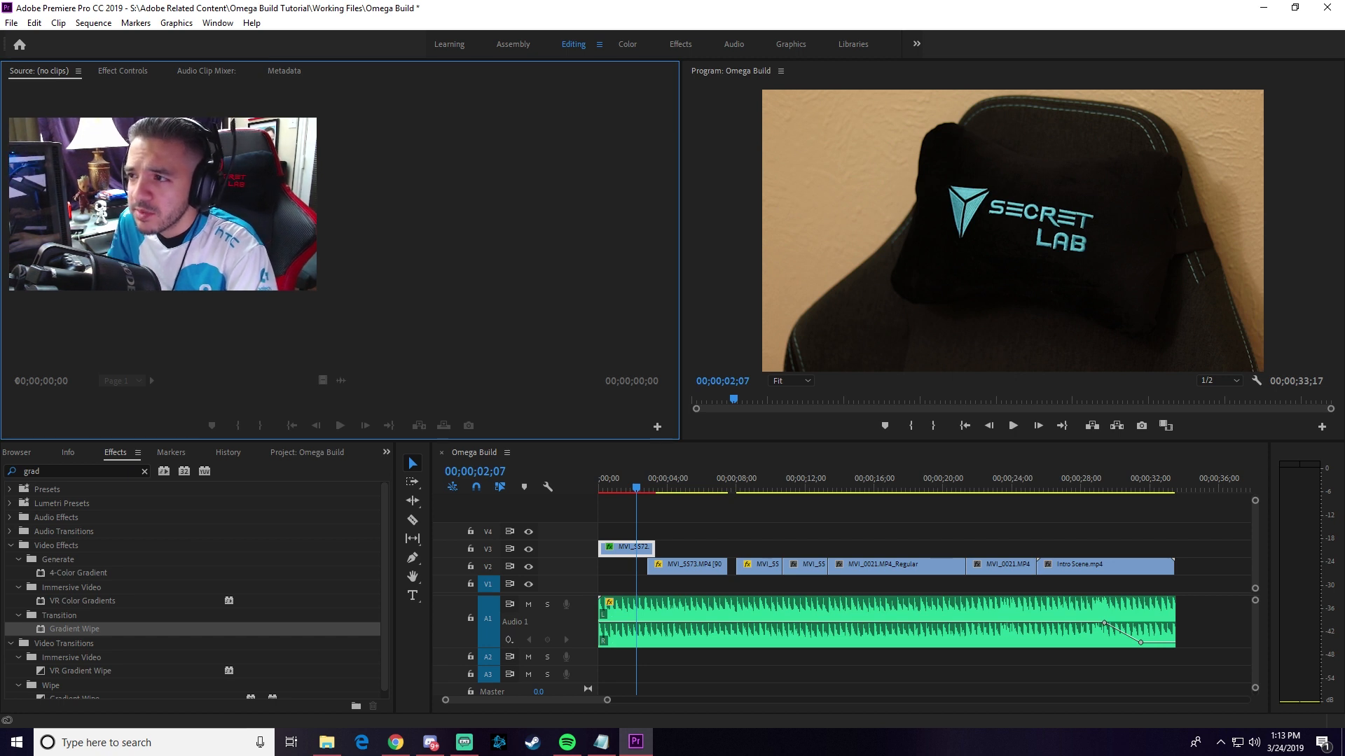
{"action": "left_click", "coordinate": [630, 554]}
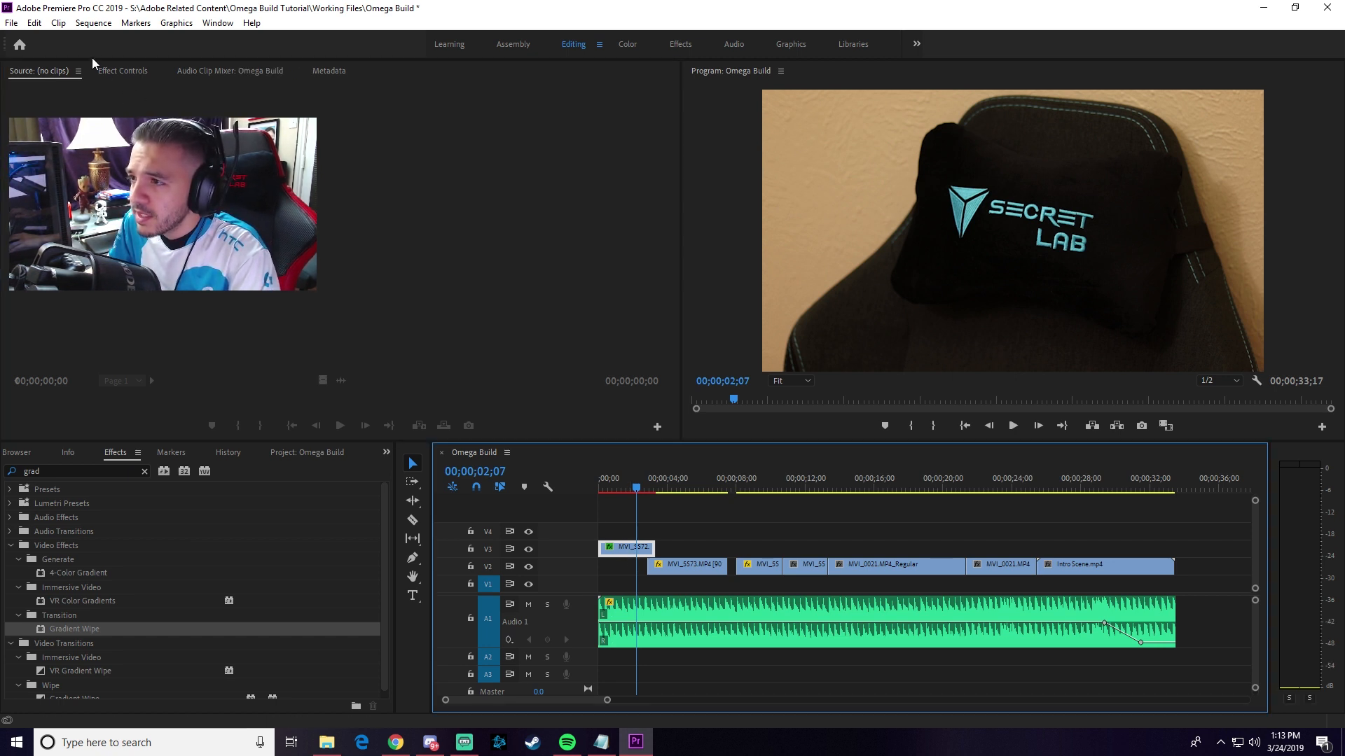
{"action": "left_click", "coordinate": [128, 73]}
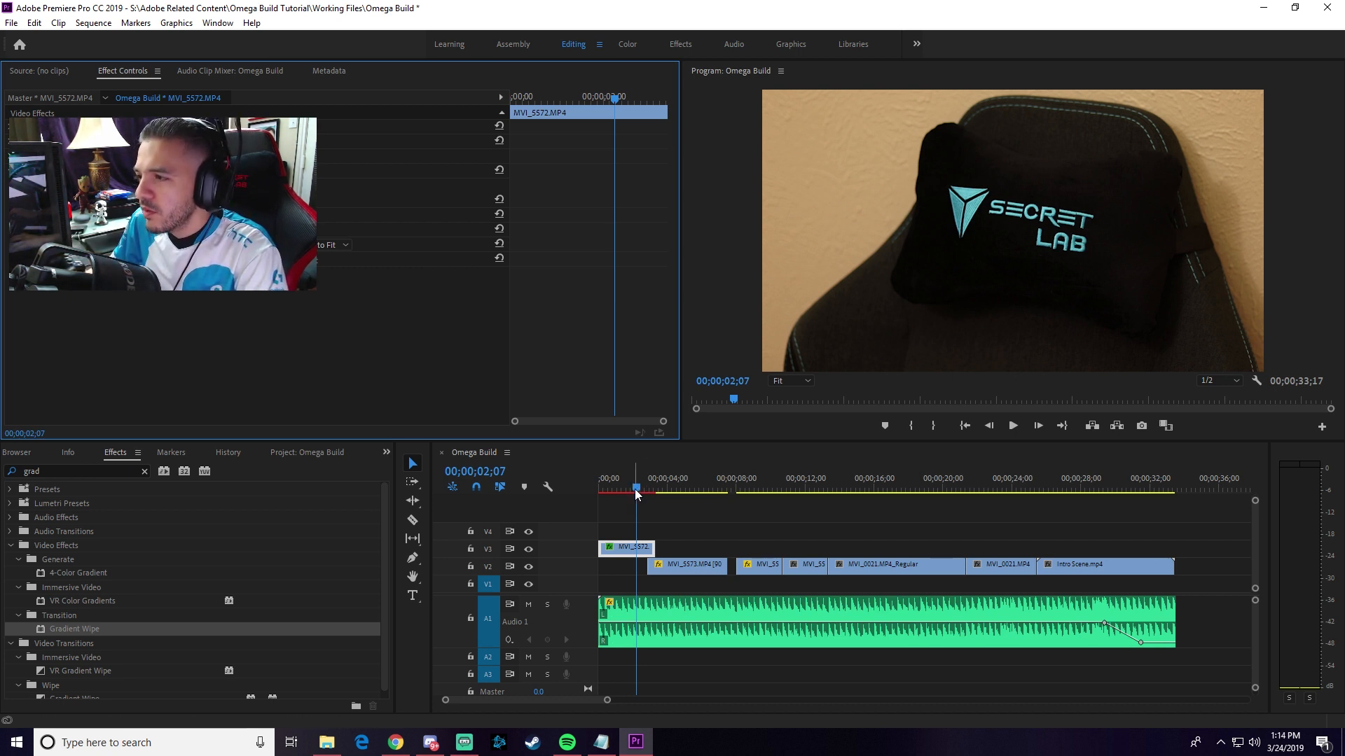
{"action": "left_click_drag", "start_coordinate": [635, 488], "coordinate": [646, 489]}
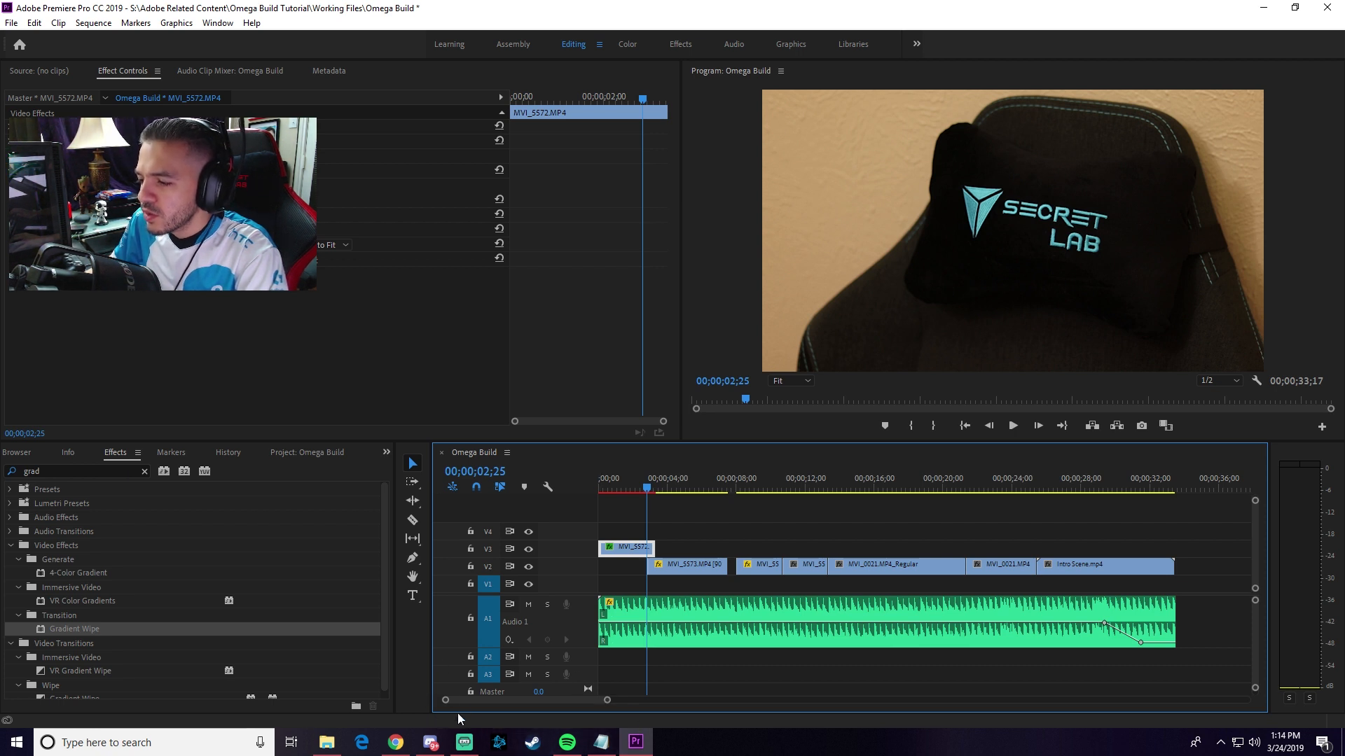
{"action": "left_click_drag", "start_coordinate": [607, 701], "coordinate": [499, 700]}
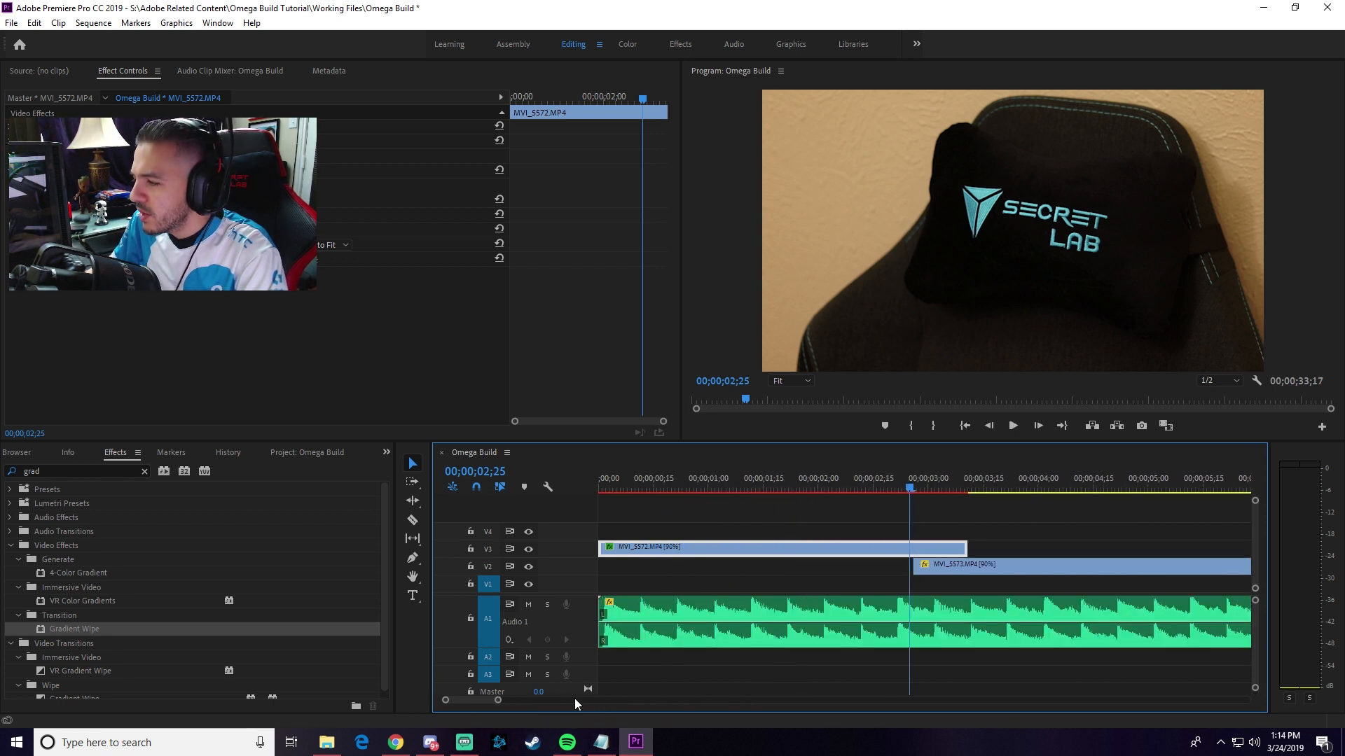
{"action": "left_click", "coordinate": [914, 486]}
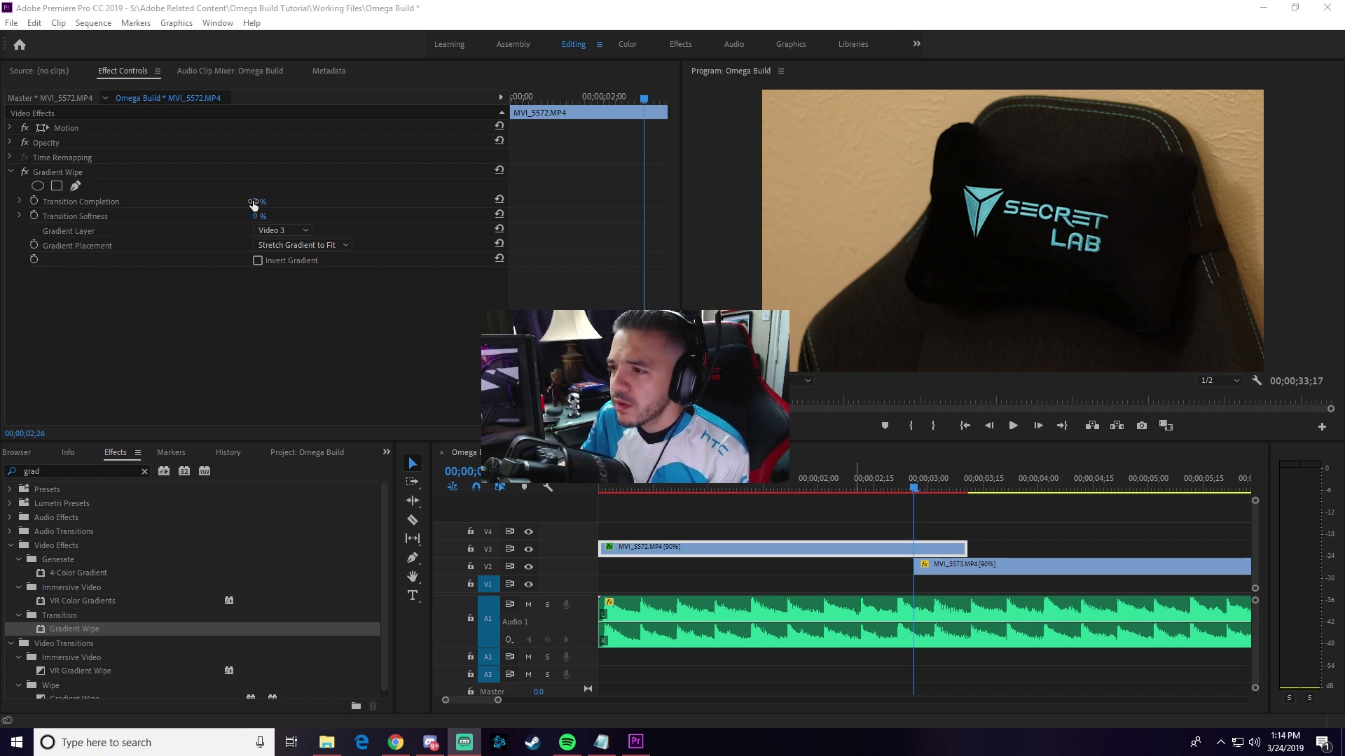
{"action": "left_click", "coordinate": [33, 201]}
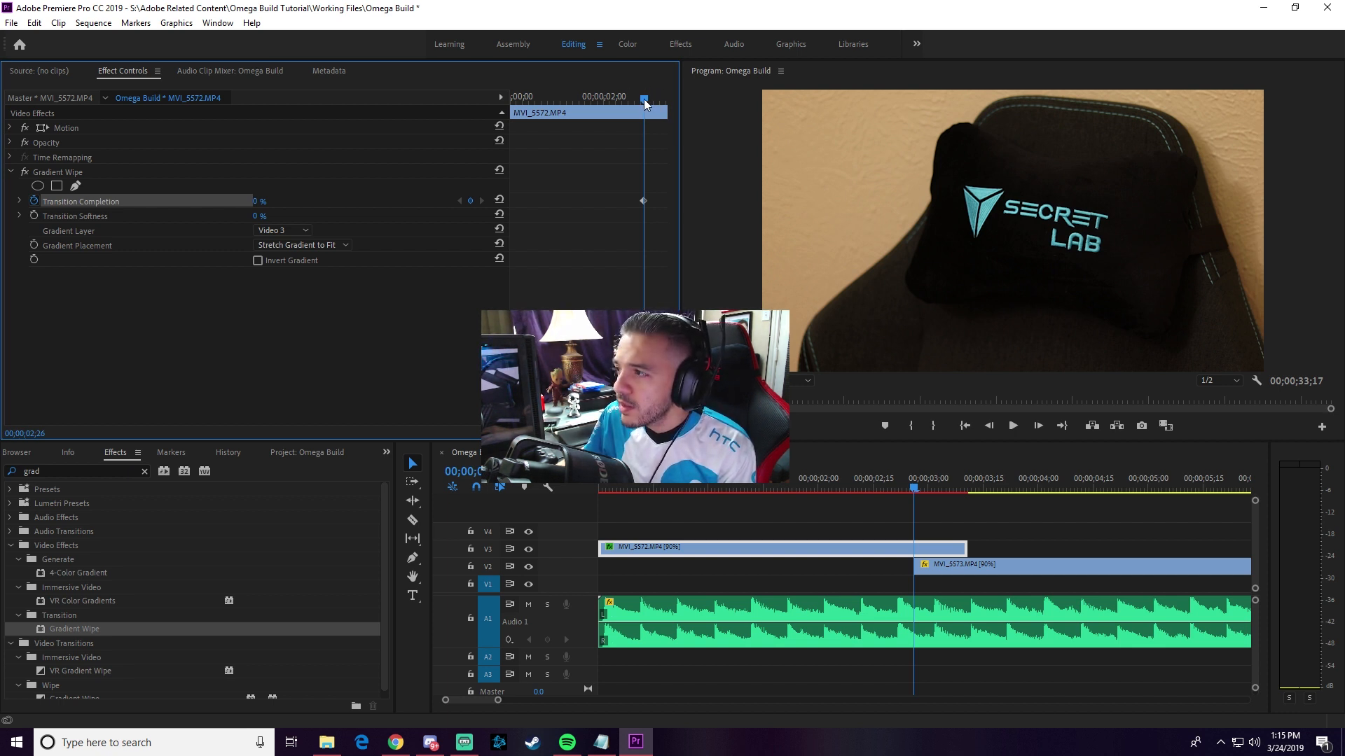
Add a 100% Transition Completion keyframe at the end of clip MVI_5572, at 00;00;03;11
{"action": "left_click_drag", "start_coordinate": [644, 98], "coordinate": [685, 105]}
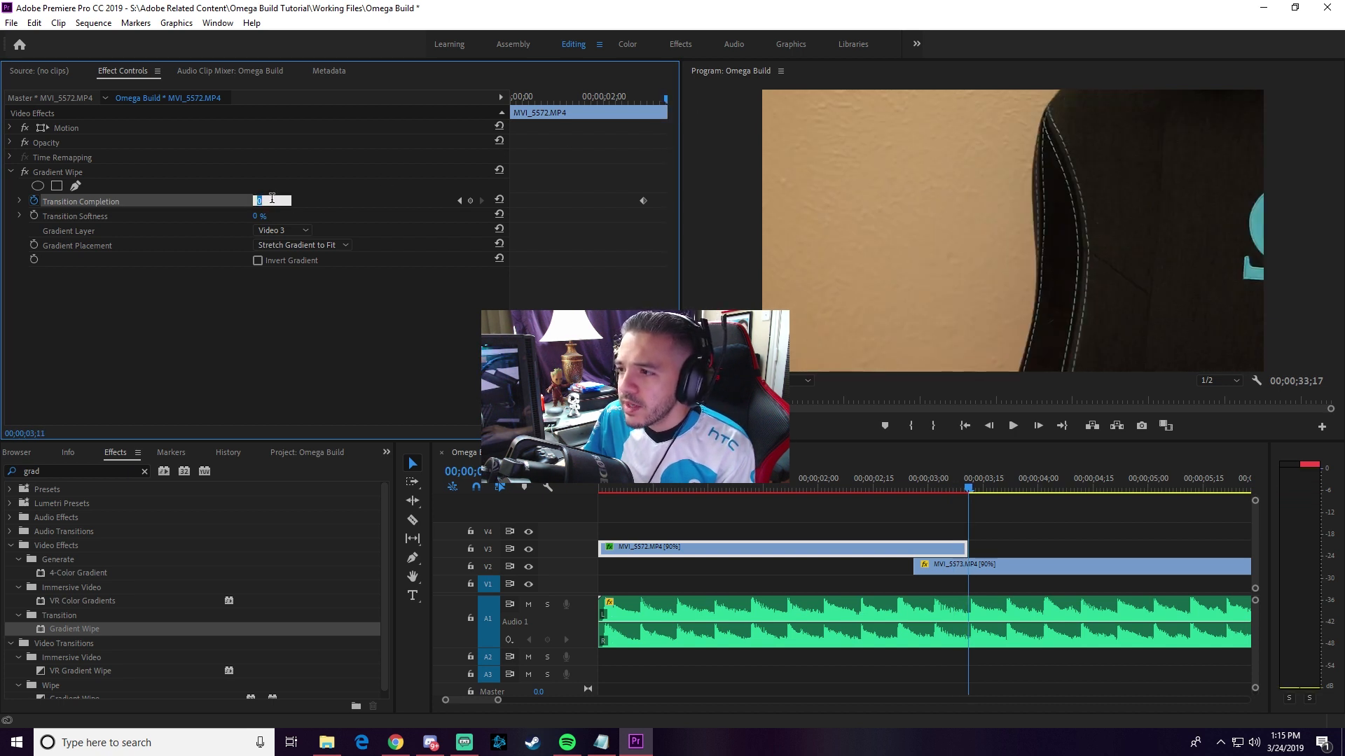
{"action": "type", "text": "100"}
{"action": "key", "text": "Return"}
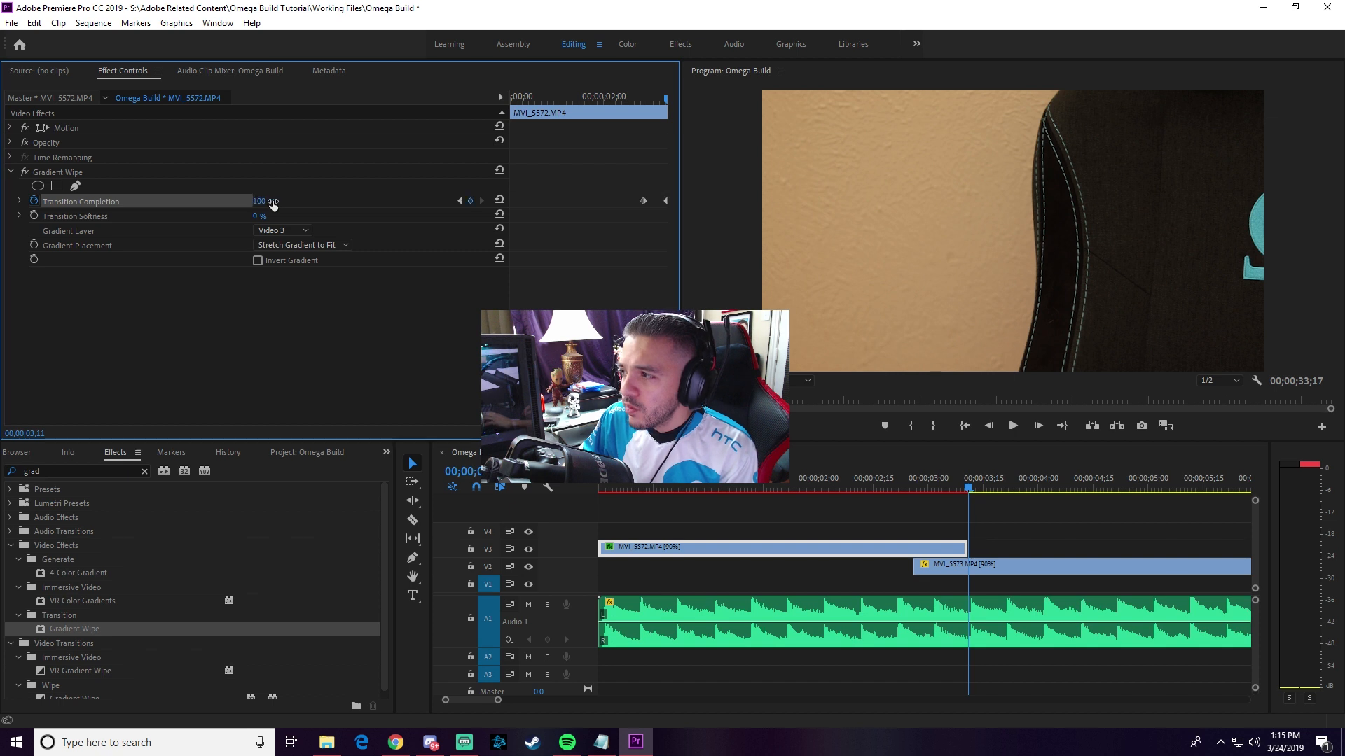
Apply easing to the Transition Completion keyframe at the end of clip MVI_5572
{"action": "left_click", "coordinate": [666, 203]}
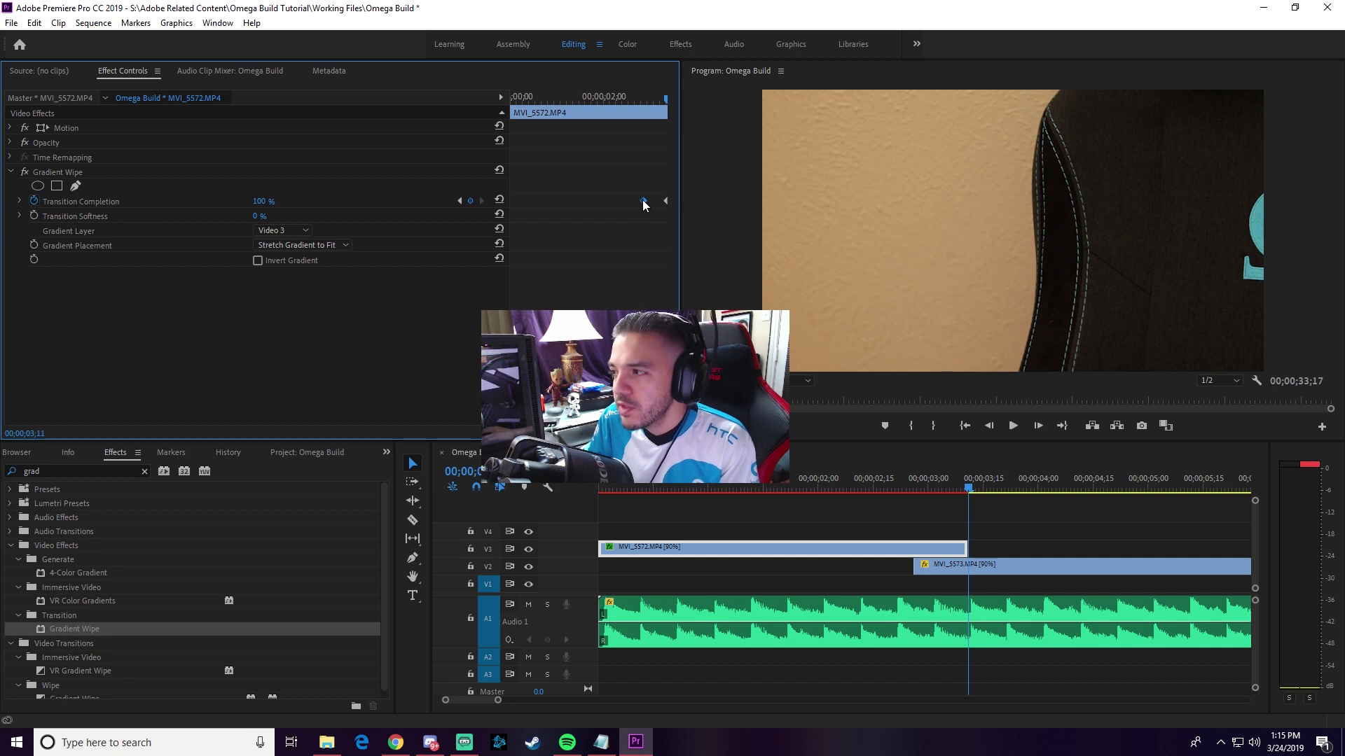
{"action": "right_click", "coordinate": [644, 205]}
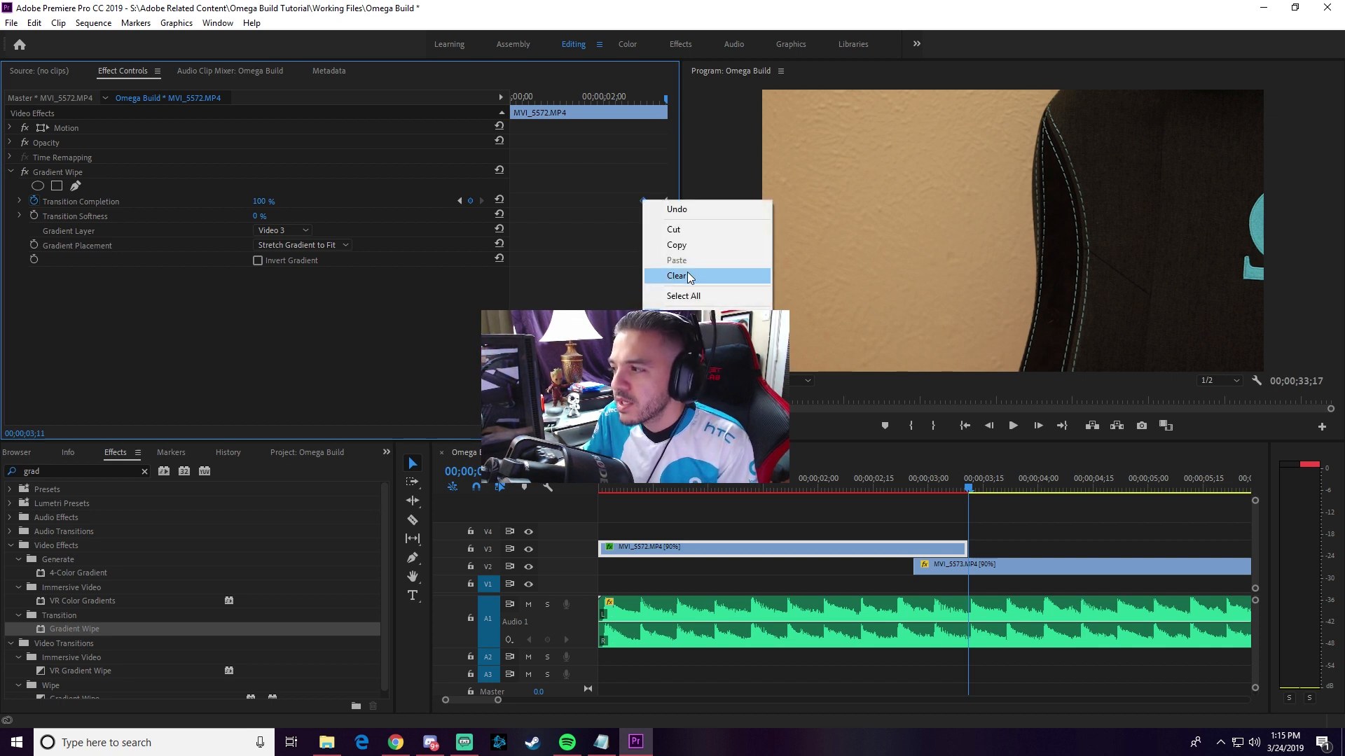
{"action": "left_click", "coordinate": [638, 276]}
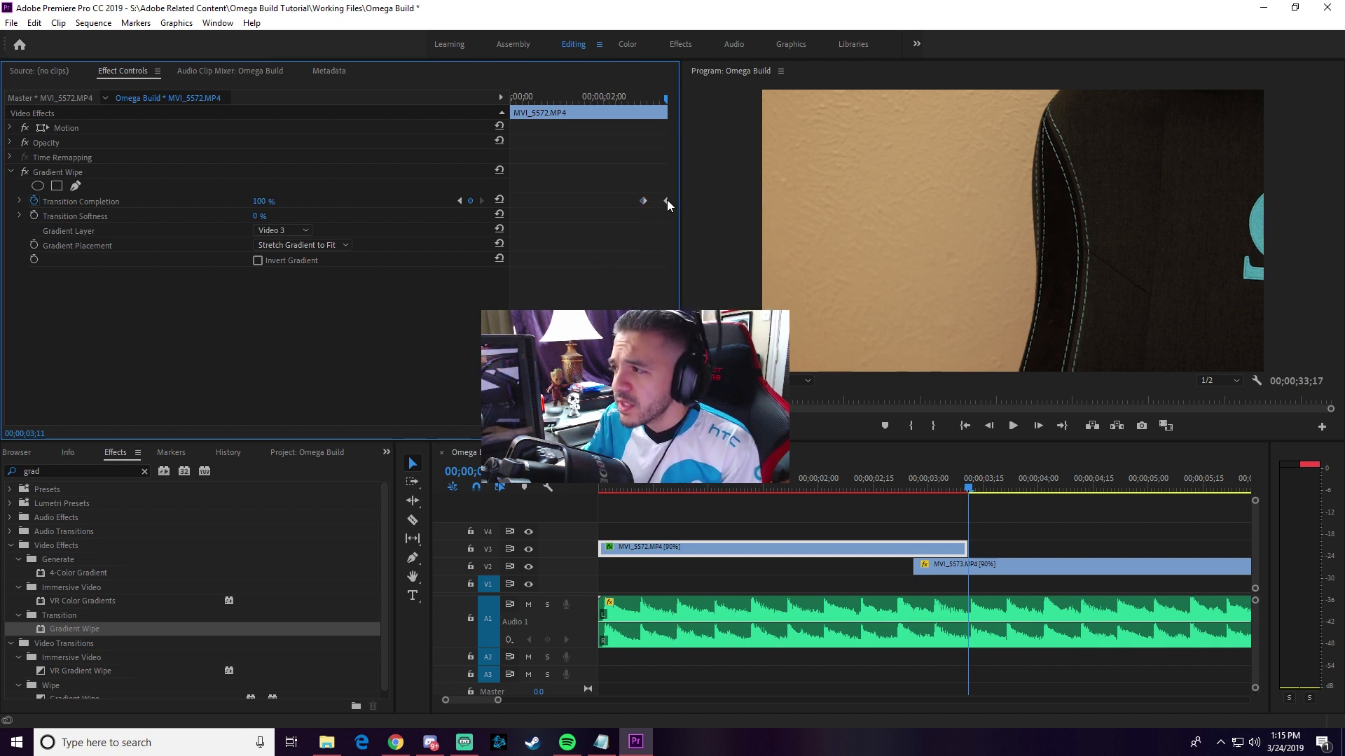
{"action": "right_click", "coordinate": [667, 201]}
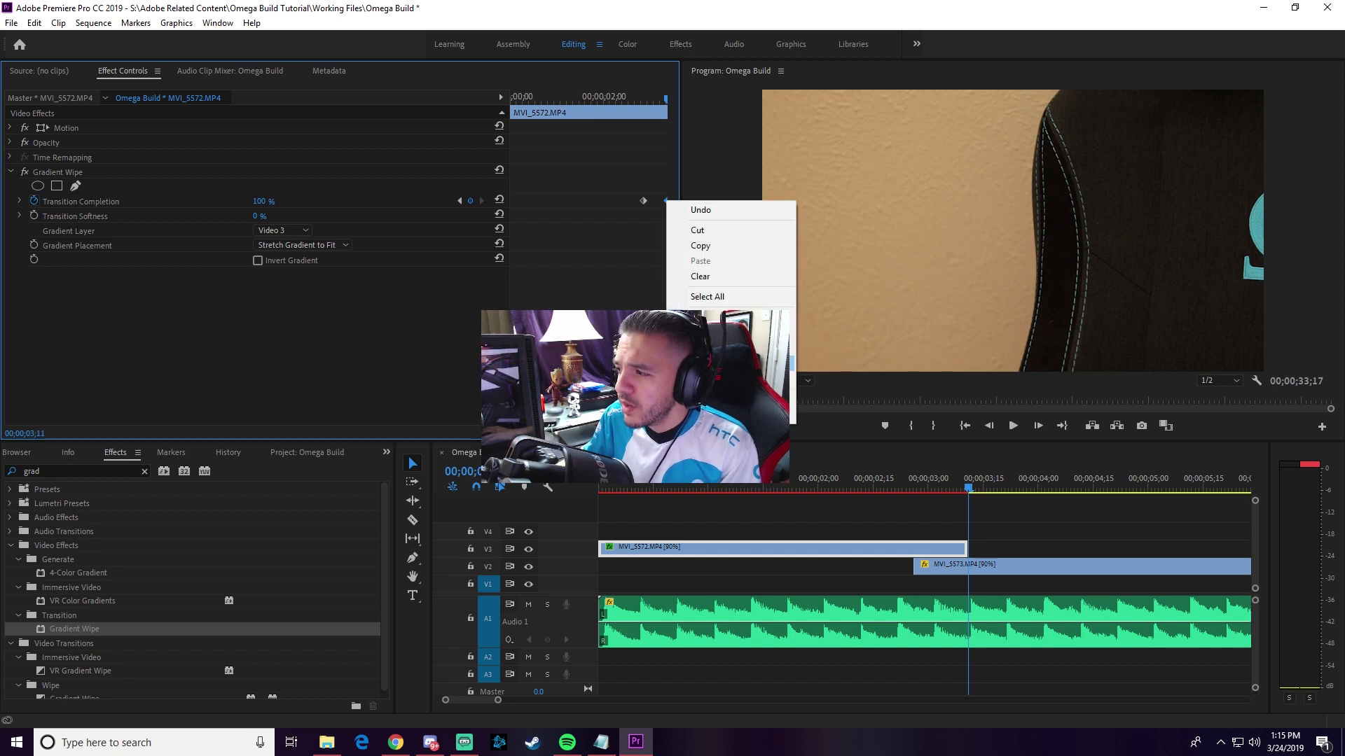
{"action": "left_click", "coordinate": [704, 400]}
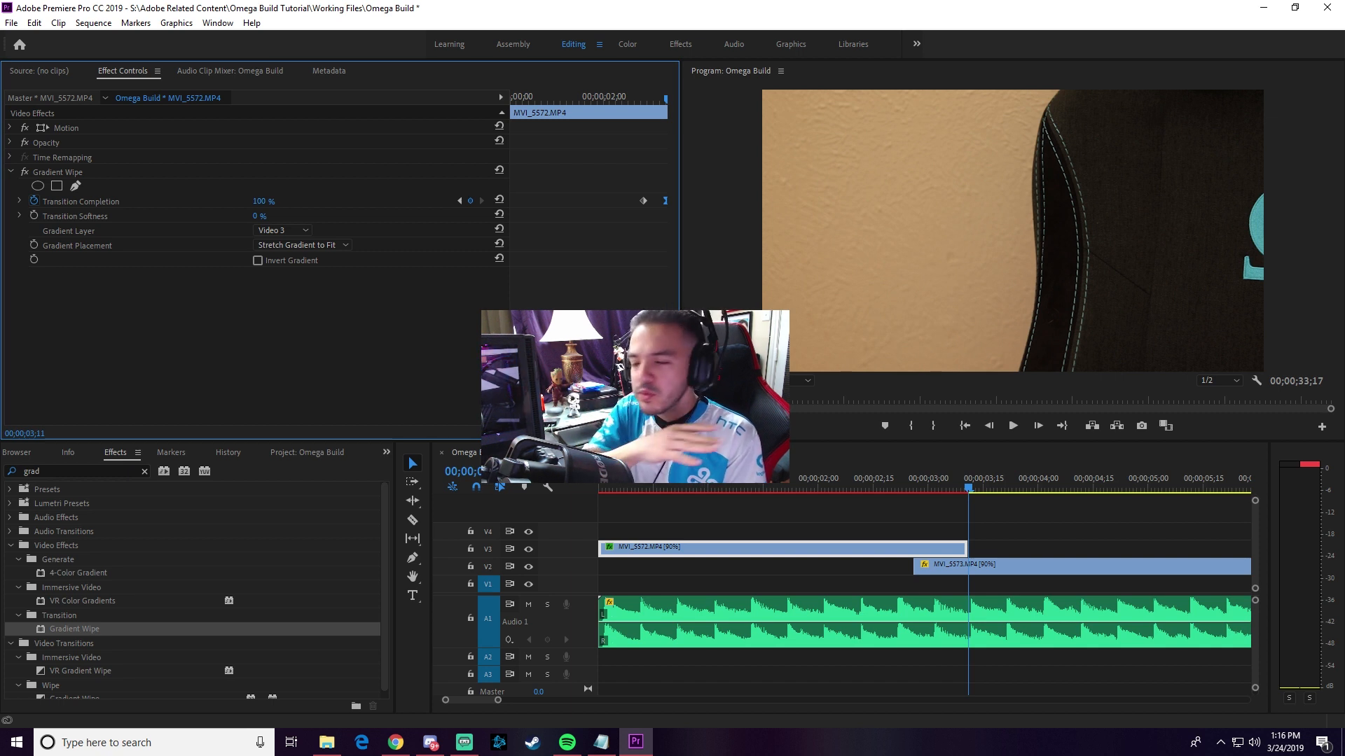
Play back the section just before the overlap of MVI_5572 and MVI_5573 to preview the wipe
{"action": "left_click", "coordinate": [885, 490]}
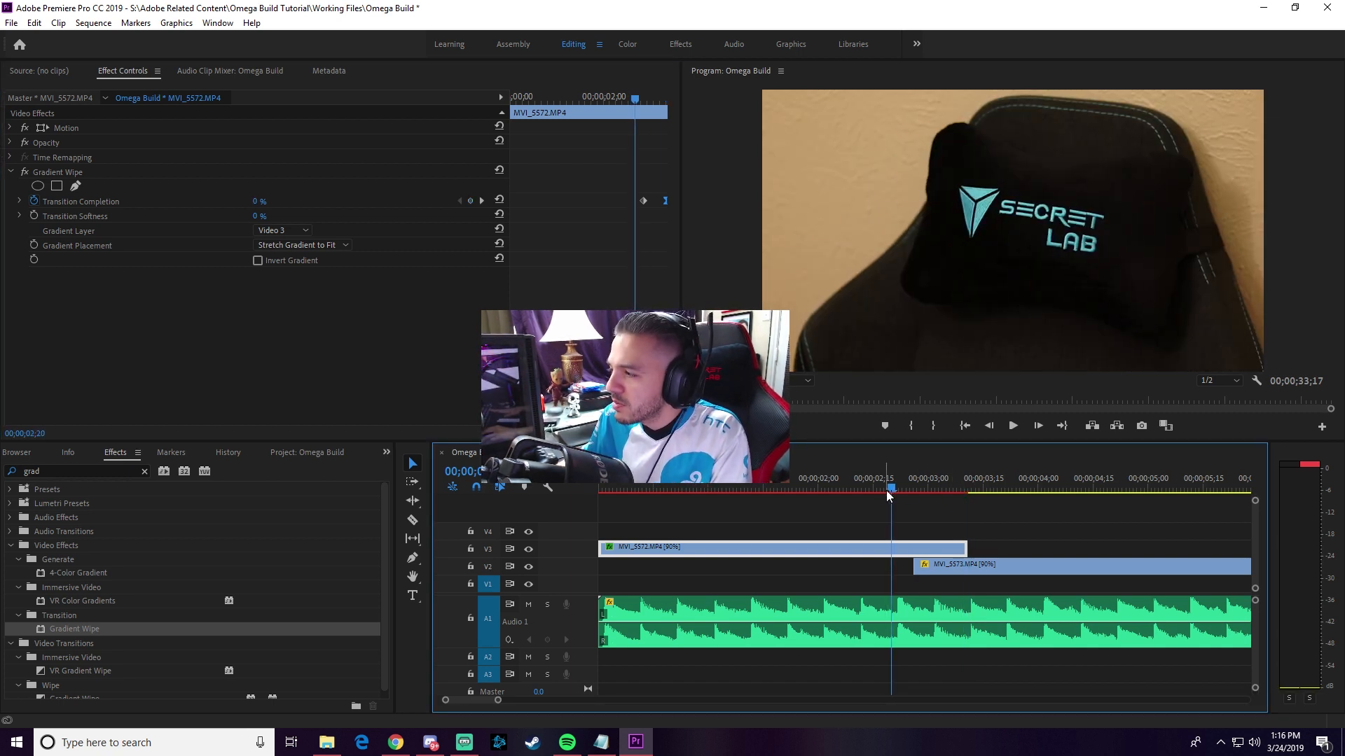
{"action": "key", "text": "space"}
{"action": "left_click", "coordinate": [876, 483]}
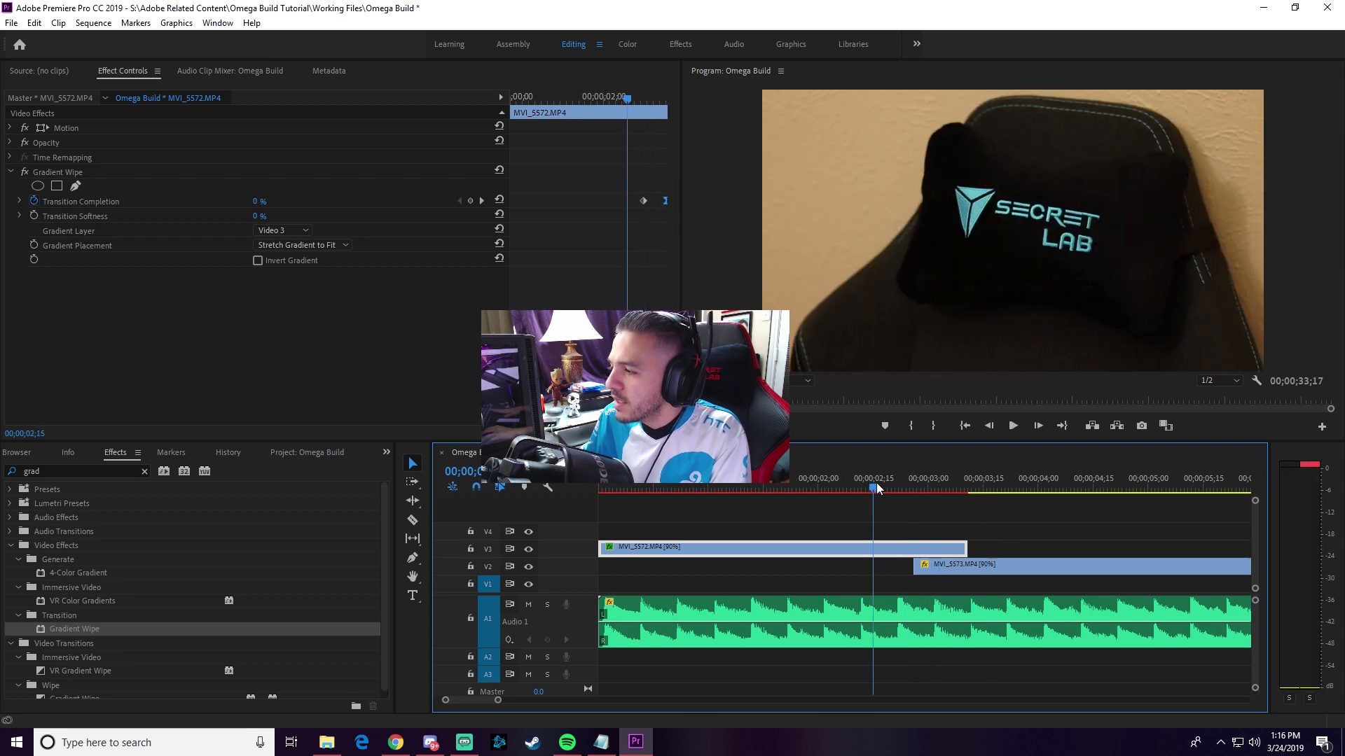
{"action": "left_click", "coordinate": [874, 483]}
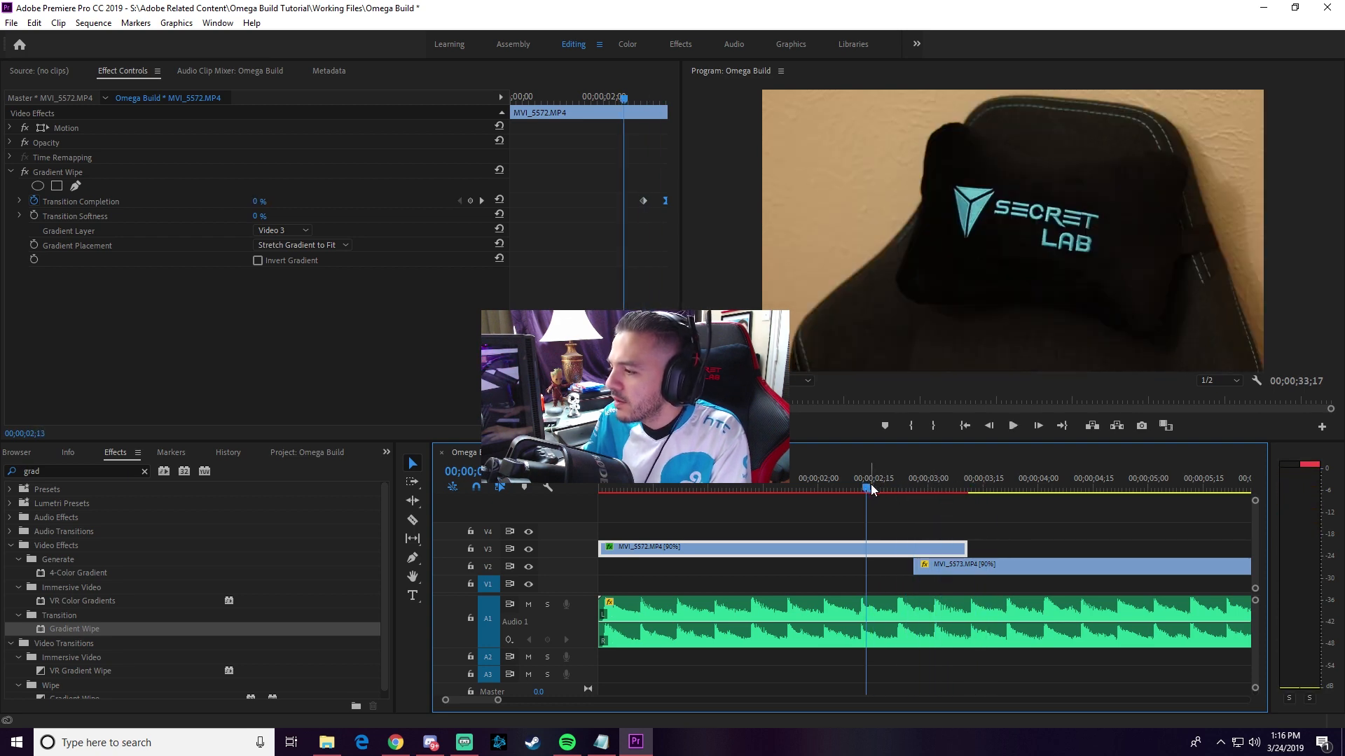
{"action": "left_click", "coordinate": [872, 484]}
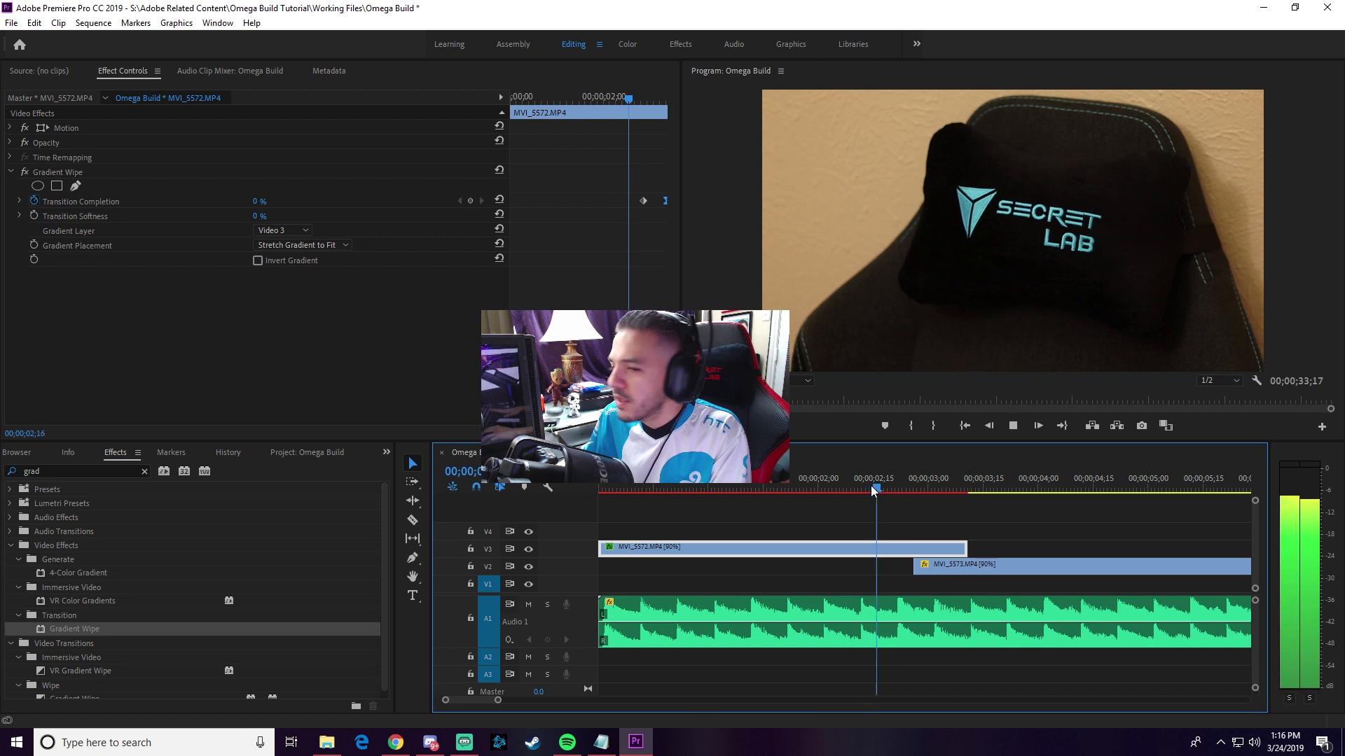
{"action": "left_click", "coordinate": [895, 485]}
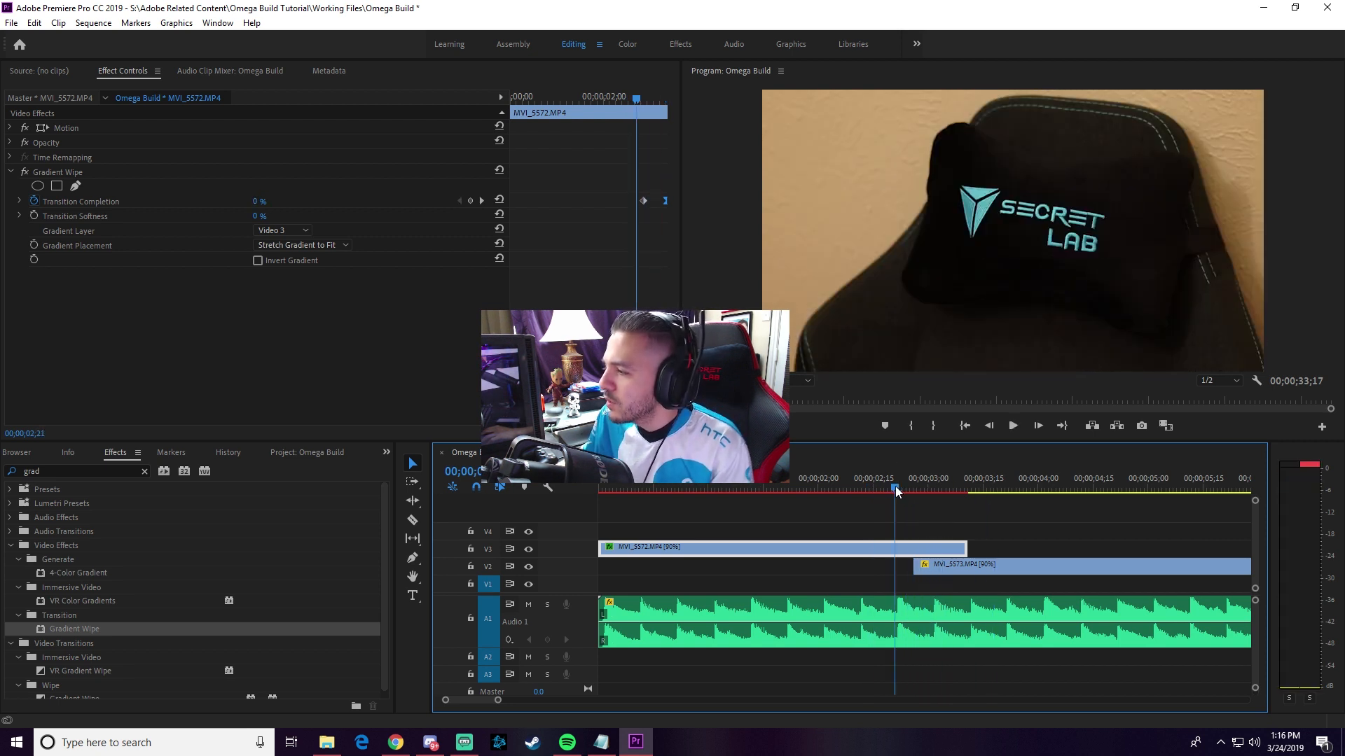
{"action": "left_click", "coordinate": [810, 484]}
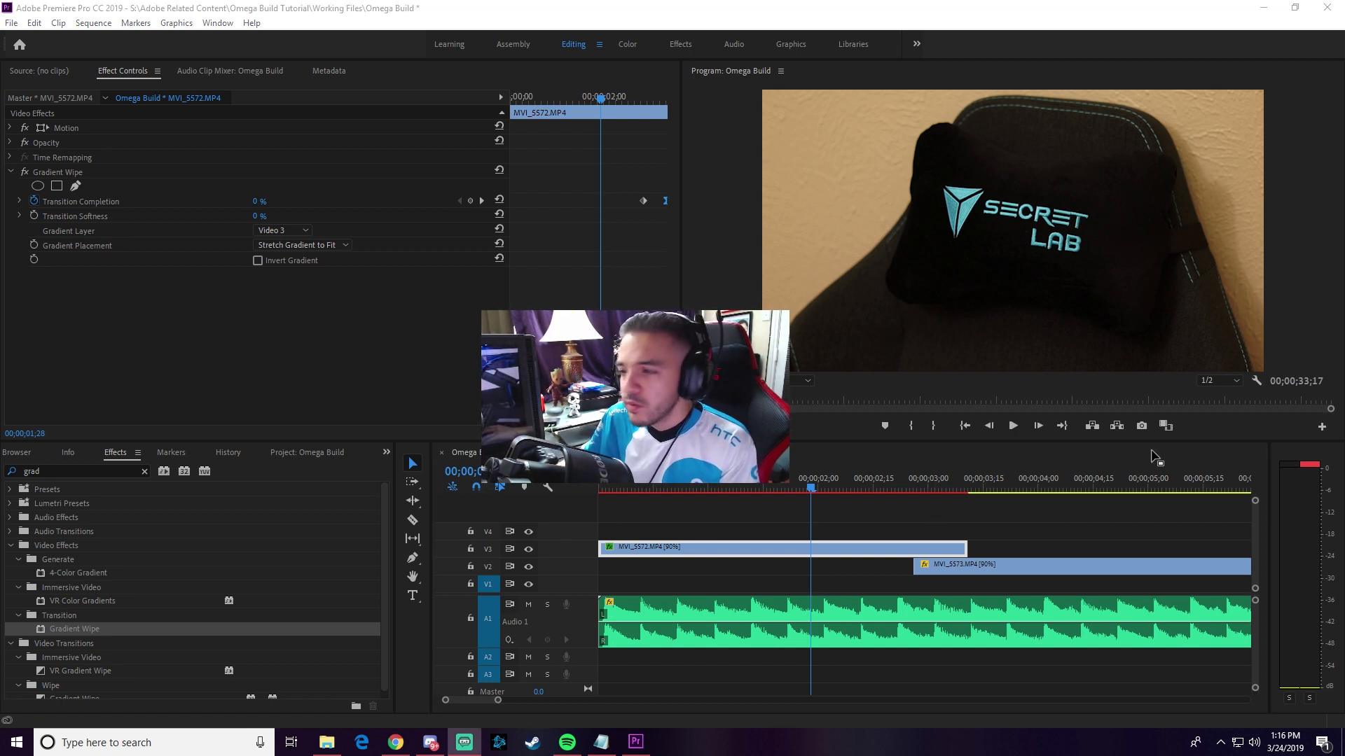
Deselect the clip and render the sequence's video previews
{"action": "left_click", "coordinate": [852, 490]}
{"action": "left_click", "coordinate": [714, 507]}
{"action": "left_click", "coordinate": [657, 486]}
{"action": "key", "text": "Return"}
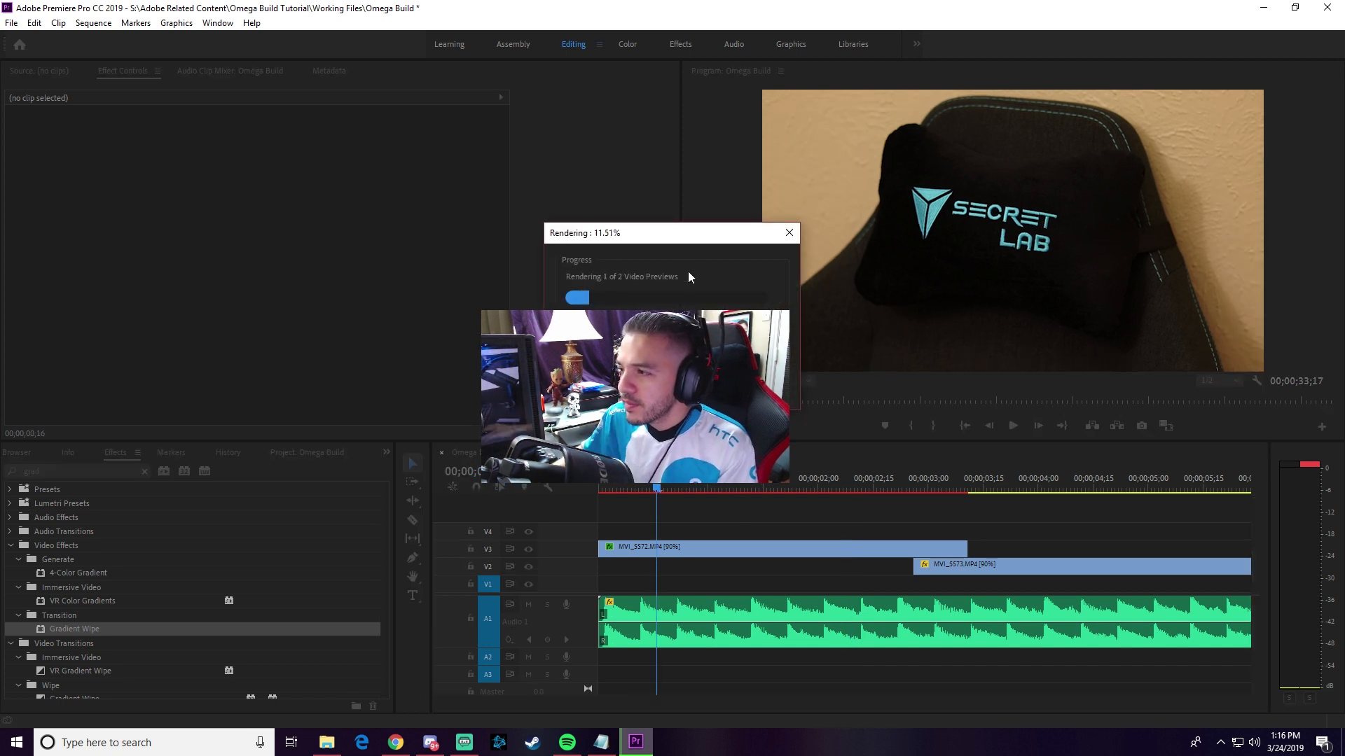
{"action": "left_click_drag", "start_coordinate": [678, 239], "coordinate": [1063, 352]}
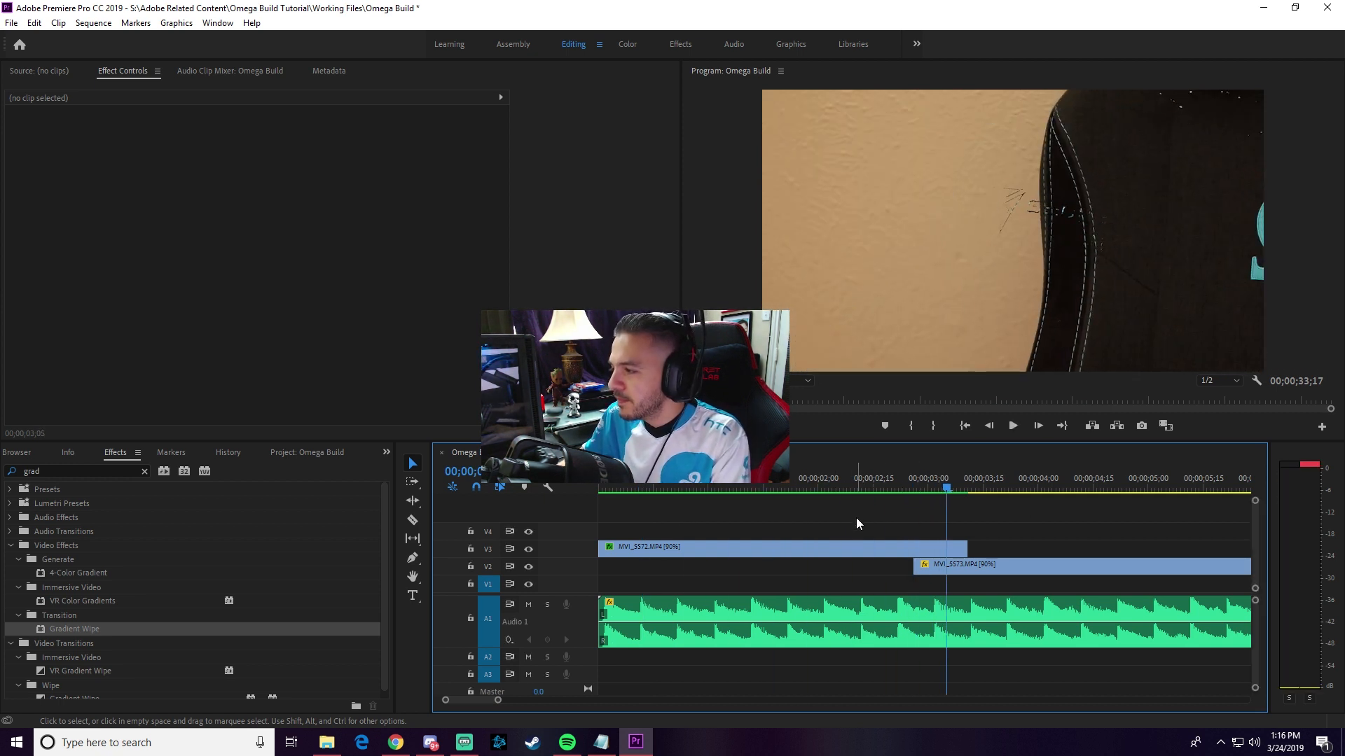
Play the rendered overlap between MVI_5572 and MVI_5573 to review the gradient wipe transition
{"action": "key", "text": "space"}
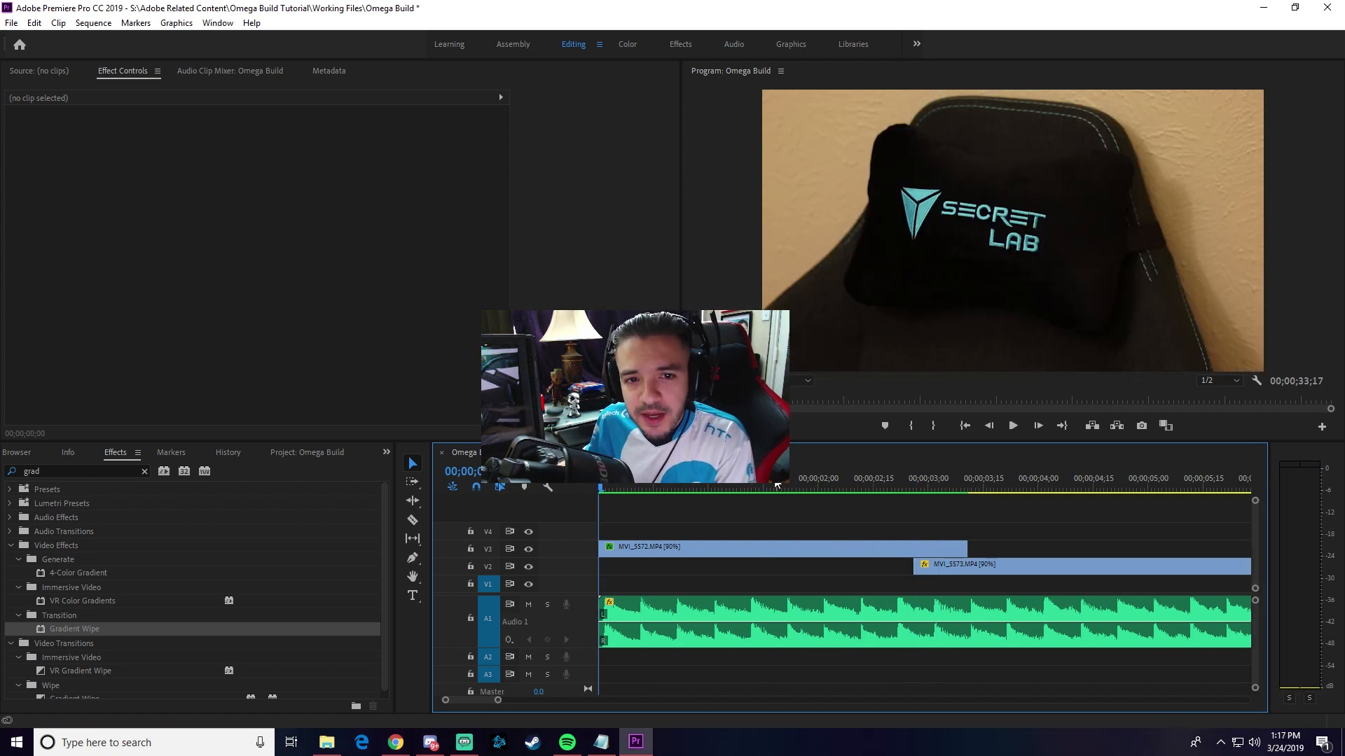
{"action": "left_click_drag", "start_coordinate": [869, 488], "coordinate": [901, 485]}
{"action": "key", "text": "space"}
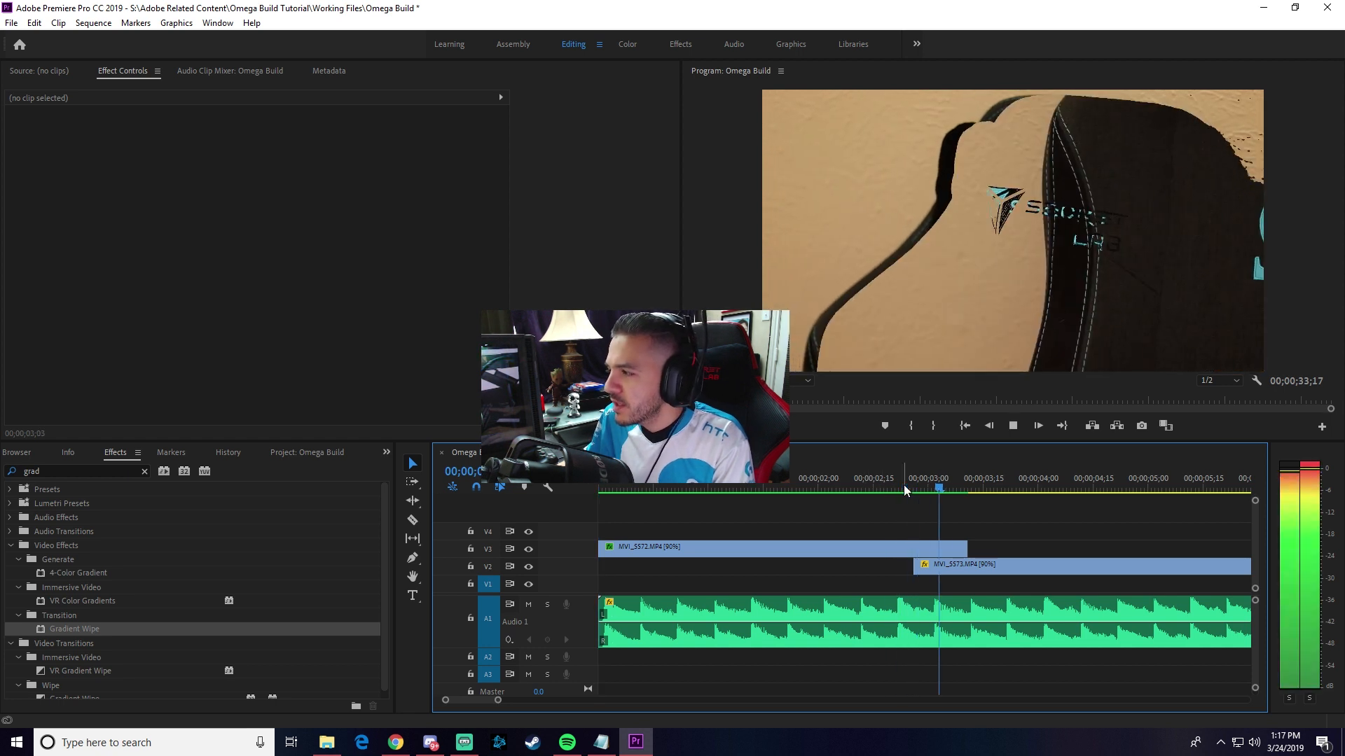
{"action": "left_click", "coordinate": [867, 489]}
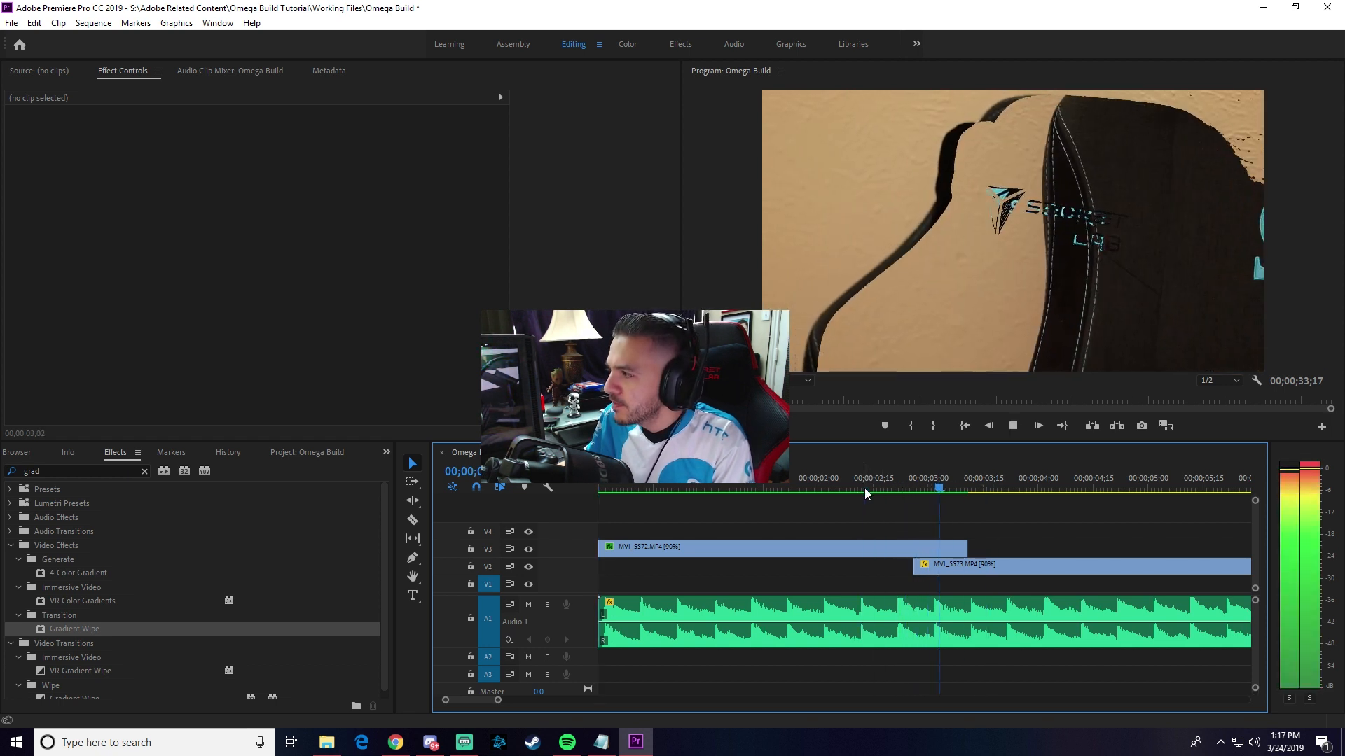
{"action": "key", "text": "space"}
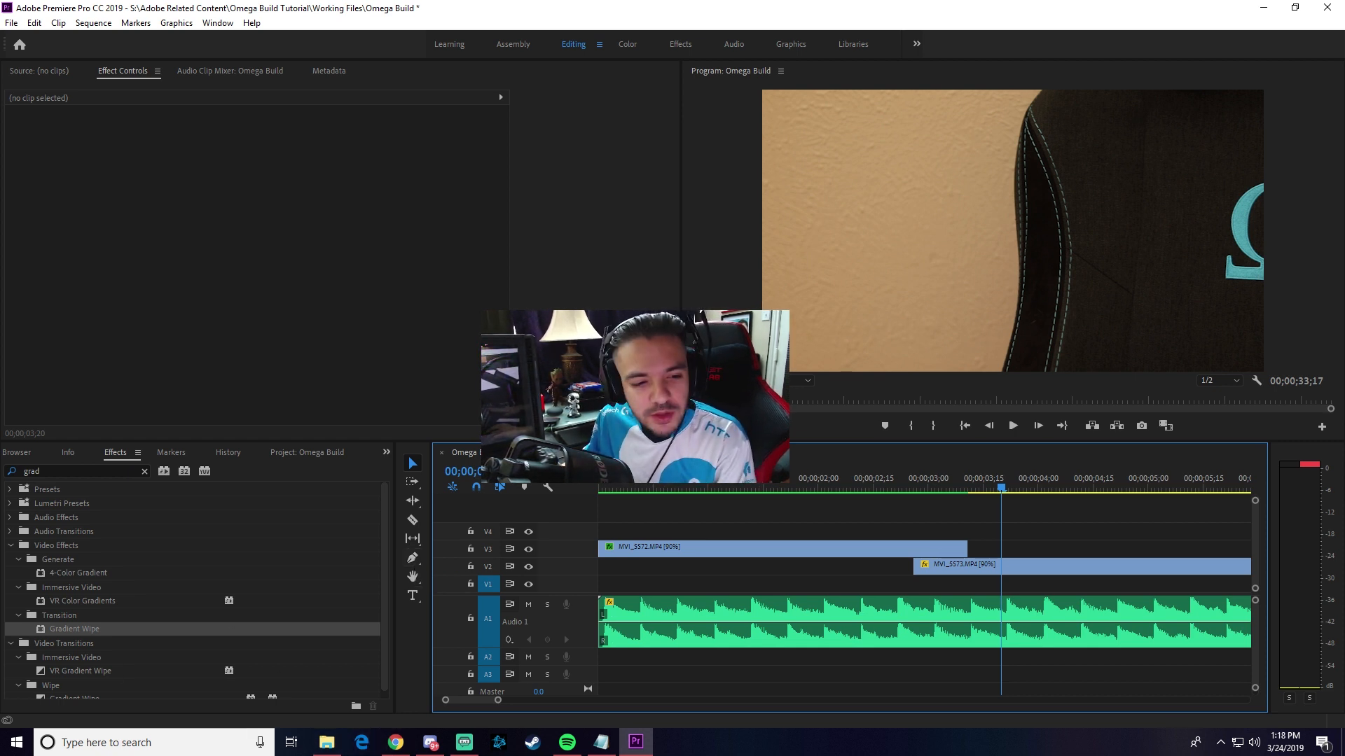
Move clips MVI_5574 and MVI_5576 up from track V2 to V3
{"action": "key", "text": "alt+Tab"}
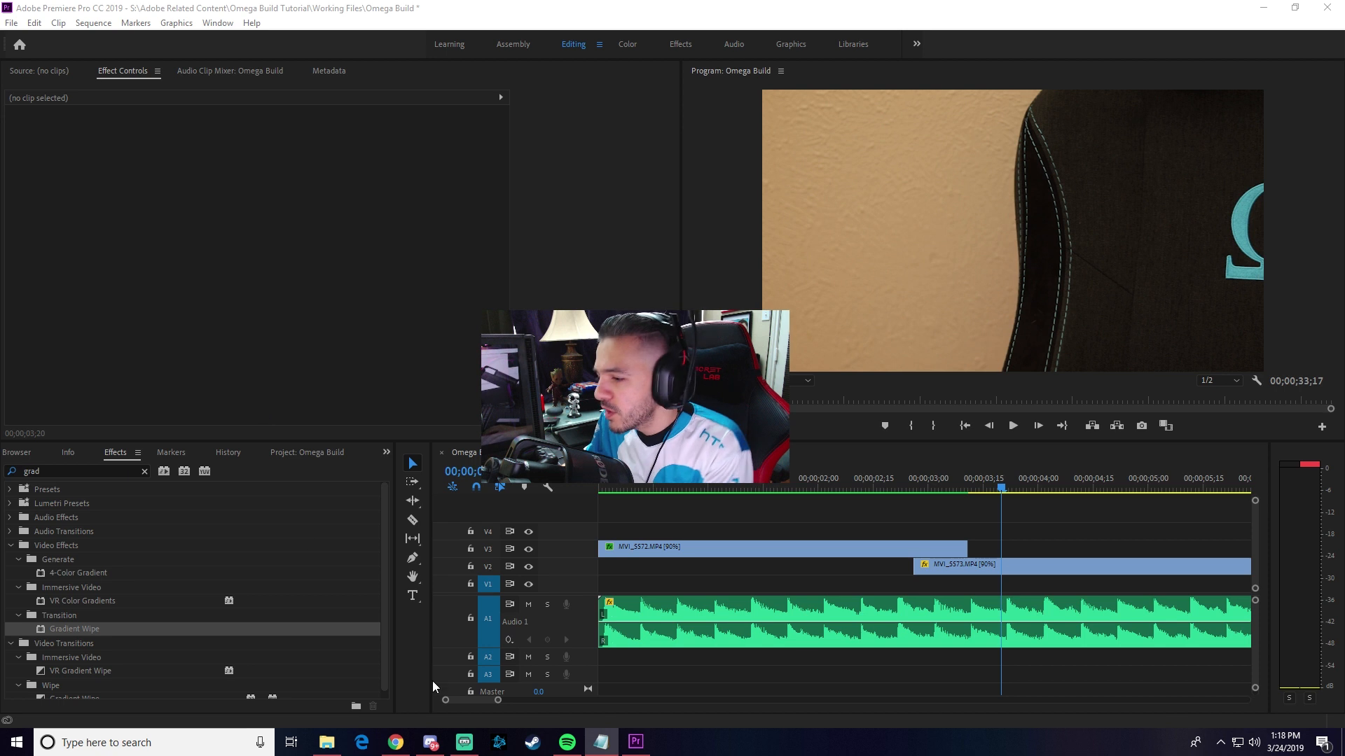
{"action": "left_click", "coordinate": [499, 700]}
{"action": "mouse_move", "coordinate": [499, 700]}
{"action": "left_mouse_down"}
{"action": "mouse_move", "coordinate": [529, 701]}
{"action": "mouse_move", "coordinate": [510, 699]}
{"action": "left_mouse_up"}
{"action": "left_click_drag", "start_coordinate": [707, 570], "coordinate": [773, 550]}
{"action": "left_click", "coordinate": [742, 527]}
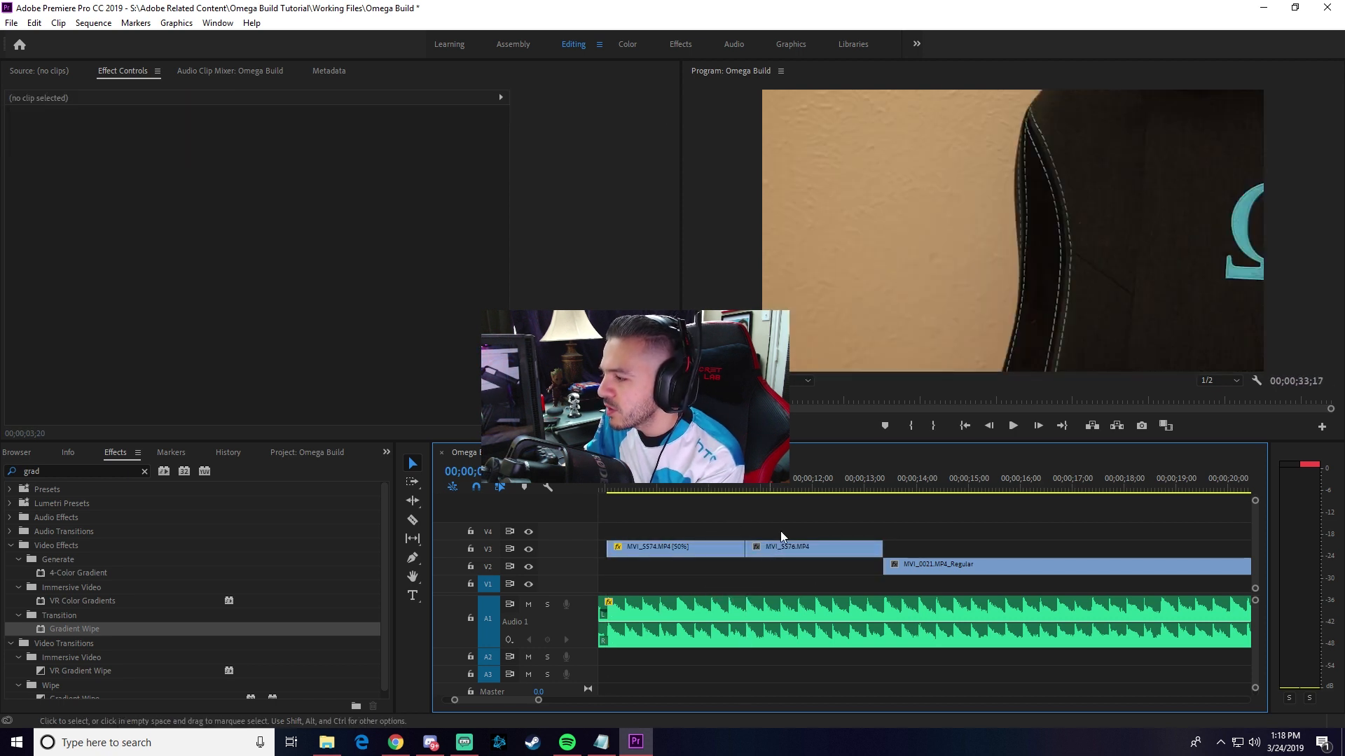
Split clip MVI_5576 at 00;00;10;27, six frames after its cut with MVI_5574
{"action": "left_click_drag", "start_coordinate": [465, 699], "coordinate": [454, 703]}
{"action": "left_click_drag", "start_coordinate": [805, 488], "coordinate": [1209, 479]}
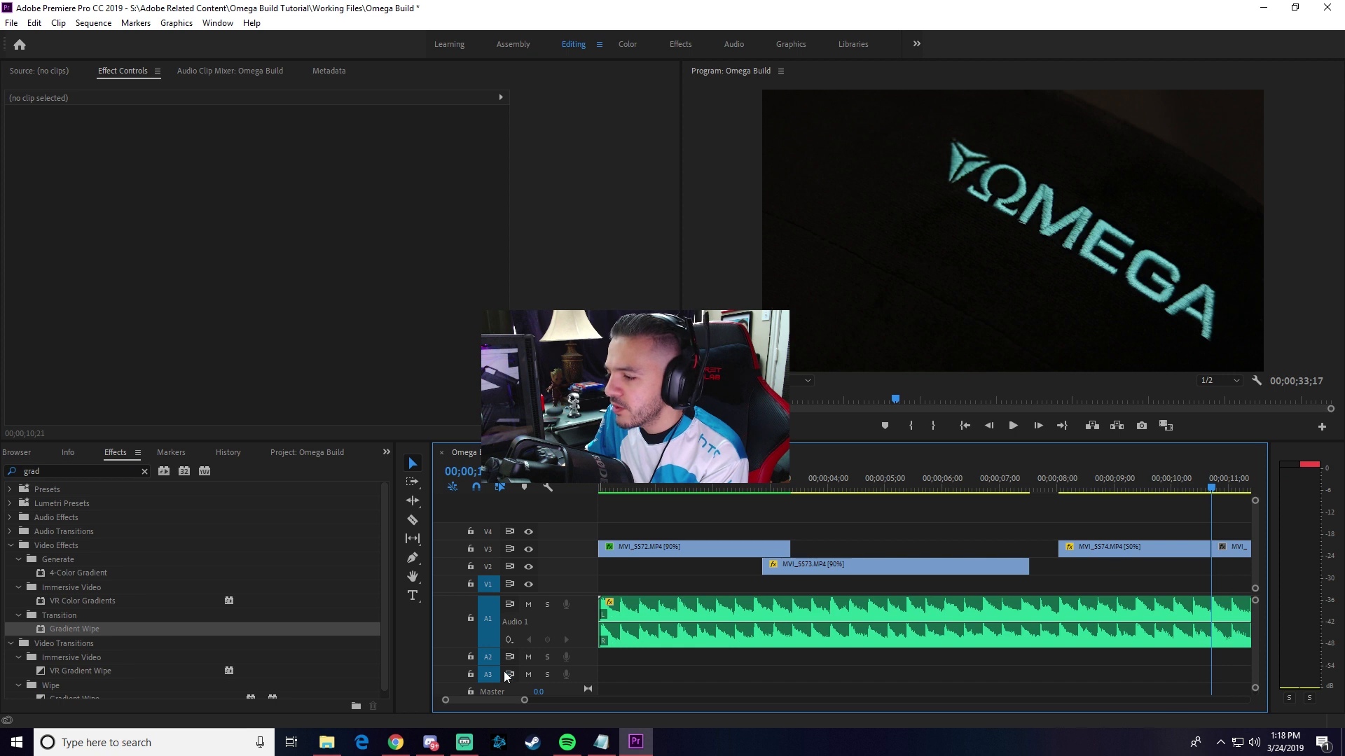
{"action": "left_click_drag", "start_coordinate": [444, 701], "coordinate": [464, 703]}
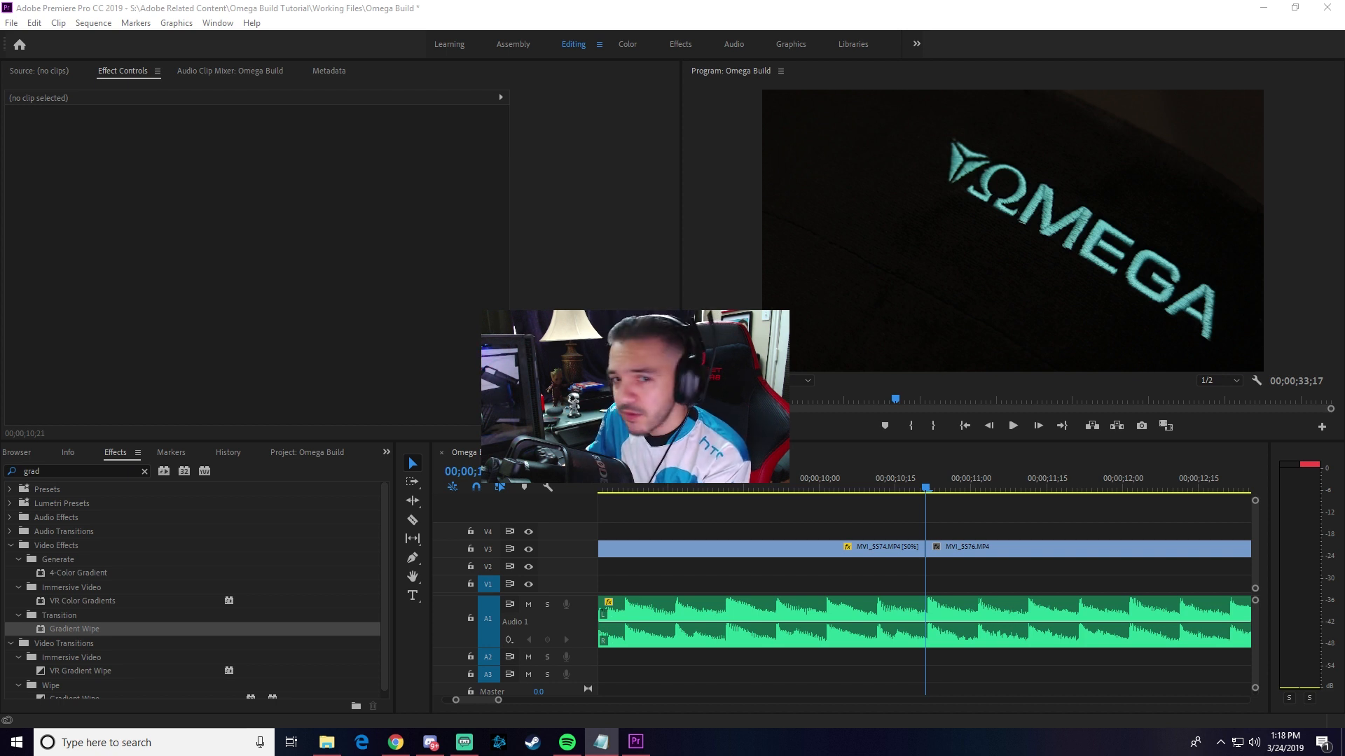
{"action": "left_click", "coordinate": [927, 492]}
{"action": "key", "text": "Right"}
{"action": "key", "text": "Right"}
{"action": "key", "text": "Right"}
{"action": "key", "text": "Right"}
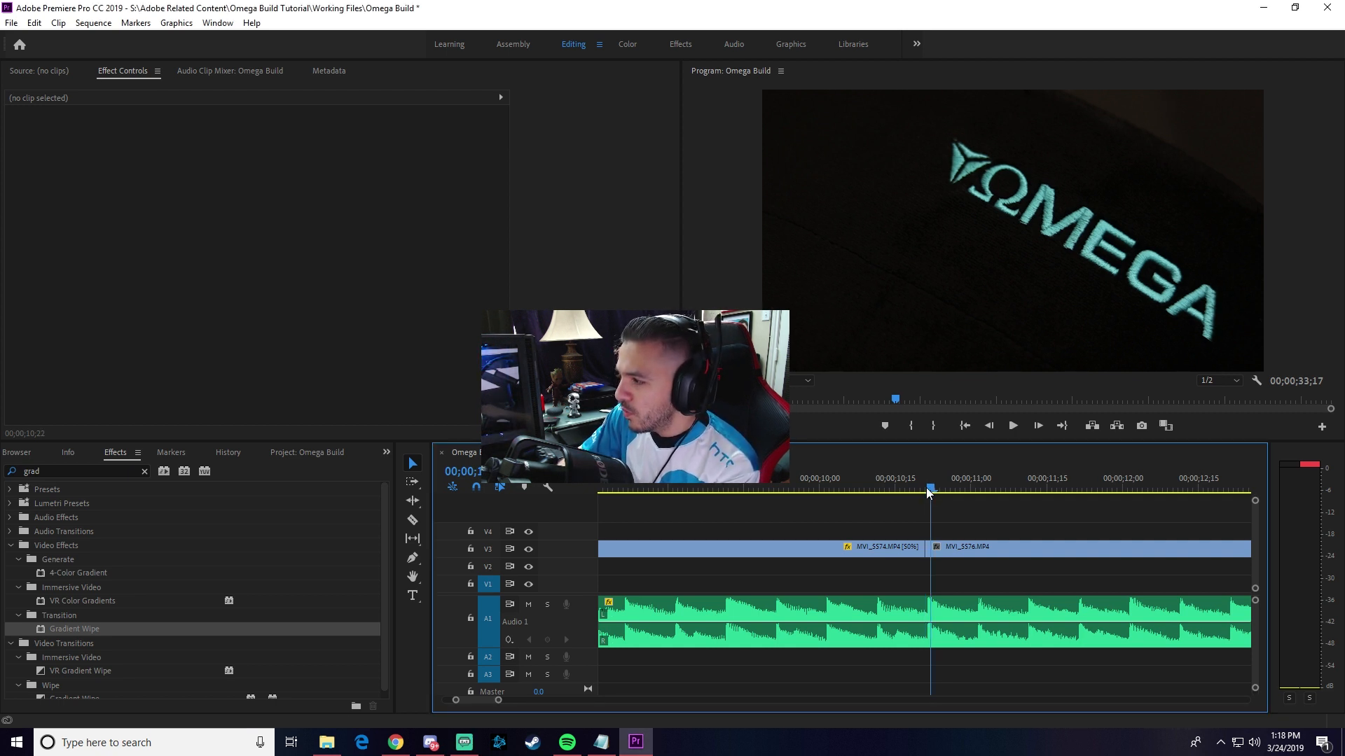
{"action": "key", "text": "Right"}
{"action": "key", "text": "Right"}
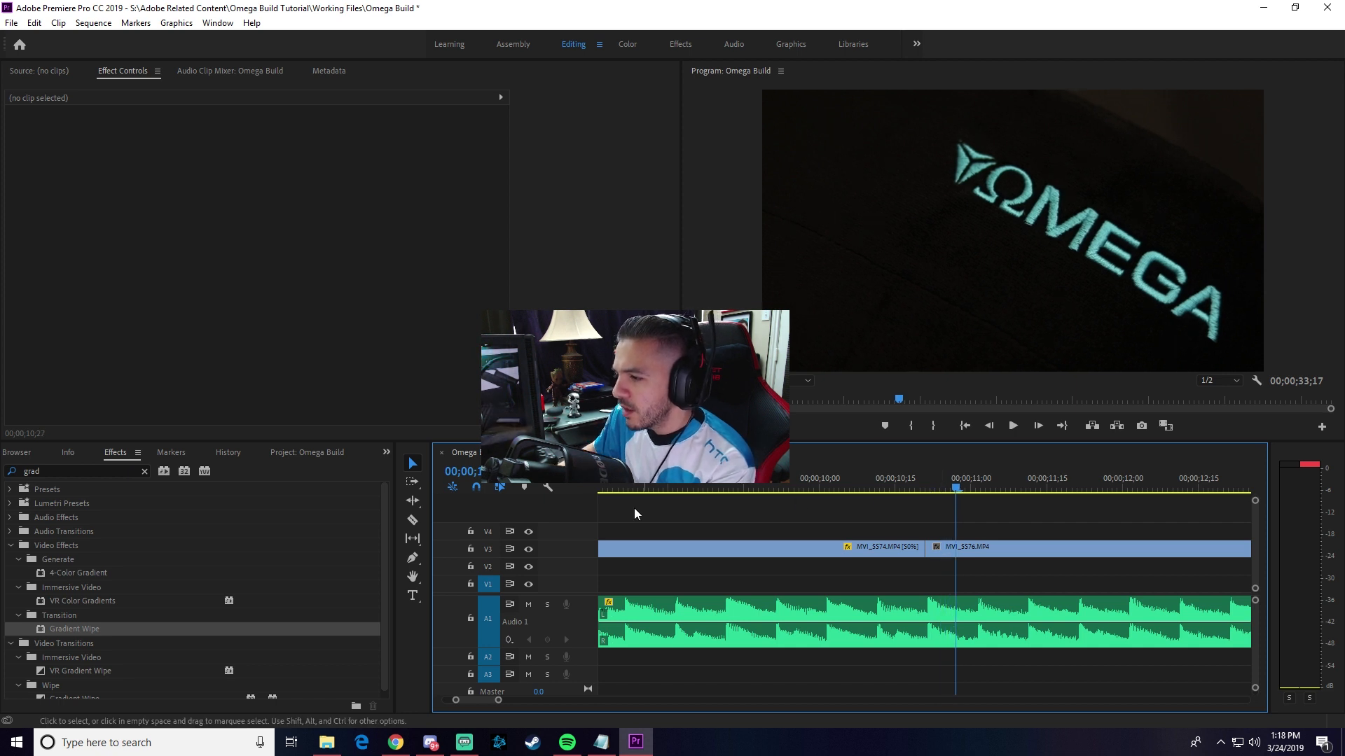
{"action": "left_click", "coordinate": [412, 520]}
{"action": "left_click", "coordinate": [955, 548]}
{"action": "left_click", "coordinate": [417, 457]}
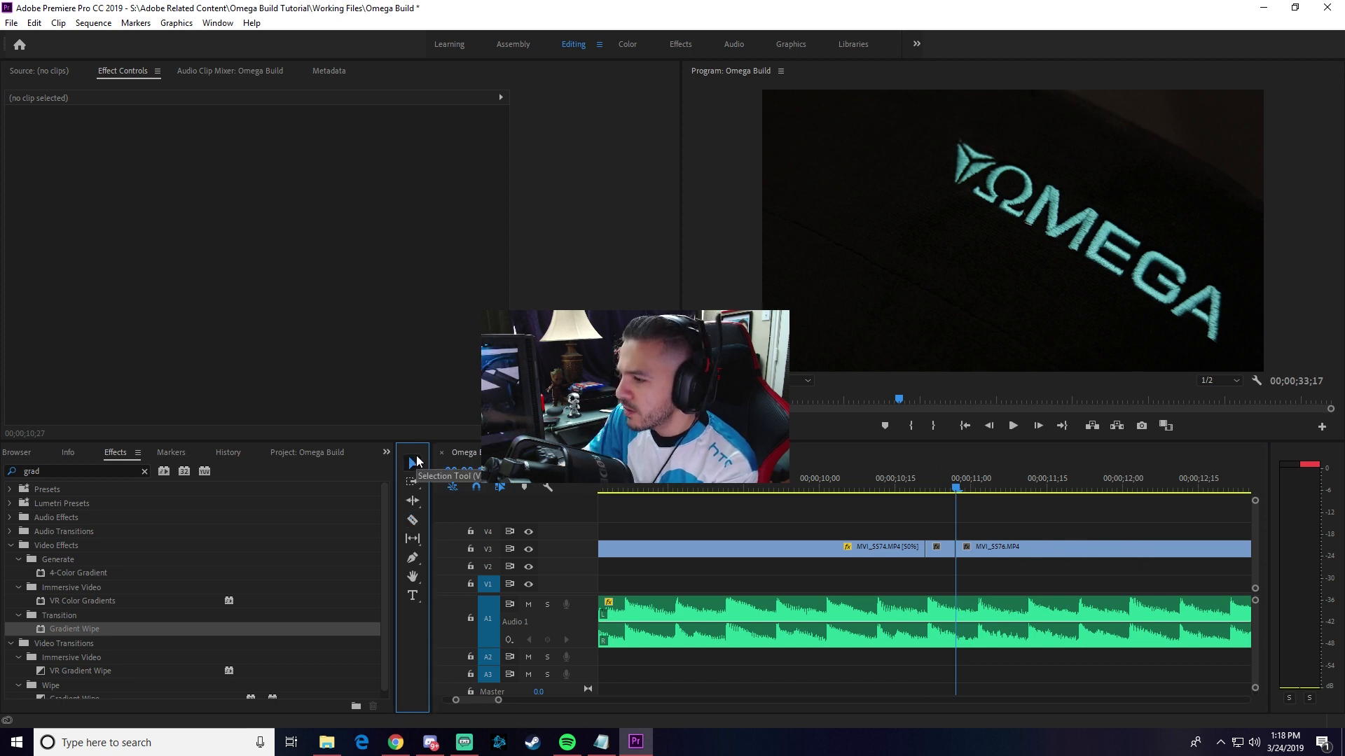
Split clip MVI_5574 at 00;00;10;15, six frames before its cut with MVI_5576
{"action": "left_click", "coordinate": [935, 488]}
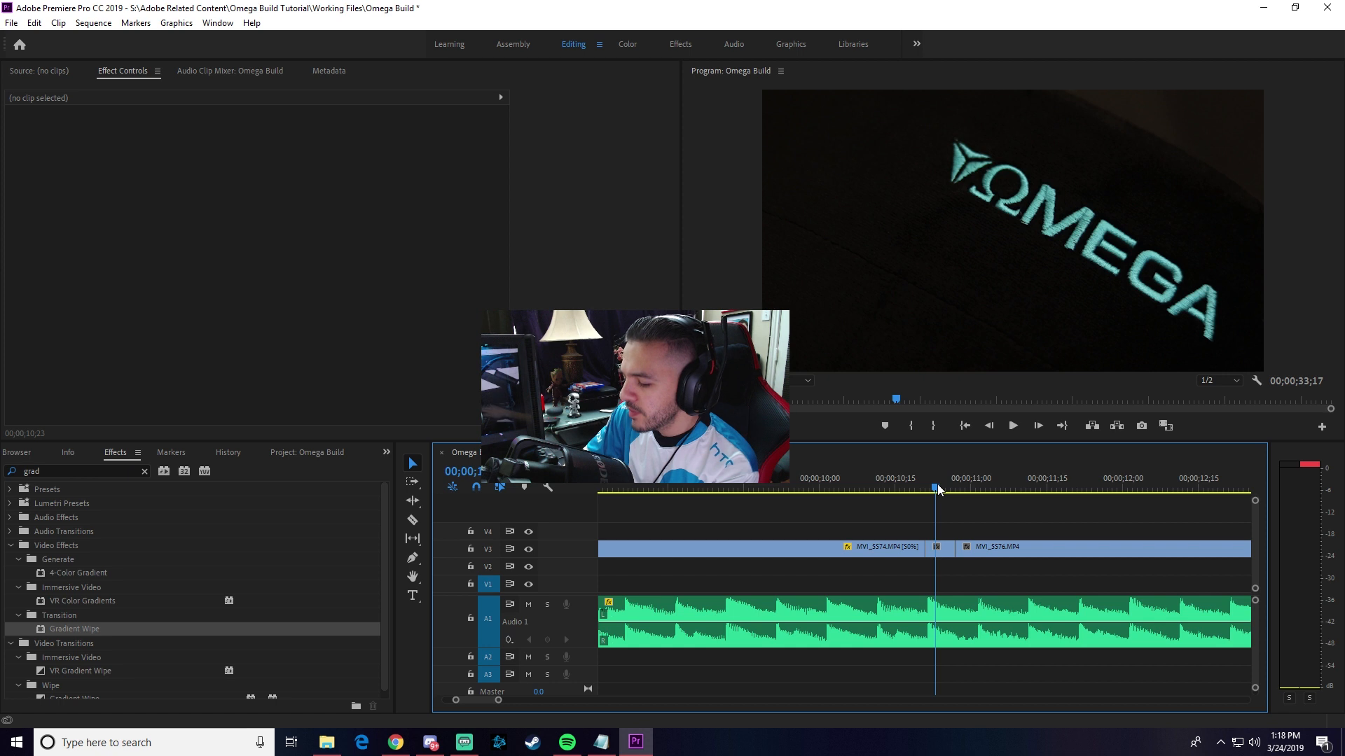
{"action": "left_click", "coordinate": [925, 488]}
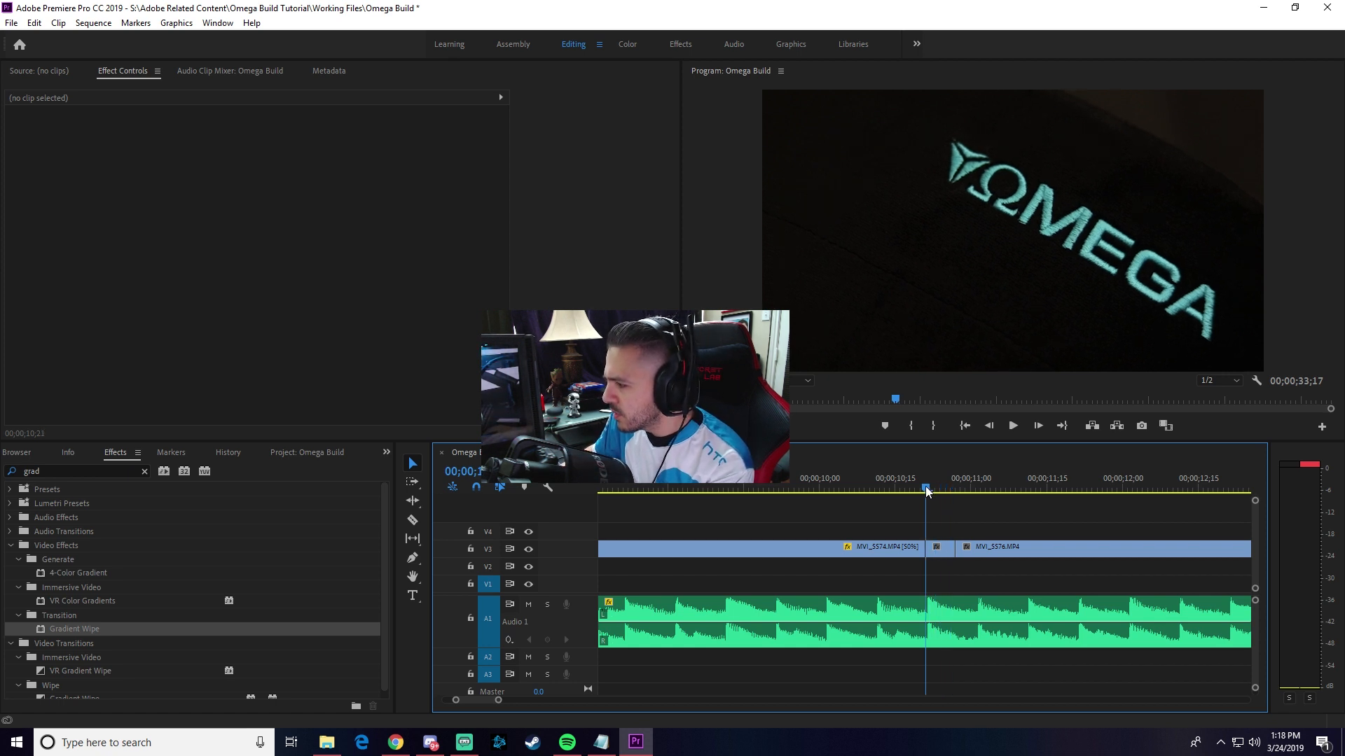
{"action": "key", "text": "Right"}
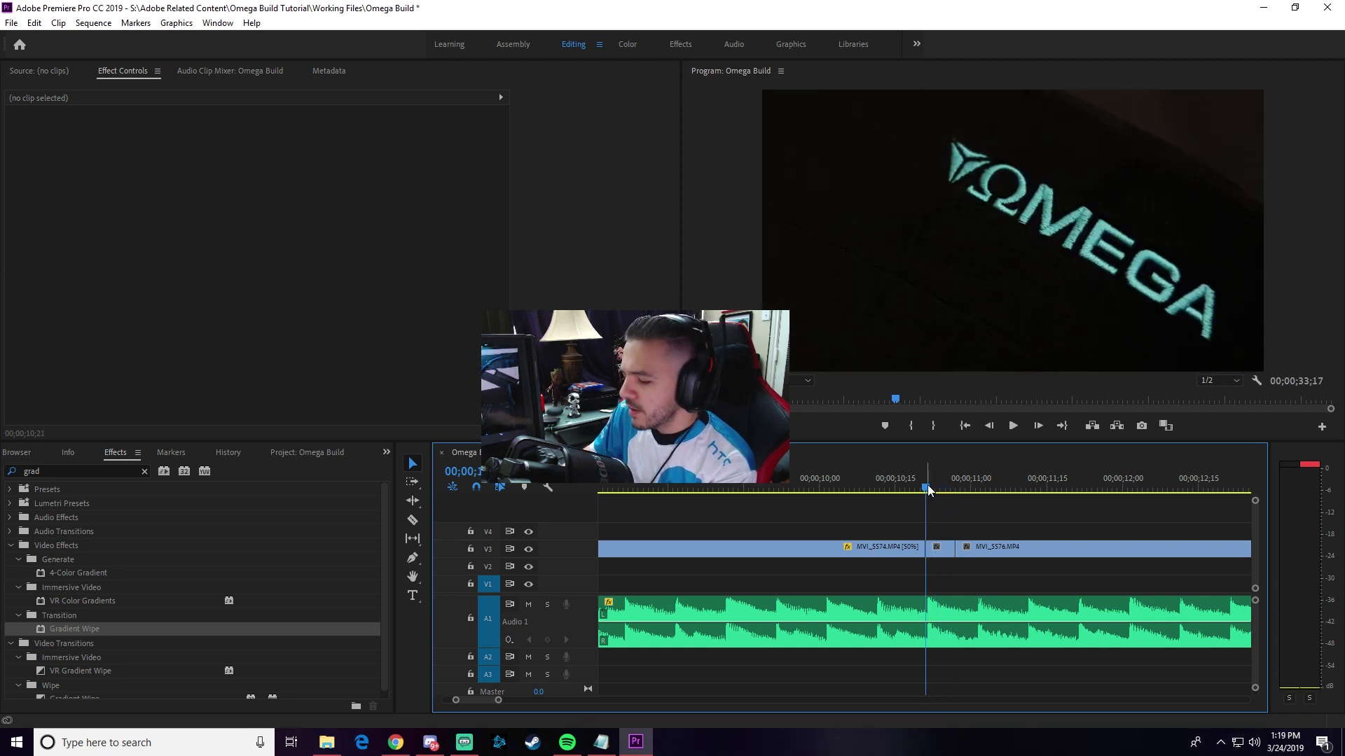
{"action": "key", "text": "Left"}
{"action": "key", "text": "Left"}
{"action": "key", "text": "Left"}
{"action": "key", "text": "Left"}
{"action": "key", "text": "Left"}
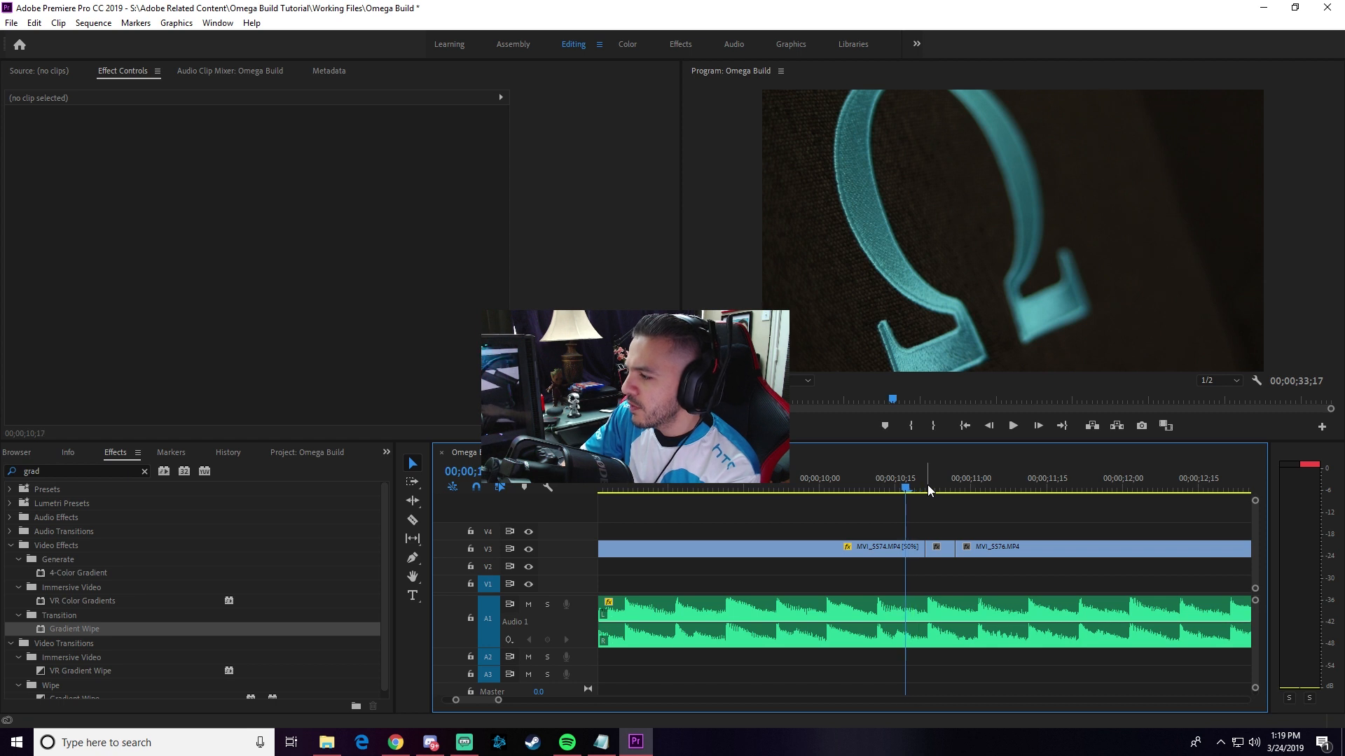
{"action": "left_click", "coordinate": [412, 520]}
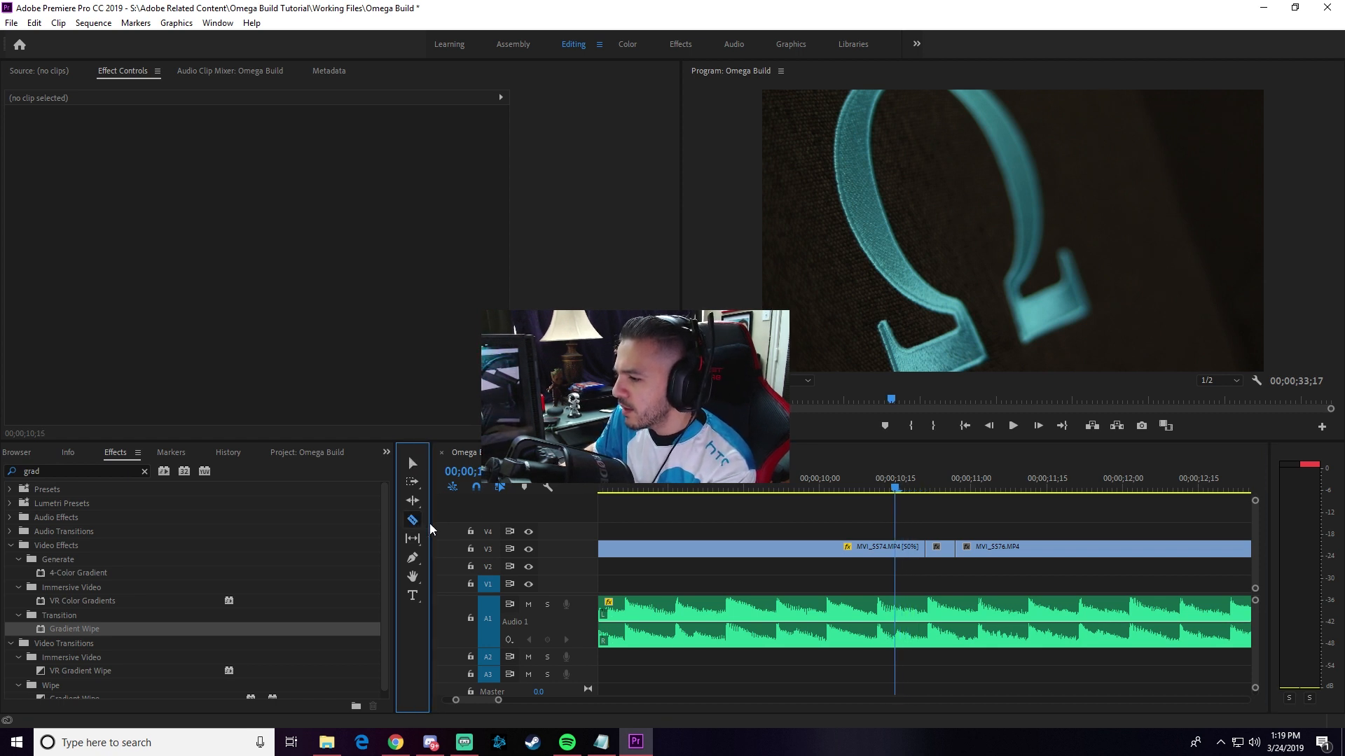
{"action": "left_click", "coordinate": [893, 550]}
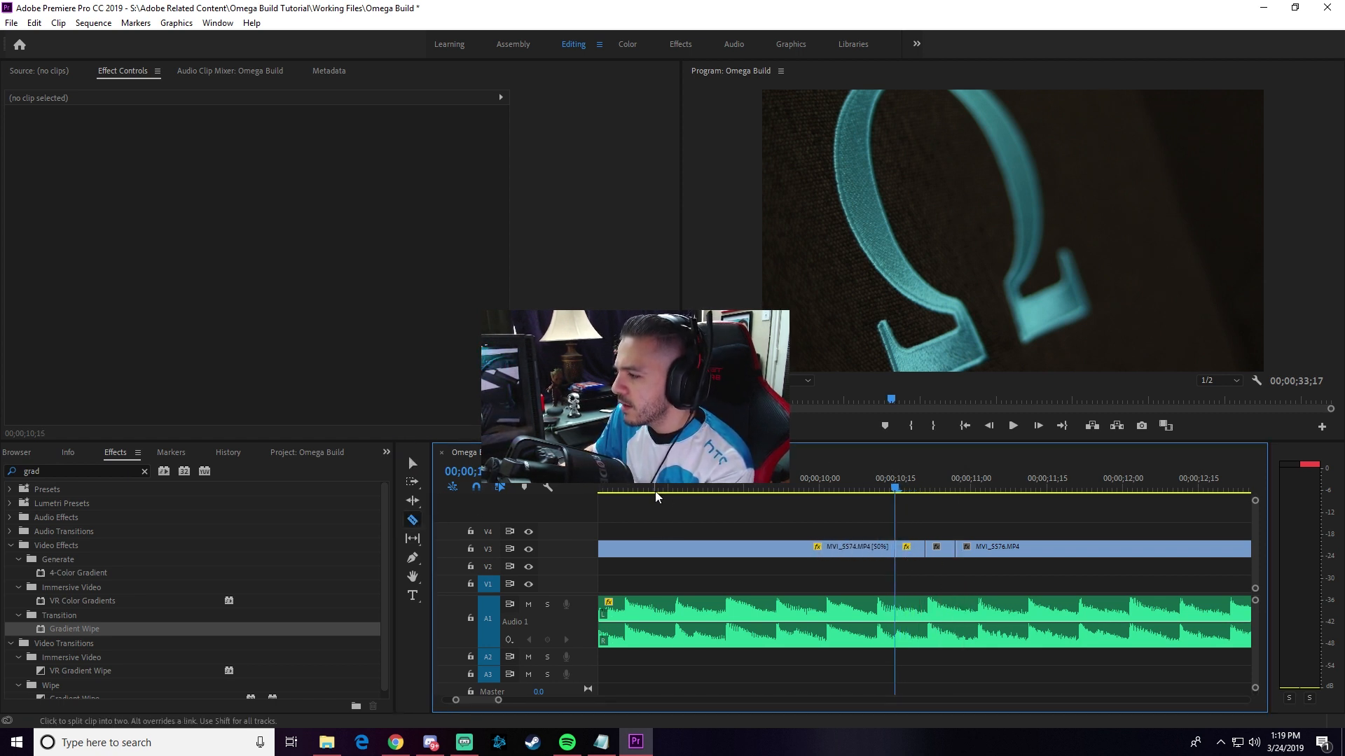
{"action": "left_click", "coordinate": [412, 463]}
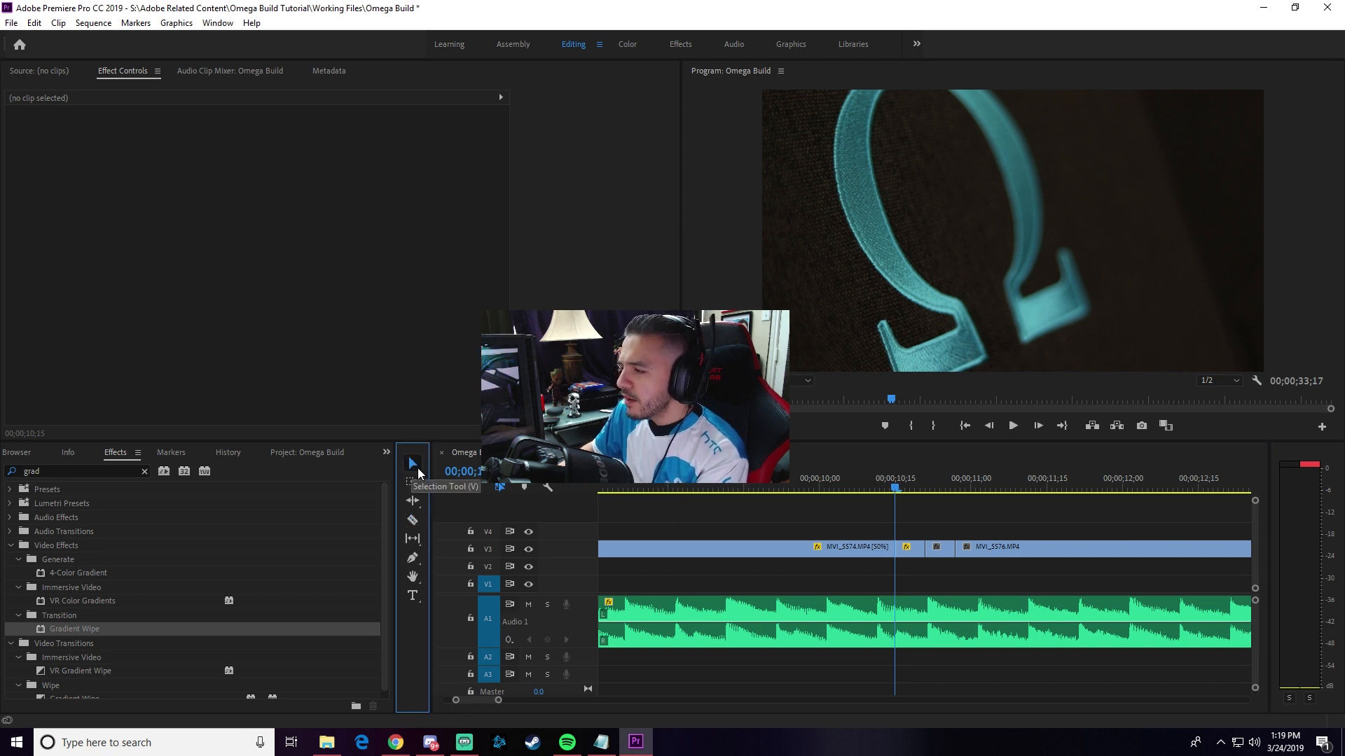
Nest the two short pieces around the cut between MVI_5574 and MVI_5576, keeping the default sequence name
{"action": "key", "text": "alt+Tab"}
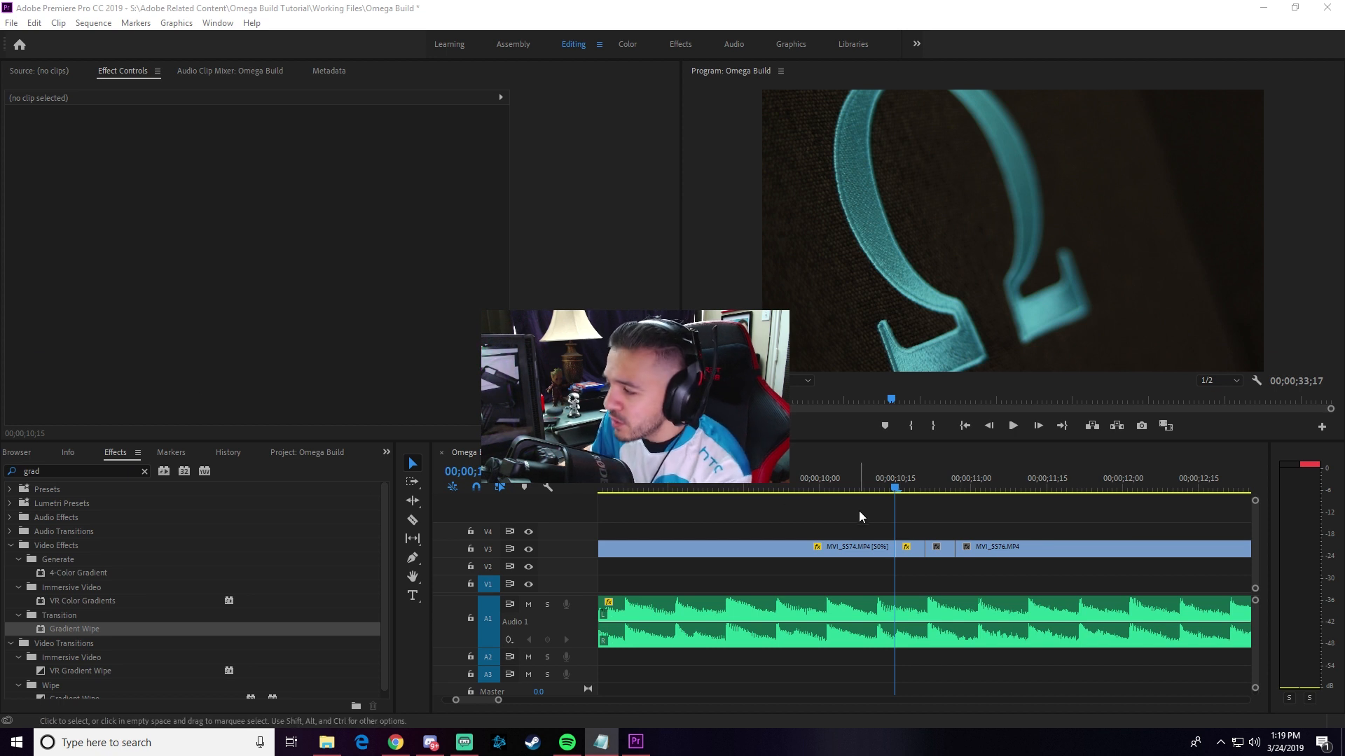
{"action": "left_click", "coordinate": [413, 464]}
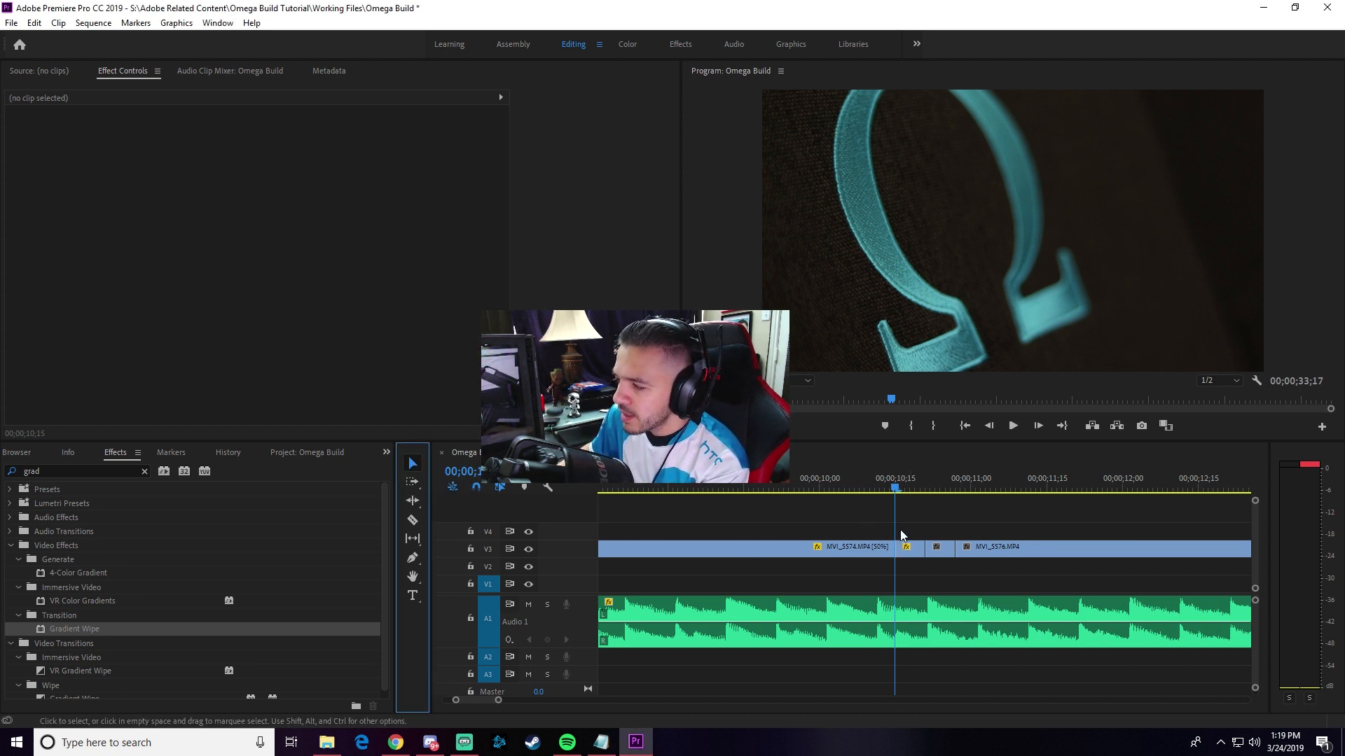
{"action": "left_click_drag", "start_coordinate": [901, 526], "coordinate": [944, 570]}
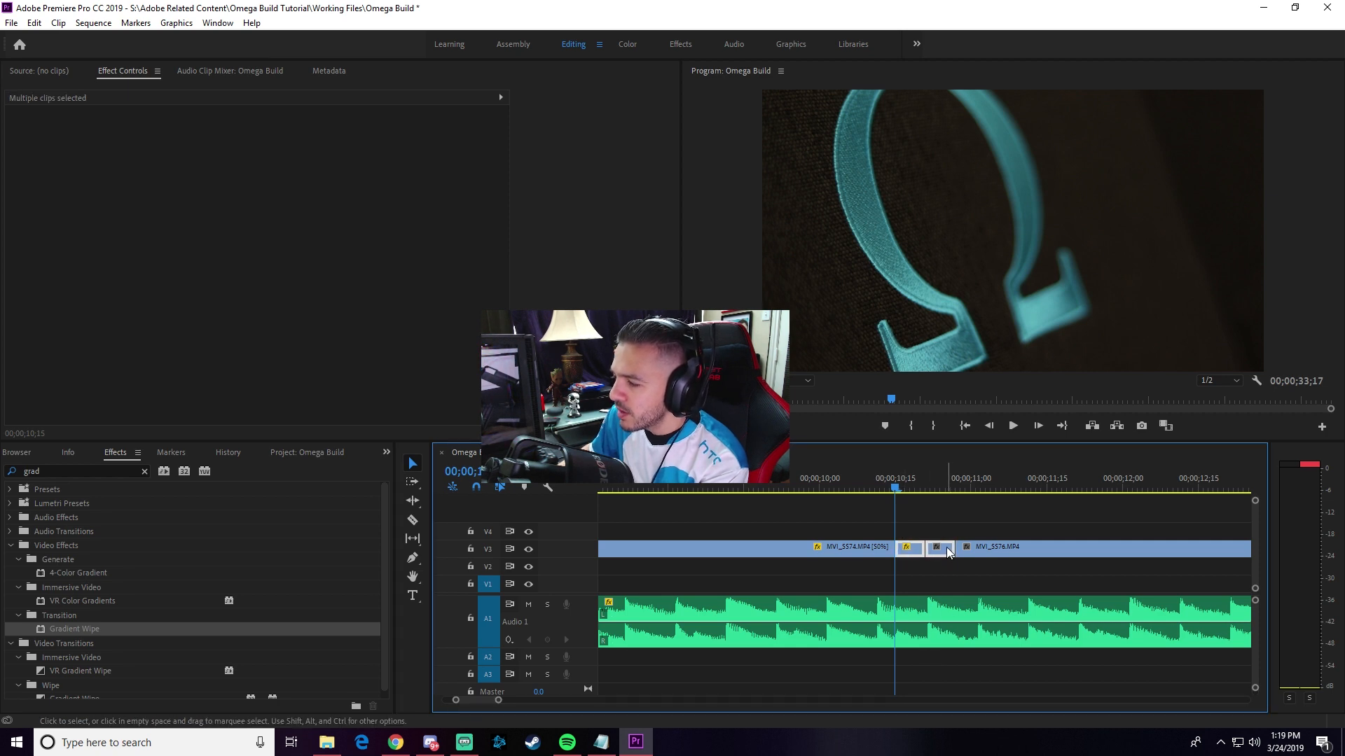
{"action": "right_click", "coordinate": [946, 550]}
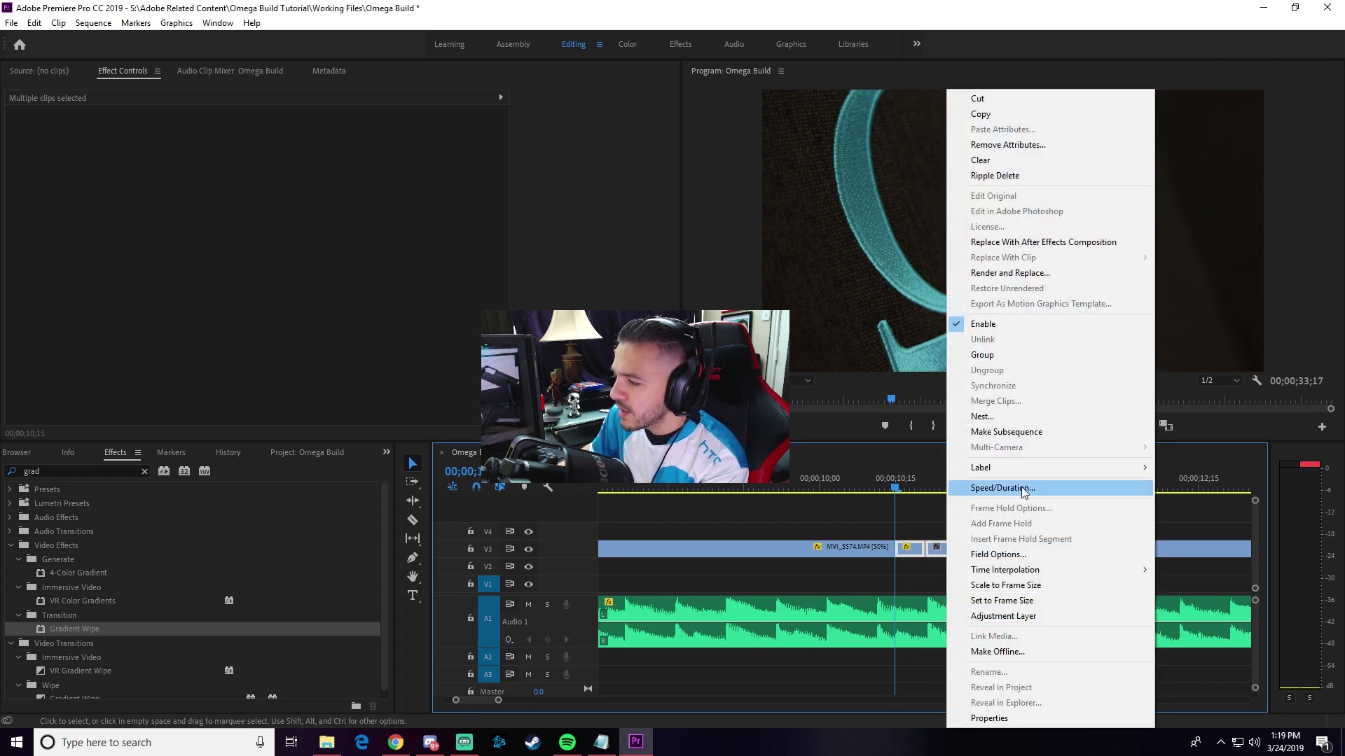
{"action": "left_click", "coordinate": [991, 420]}
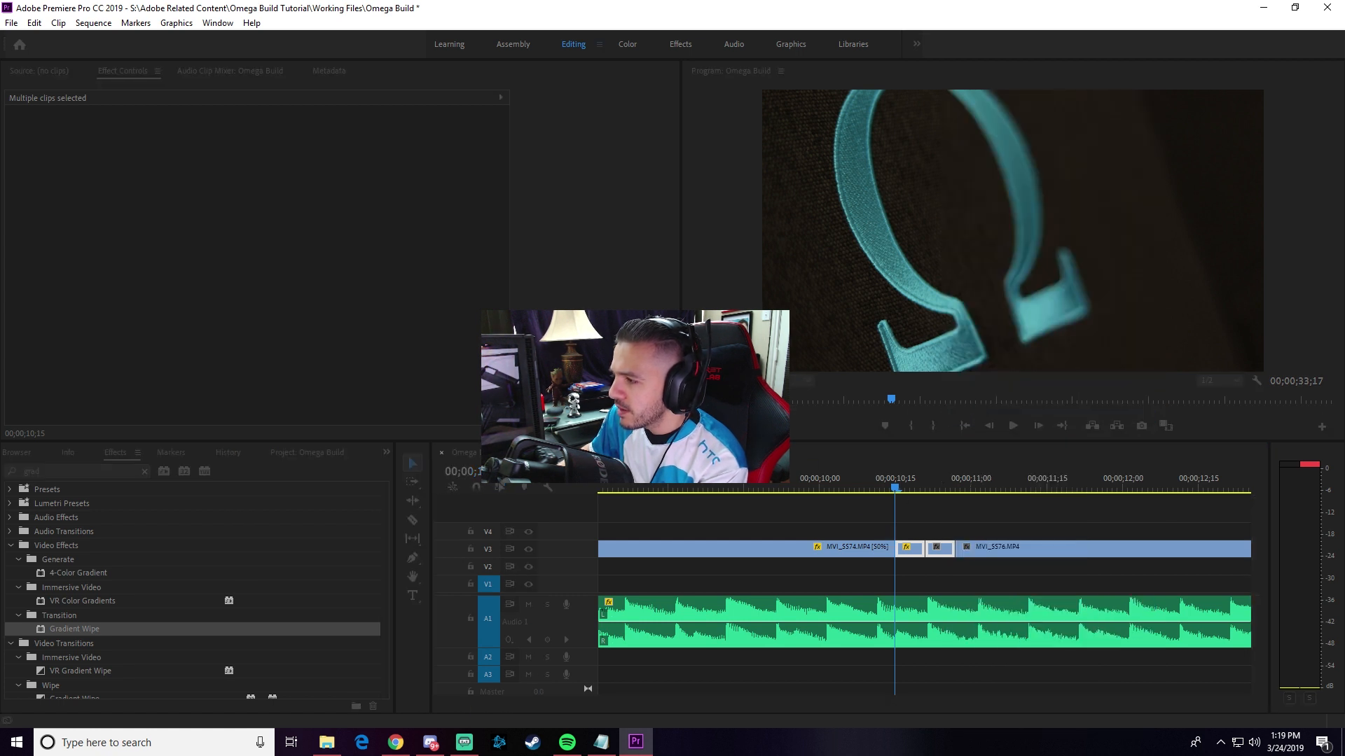
{"action": "key", "text": "Return"}
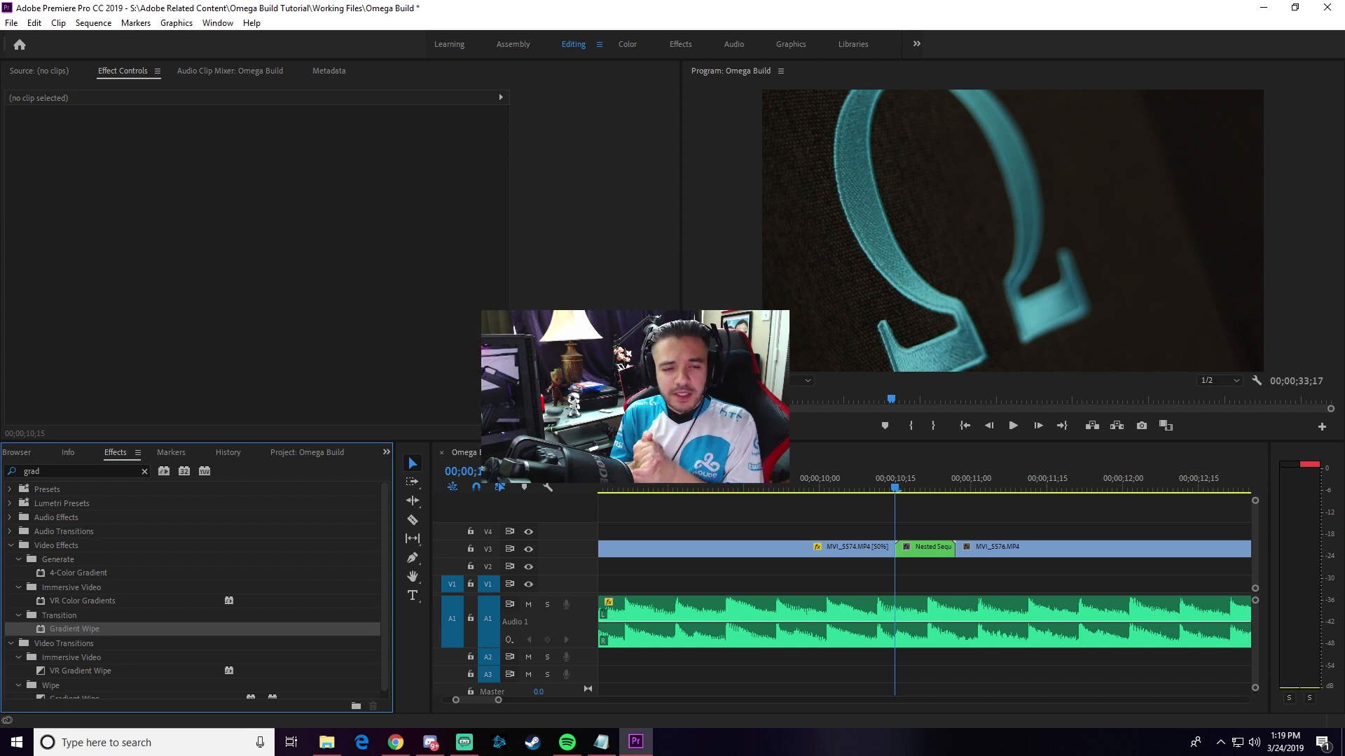
Find the Transform video effect under Distort and apply it to the new nested sequence on V3
{"action": "double_click", "coordinate": [35, 471]}
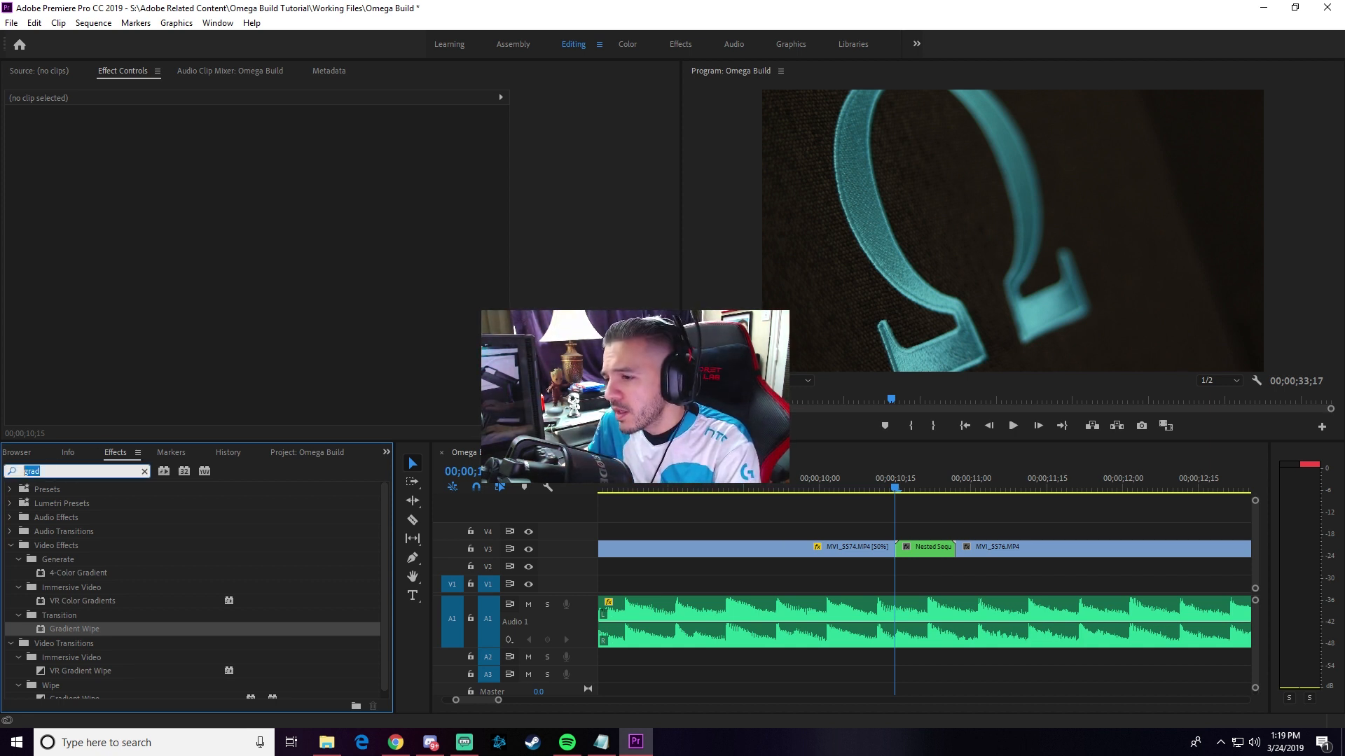
{"action": "key", "text": "BackSpace"}
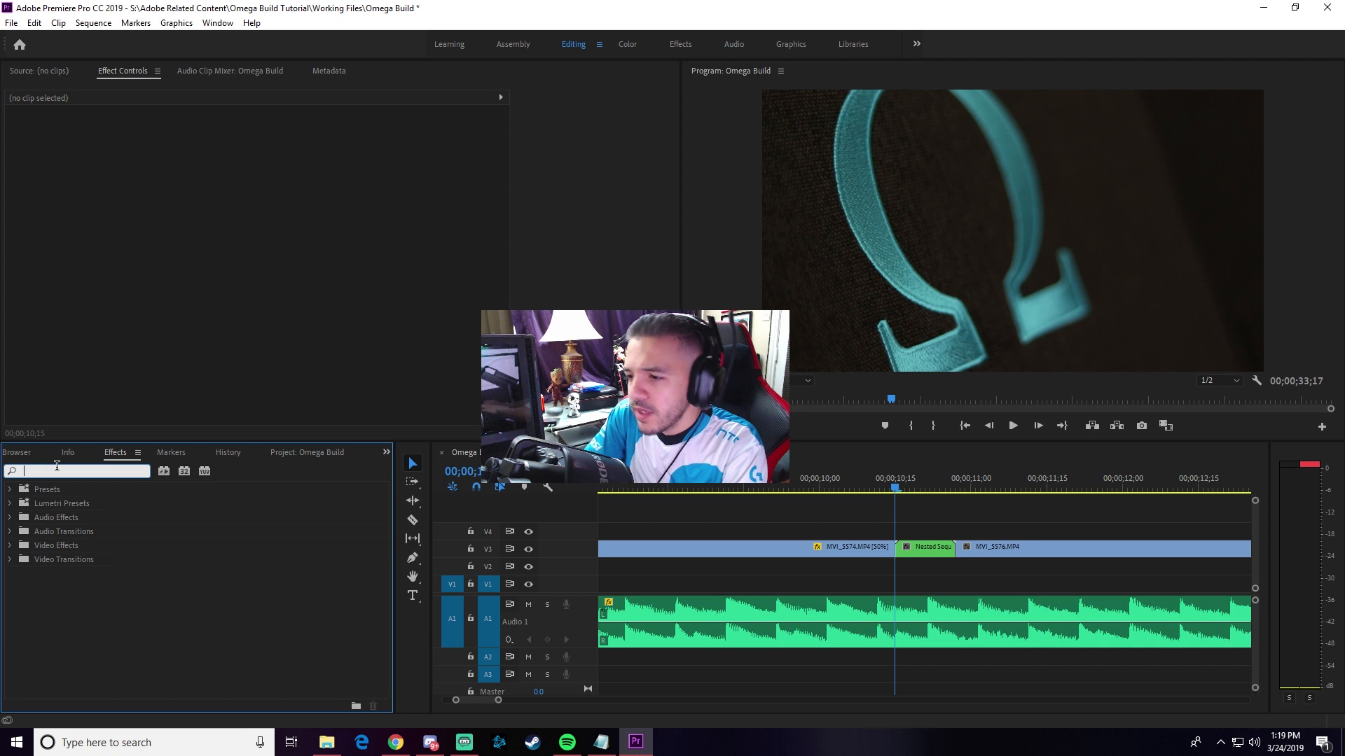
{"action": "type", "text": "tran"}
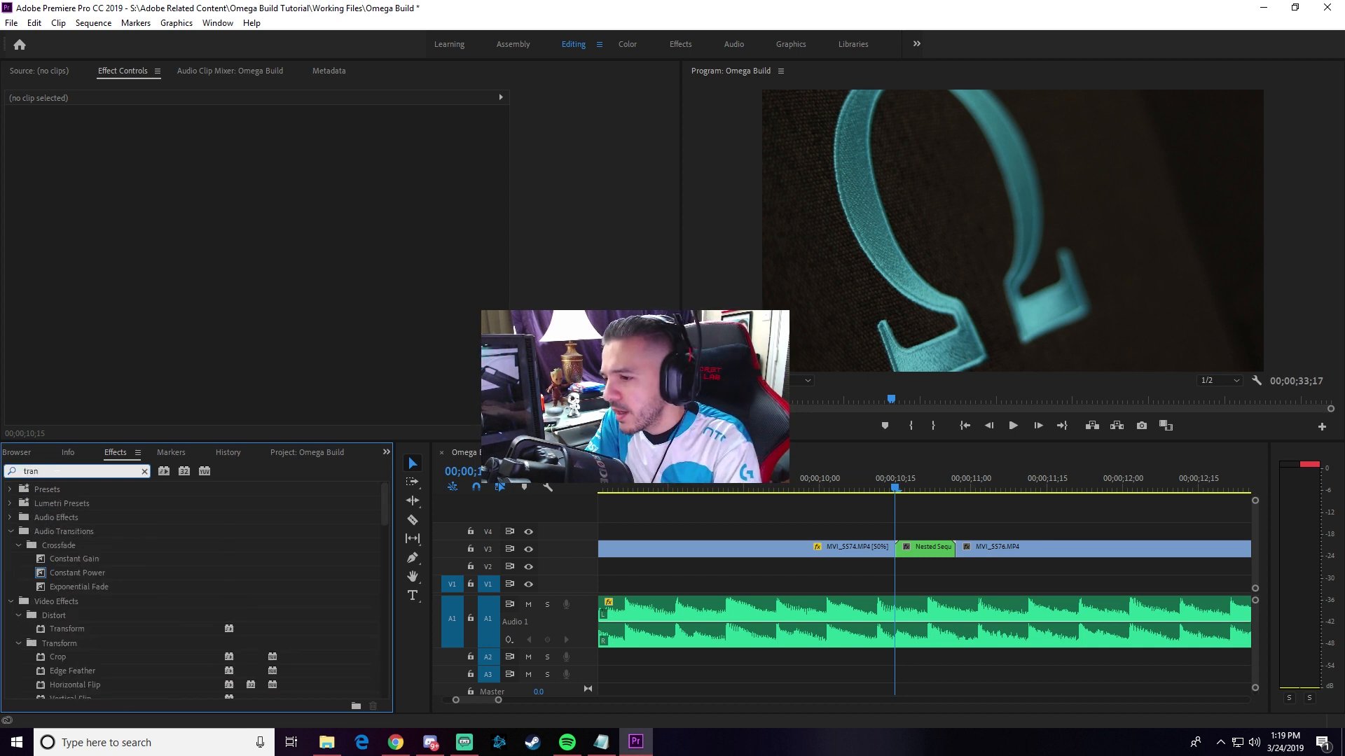
{"action": "type", "text": "sgo"}
{"action": "key", "text": "BackSpace"}
{"action": "key", "text": "BackSpace"}
{"action": "type", "text": "f"}
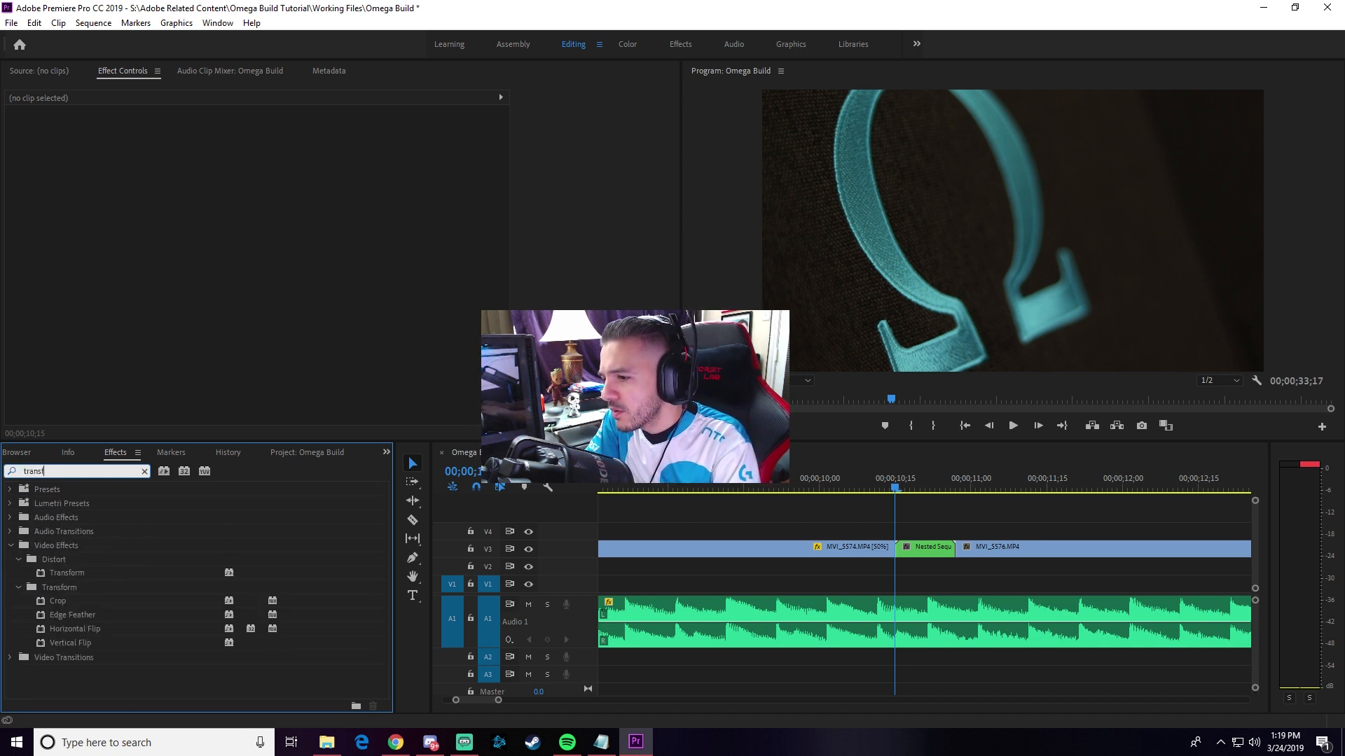
{"action": "left_click", "coordinate": [66, 575]}
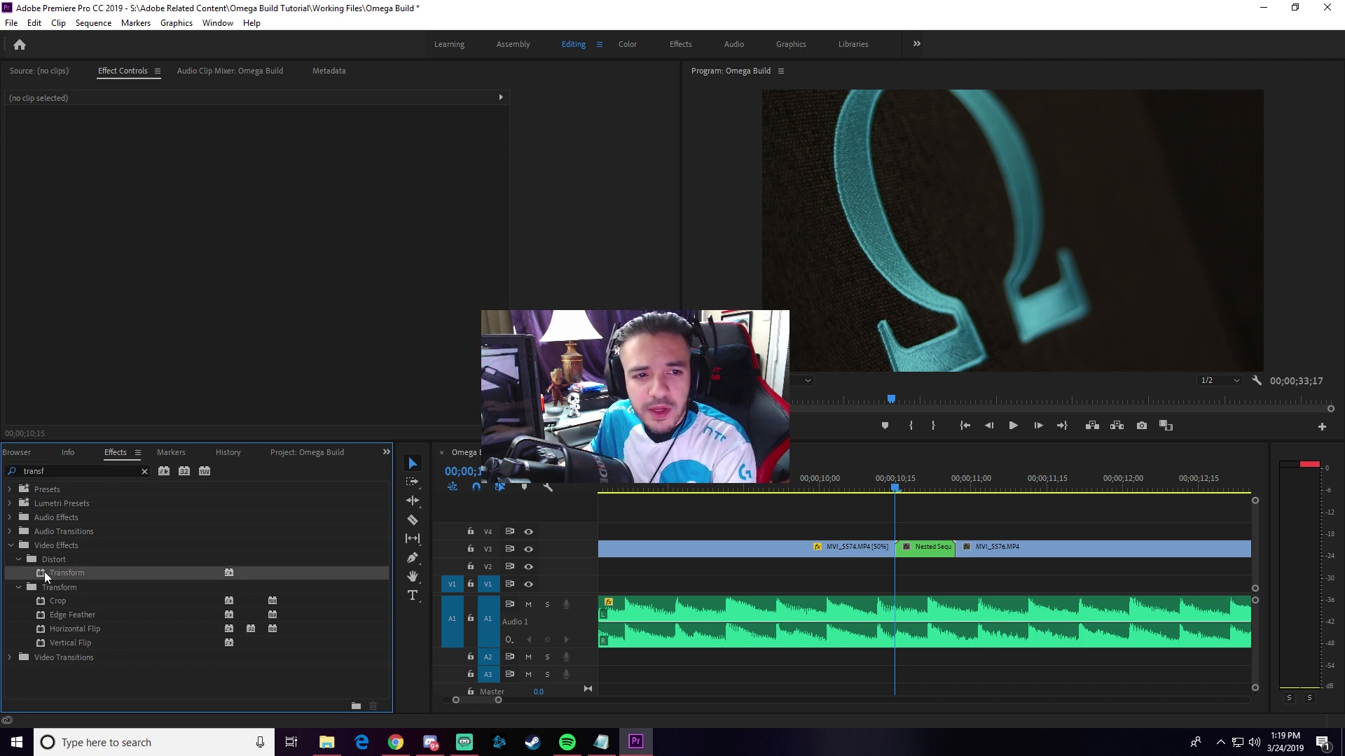
{"action": "left_click_drag", "start_coordinate": [44, 572], "coordinate": [919, 555]}
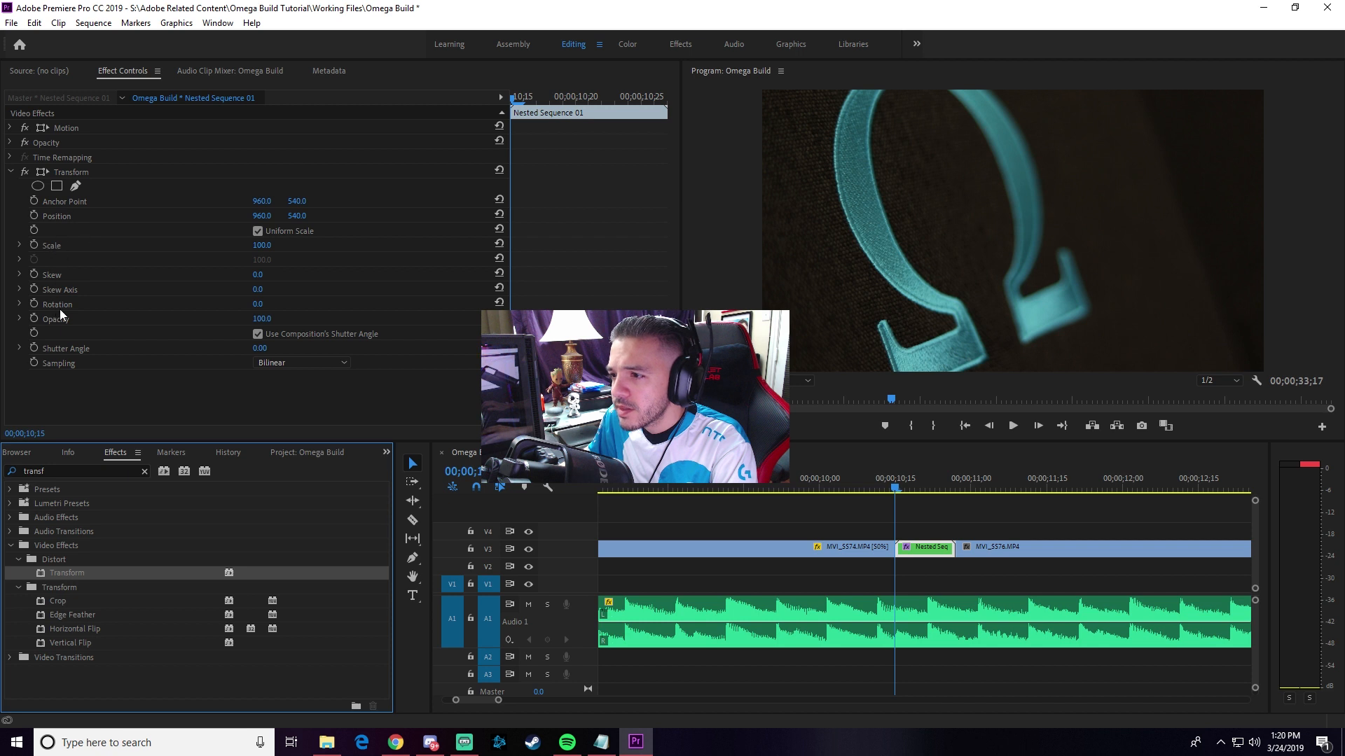
Keyframe the Transform Scale at the nested clip's start and set it to 300 at the middle cut, 00;00;10;21
{"action": "left_click", "coordinate": [33, 243]}
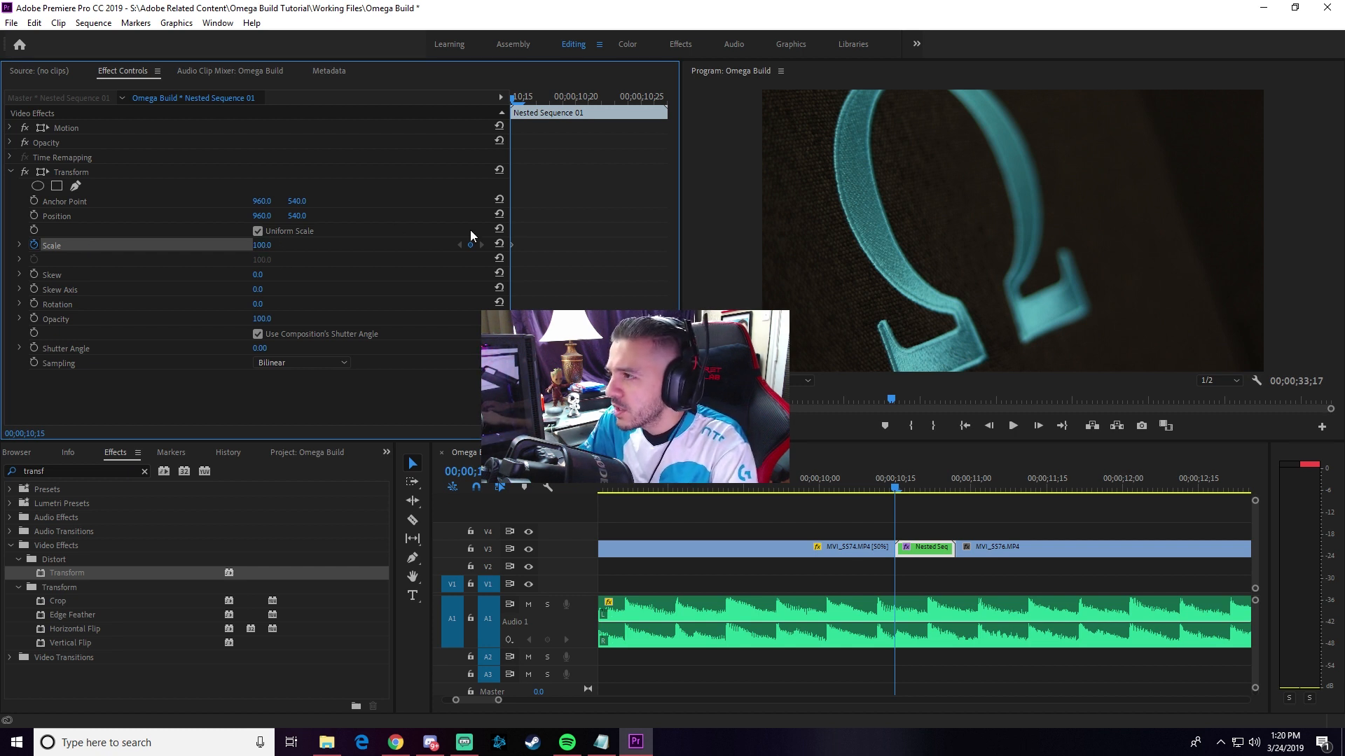
{"action": "key", "text": "Right"}
{"action": "key", "text": "Right"}
{"action": "key", "text": "Right"}
{"action": "key", "text": "Right"}
{"action": "key", "text": "Right"}
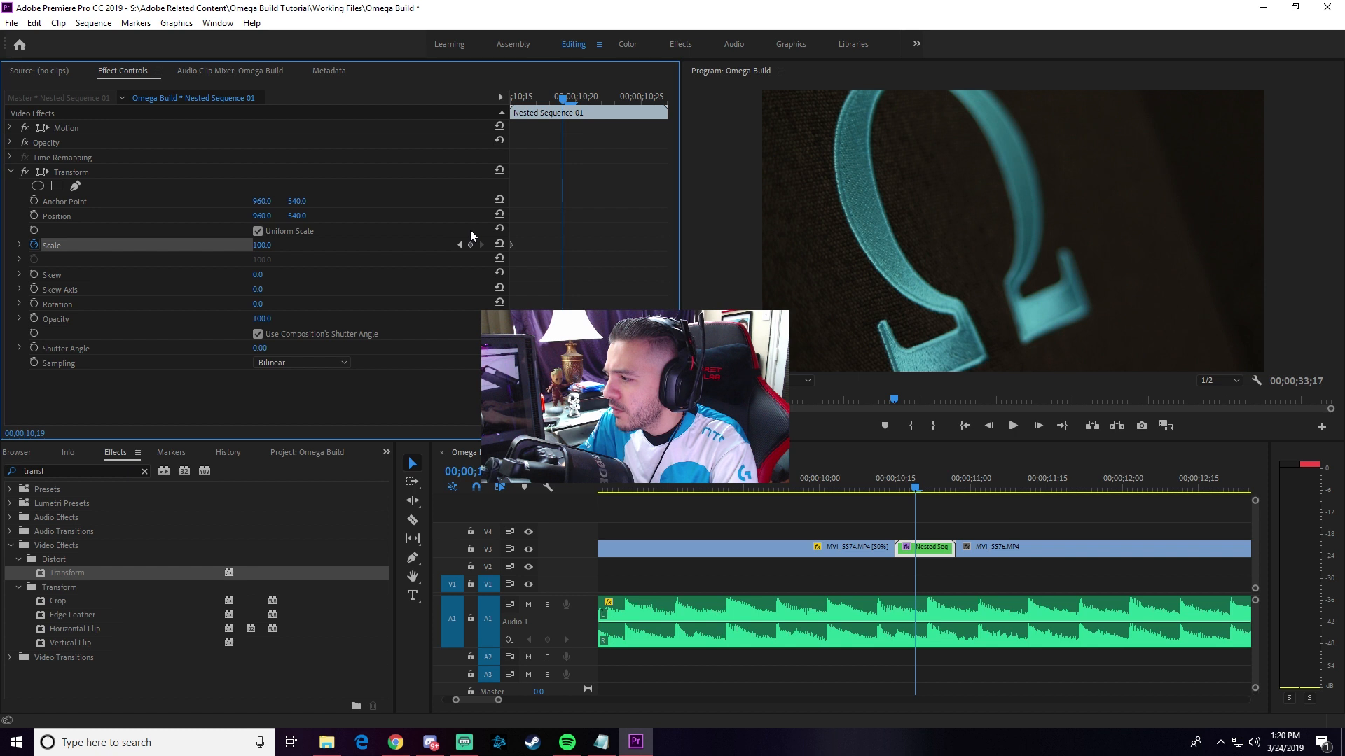
{"action": "key", "text": "Right"}
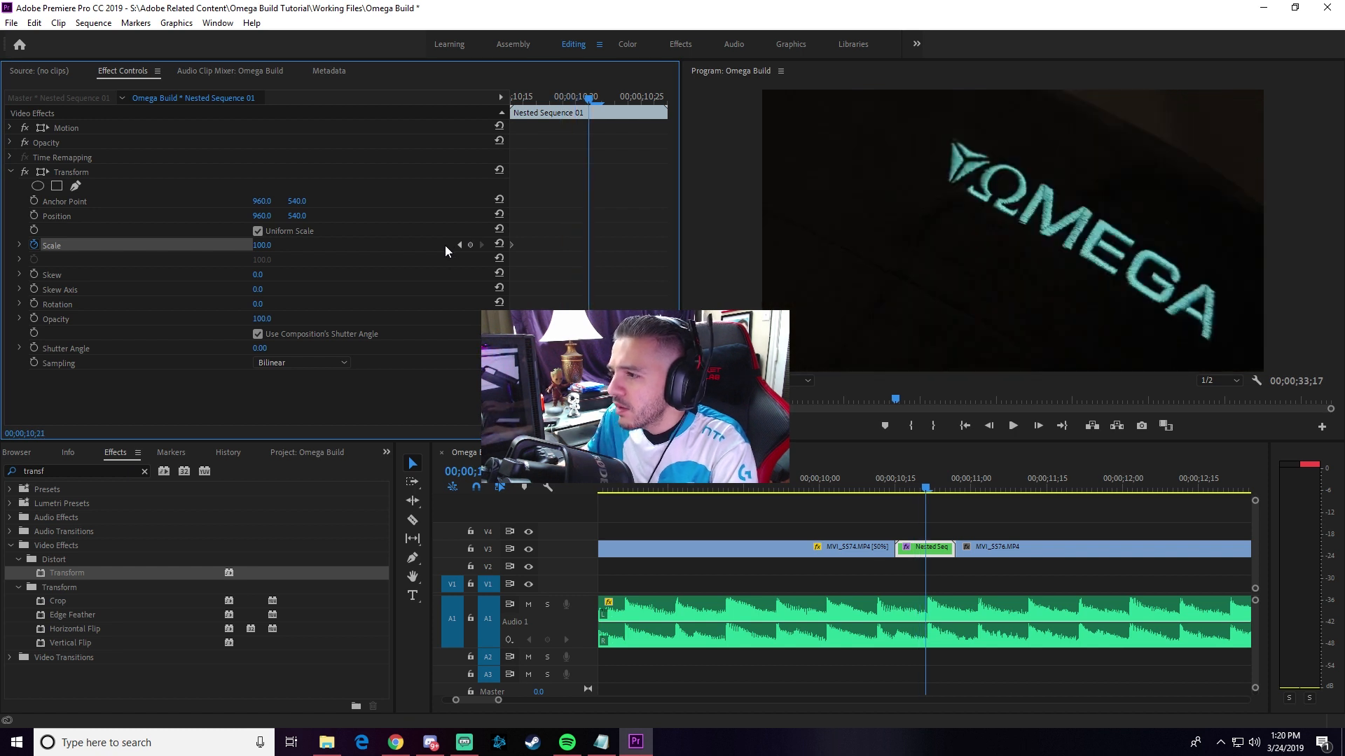
{"action": "left_click", "coordinate": [261, 245]}
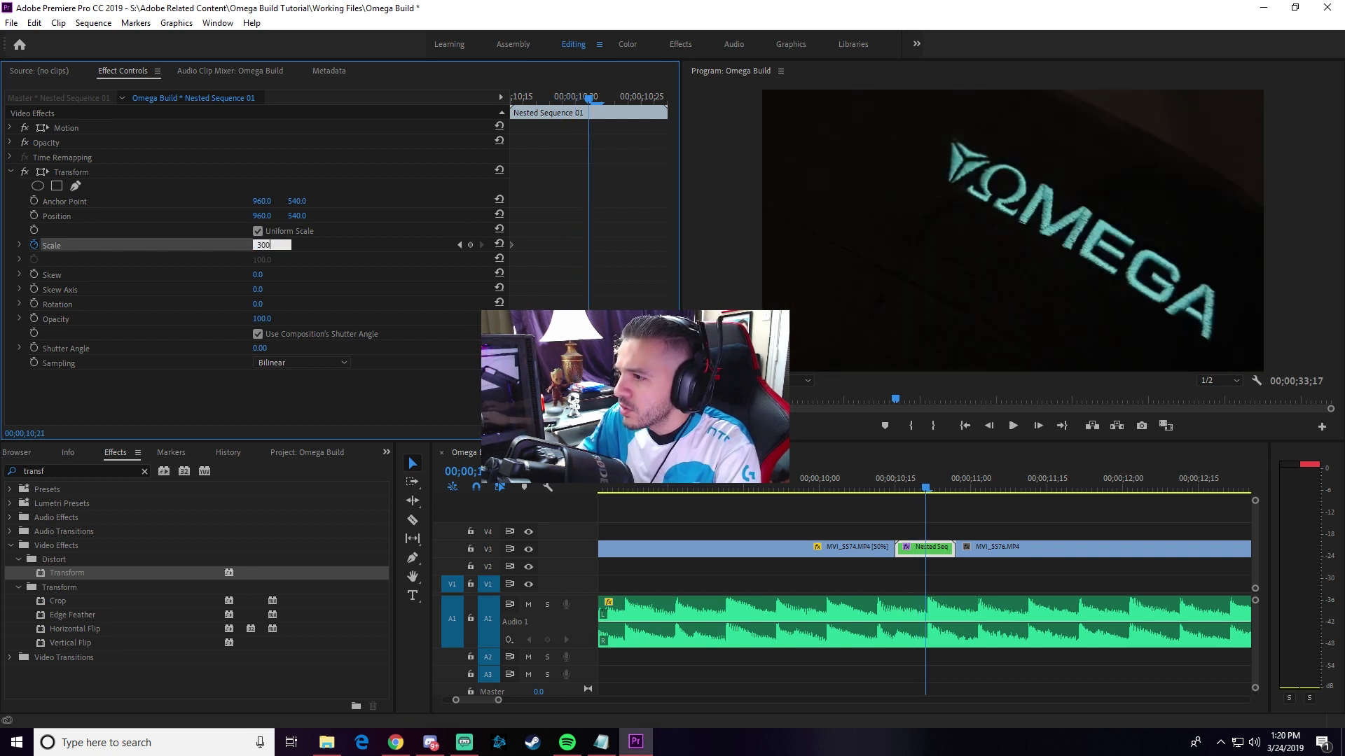
{"action": "key", "text": "Return"}
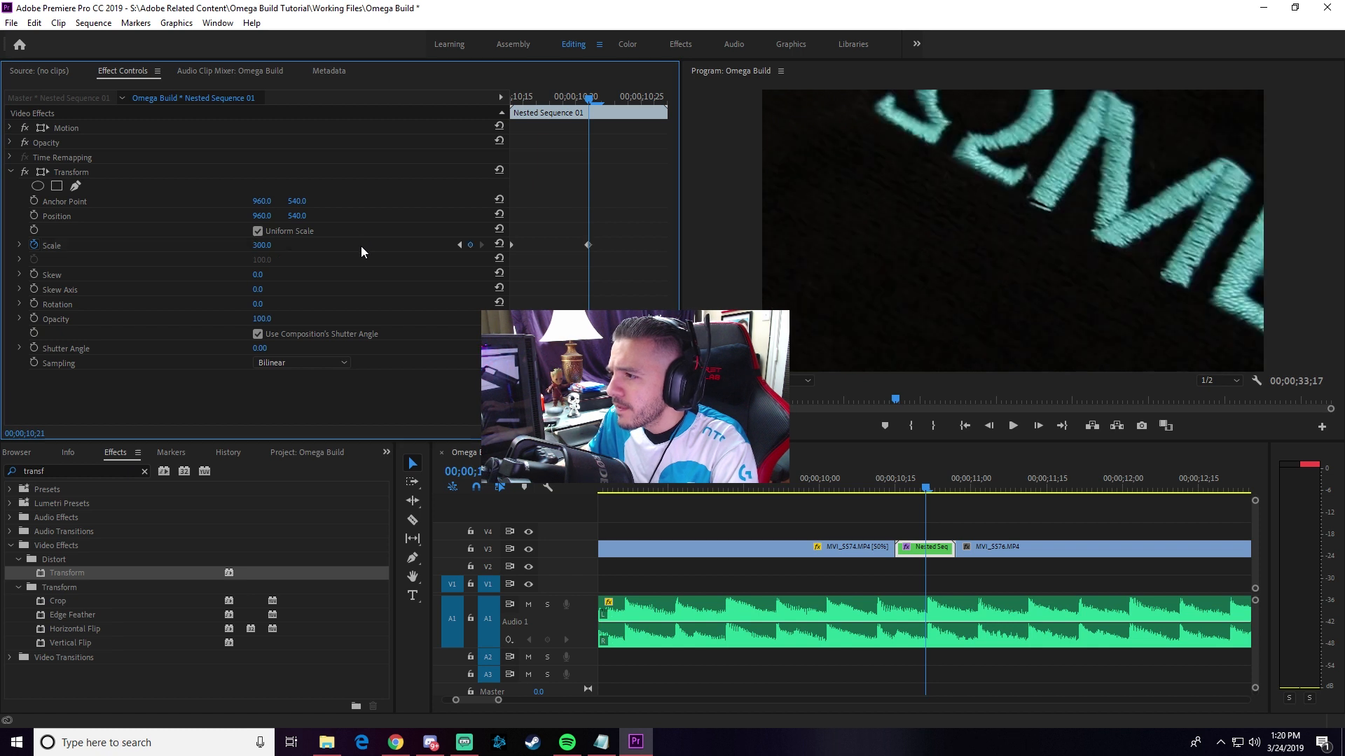
Set the Transform Scale back to 100 at the end of the nested clip, 00;00;10;27
{"action": "key", "text": "Right"}
{"action": "key", "text": "Right"}
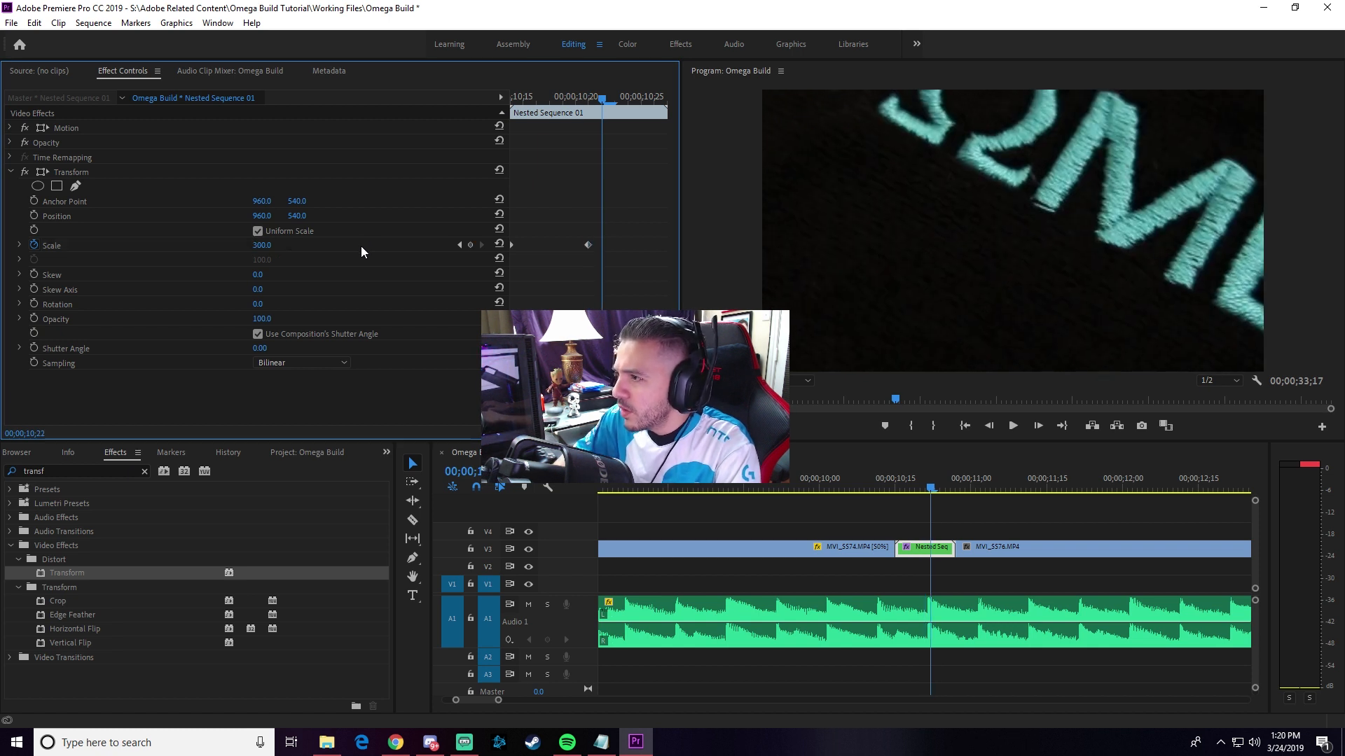
{"action": "key", "text": "Right"}
{"action": "key", "text": "Right"}
{"action": "key", "text": "Right"}
{"action": "key", "text": "Right"}
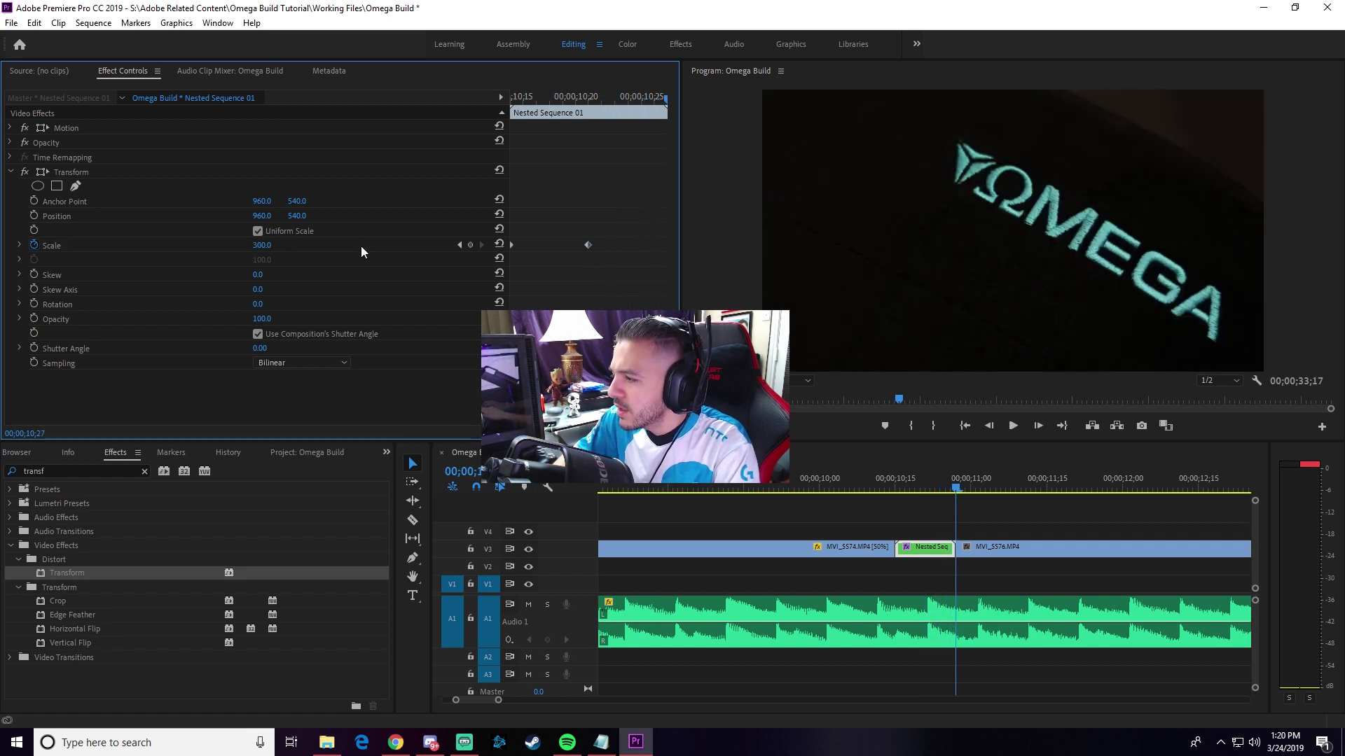
{"action": "left_click", "coordinate": [256, 245]}
{"action": "type", "text": "100"}
{"action": "key", "text": "Return"}
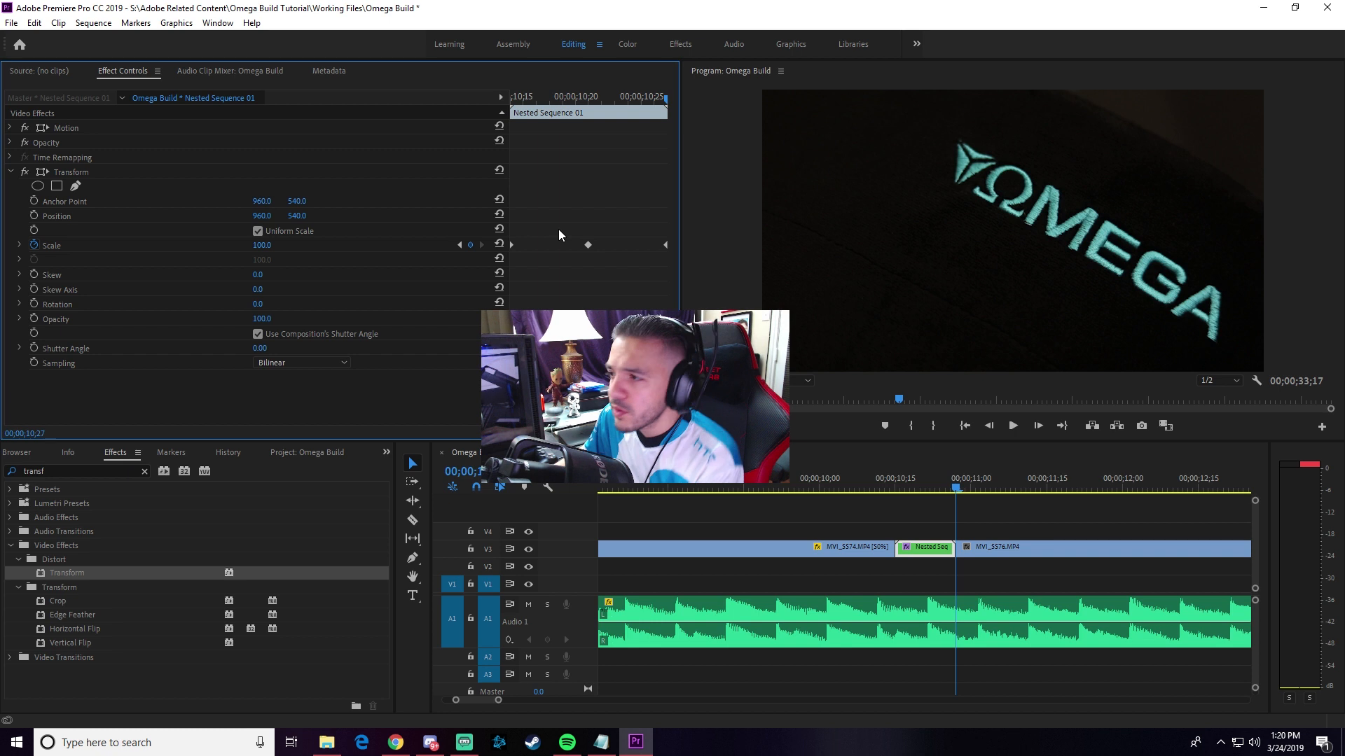
Ease the first Transform Scale keyframe and give the middle keyframe Auto Bezier interpolation
{"action": "right_click", "coordinate": [511, 245]}
{"action": "left_click", "coordinate": [553, 453]}
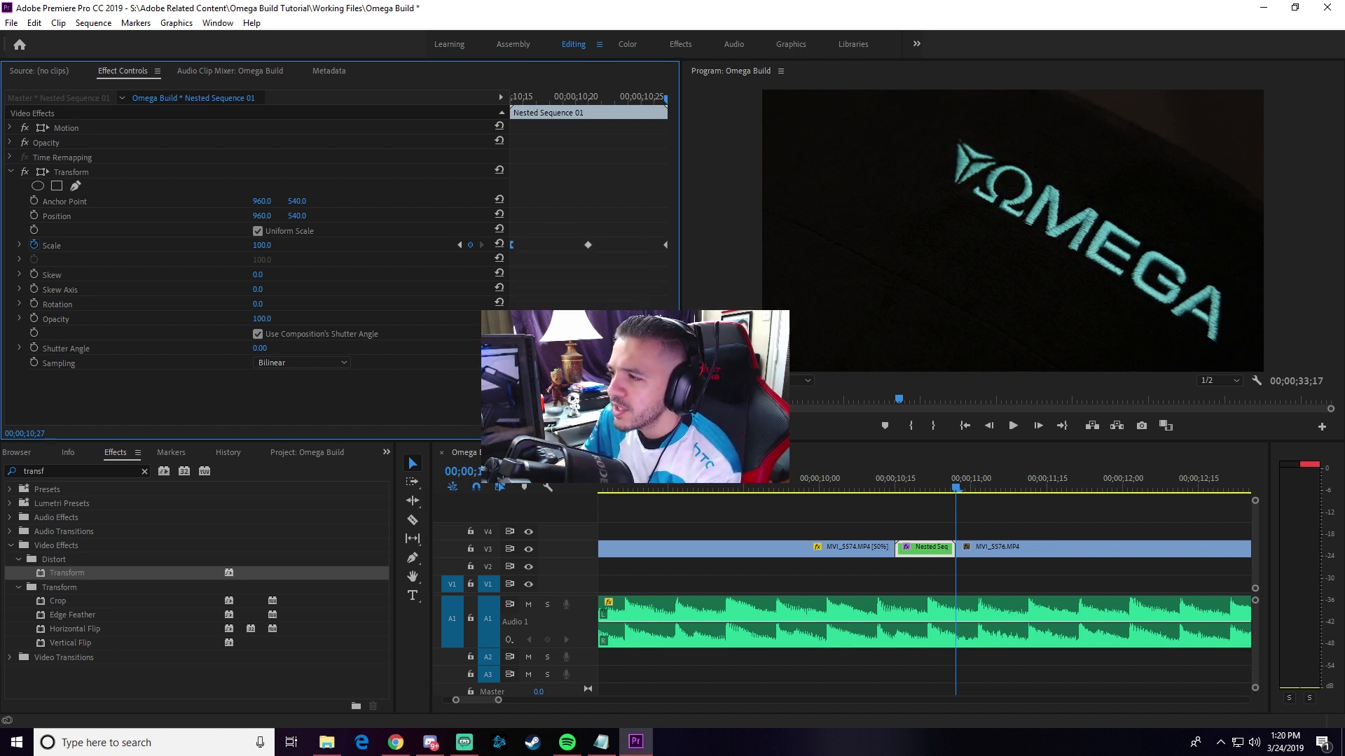
{"action": "right_click", "coordinate": [588, 245]}
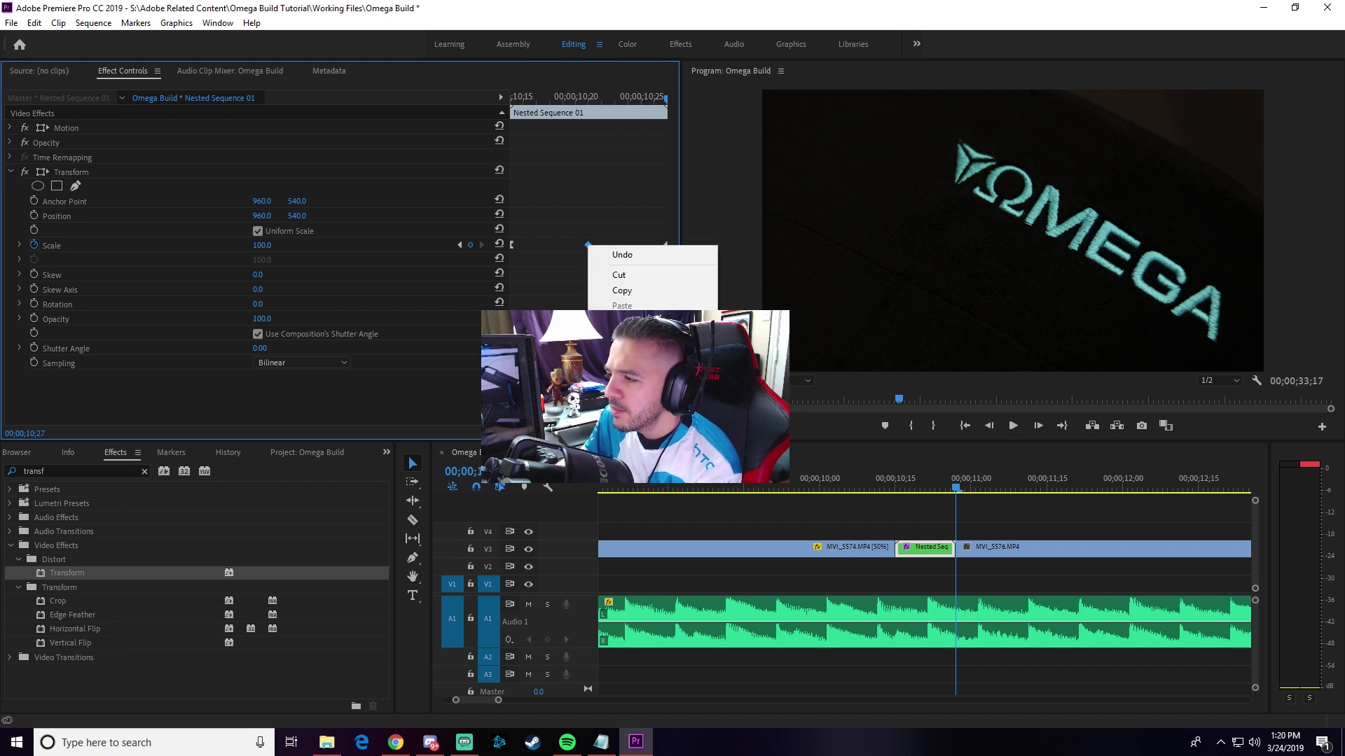
{"action": "left_click", "coordinate": [627, 438]}
{"action": "right_click", "coordinate": [589, 246]}
{"action": "left_click", "coordinate": [611, 364]}
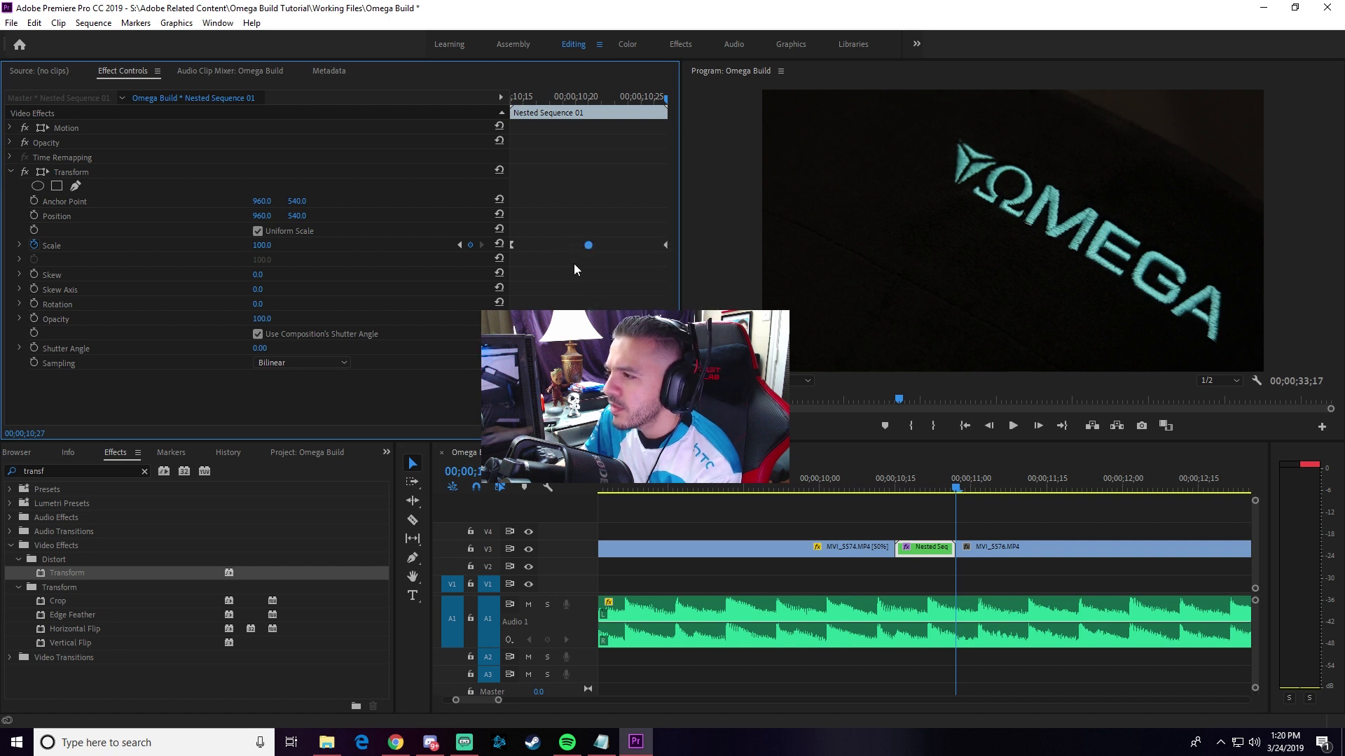
Ease the last Transform Scale keyframe and set the Transform effect's Shutter Angle to 360
{"action": "right_click", "coordinate": [665, 245]}
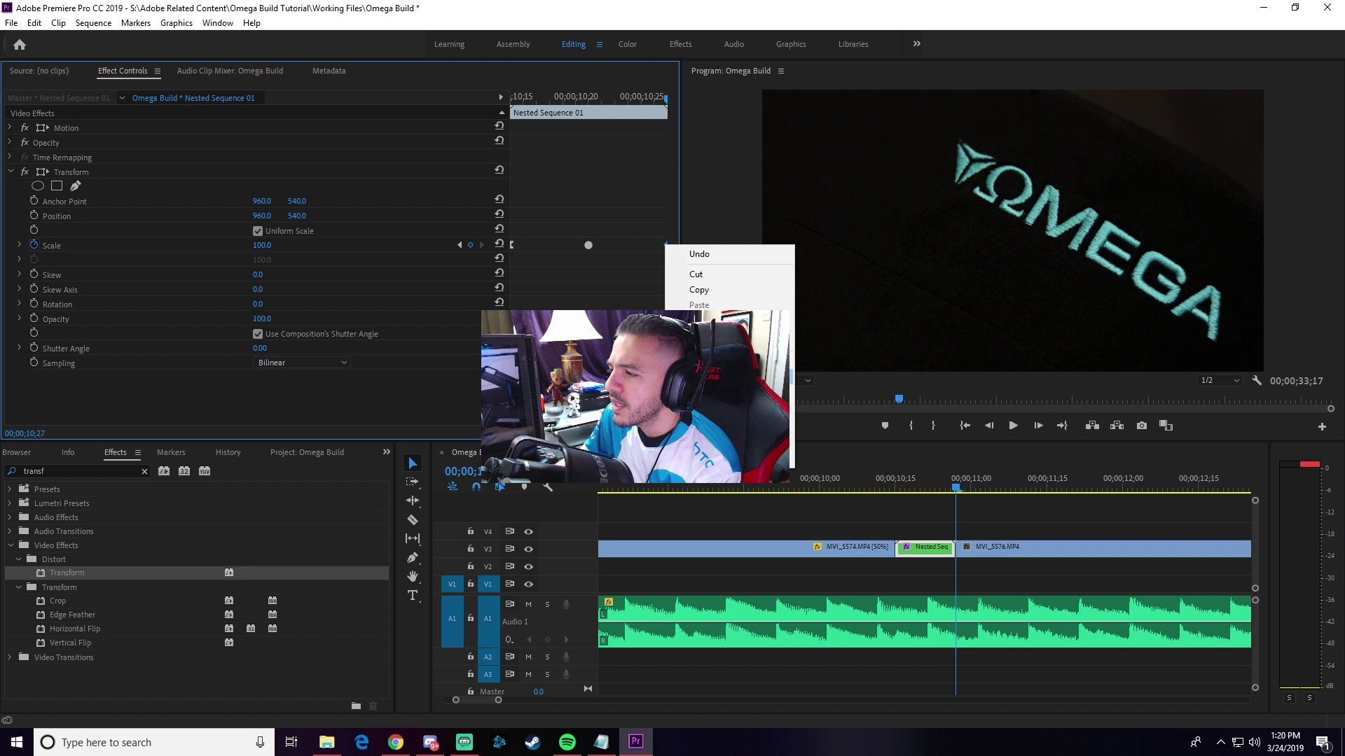
{"action": "left_click", "coordinate": [728, 442]}
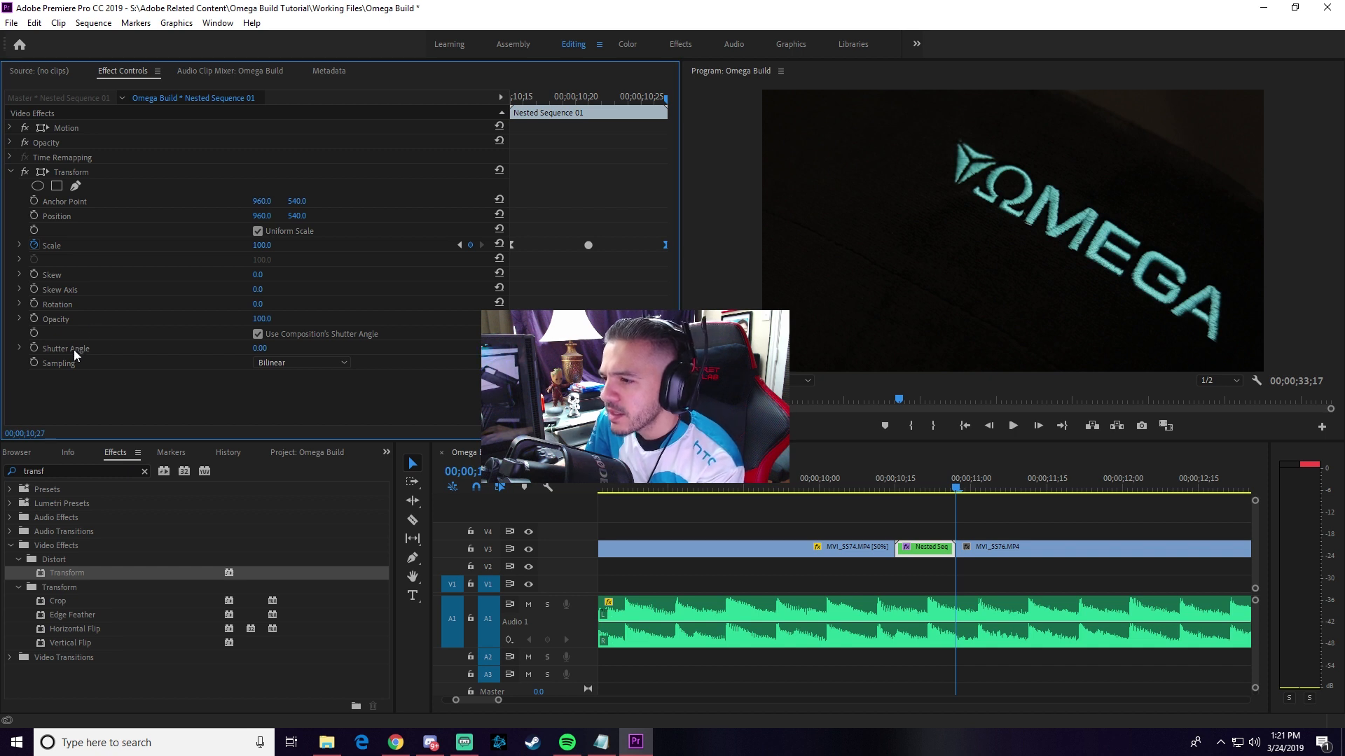
{"action": "left_click", "coordinate": [265, 348]}
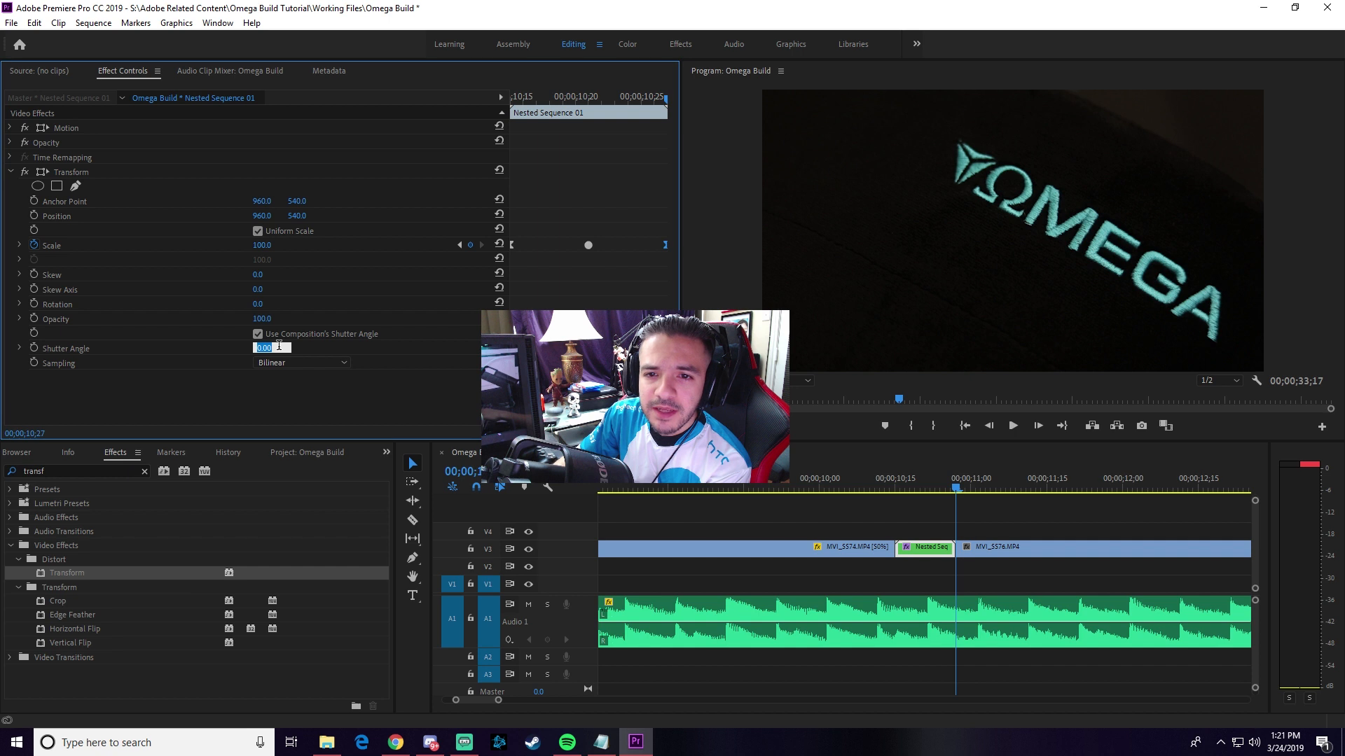
{"action": "key", "text": "alt+Tab"}
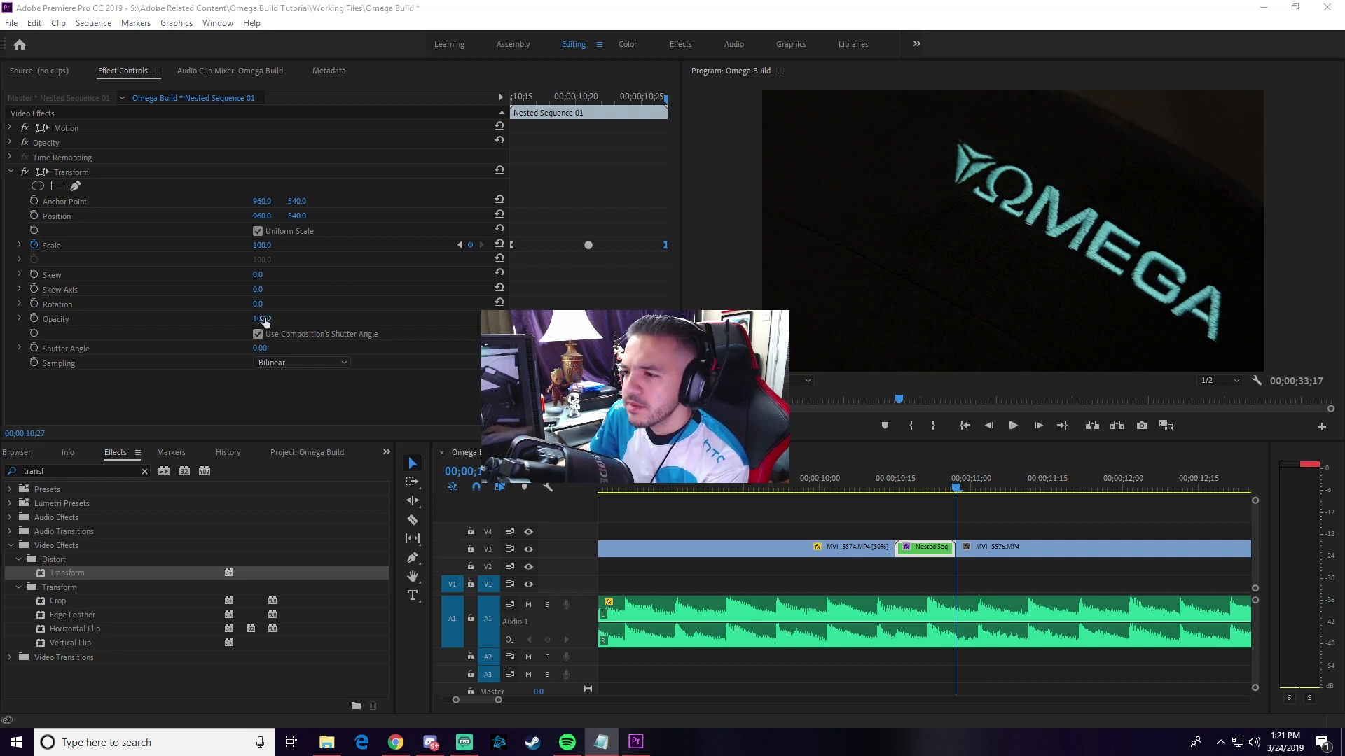
{"action": "left_click", "coordinate": [271, 347]}
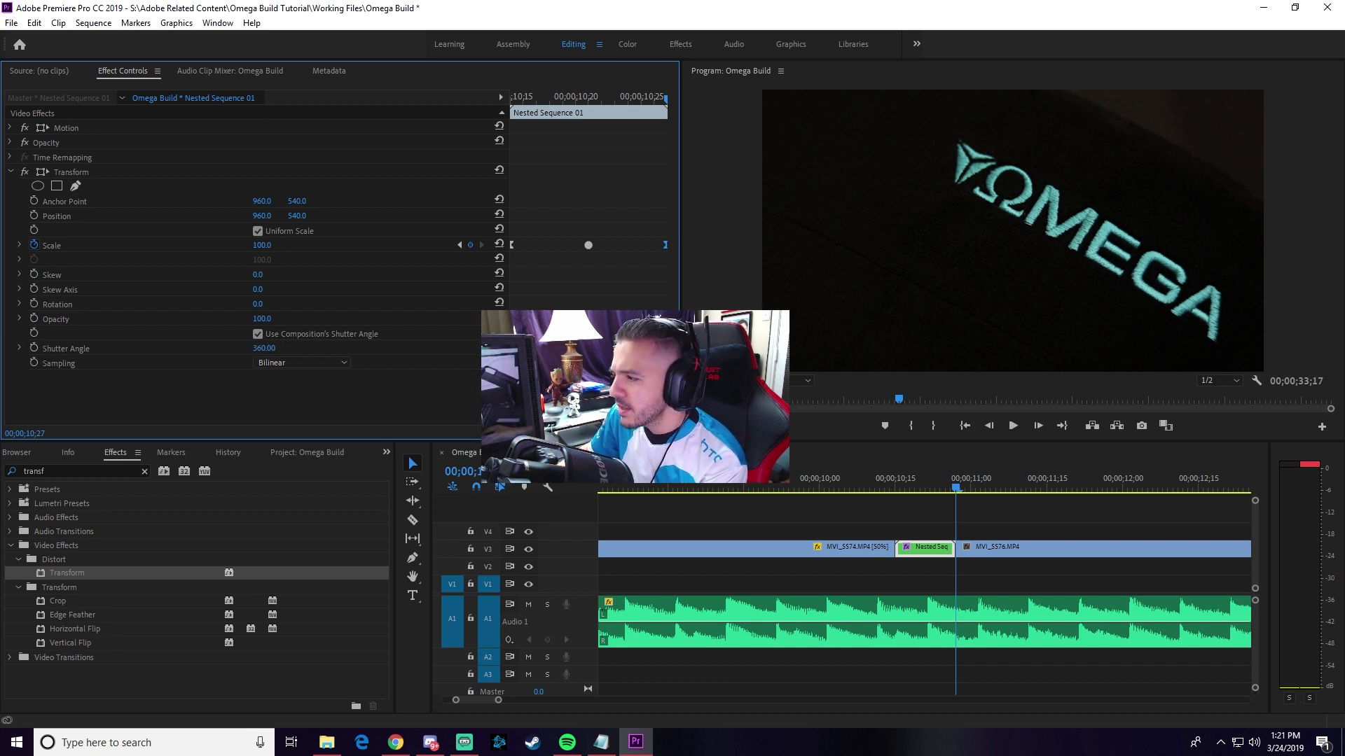
Play back the zoom transition on the nested clip from just before its start
{"action": "left_click_drag", "start_coordinate": [951, 488], "coordinate": [855, 498]}
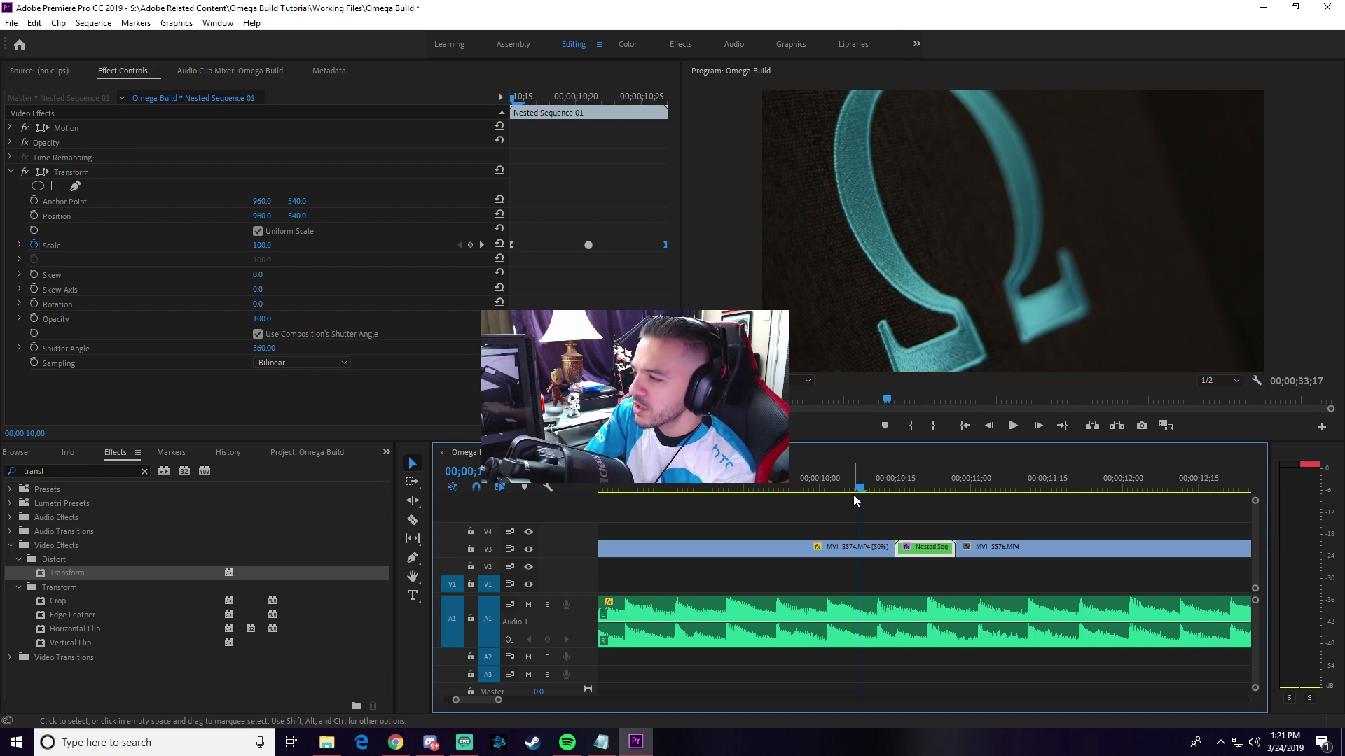
{"action": "key", "text": "space"}
{"action": "key", "text": "space"}
{"action": "left_click", "coordinate": [879, 486]}
{"action": "key", "text": "space"}
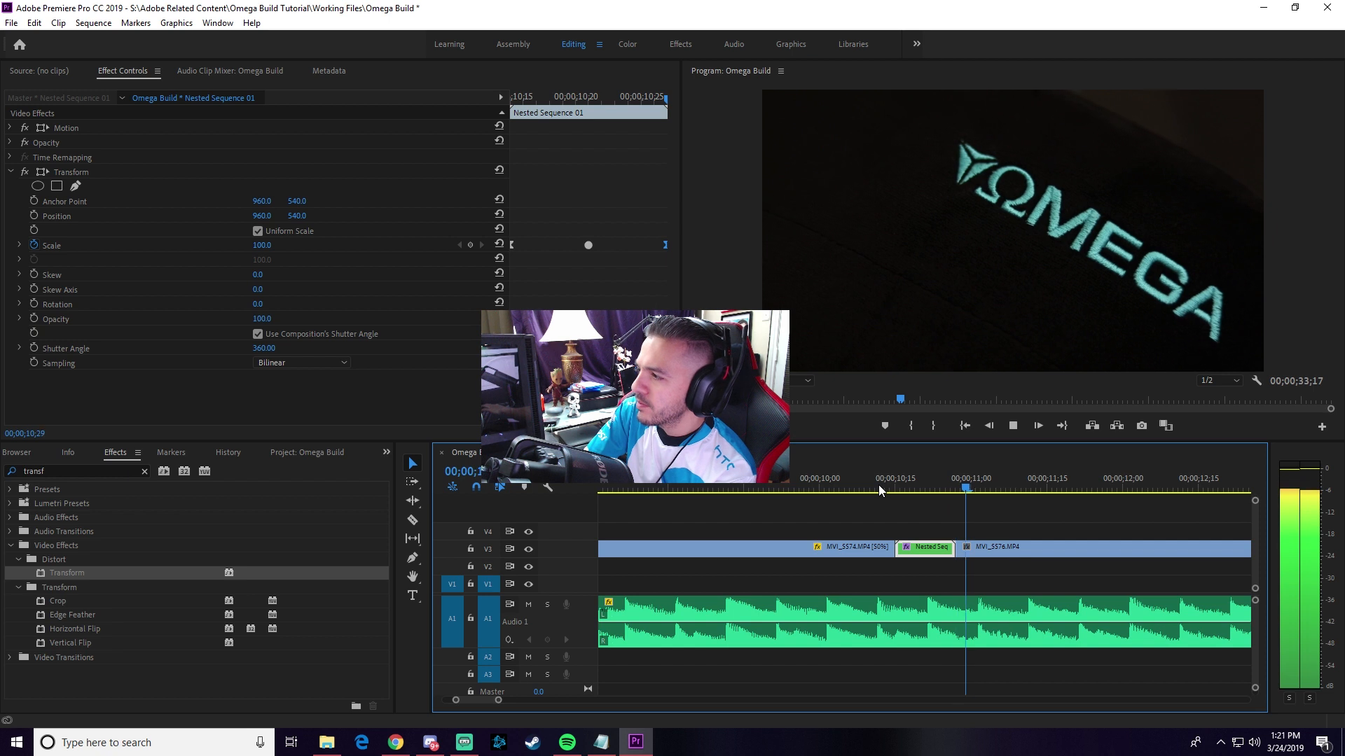
{"action": "key", "text": "space"}
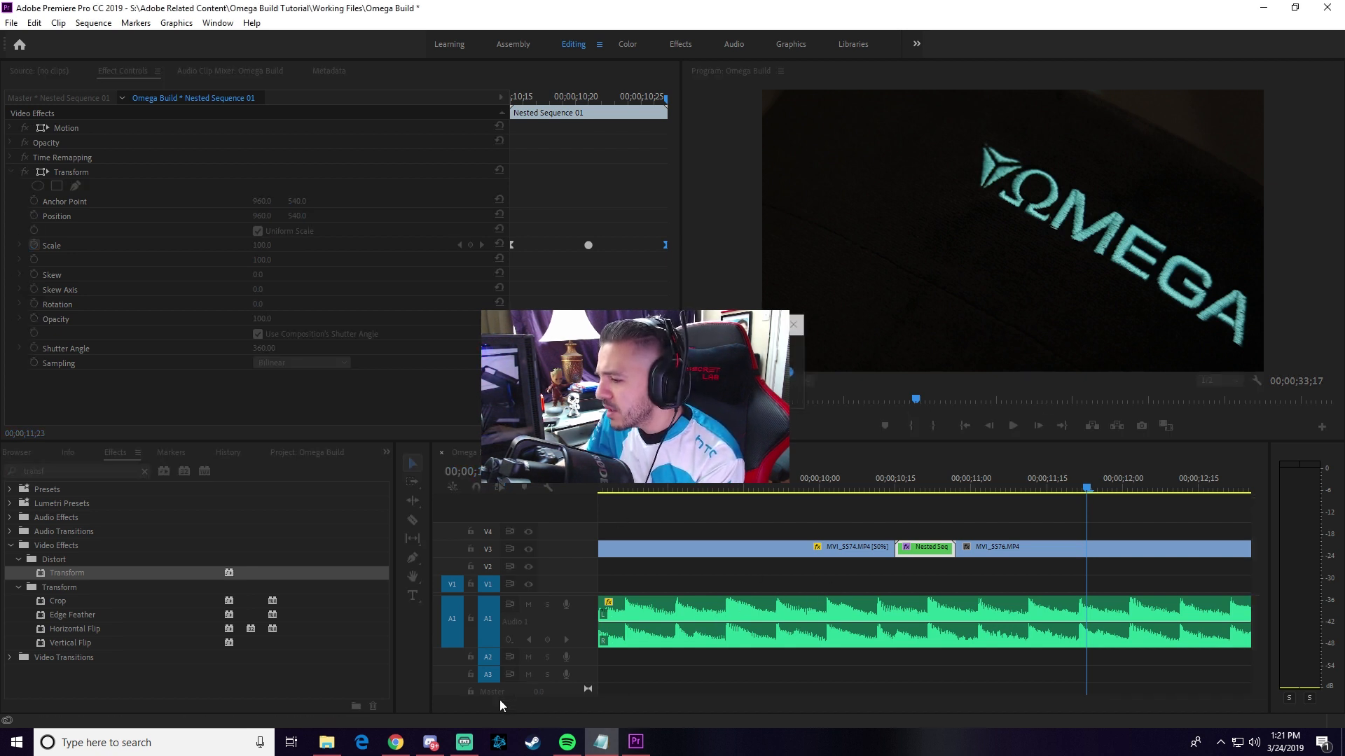
Move the MVI_0021.MP4_Regular and MVI_0021.MP4 clips from V2 up to V4 and check the cut between them
{"action": "left_click_drag", "start_coordinate": [502, 700], "coordinate": [563, 704]}
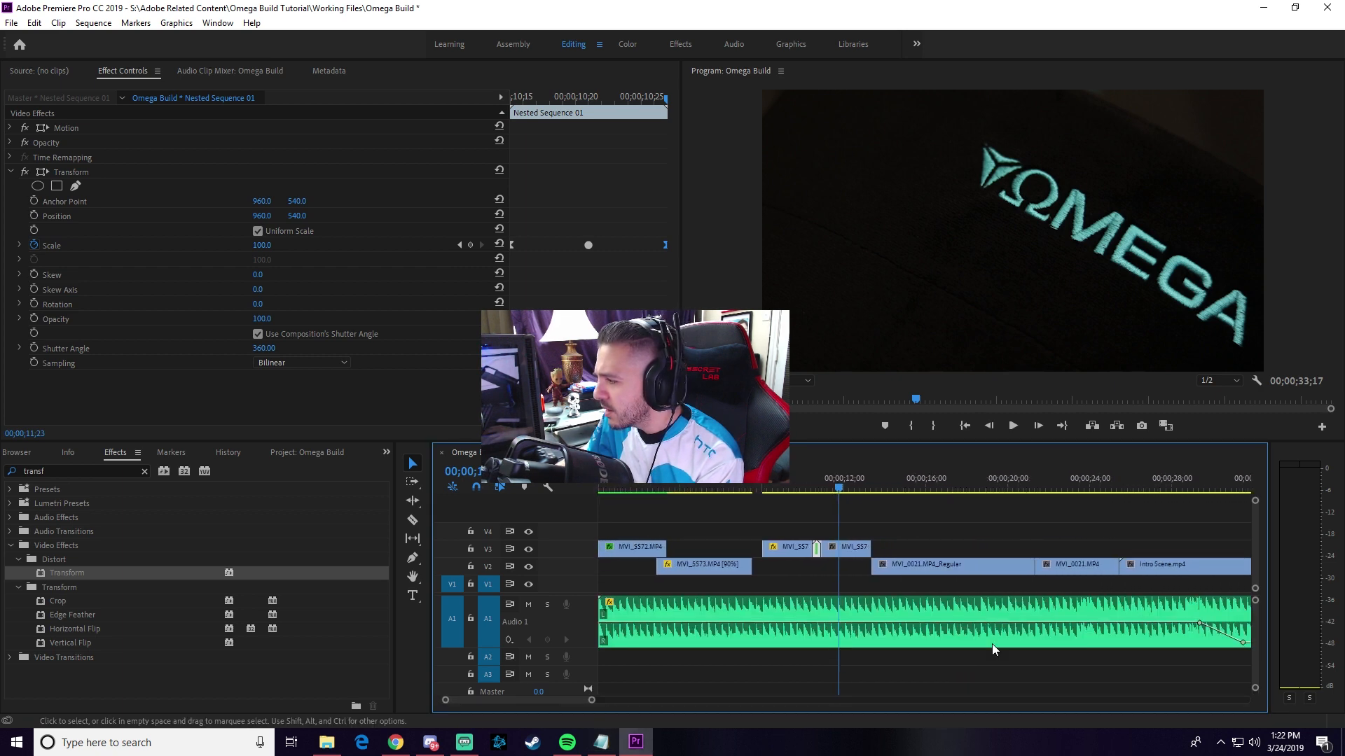
{"action": "left_click_drag", "start_coordinate": [1008, 570], "coordinate": [1079, 531]}
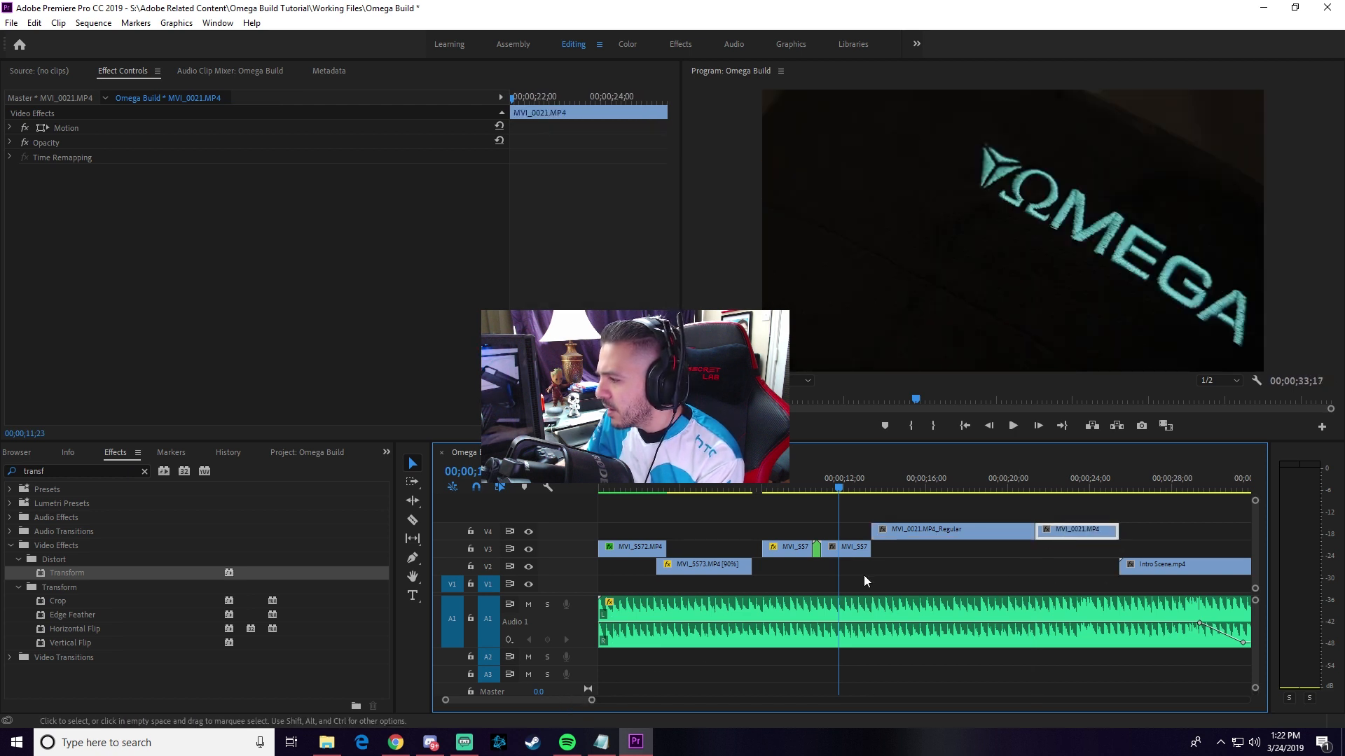
{"action": "left_click_drag", "start_coordinate": [960, 486], "coordinate": [1039, 487]}
{"action": "key", "text": "space"}
{"action": "left_click_drag", "start_coordinate": [1038, 488], "coordinate": [1050, 489]}
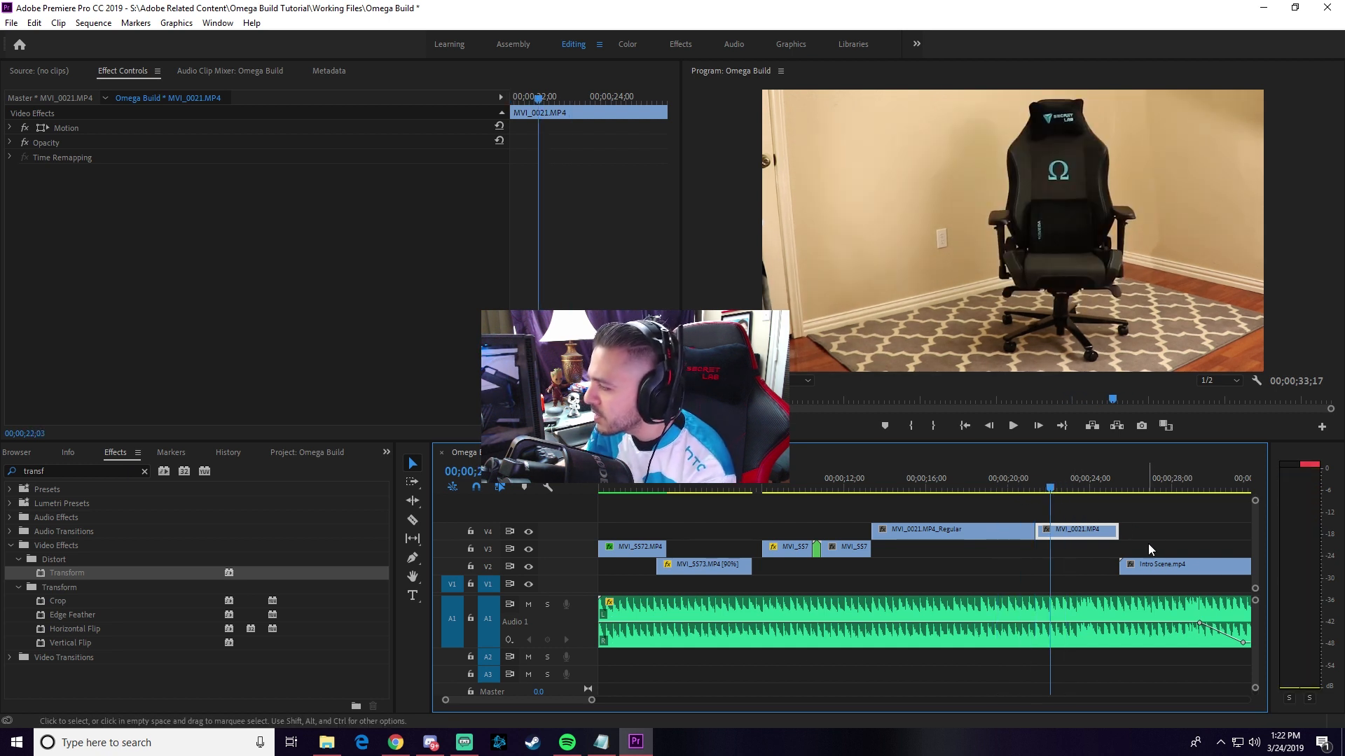
Move MVI_0021.MP4 down to V1 and put MVI_5573.MP4 in its place on V4, directly after MVI_0021.MP4_Regular
{"action": "left_click", "coordinate": [707, 568]}
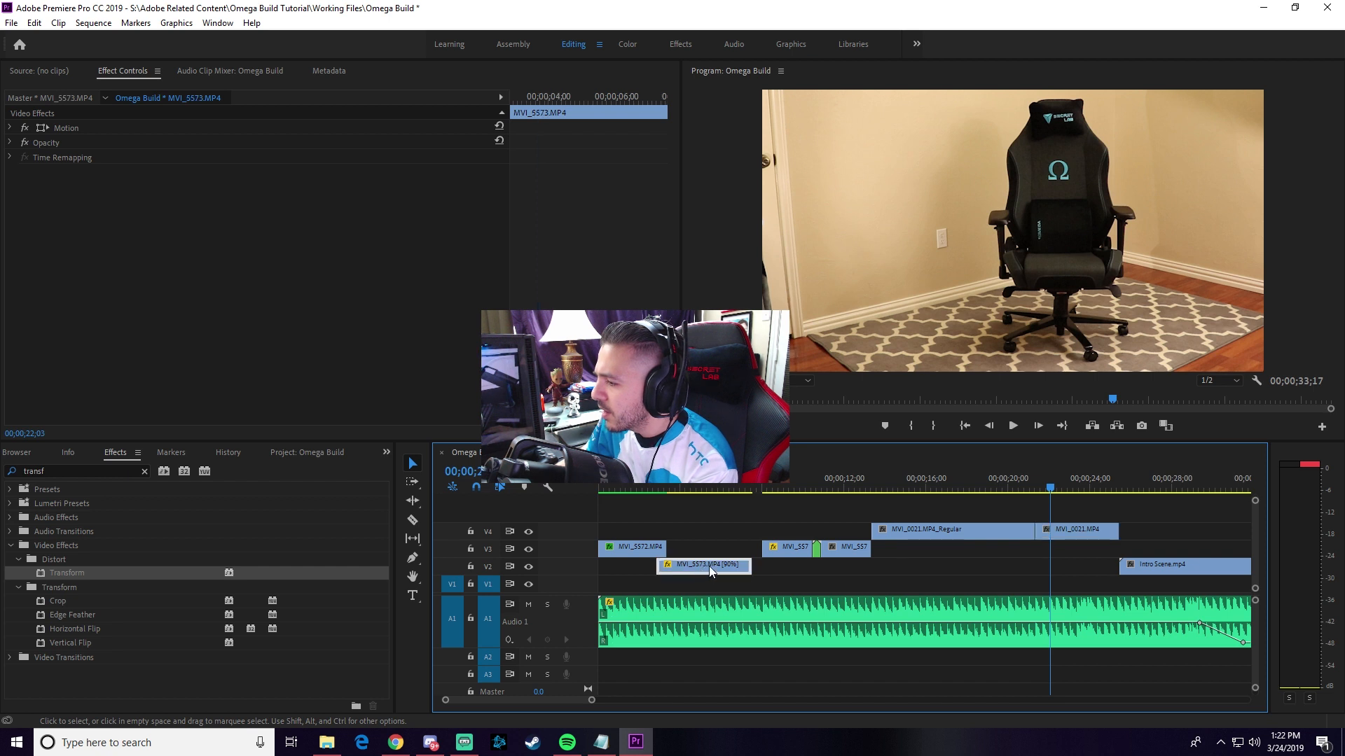
{"action": "left_click_drag", "start_coordinate": [1087, 531], "coordinate": [828, 590]}
{"action": "left_click_drag", "start_coordinate": [706, 566], "coordinate": [1088, 534]}
{"action": "mouse_move", "coordinate": [1038, 485]}
{"action": "left_mouse_down"}
{"action": "mouse_move", "coordinate": [1061, 483]}
{"action": "mouse_move", "coordinate": [1029, 486]}
{"action": "left_mouse_up"}
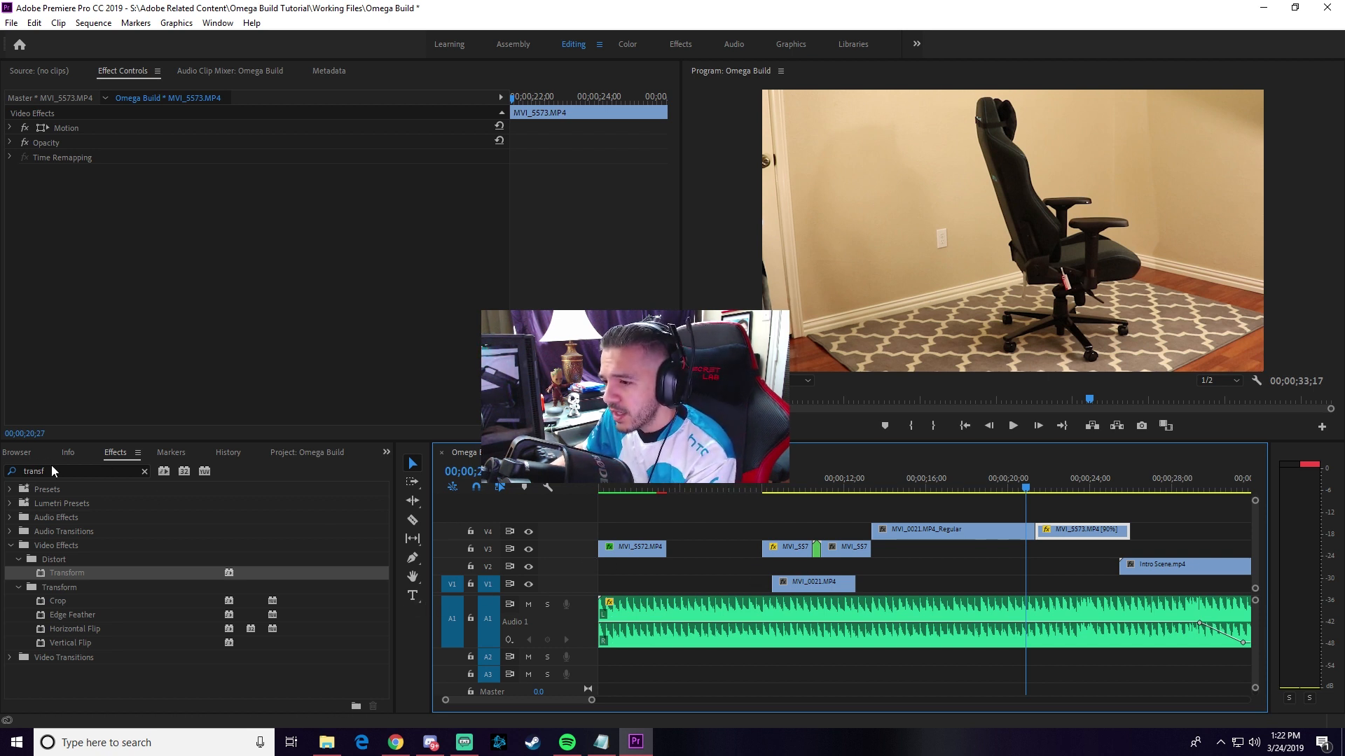
Create a white color matte named White Color Matte in the Omega Build project
{"action": "left_click", "coordinate": [21, 456]}
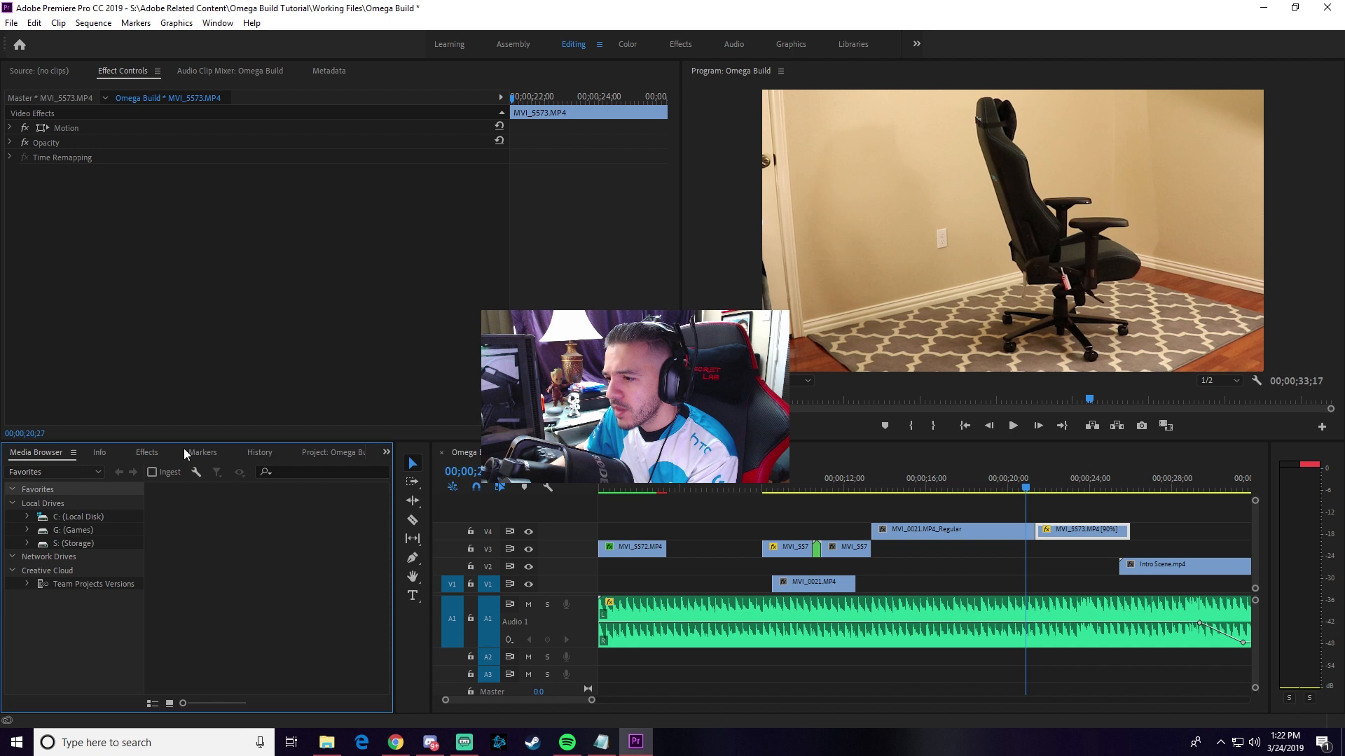
{"action": "left_click", "coordinate": [321, 453]}
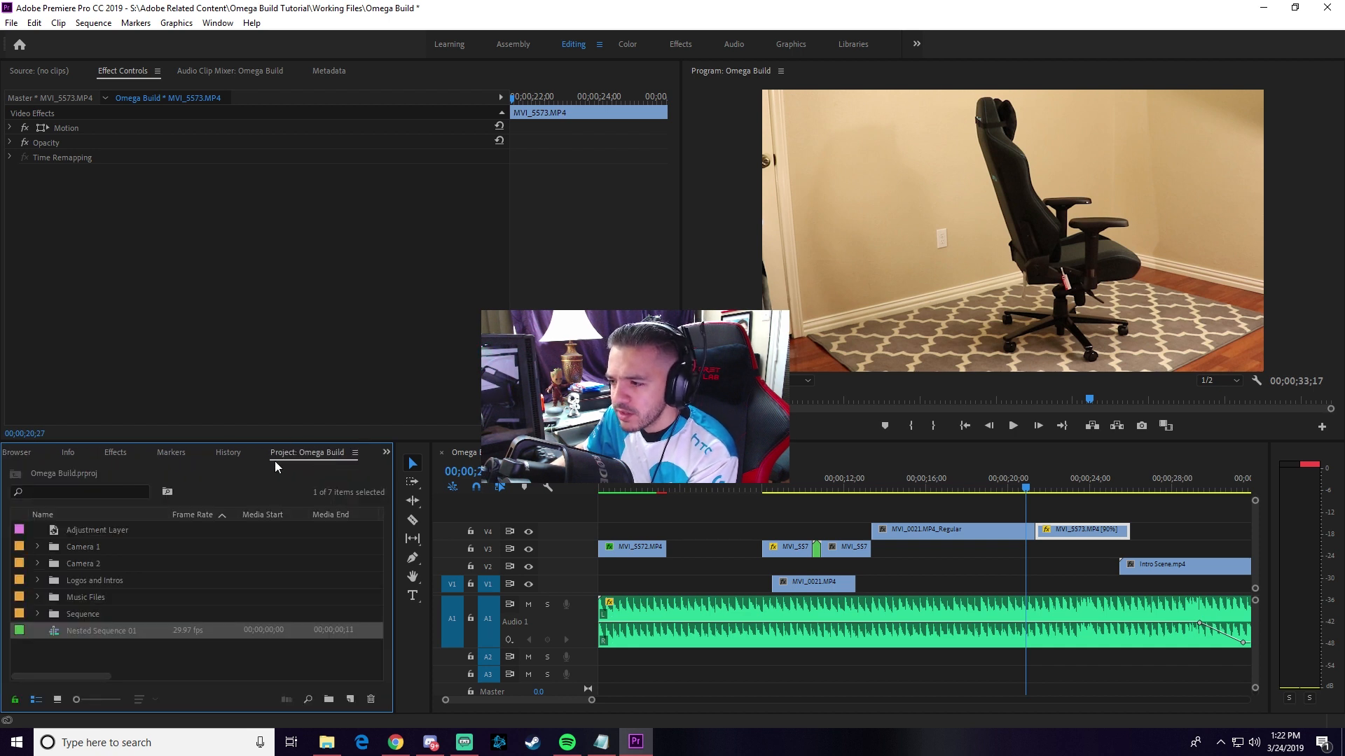
{"action": "left_click", "coordinate": [221, 664]}
{"action": "right_click", "coordinate": [114, 653]}
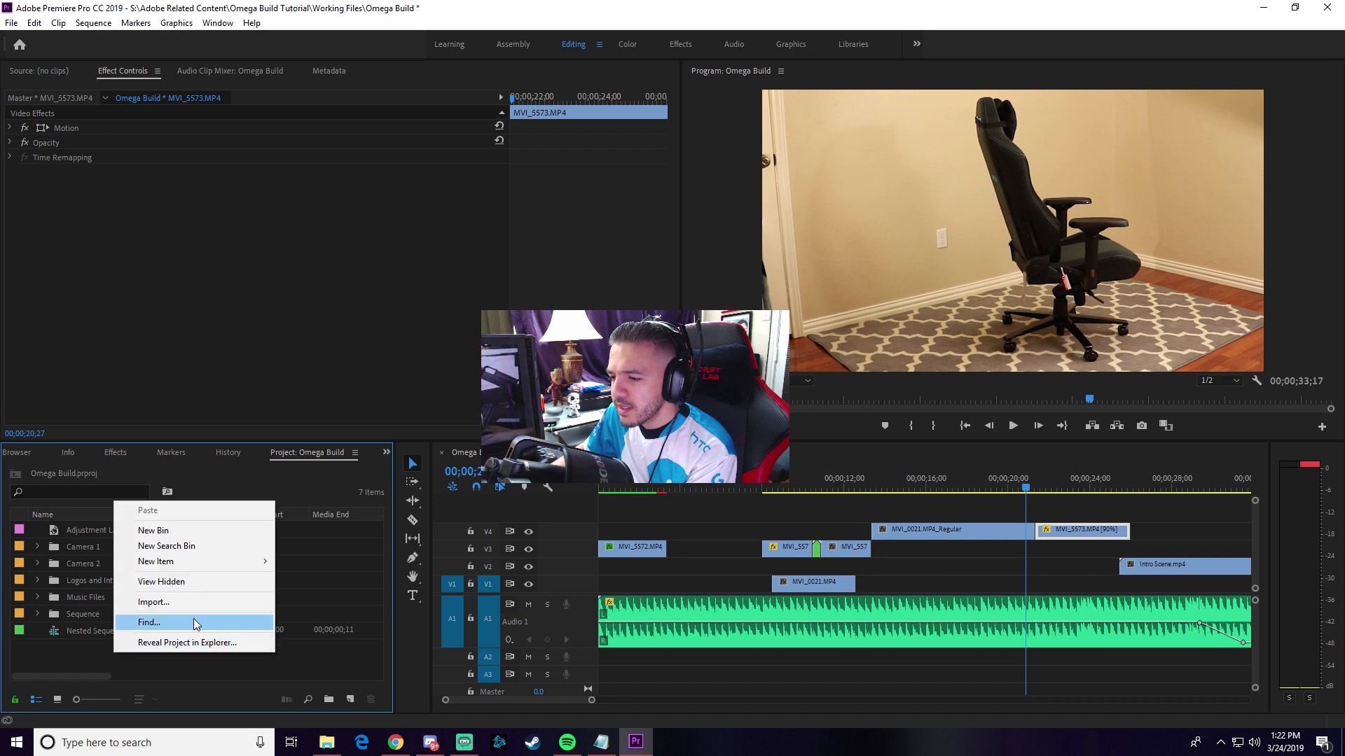
{"action": "mouse_move", "coordinate": [187, 562]}
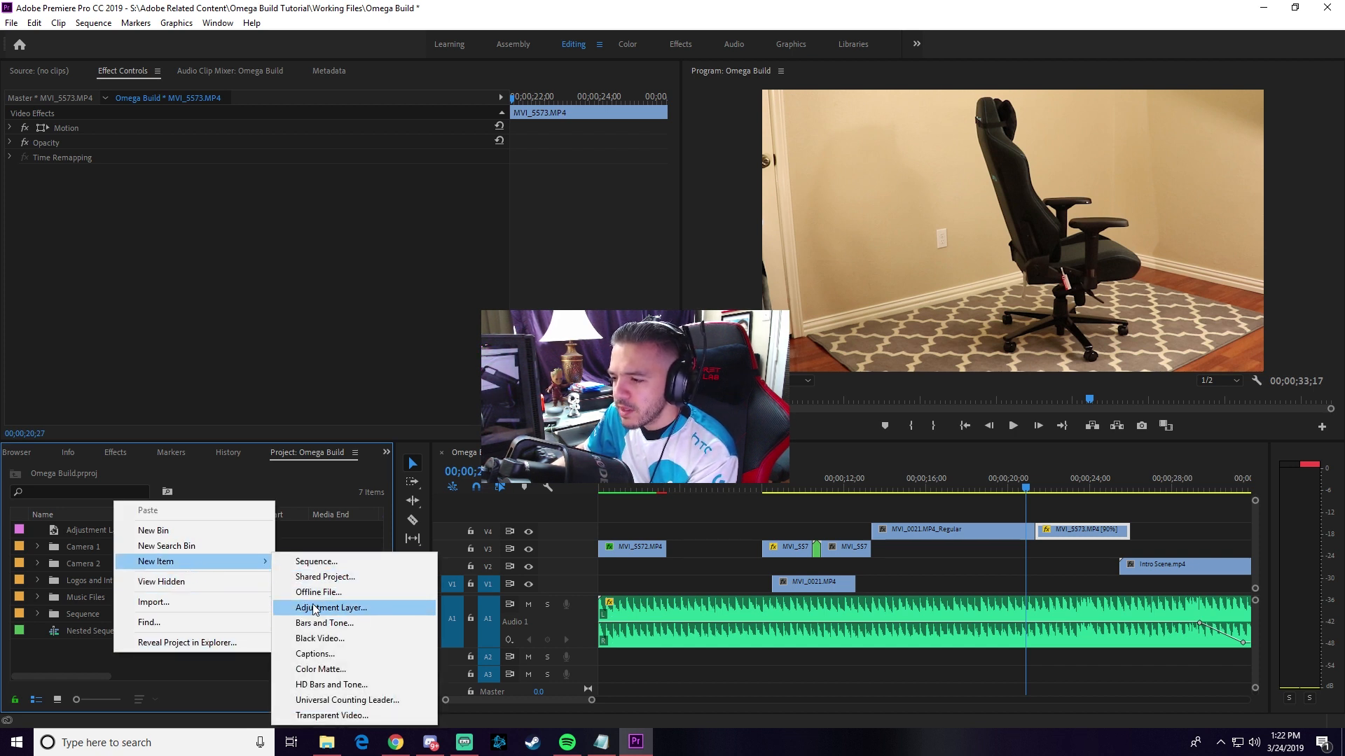
{"action": "left_click", "coordinate": [326, 673]}
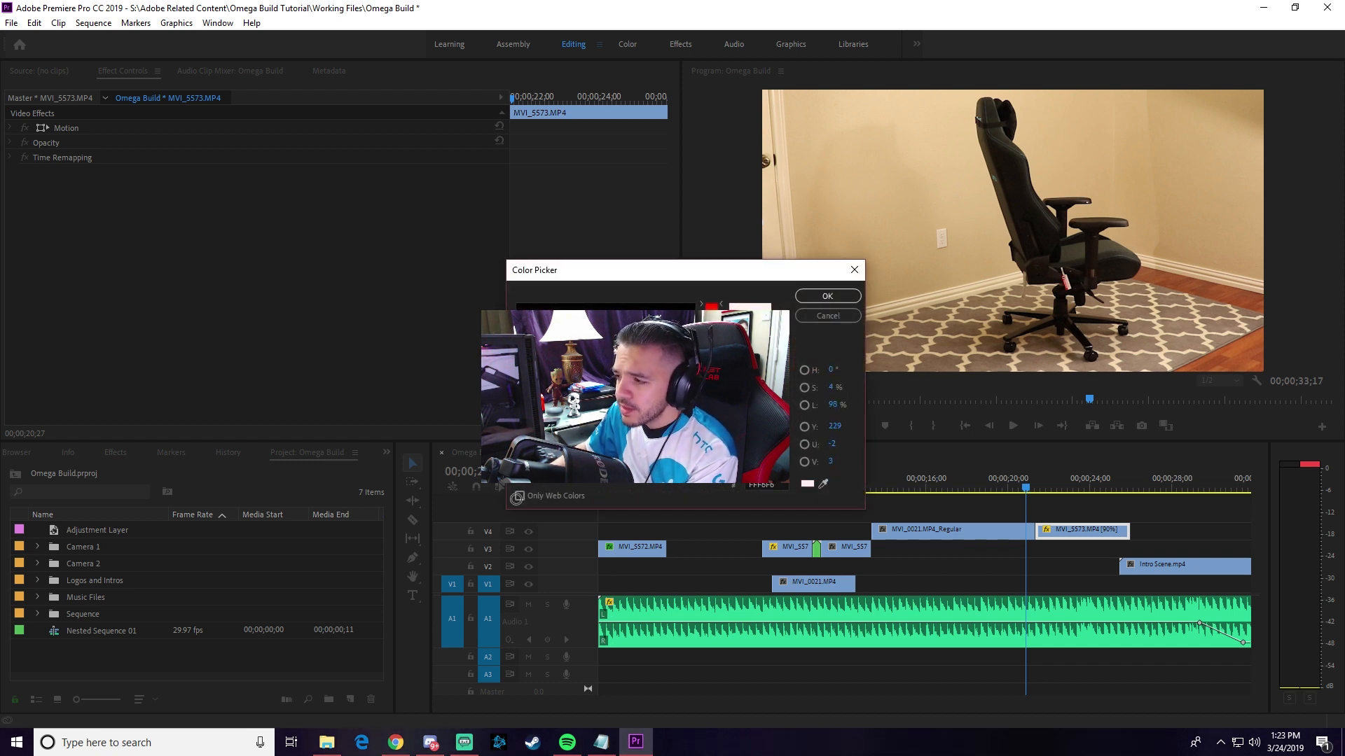
{"action": "left_click", "coordinate": [825, 296]}
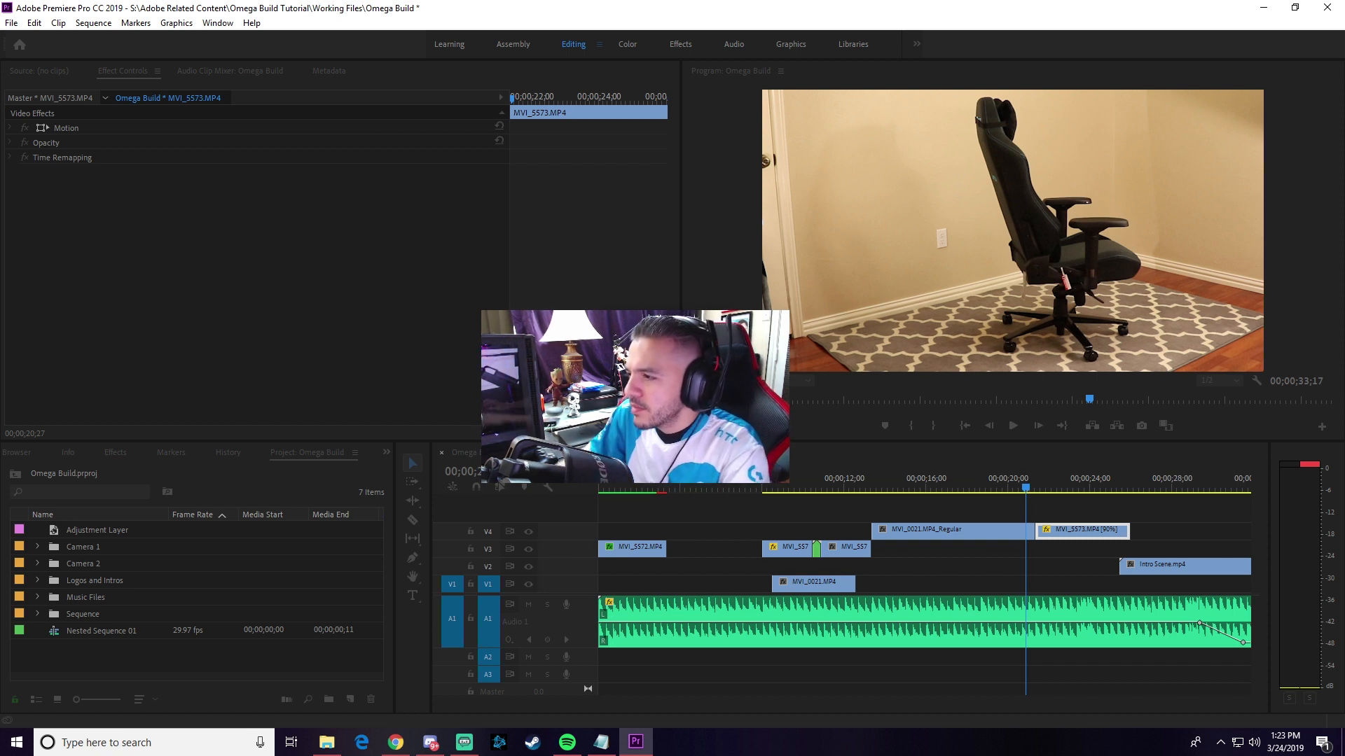
{"action": "key", "text": "Return"}
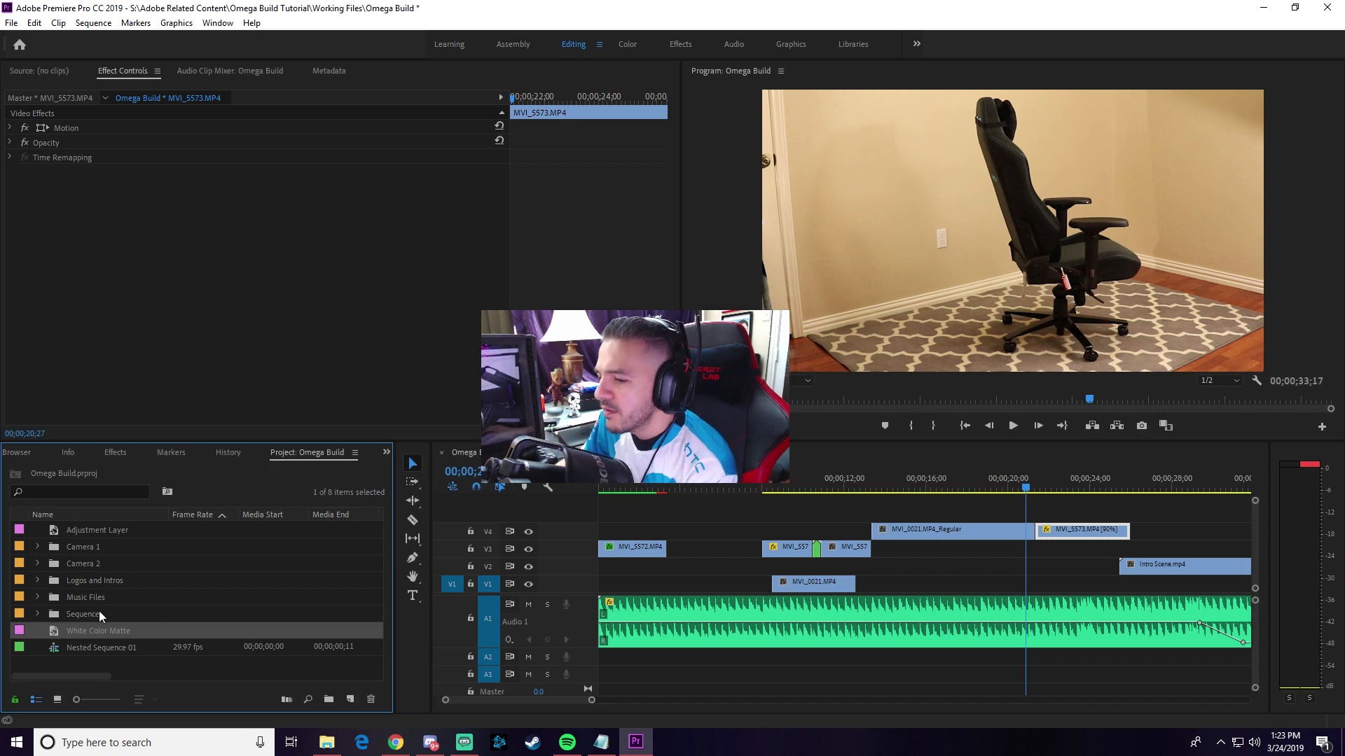
Place the White Color Matte on V5 over the V4 cut and move the playhead to the cut at 00;00;21;11
{"action": "left_click_drag", "start_coordinate": [55, 638], "coordinate": [1034, 490]}
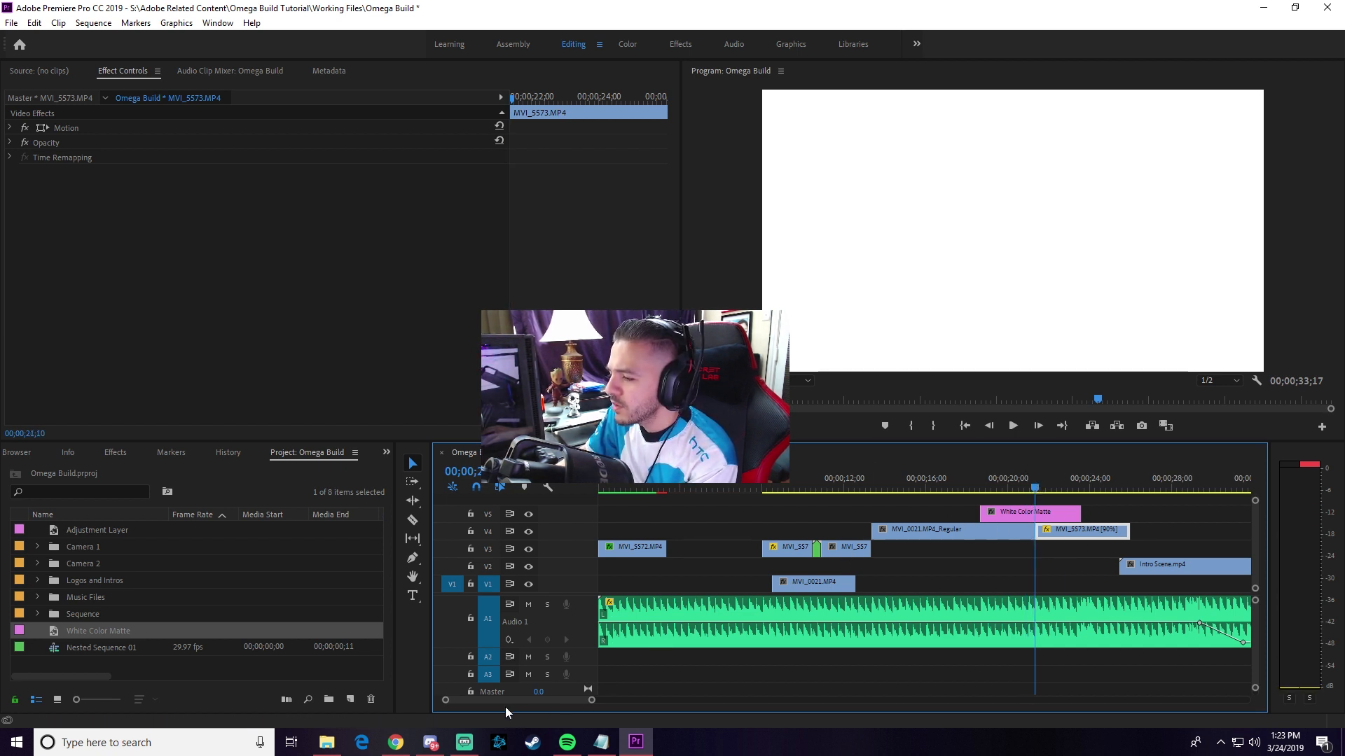
{"action": "left_click_drag", "start_coordinate": [445, 700], "coordinate": [490, 707]}
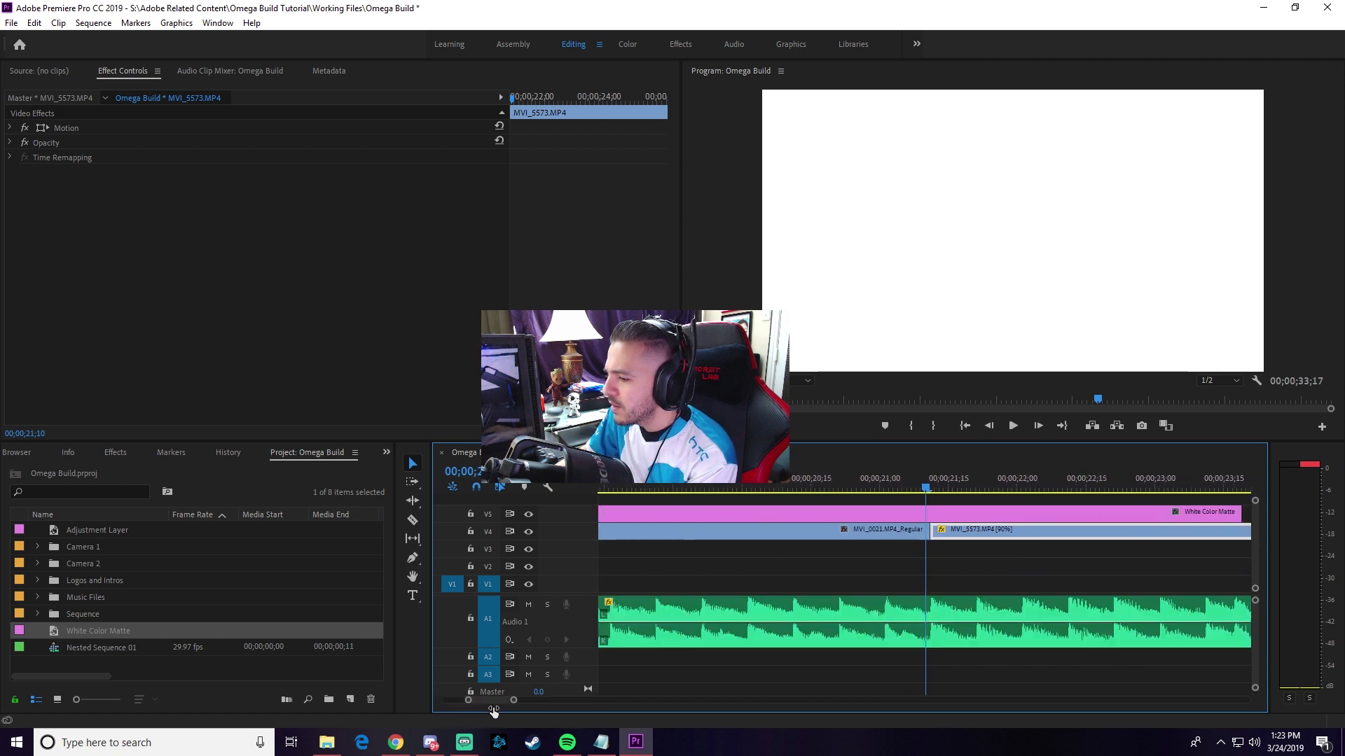
{"action": "left_click", "coordinate": [930, 488]}
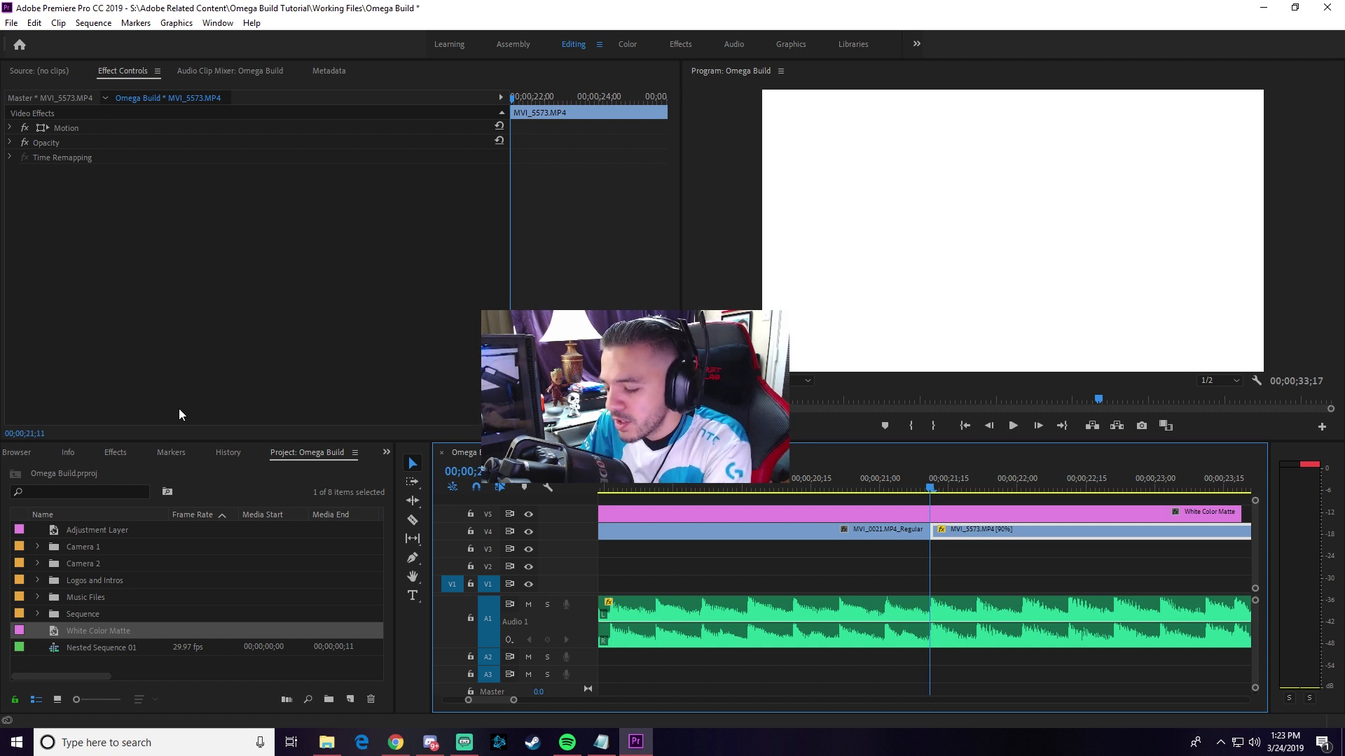
Split the White Color Matte five frames after and five frames before the cut, at 00;00;21;16 and 00;00;21;06
{"action": "key", "text": "shift+Right"}
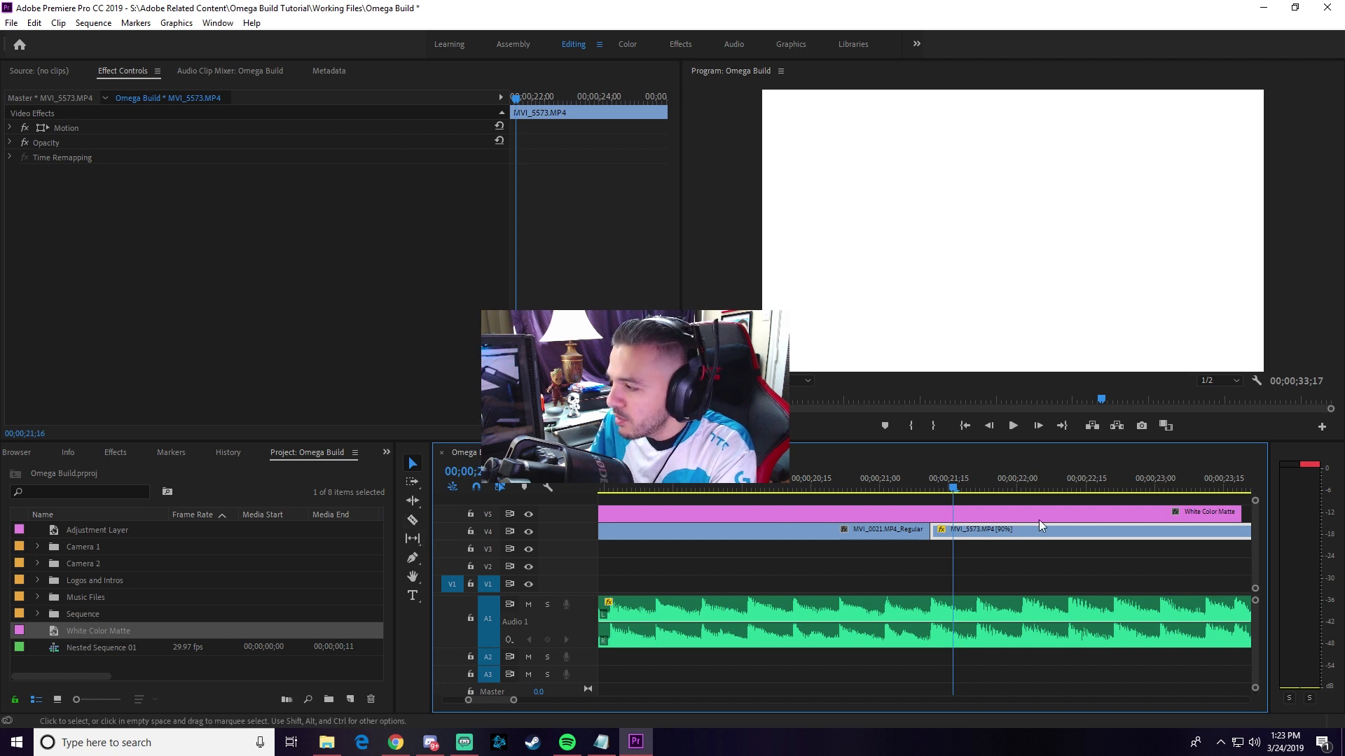
{"action": "key", "text": "c"}
{"action": "left_click", "coordinate": [952, 514]}
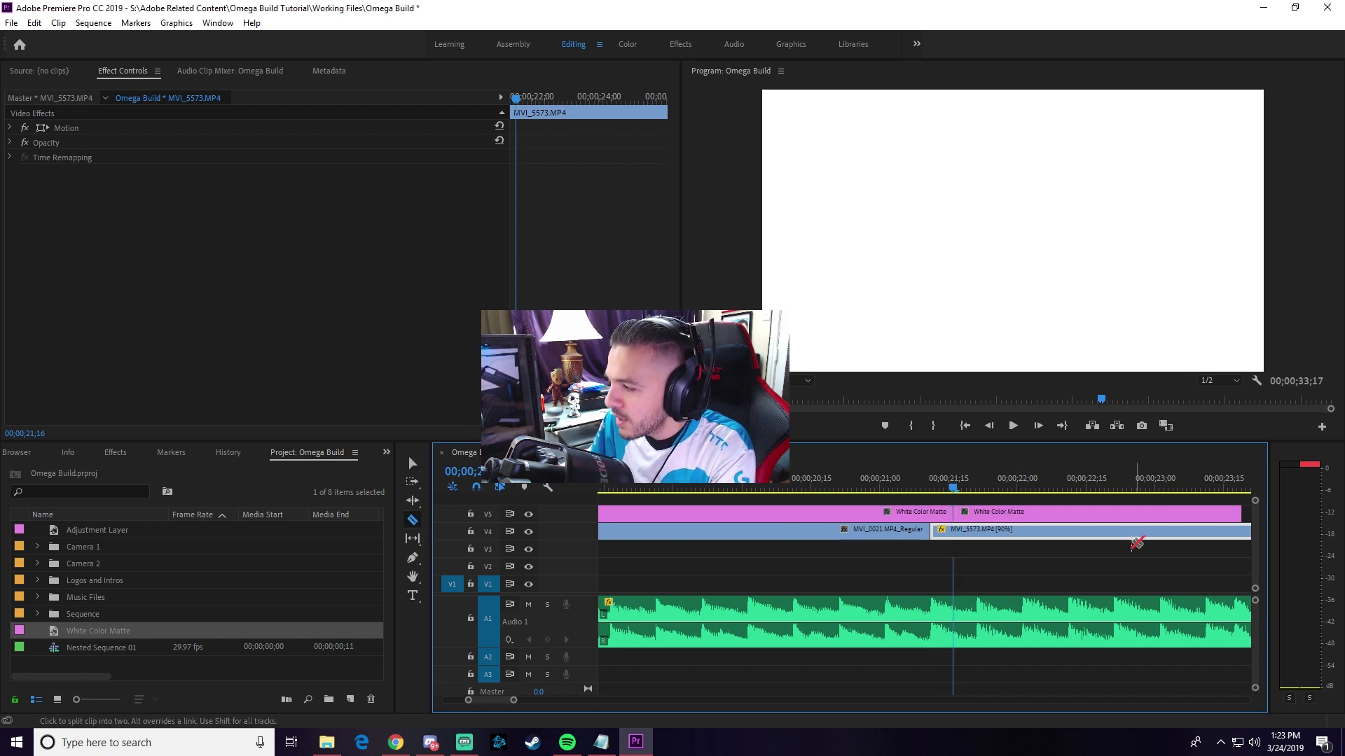
{"action": "key", "text": "shift+Left"}
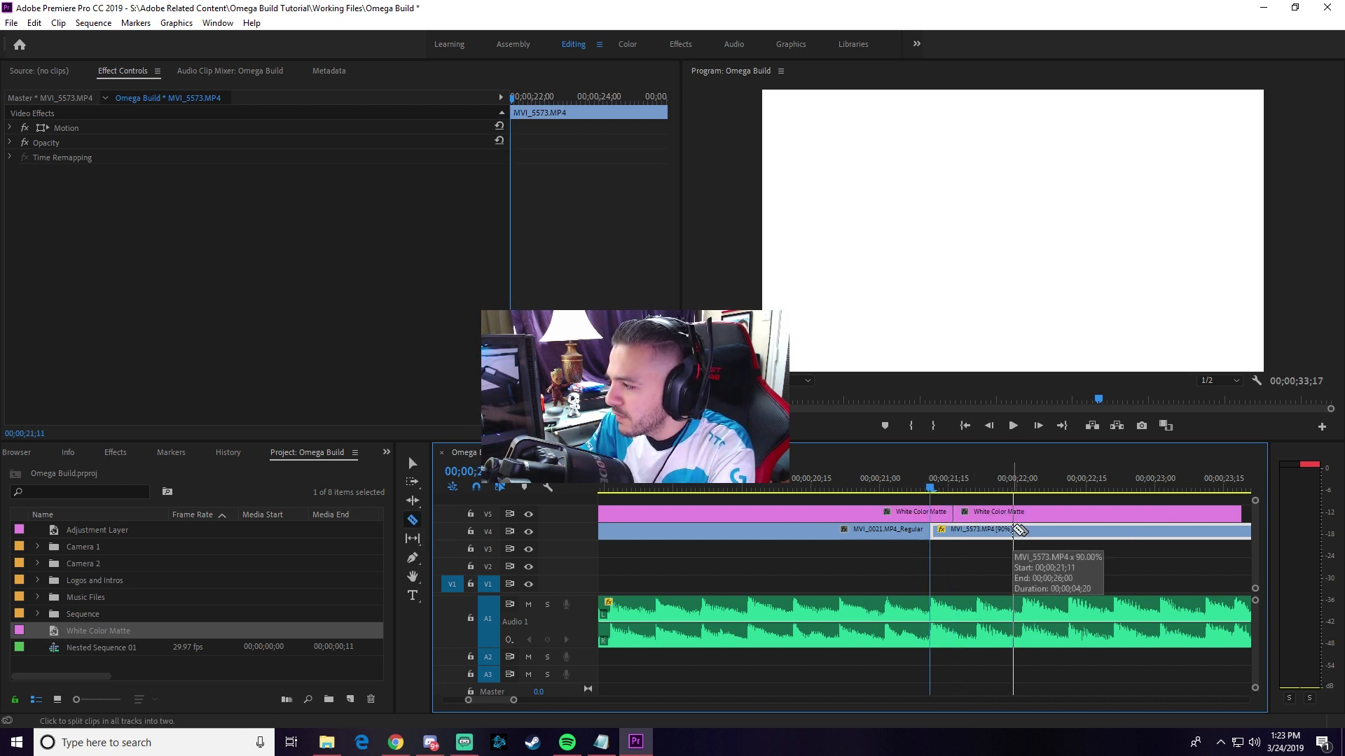
{"action": "key", "text": "shift+Left"}
{"action": "left_click", "coordinate": [909, 512]}
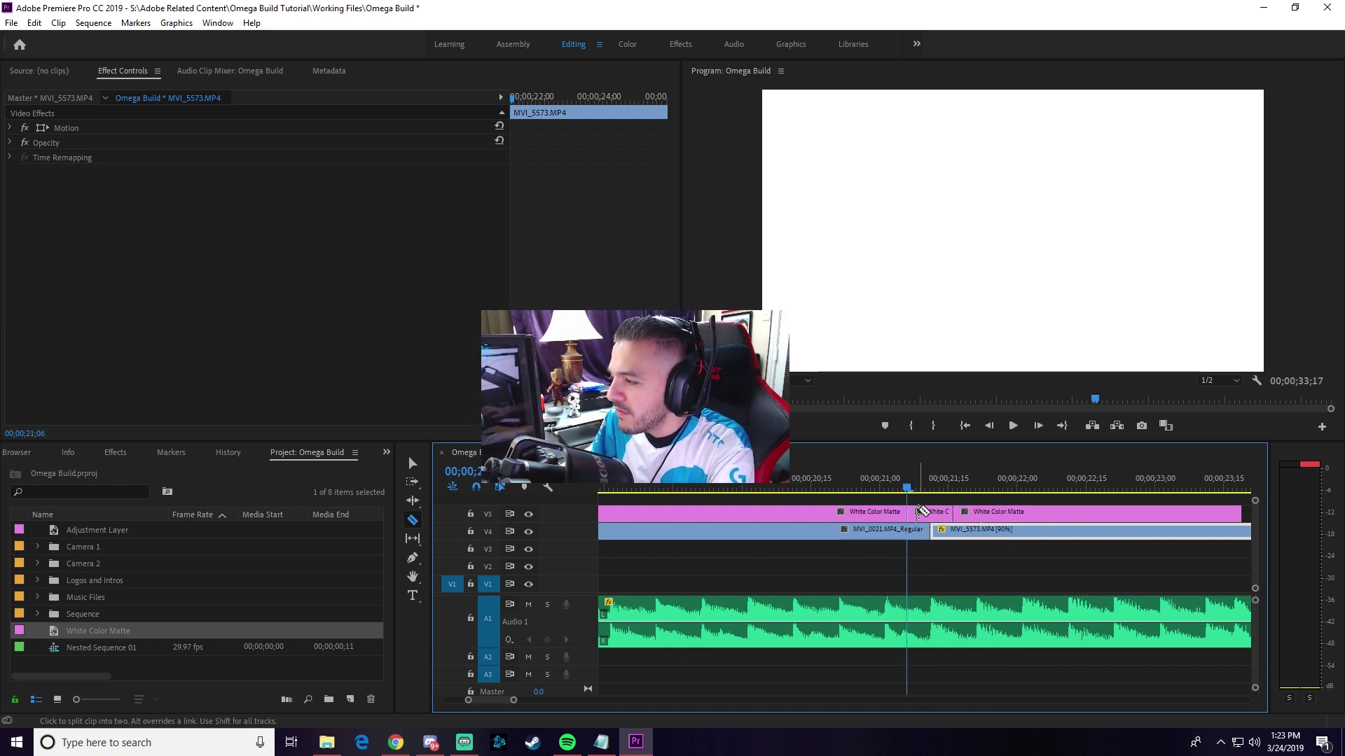
Delete the outer pieces of the White Color Matte, keeping only the short middle section over the cut
{"action": "left_click", "coordinate": [413, 463]}
{"action": "left_click", "coordinate": [809, 514]}
{"action": "key", "text": "Delete"}
{"action": "left_click", "coordinate": [1005, 513]}
{"action": "key", "text": "Delete"}
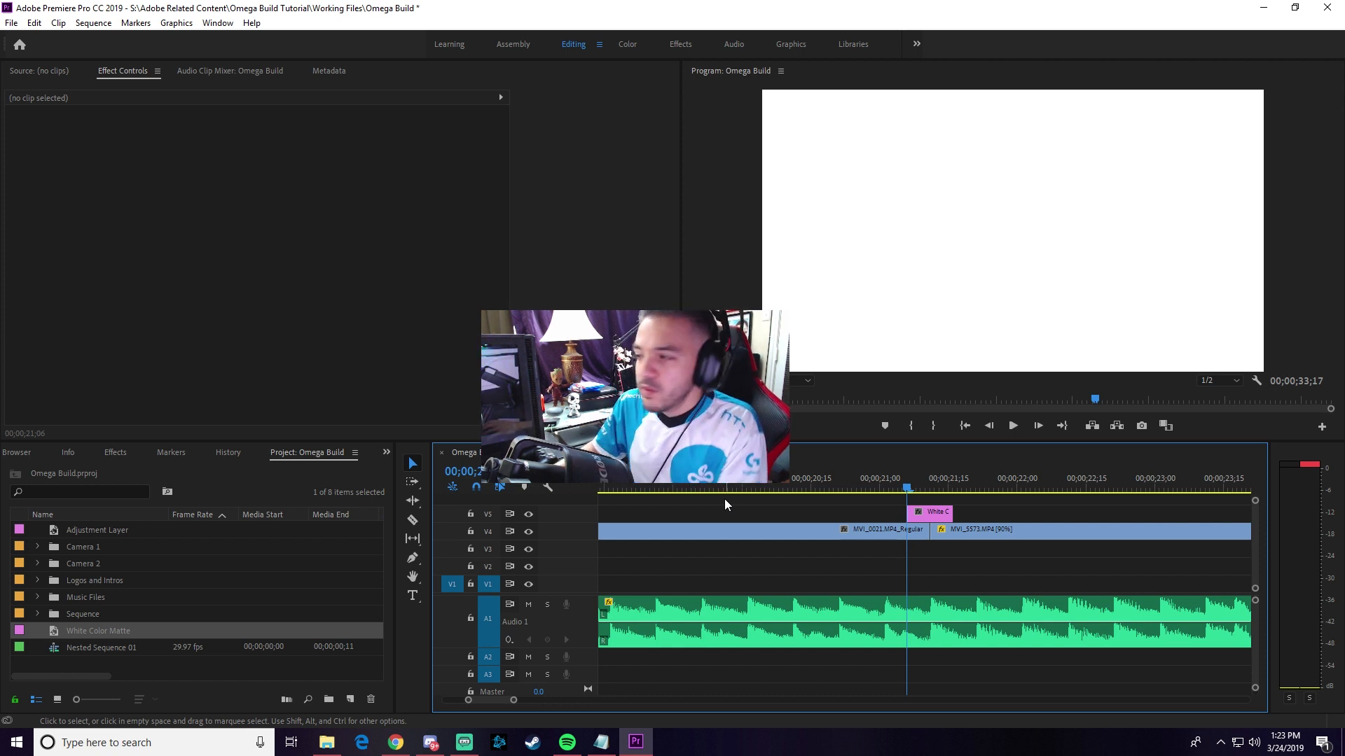
Set the Opacity Blend Mode of the remaining White Color Matte section to Difference
{"action": "left_click", "coordinate": [935, 512]}
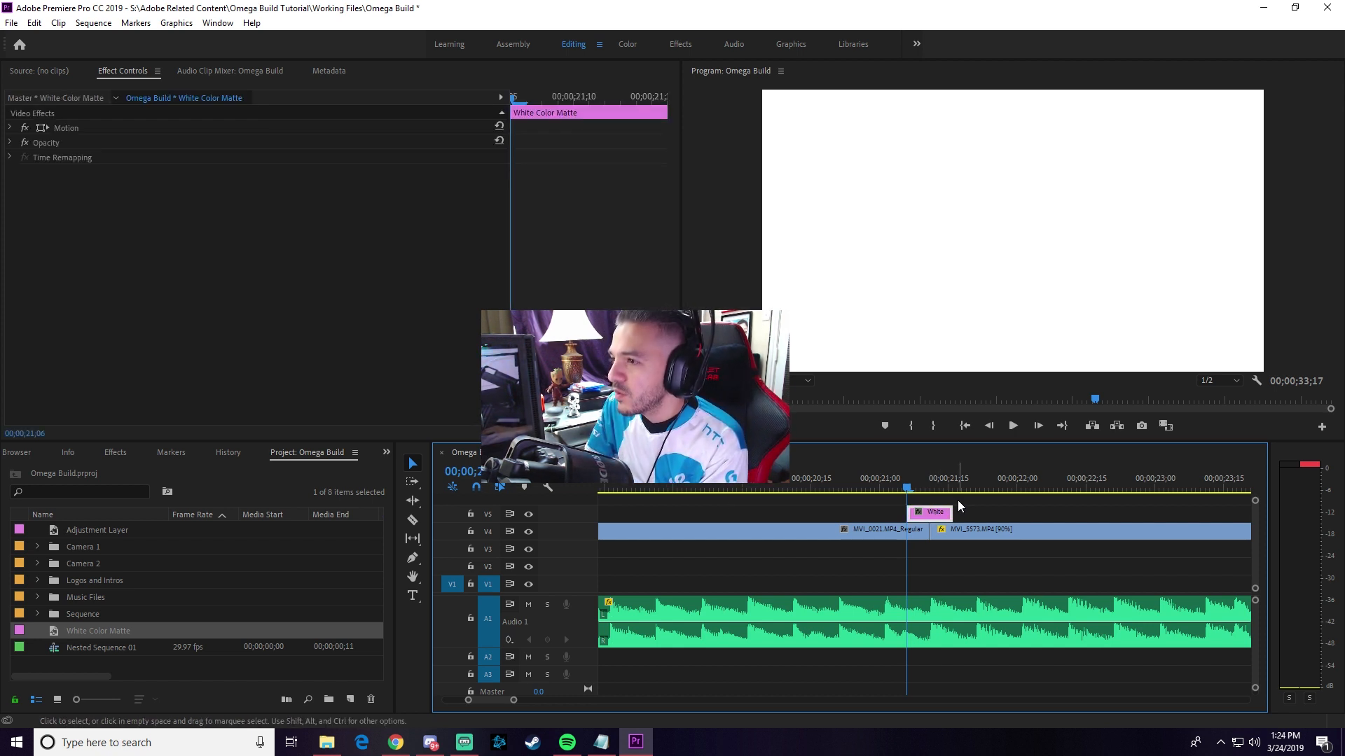
{"action": "left_click", "coordinate": [129, 74]}
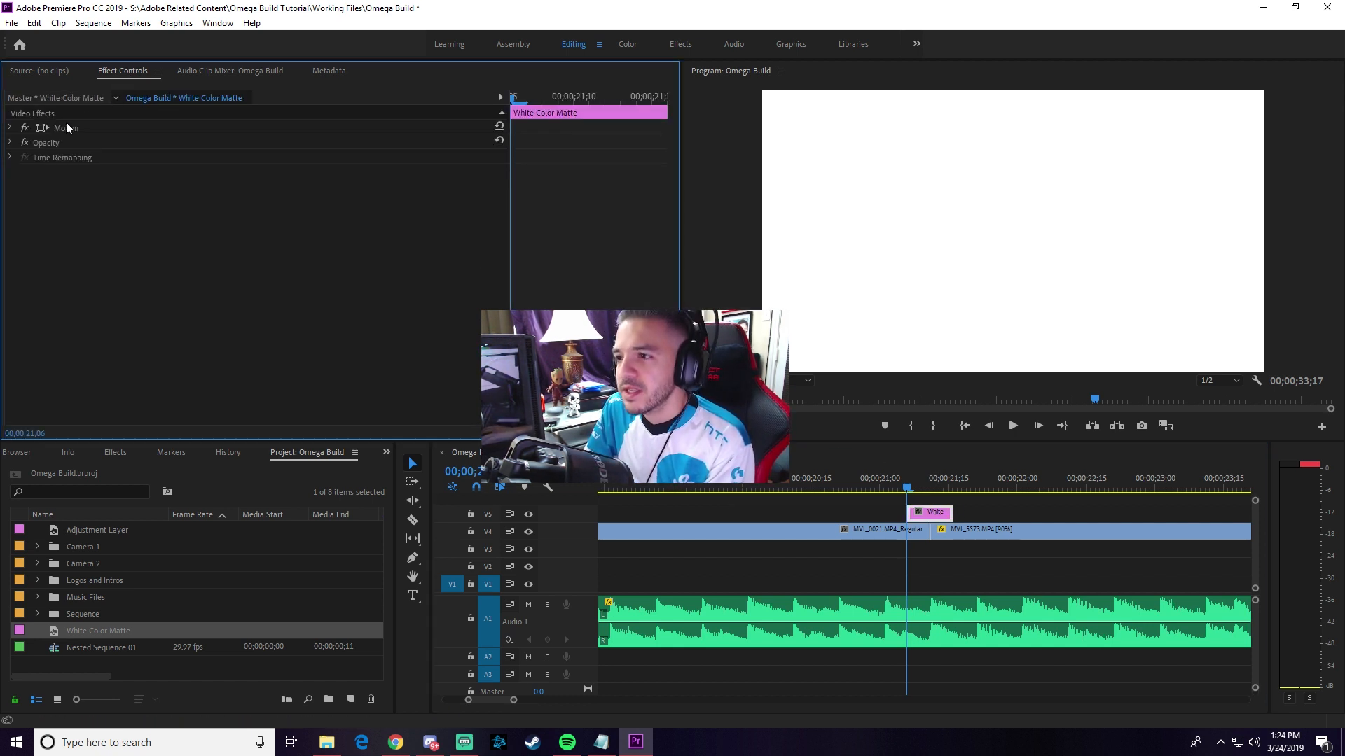
{"action": "left_click", "coordinate": [10, 143]}
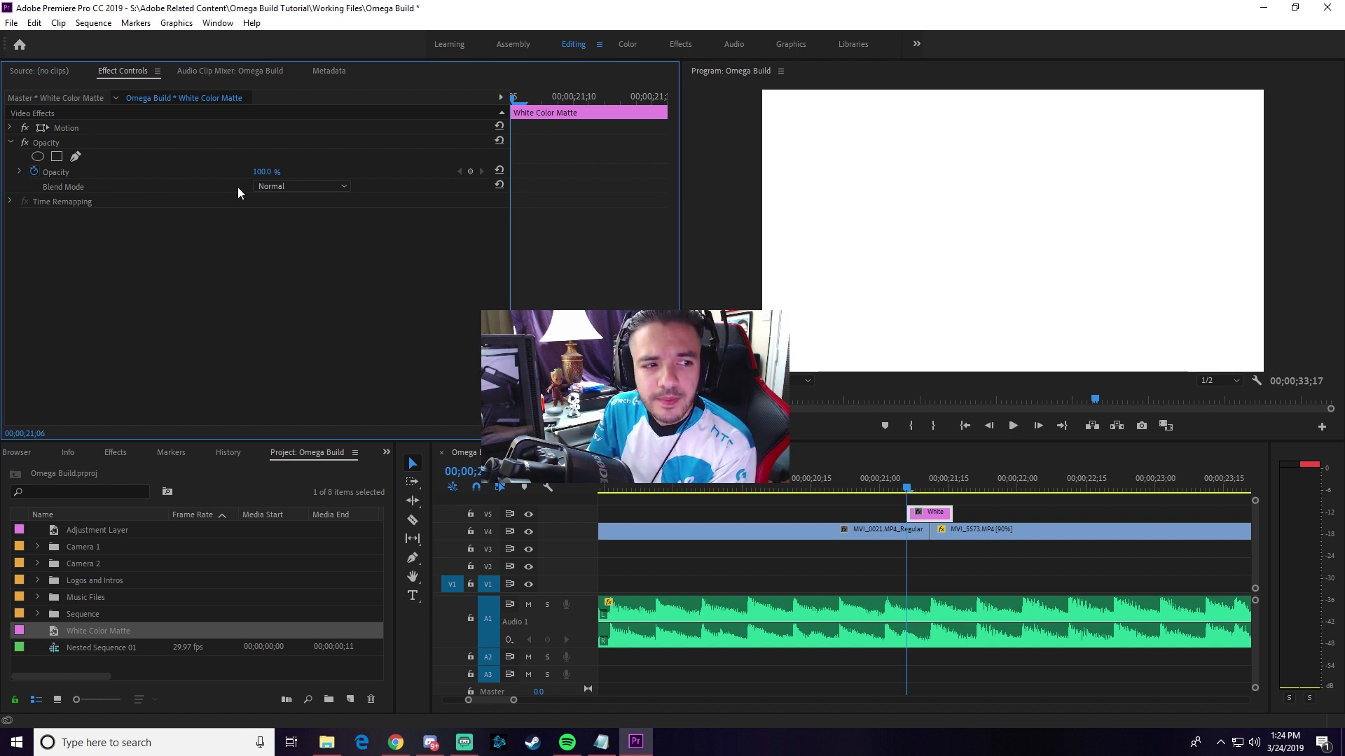
{"action": "left_click", "coordinate": [266, 185]}
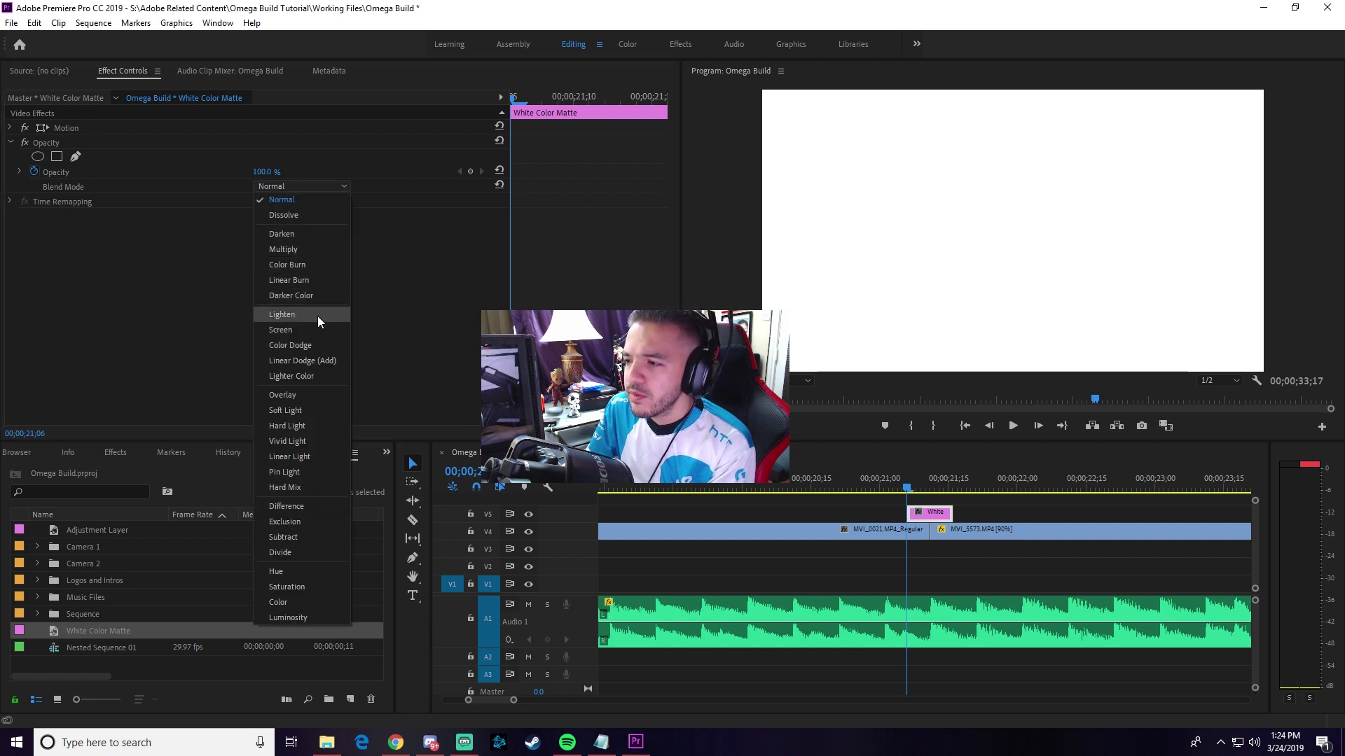
{"action": "left_click", "coordinate": [298, 504]}
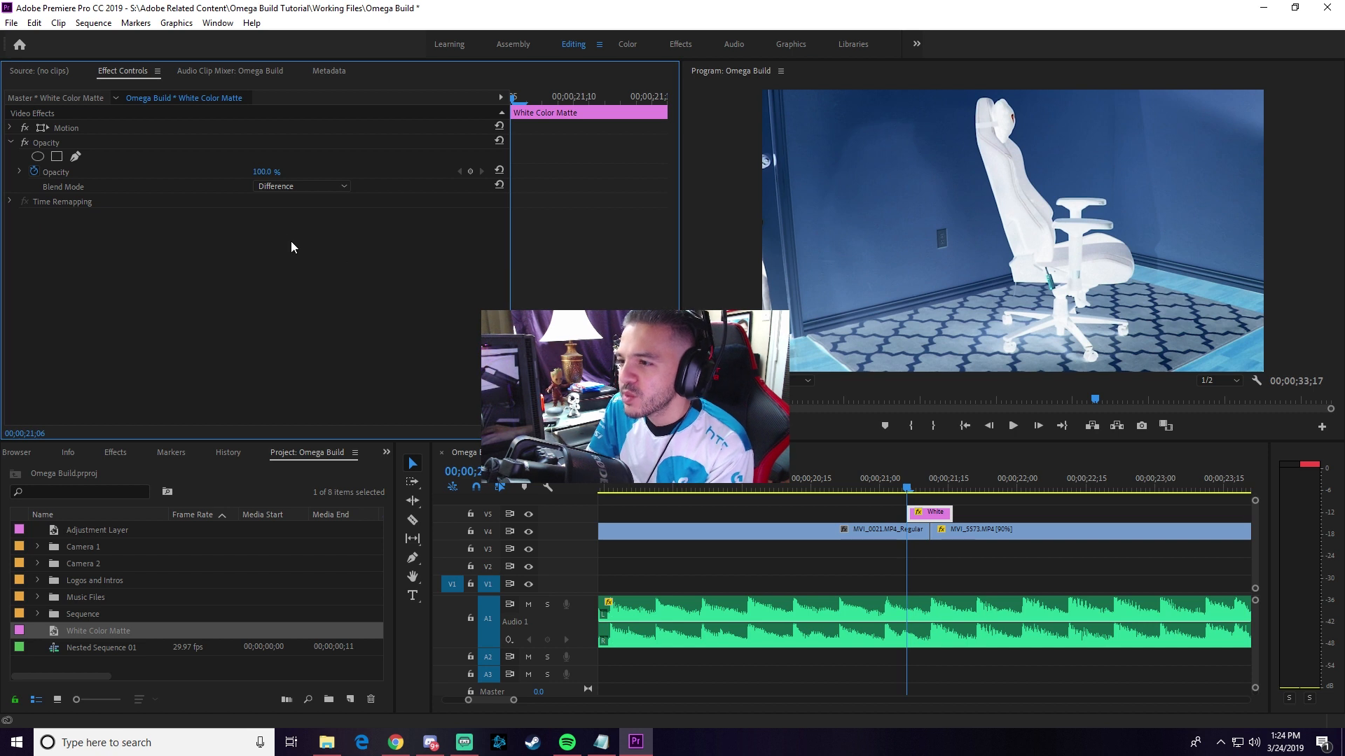
Keyframe the White Color Matte's opacity at 0% on its first frame, 00;00;21;06, and 100% at 00;00;21;07
{"action": "left_click", "coordinate": [907, 490]}
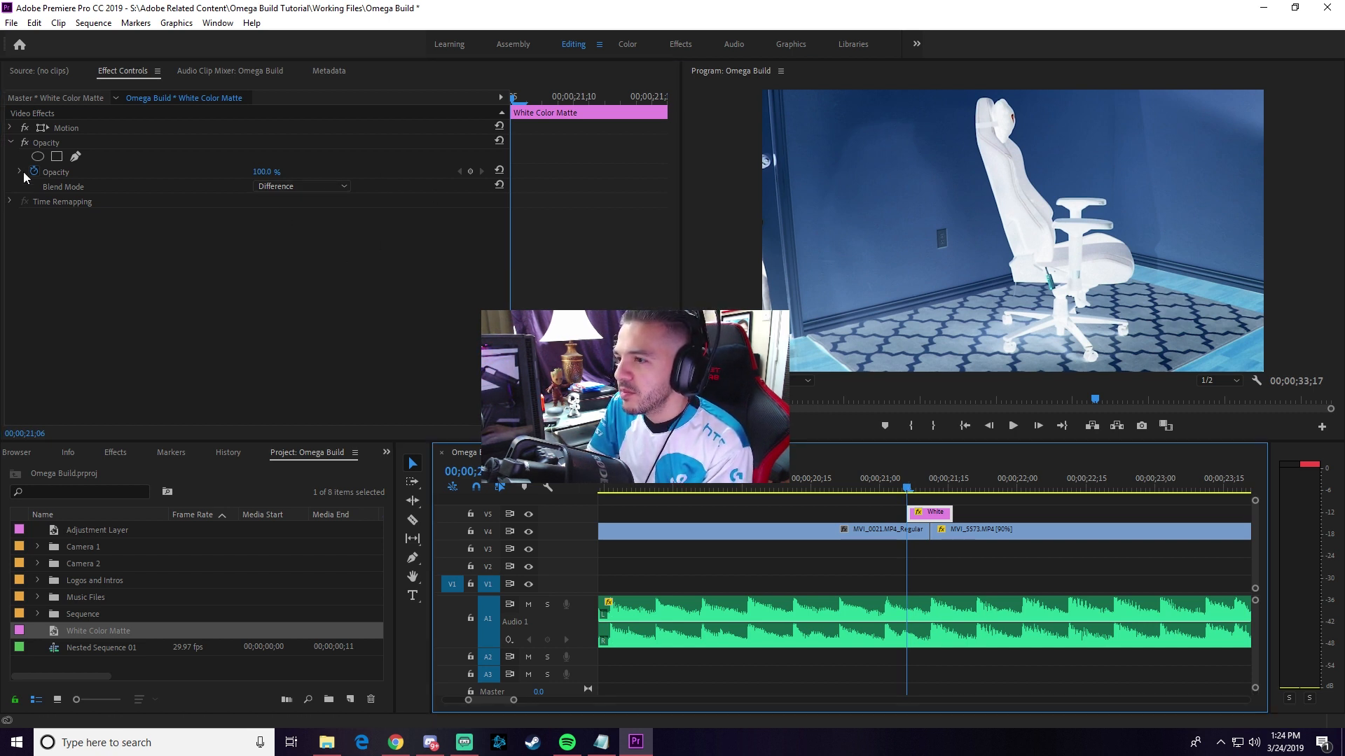
{"action": "left_click", "coordinate": [264, 173]}
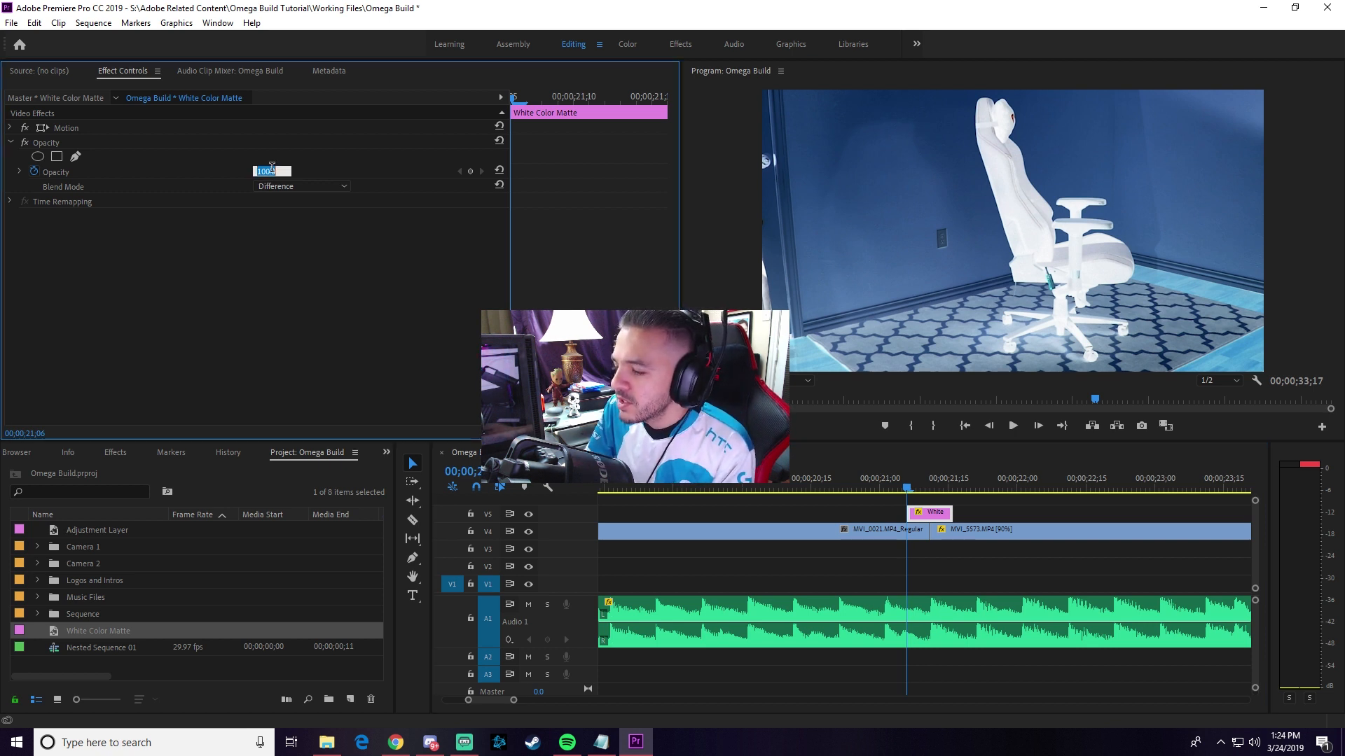
{"action": "type", "text": "0"}
{"action": "key", "text": "Return"}
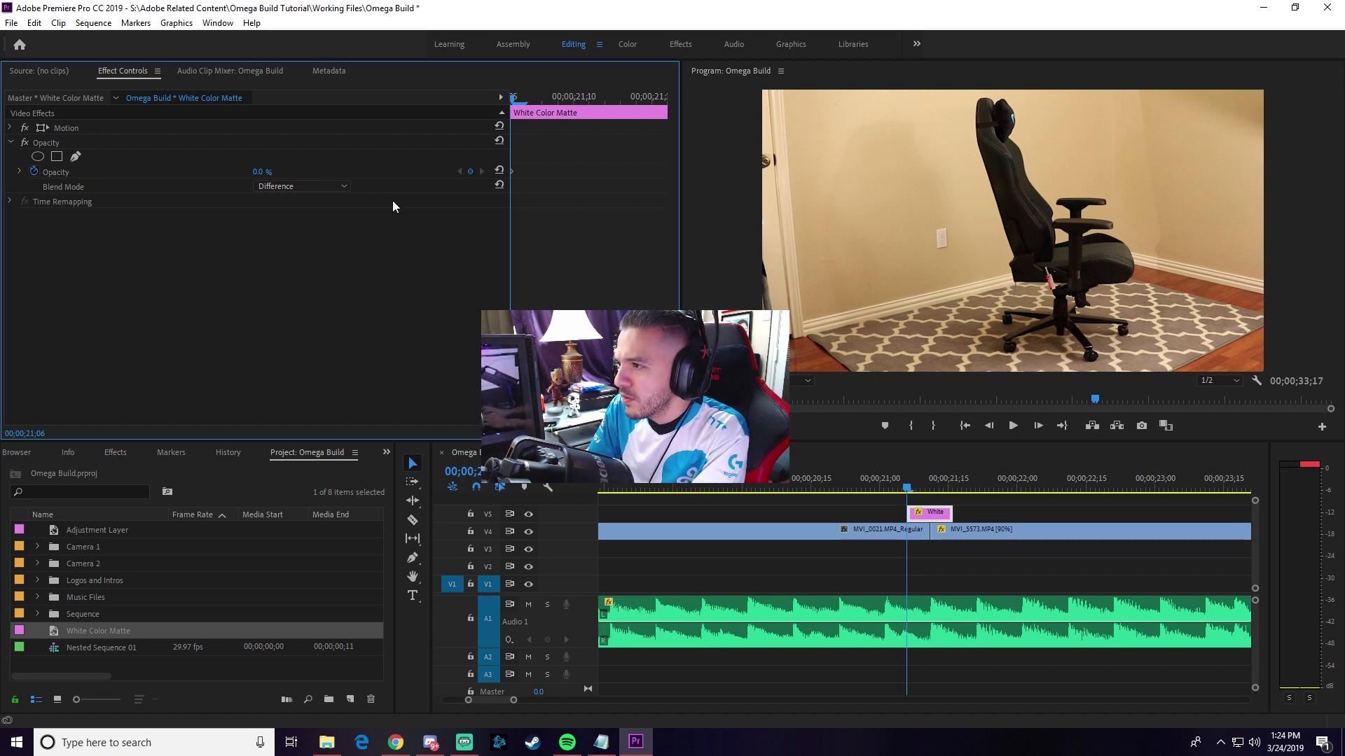
{"action": "key", "text": "Right"}
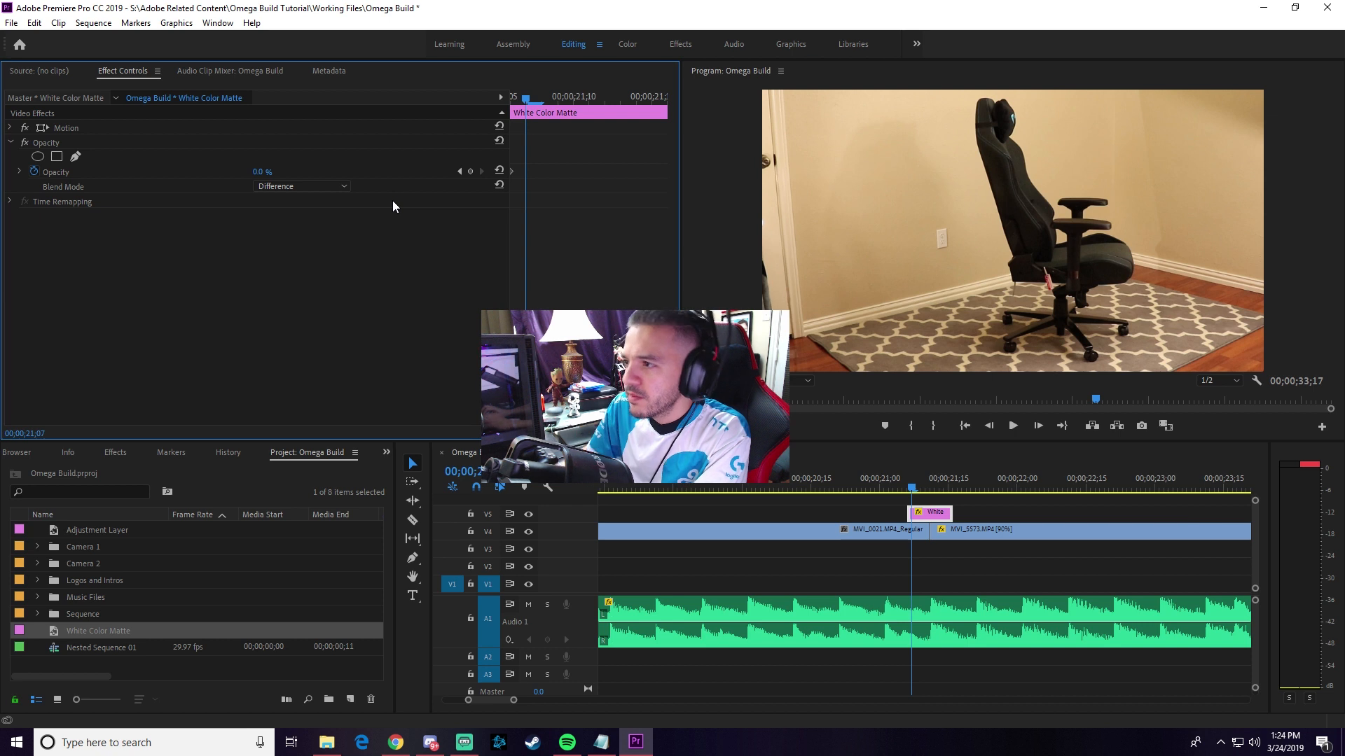
{"action": "left_click", "coordinate": [264, 173]}
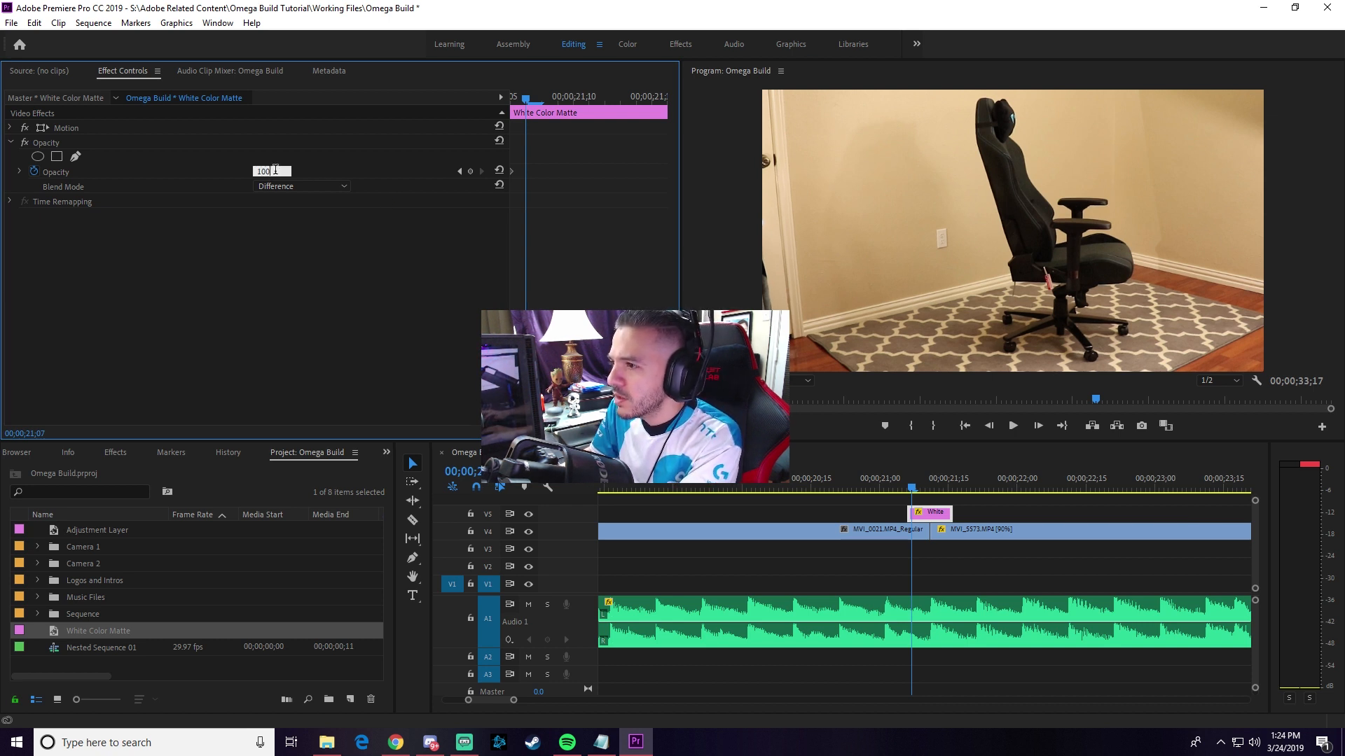
{"action": "key", "text": "Return"}
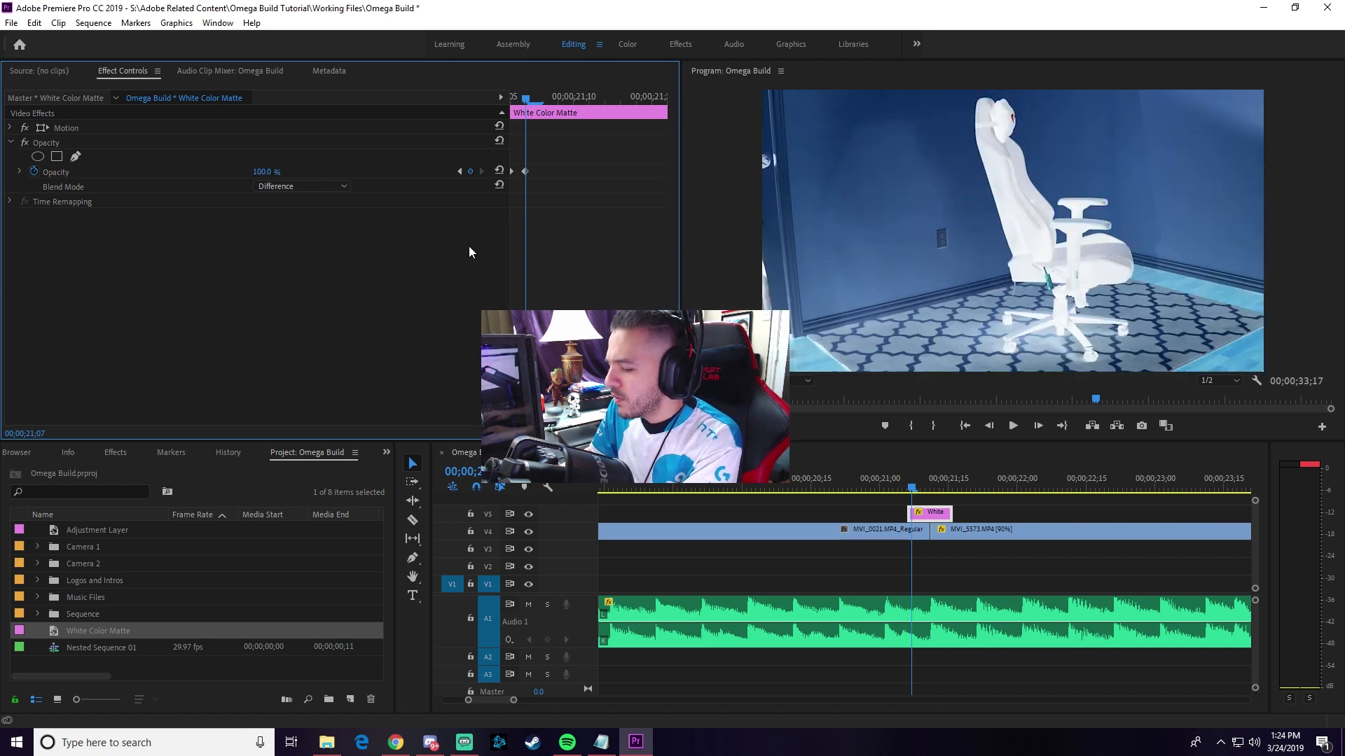
Add White Color Matte opacity keyframes of 0% at 00;00;21;08 and 100% at 00;00;21;09
{"action": "key", "text": "Right"}
{"action": "left_click", "coordinate": [264, 171]}
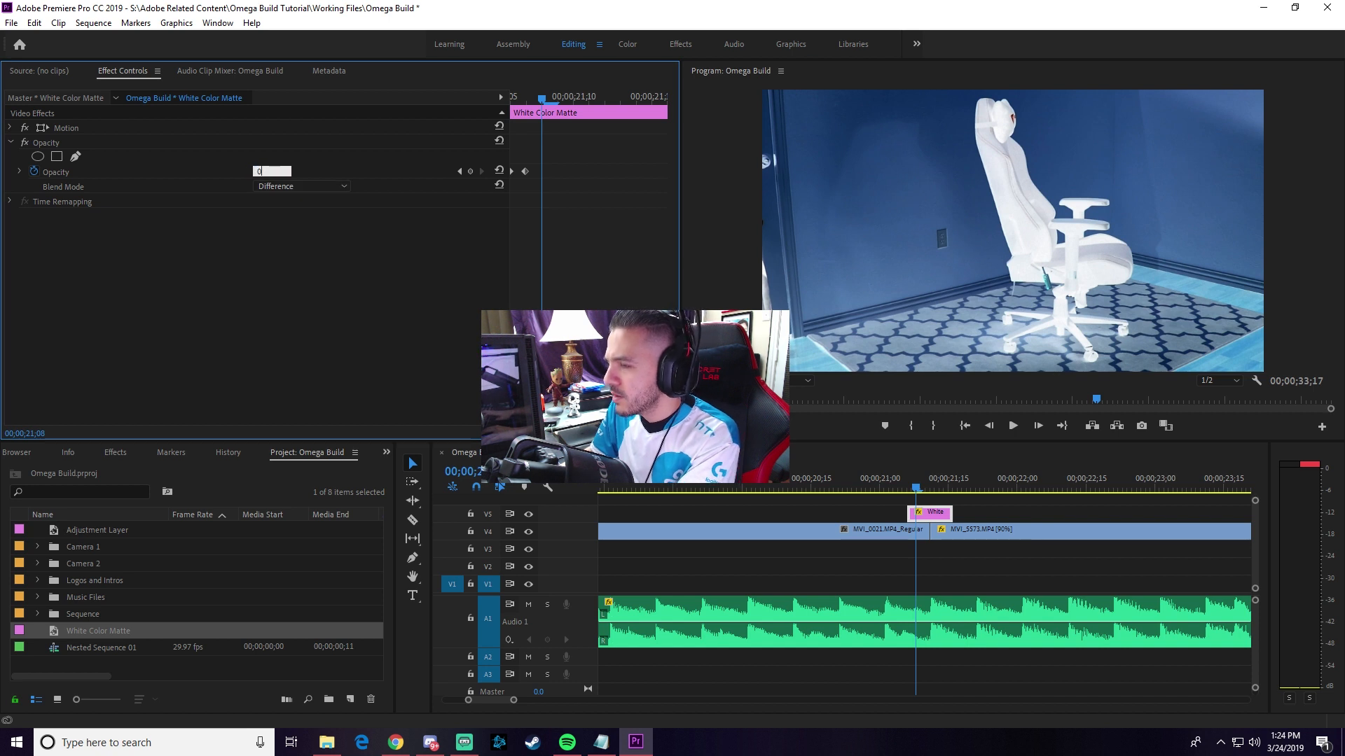
{"action": "type", "text": "0"}
{"action": "key", "text": "Return"}
{"action": "key", "text": "Right"}
{"action": "left_click", "coordinate": [270, 170]}
{"action": "type", "text": "10"}
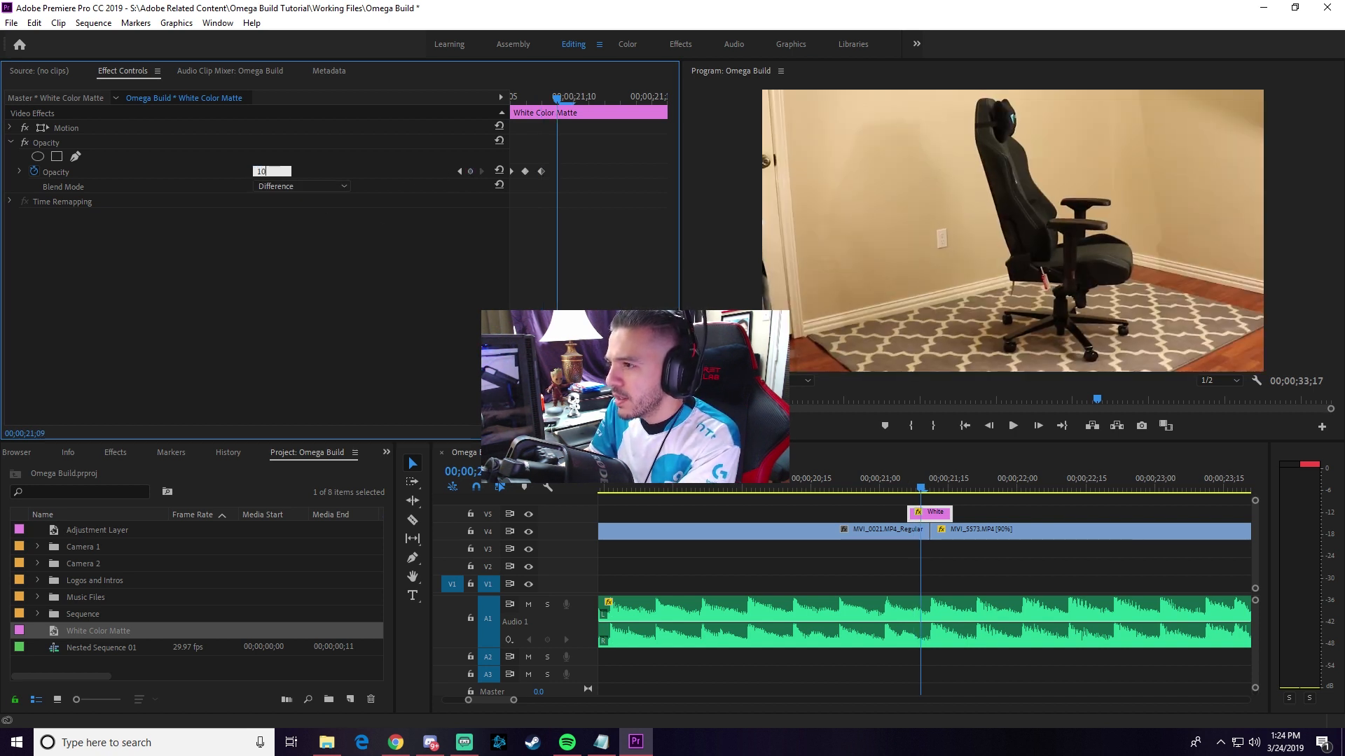
{"action": "type", "text": "0"}
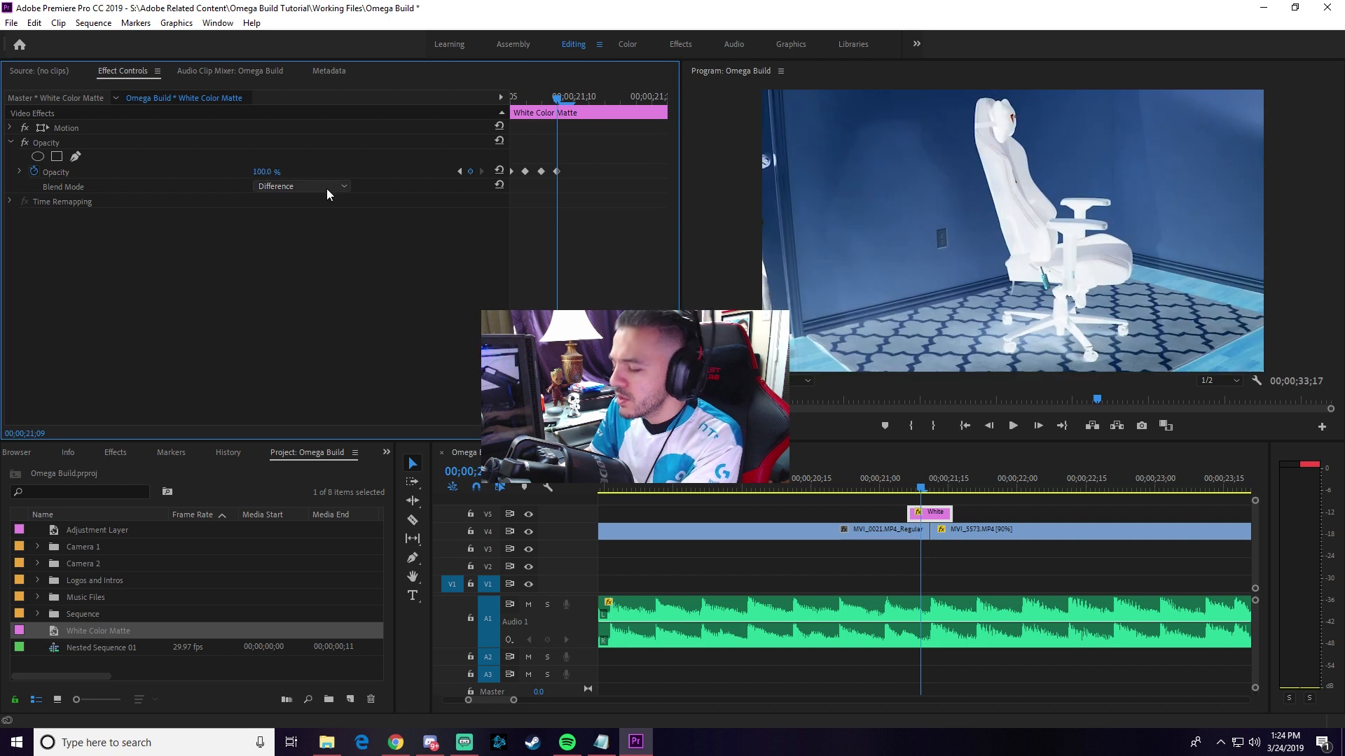
Add White Color Matte opacity keyframes of 0% at 00;00;21;10 and 100% at 00;00;21;11
{"action": "key", "text": "Right"}
{"action": "left_click", "coordinate": [274, 170]}
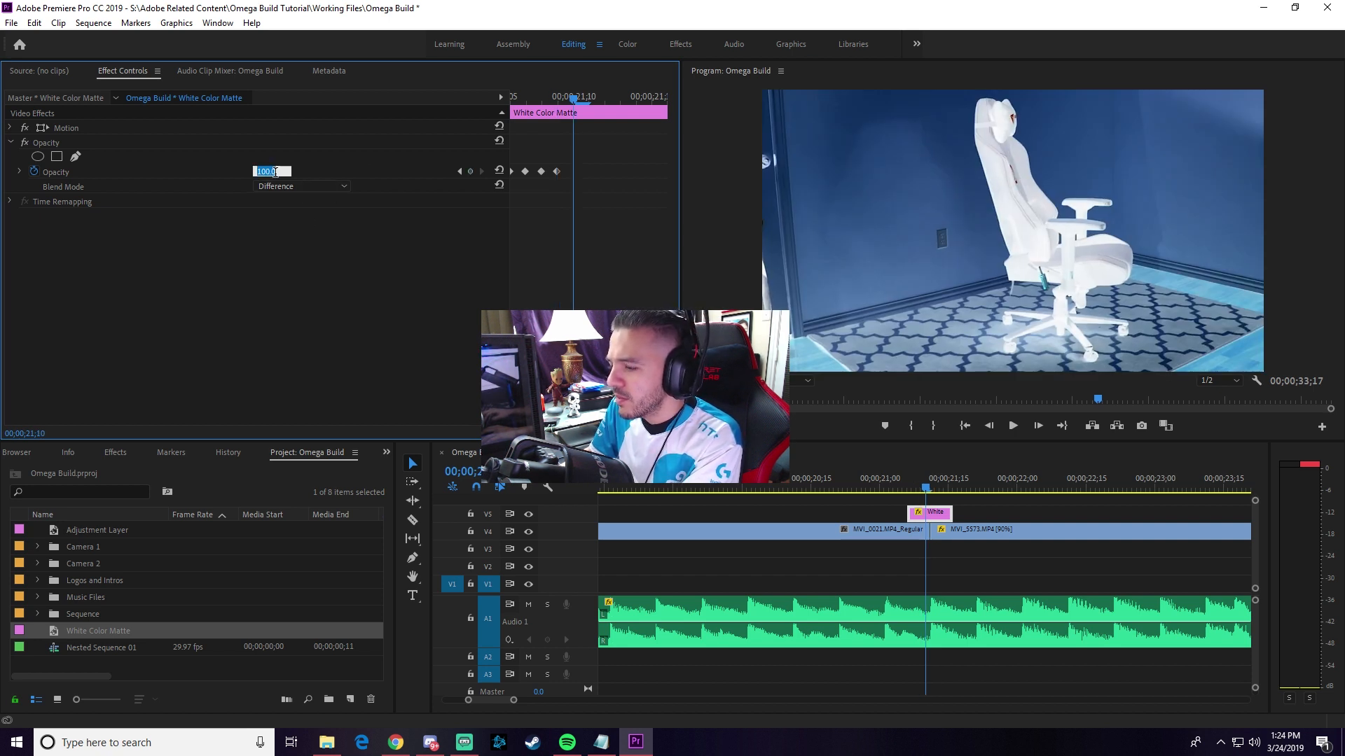
{"action": "type", "text": "0"}
{"action": "key", "text": "Return"}
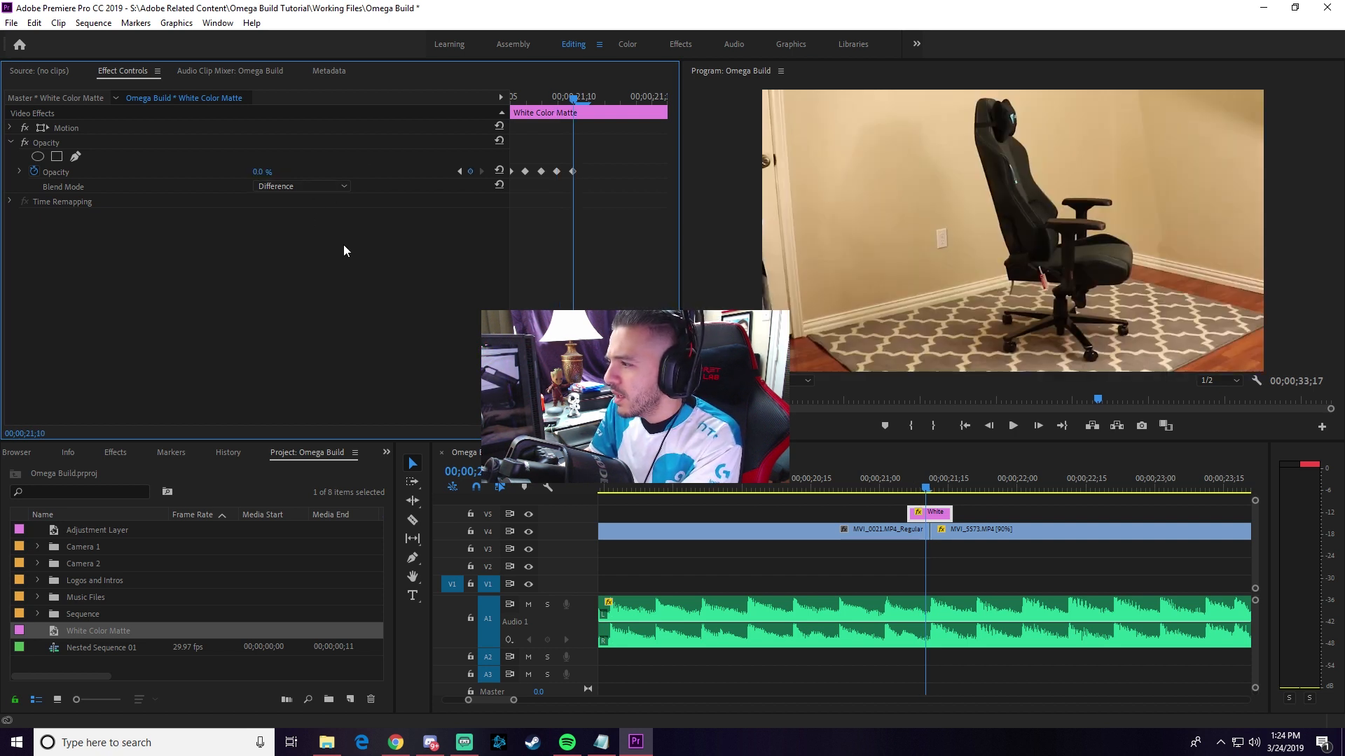
{"action": "key", "text": "Right"}
{"action": "left_click", "coordinate": [270, 171]}
{"action": "key", "text": "Return"}
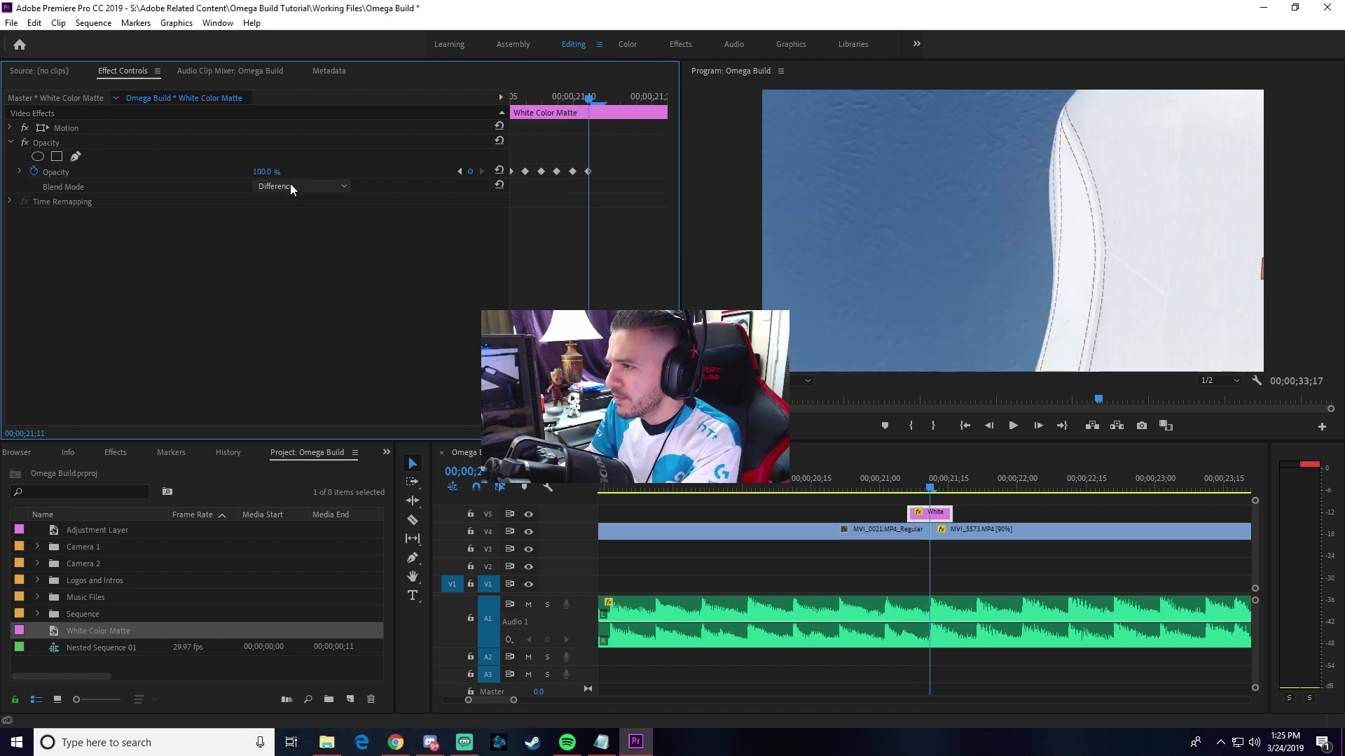
Add White Color Matte opacity keyframes of 0% at 00;00;21;12 and 100% at 00;00;21;13
{"action": "key", "text": "Right"}
{"action": "left_click", "coordinate": [273, 172]}
{"action": "key", "text": "Return"}
{"action": "left_click", "coordinate": [271, 171]}
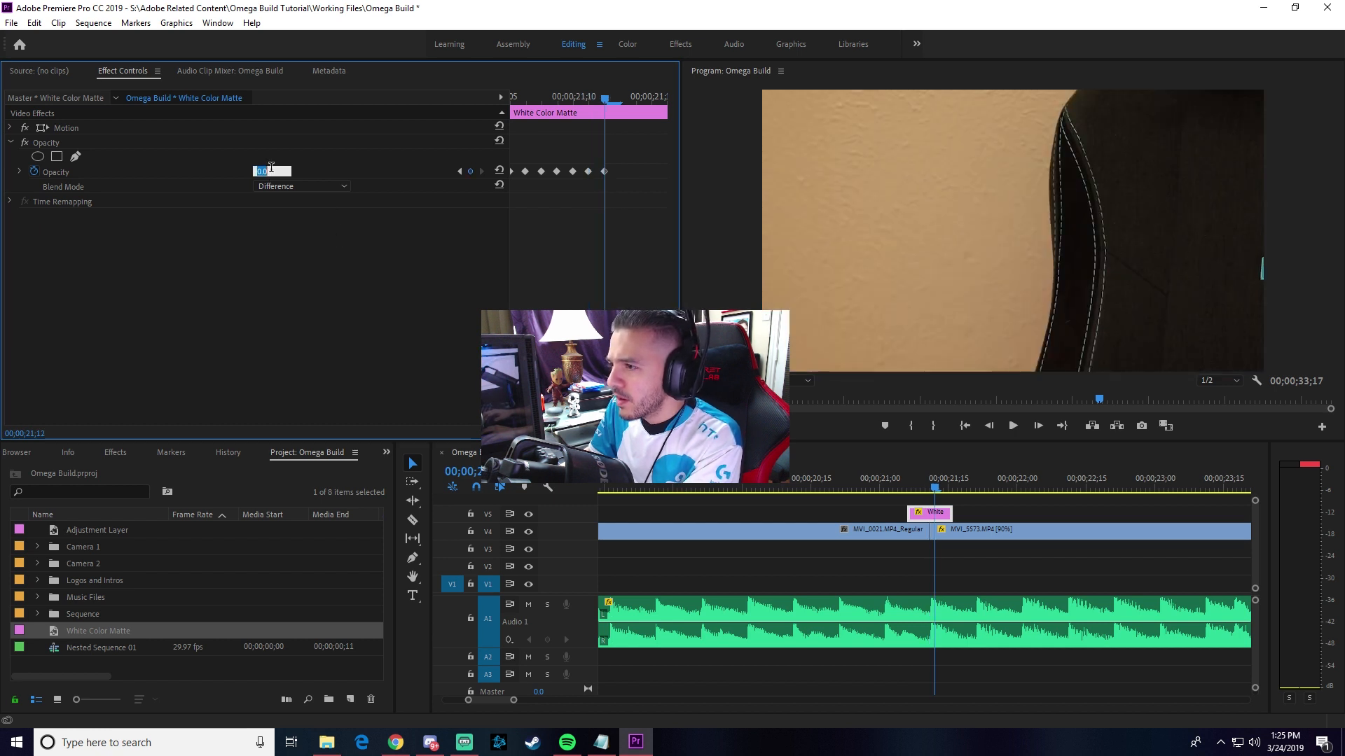
{"action": "key", "text": "Right"}
{"action": "left_click", "coordinate": [269, 171]}
{"action": "key", "text": "Return"}
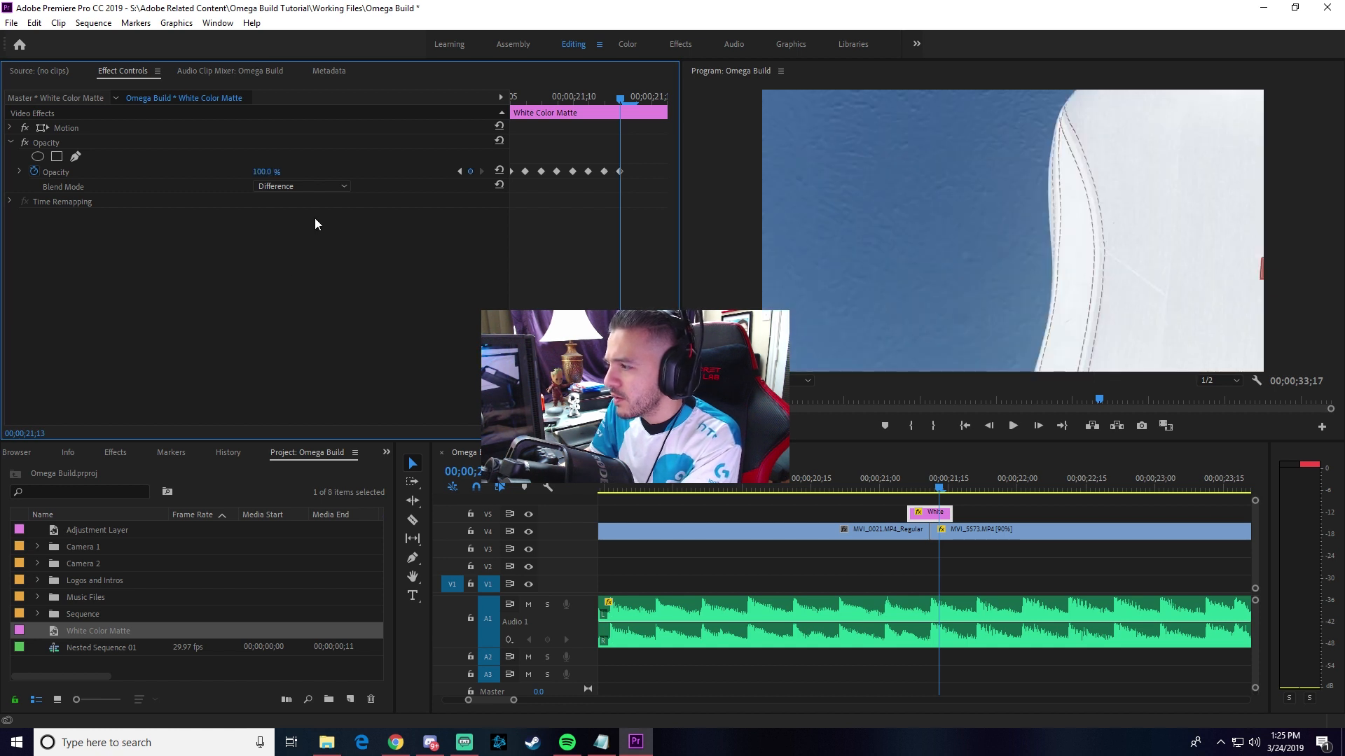
Finish the matte's alternating opacity keyframes with 0% at 00;00;21;14, 100% at 00;00;21;15 and 0% at 00;00;21;16
{"action": "key", "text": "Right"}
{"action": "left_click", "coordinate": [265, 172]}
{"action": "type", "text": "0"}
{"action": "key", "text": "Return"}
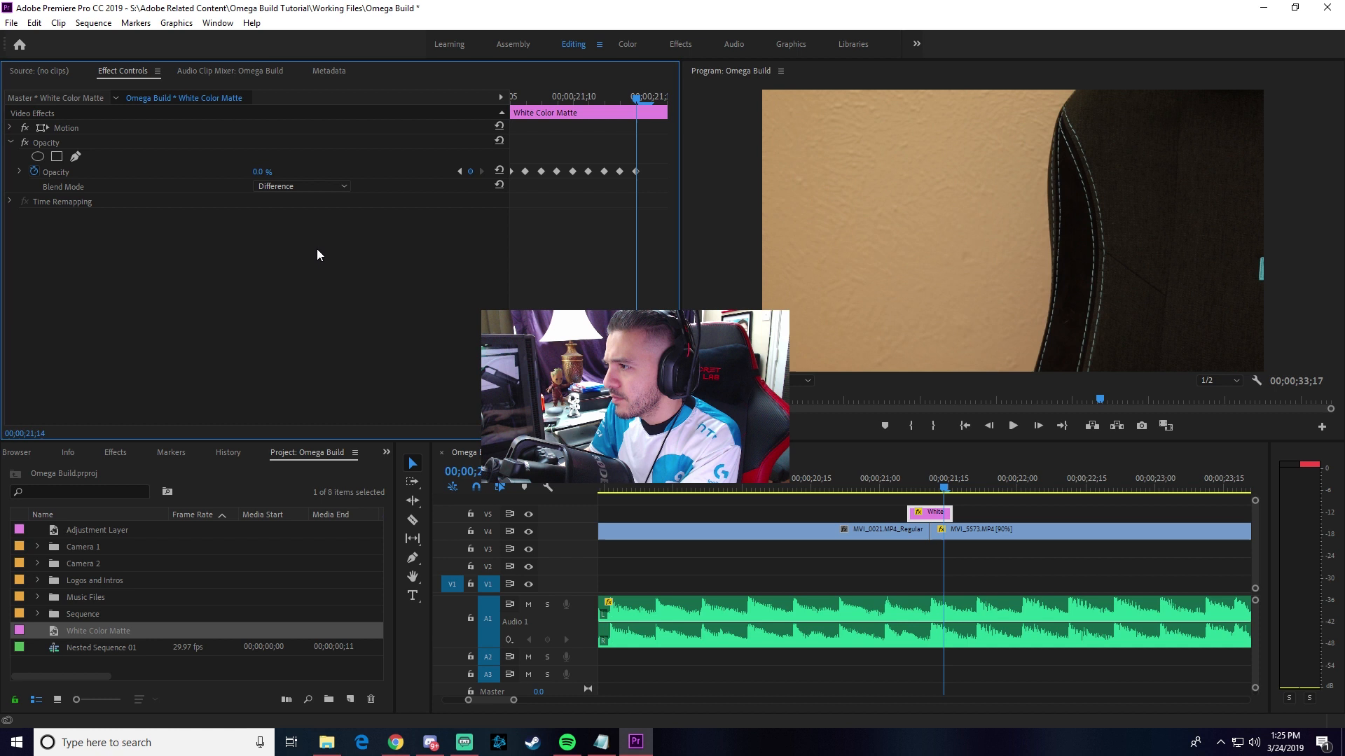
{"action": "key", "text": "Right"}
{"action": "left_click", "coordinate": [263, 171]}
{"action": "type", "text": "100"}
{"action": "key", "text": "Return"}
{"action": "key", "text": "Right"}
{"action": "left_click", "coordinate": [266, 172]}
{"action": "type", "text": "0"}
{"action": "key", "text": "Return"}
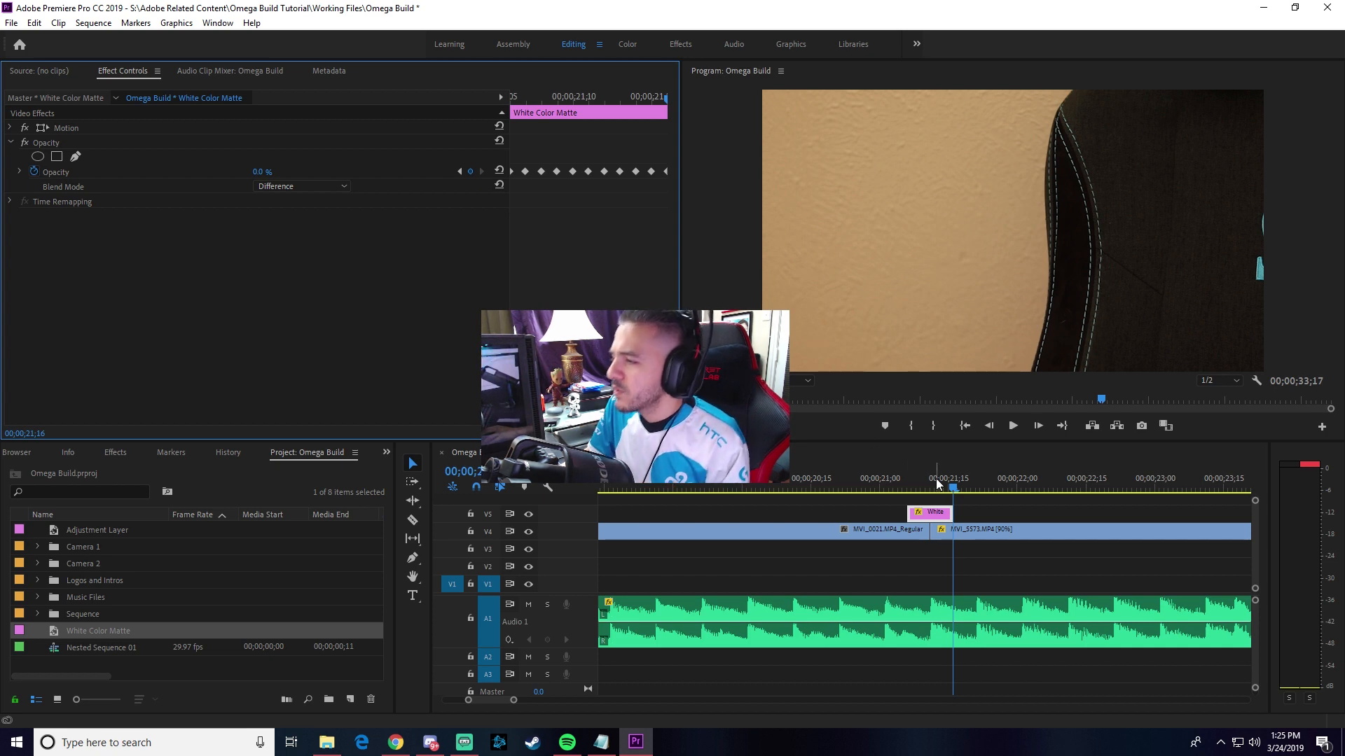
Play the sequence twice from before the White Color Matte to review the flashing transition over the cut
{"action": "left_click", "coordinate": [874, 483]}
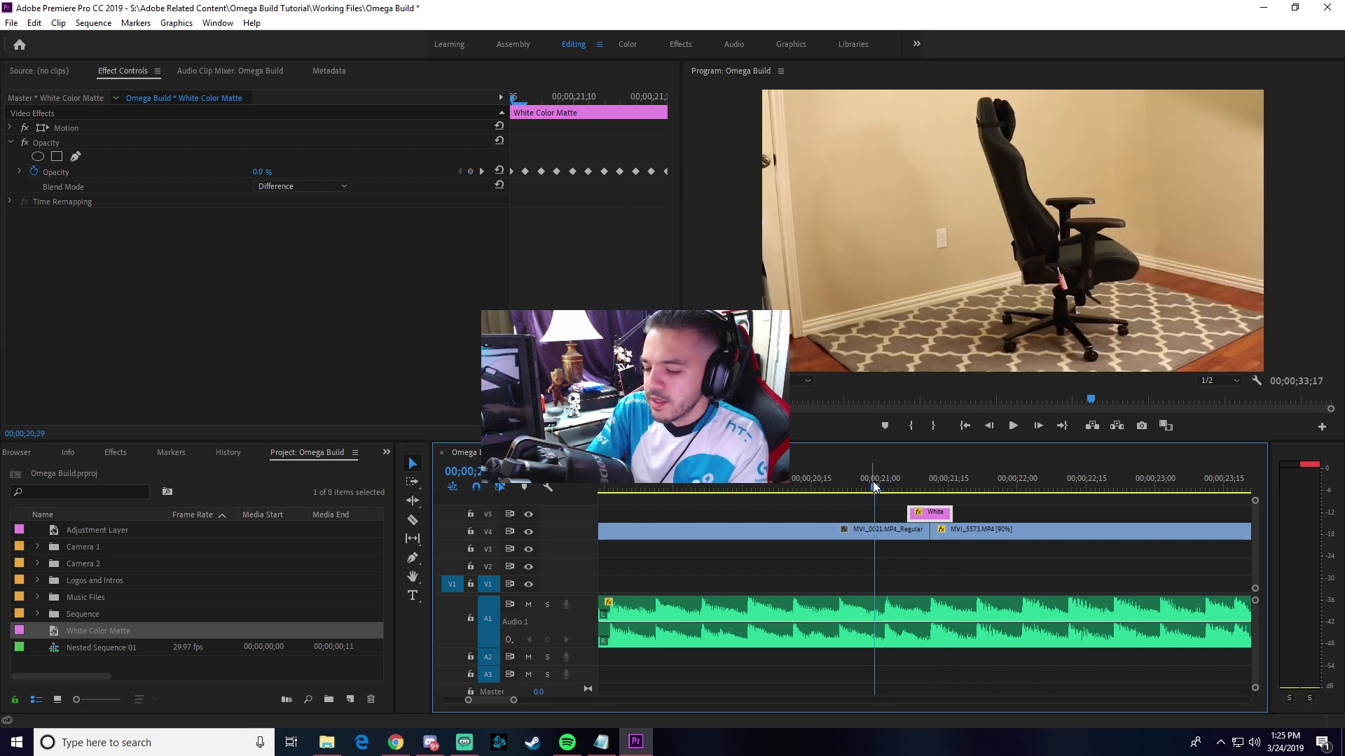
{"action": "key", "text": "space"}
{"action": "key", "text": "space"}
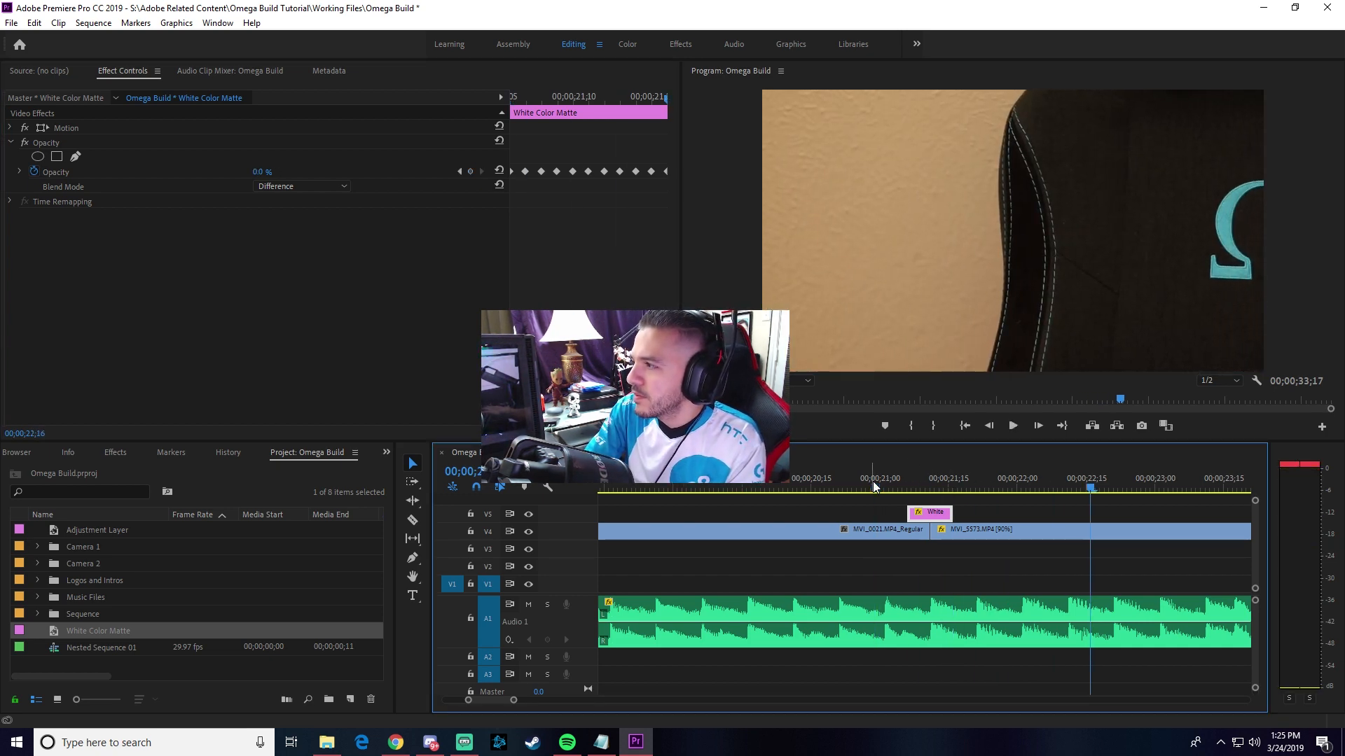
{"action": "left_click_drag", "start_coordinate": [874, 483], "coordinate": [824, 518]}
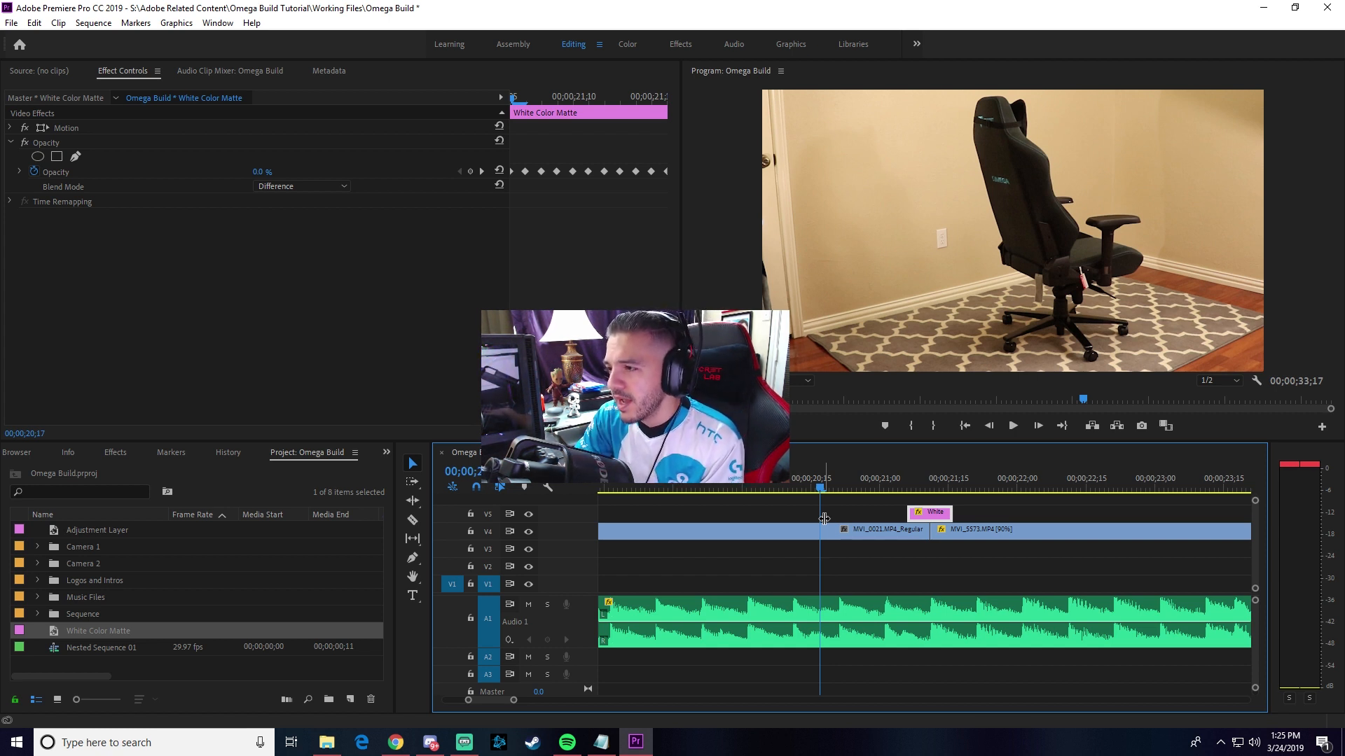
{"action": "key", "text": "space"}
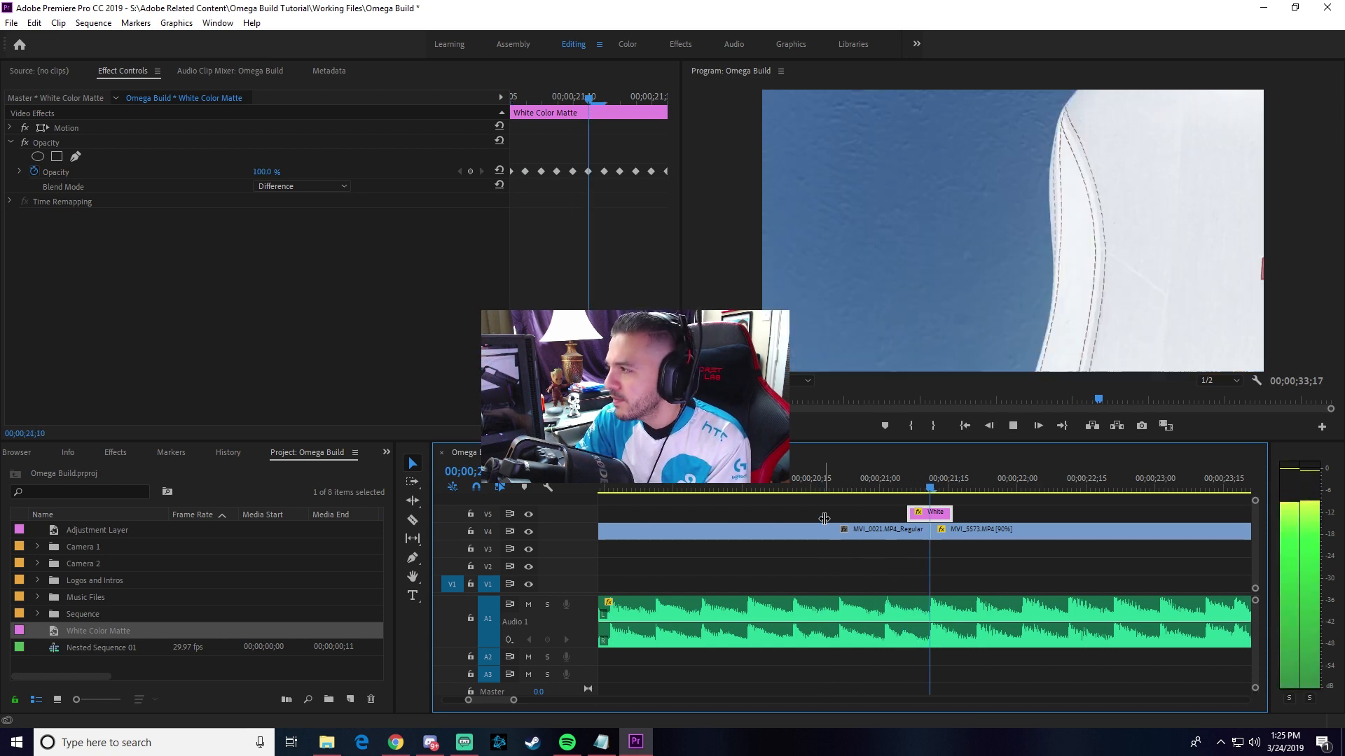
{"action": "key", "text": "space"}
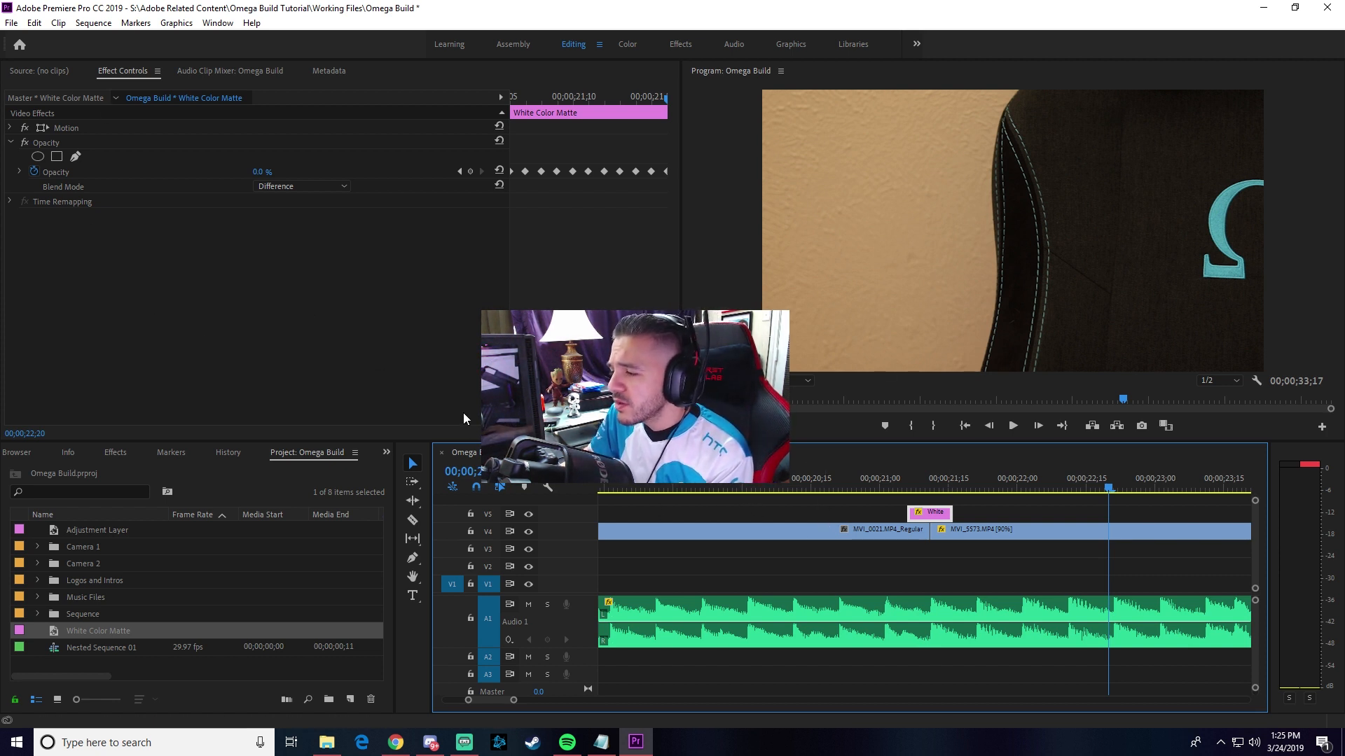
Switch to File Explorer and copy both 10 Free Smooth Transition Pack preset files from the compressed folder to the Desktop
{"action": "left_click", "coordinate": [109, 662]}
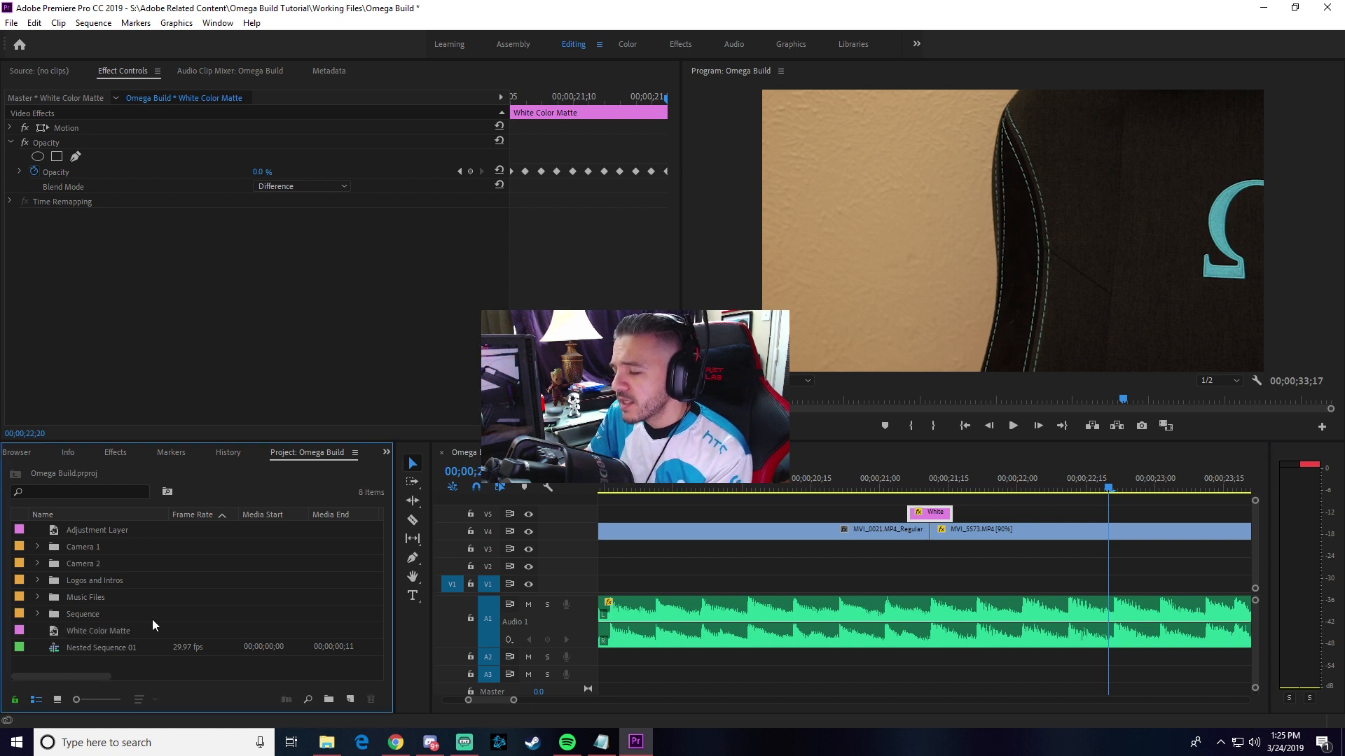
{"action": "mouse_move", "coordinate": [327, 749]}
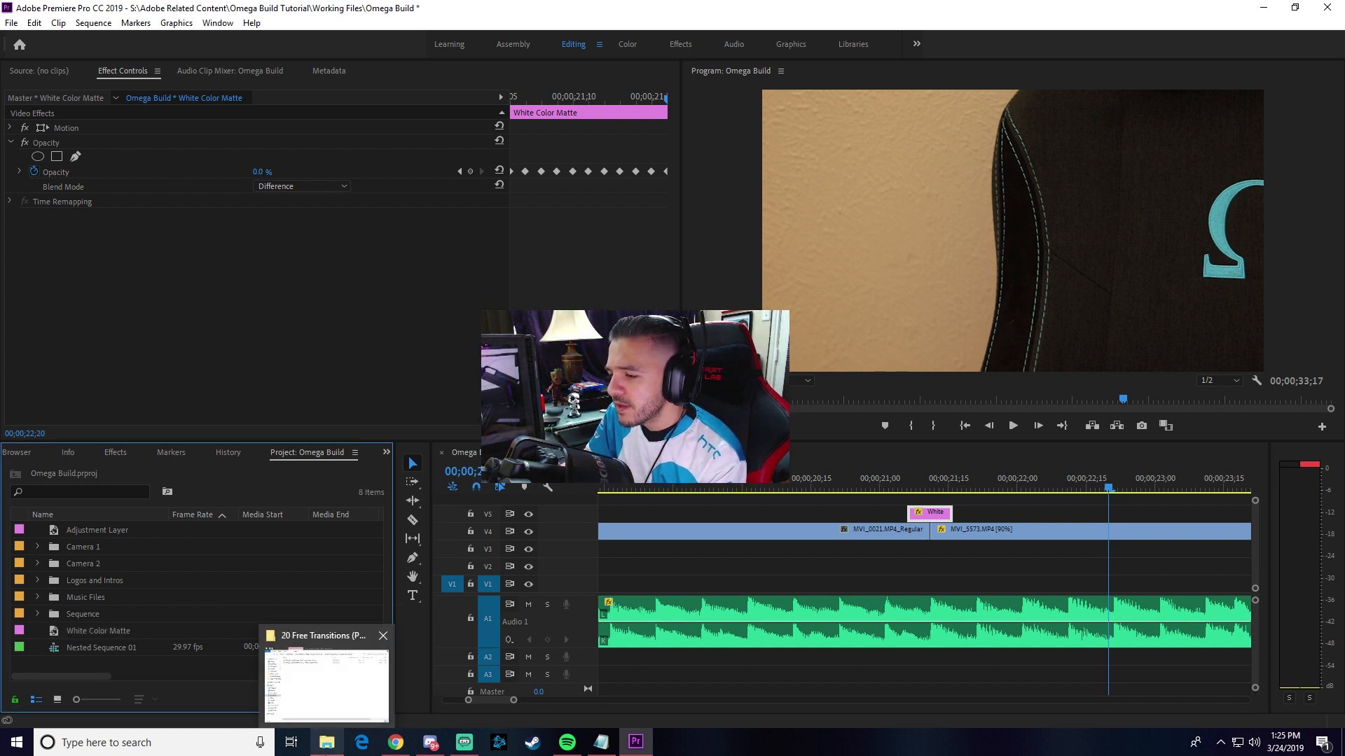
{"action": "left_click", "coordinate": [327, 686]}
{"action": "left_click_drag", "start_coordinate": [392, 234], "coordinate": [303, 194]}
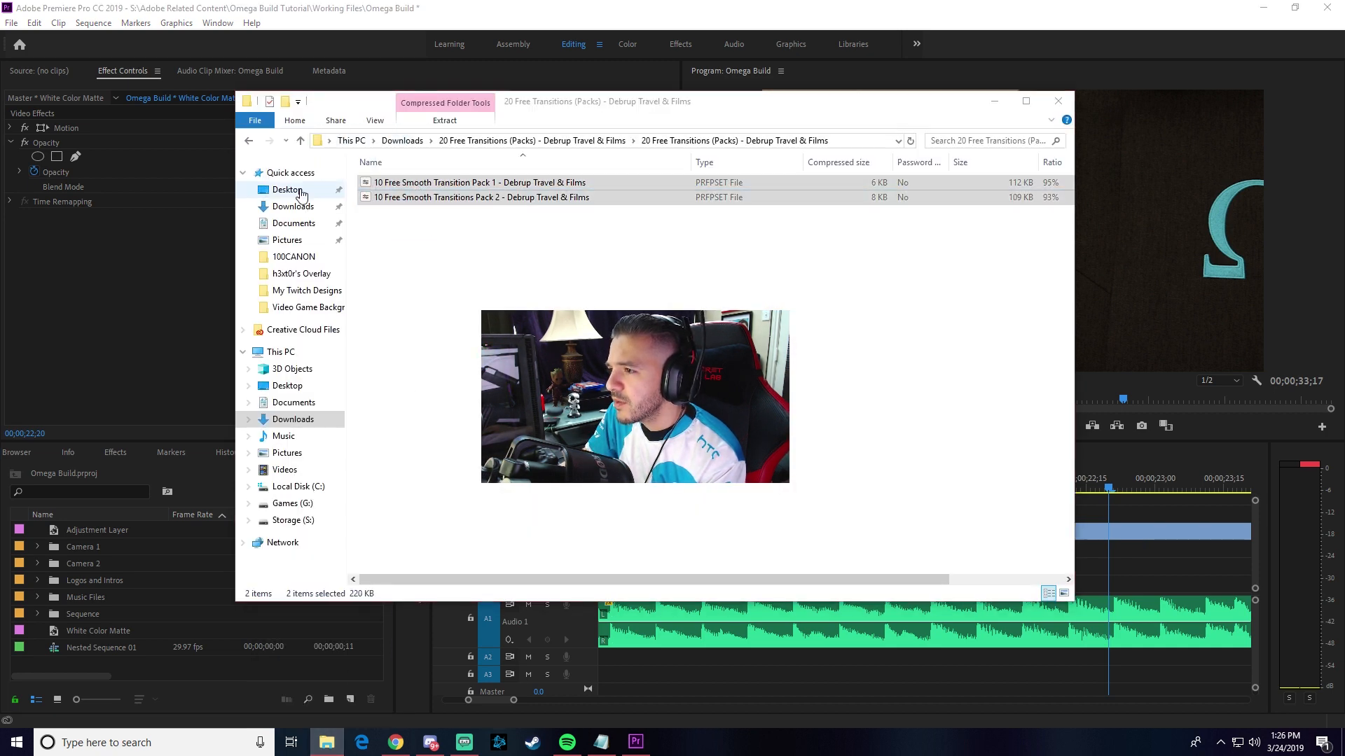
{"action": "left_click", "coordinate": [995, 105]}
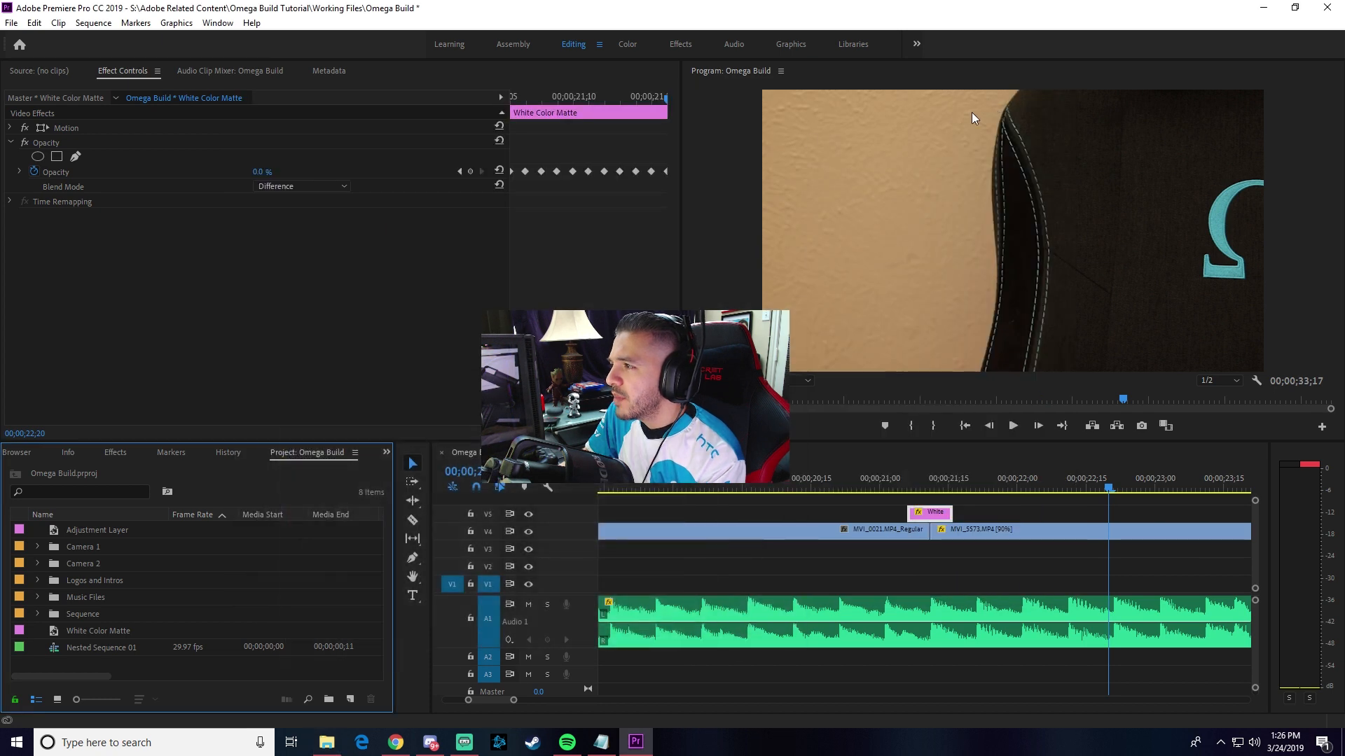
Clear the "transf" search filter from the effects list and check the contents of the Presets bin
{"action": "left_click", "coordinate": [114, 453]}
{"action": "left_click", "coordinate": [18, 559]}
{"action": "left_click", "coordinate": [11, 545]}
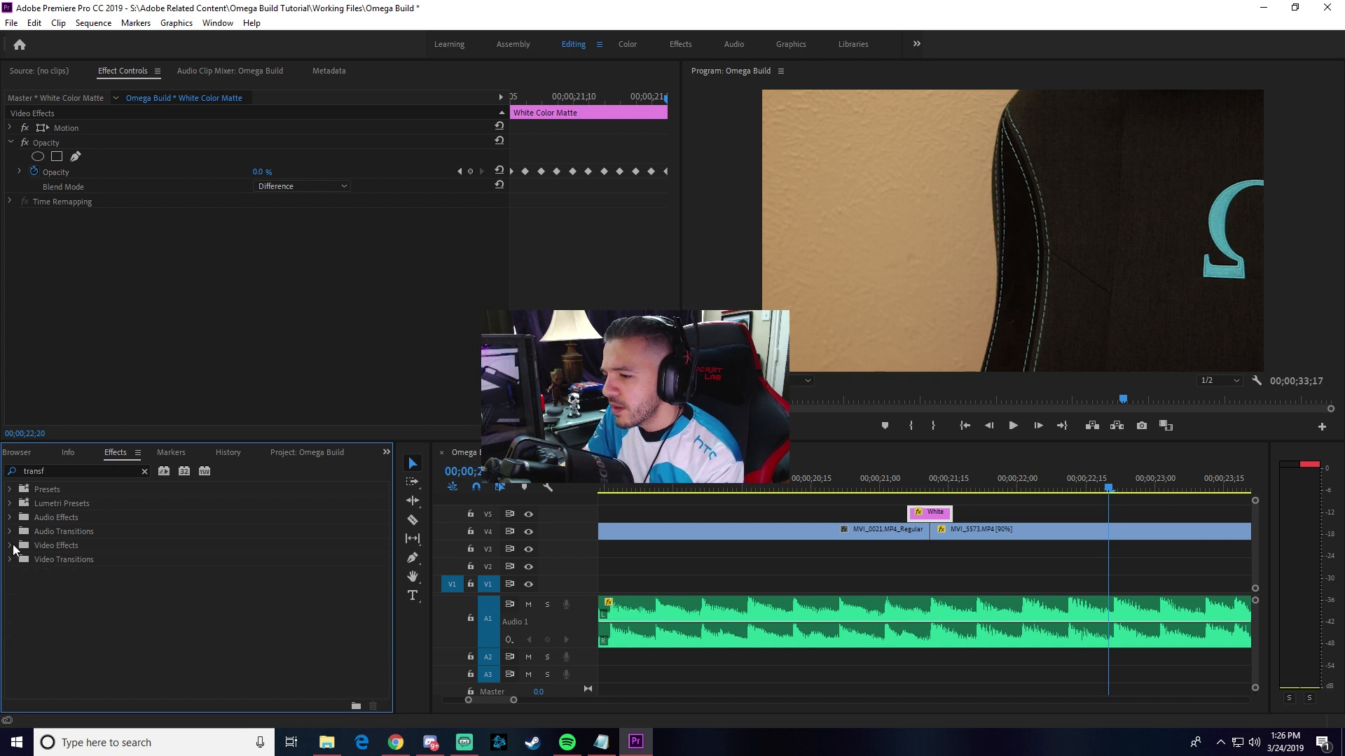
{"action": "double_click", "coordinate": [56, 469]}
{"action": "key", "text": "BackSpace"}
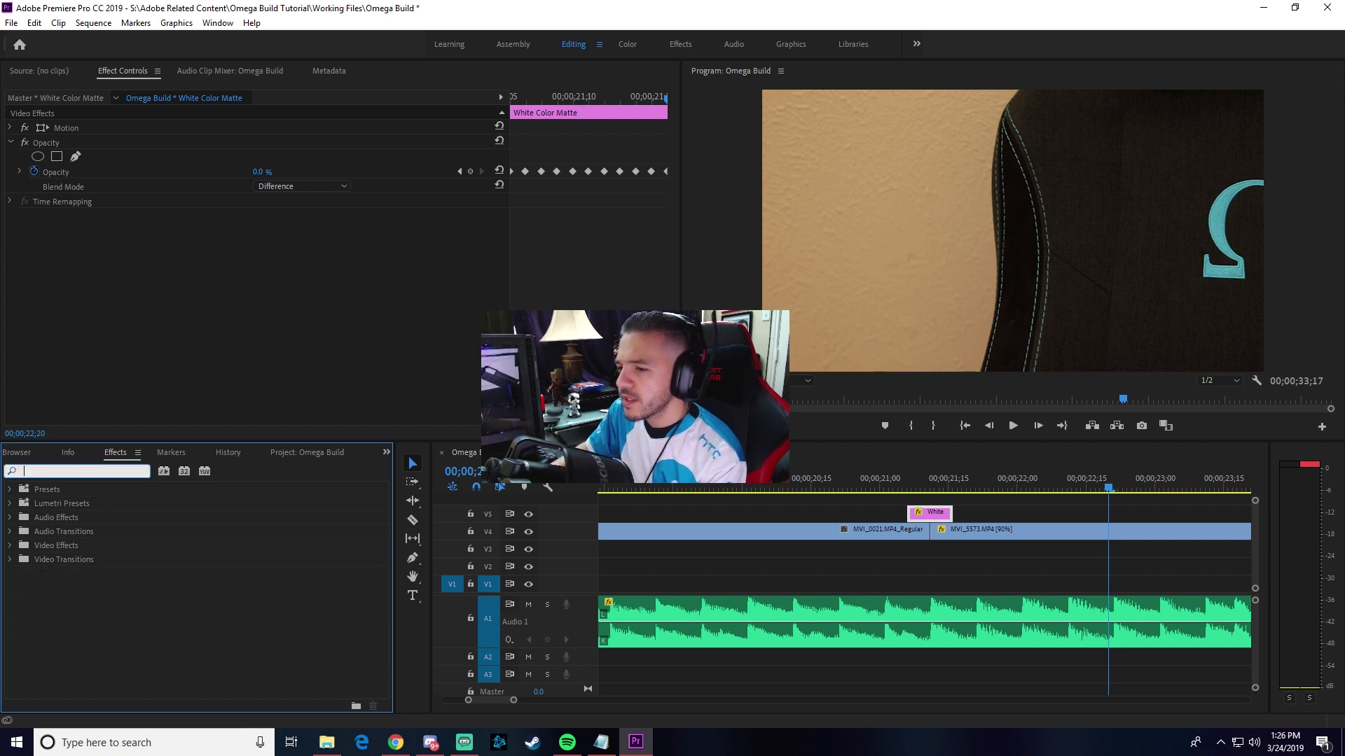
{"action": "left_click", "coordinate": [61, 646]}
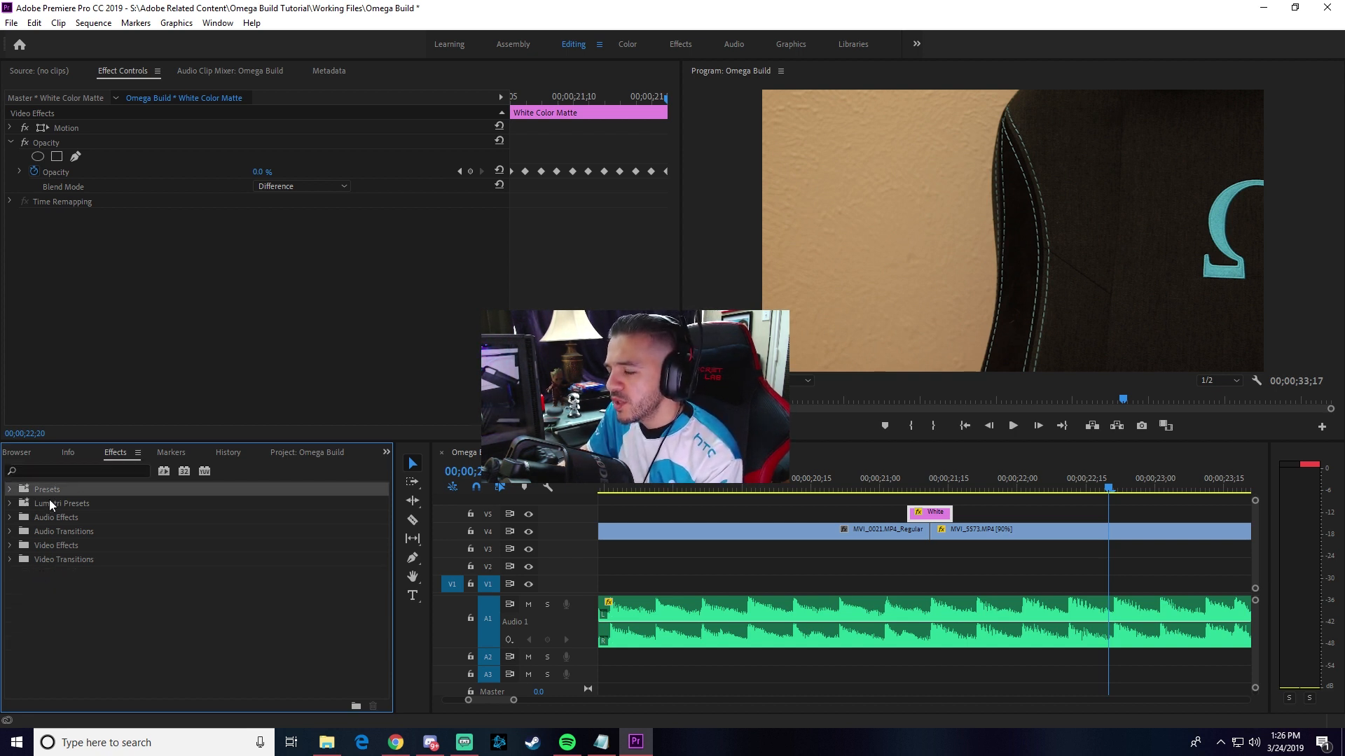
{"action": "left_click", "coordinate": [10, 490]}
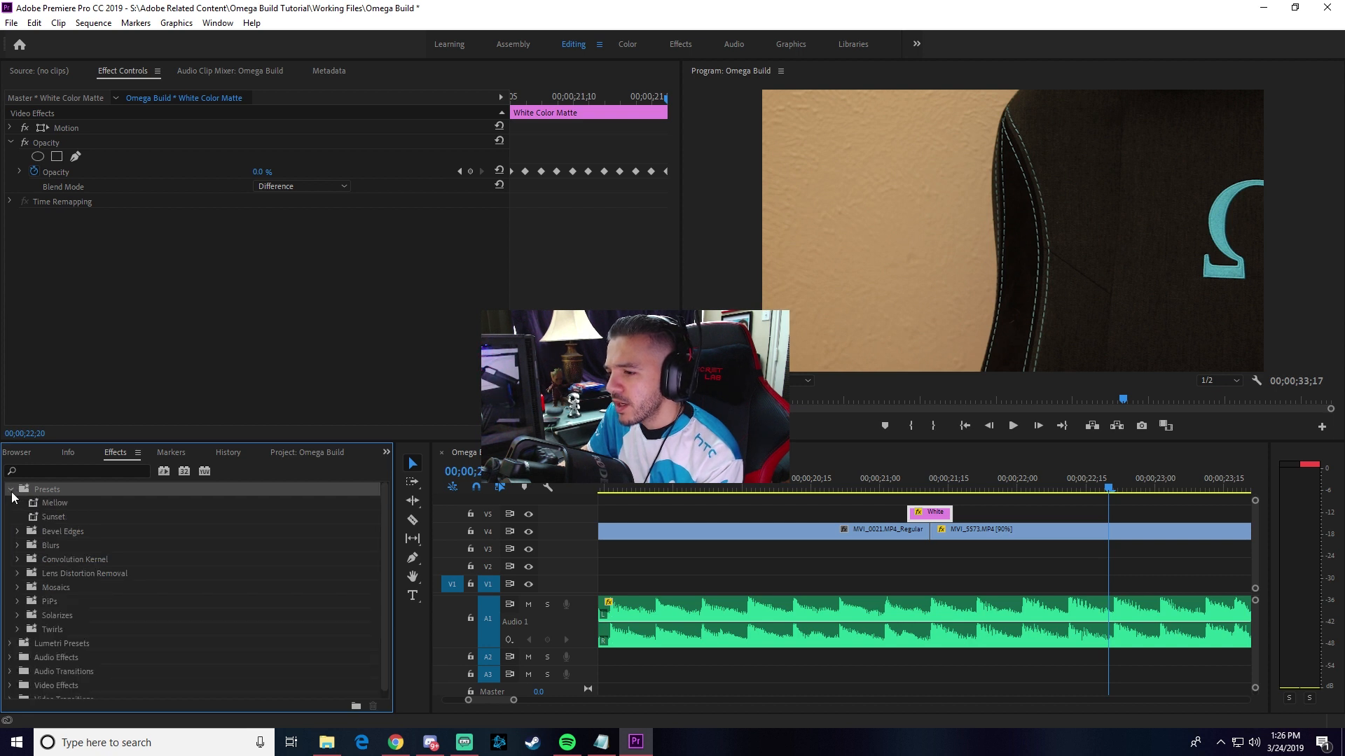
{"action": "left_click", "coordinate": [11, 492]}
Import the 10 Free Smooth Transition Pack 1 preset file from the Desktop into the Presets bin
{"action": "right_click", "coordinate": [41, 490]}
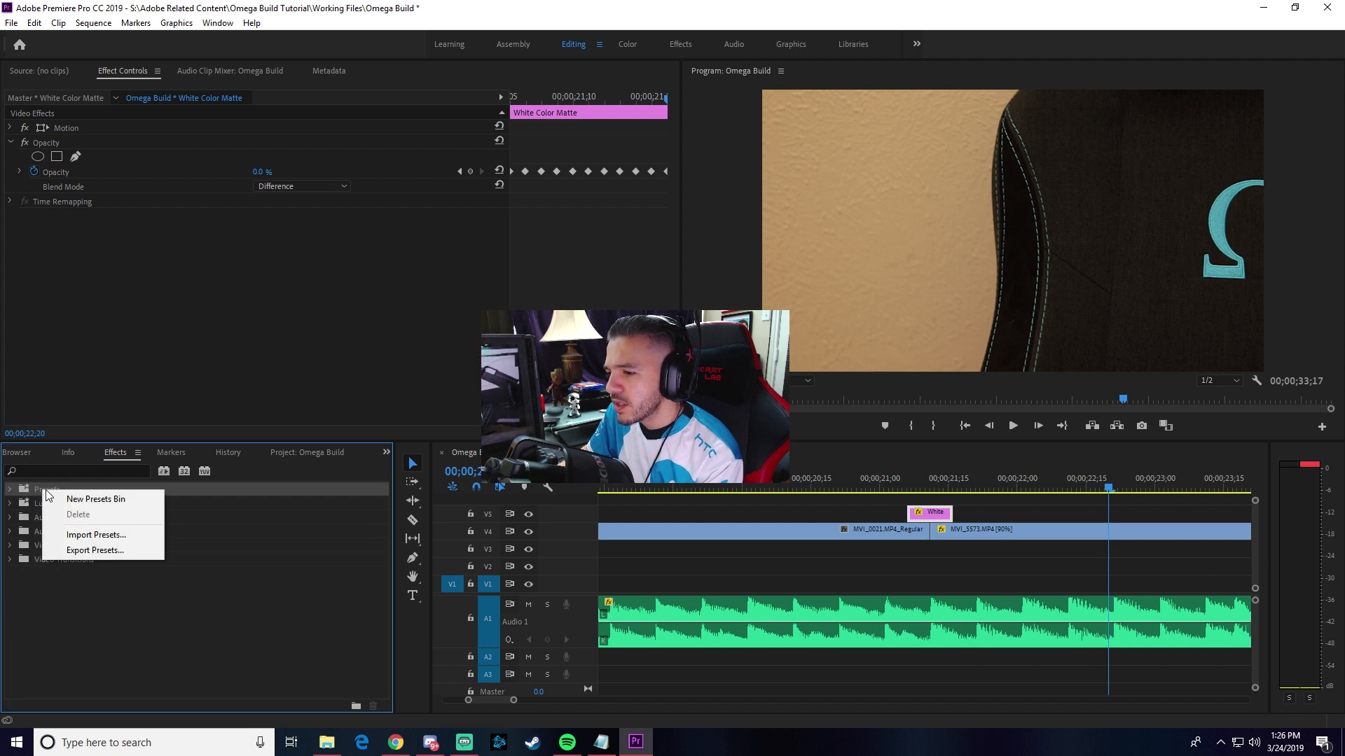
{"action": "left_click", "coordinate": [100, 535]}
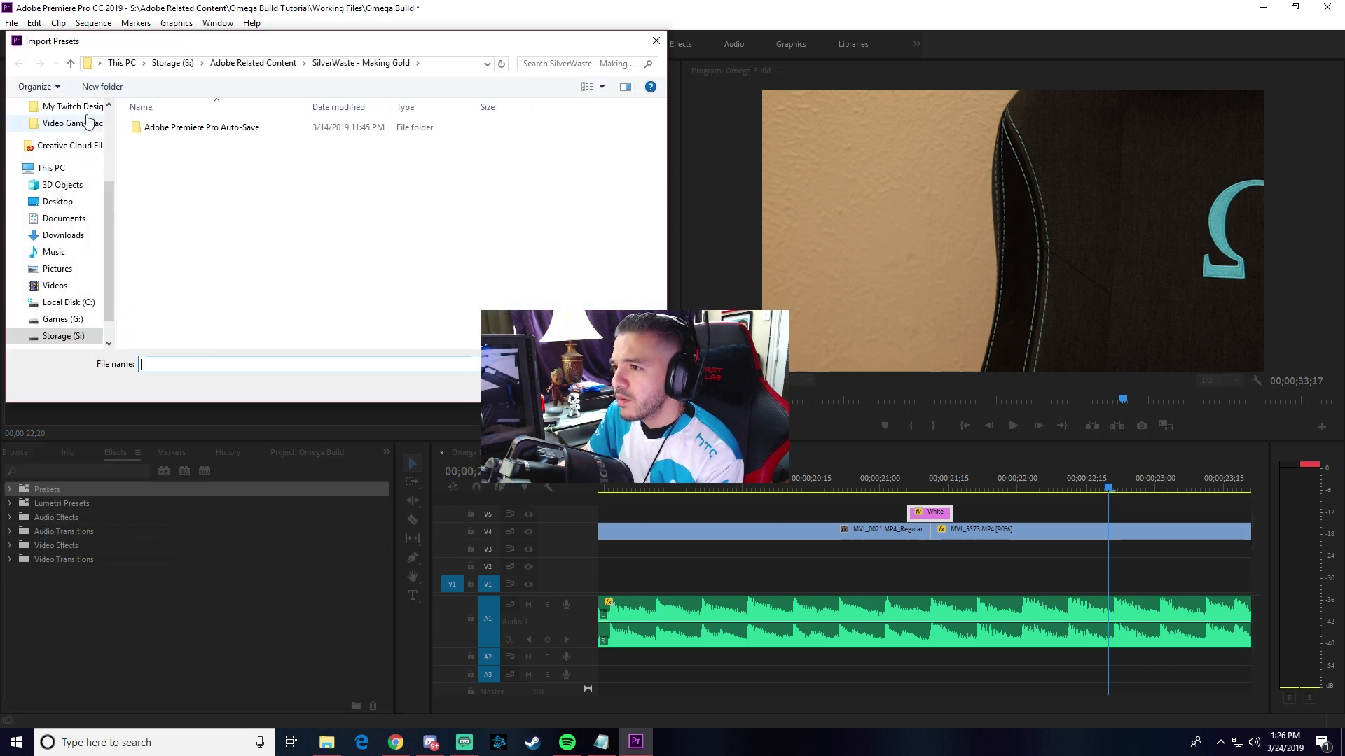
{"action": "scroll", "coordinate": [110, 213], "scroll_direction": "up", "scroll_amount": 1}
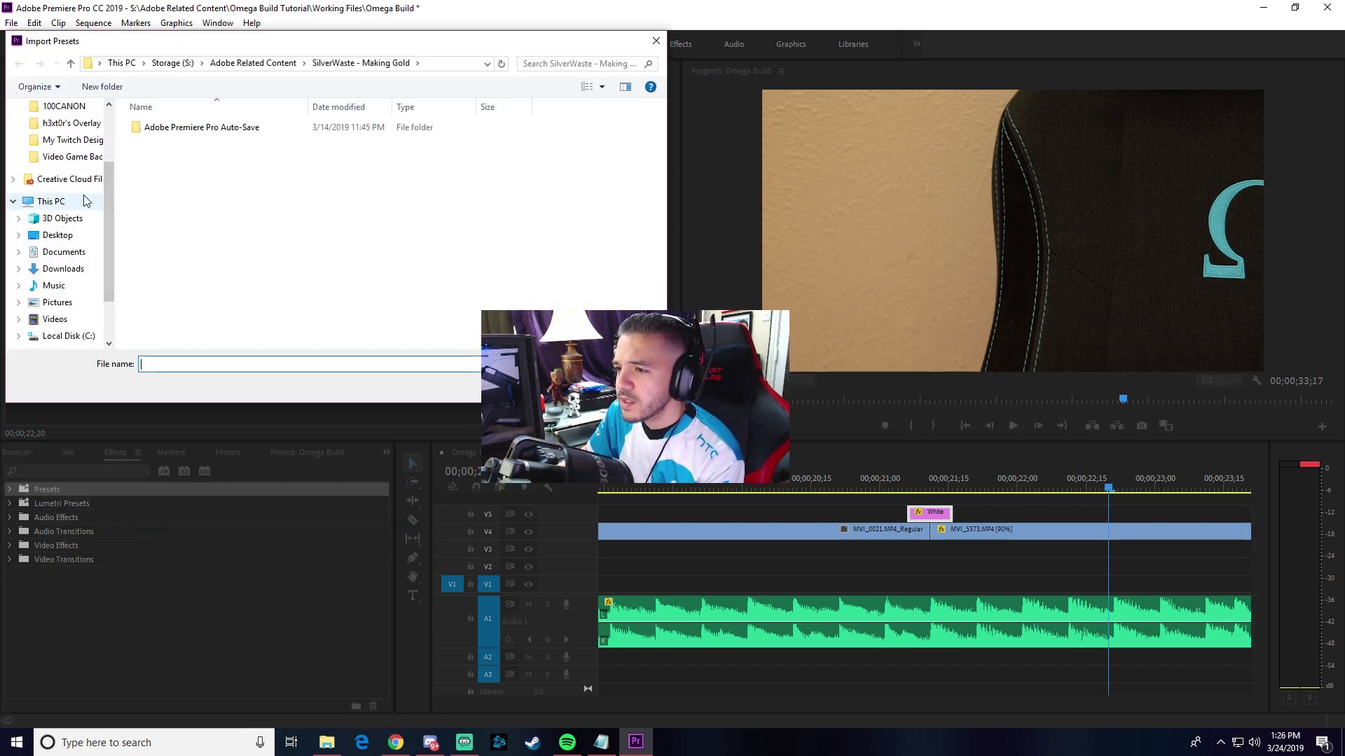
{"action": "scroll", "coordinate": [112, 182], "scroll_direction": "up", "scroll_amount": 2}
{"action": "left_click", "coordinate": [56, 134]}
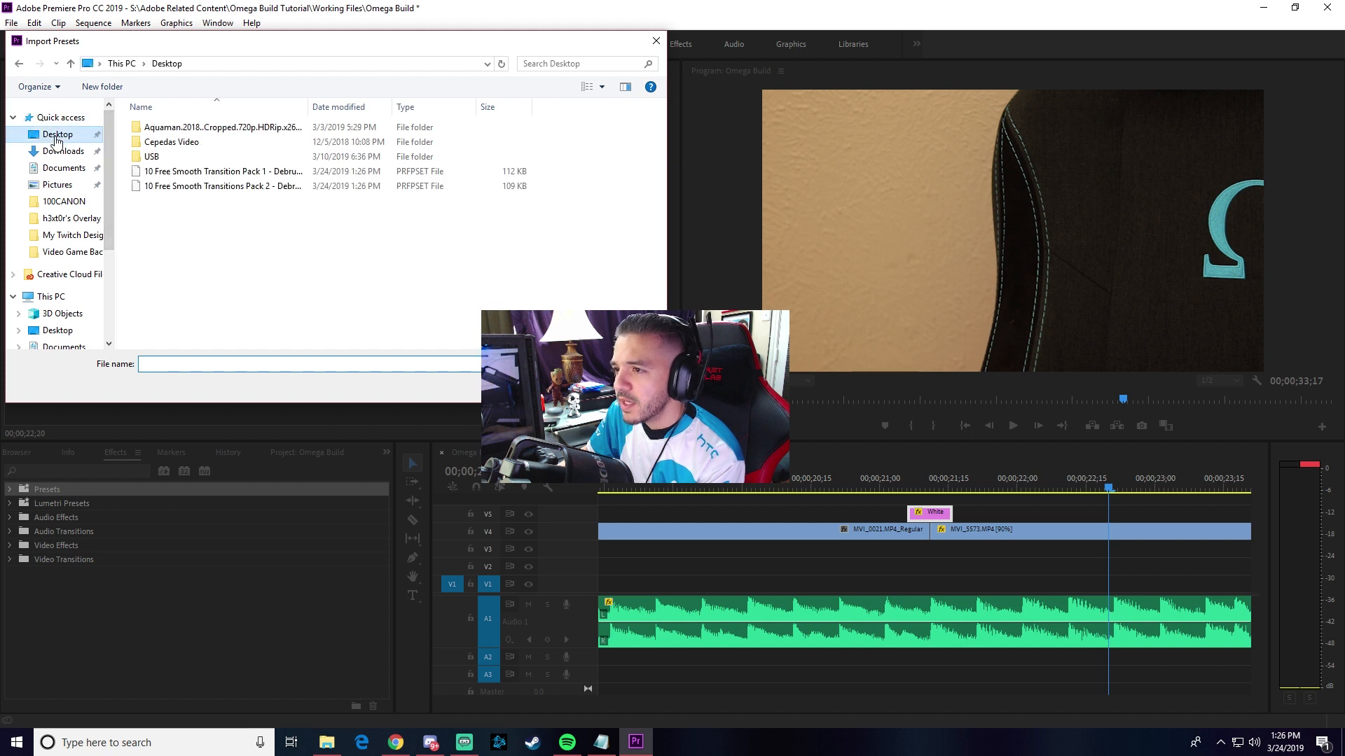
{"action": "left_click", "coordinate": [197, 172]}
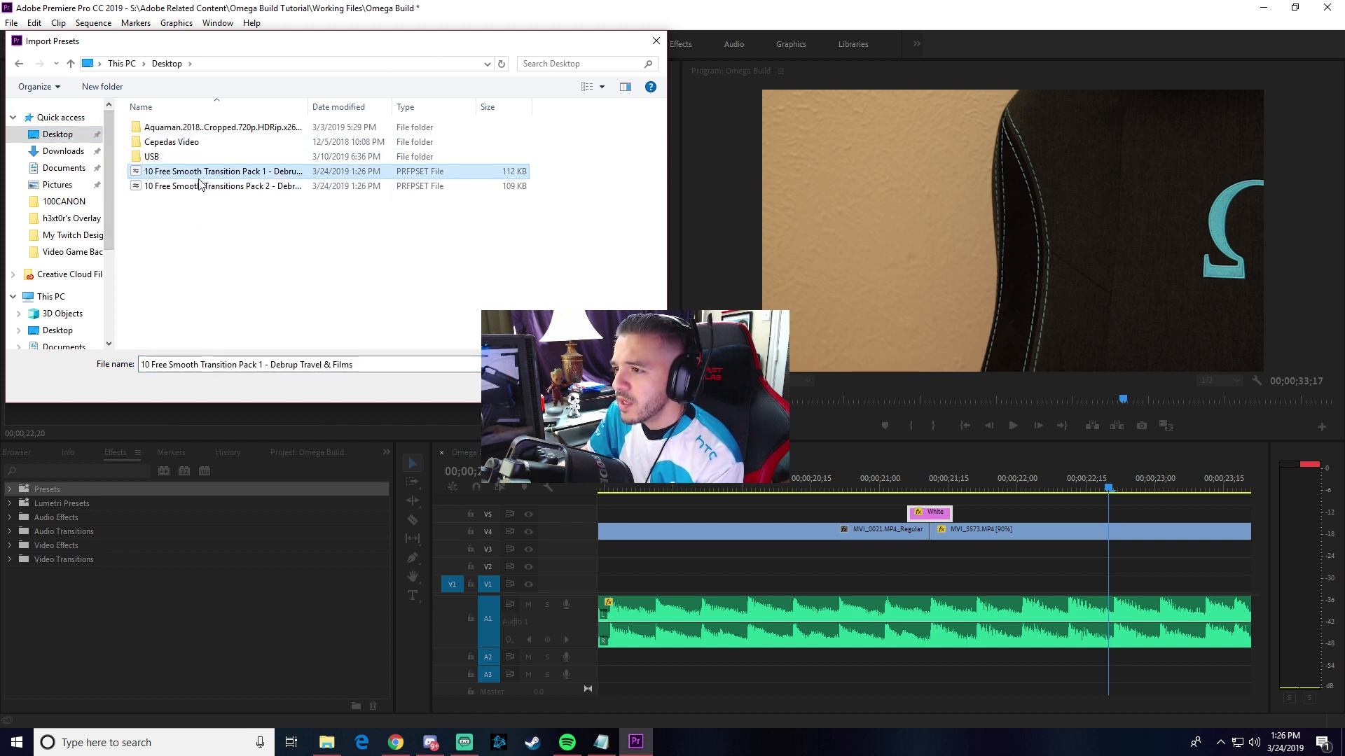
{"action": "left_click", "coordinate": [179, 174]}
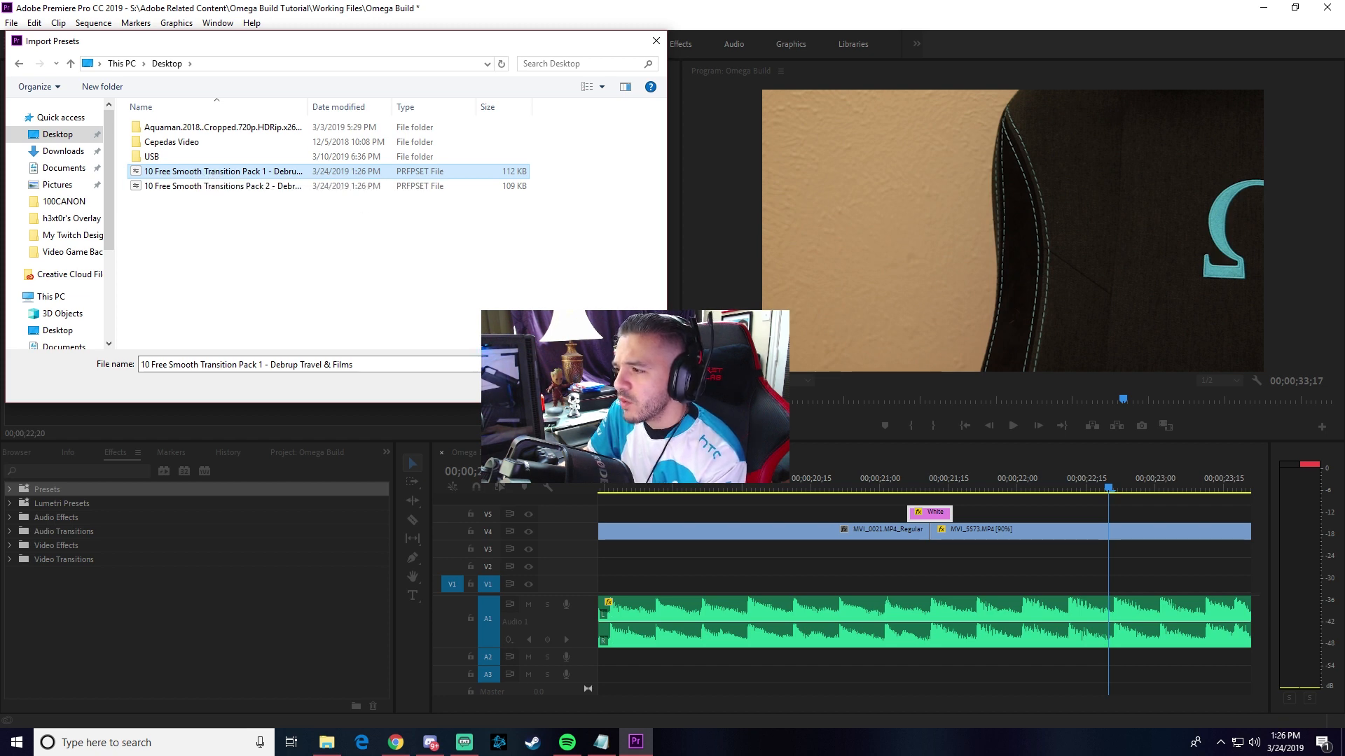
{"action": "key", "text": "Return"}
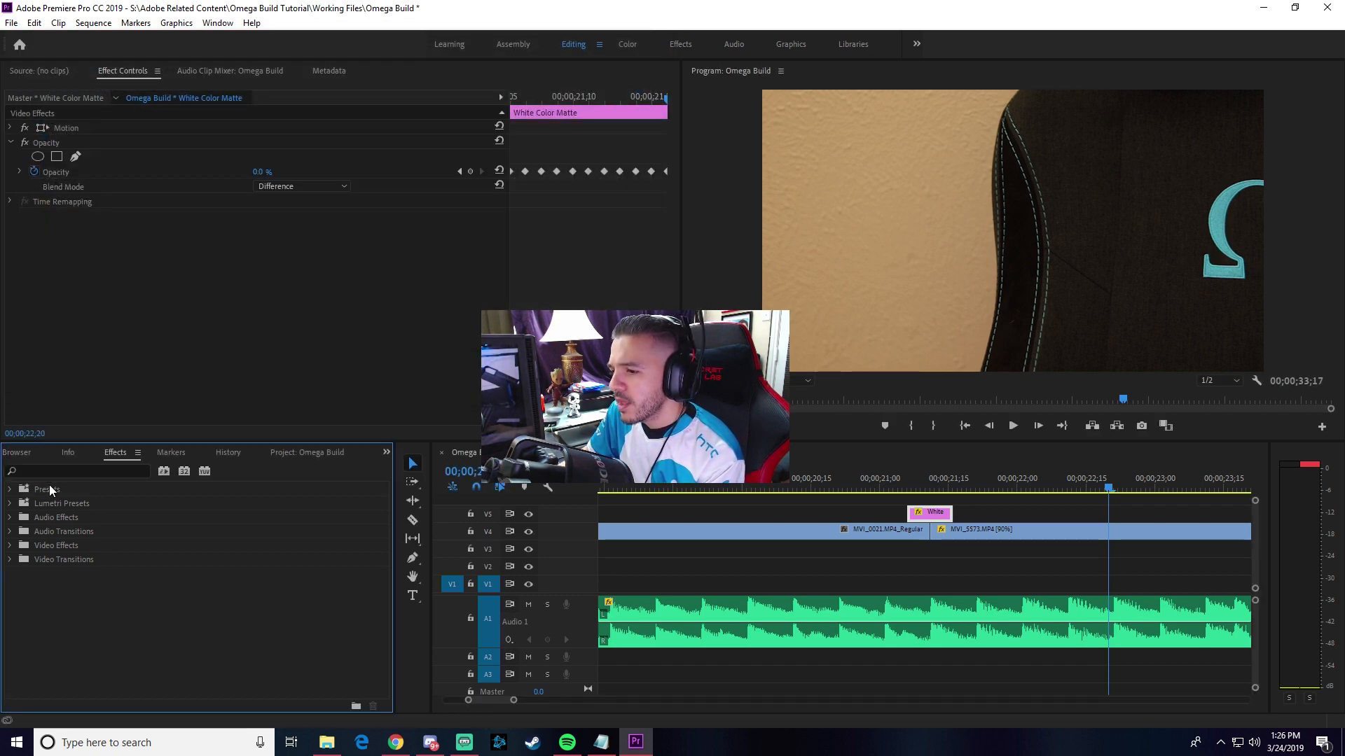
Expand the Presets bin and select the imported 10 Free Smooth Transition Pack 1 bin
{"action": "left_click", "coordinate": [49, 489]}
{"action": "left_click", "coordinate": [10, 489]}
{"action": "left_click", "coordinate": [17, 532]}
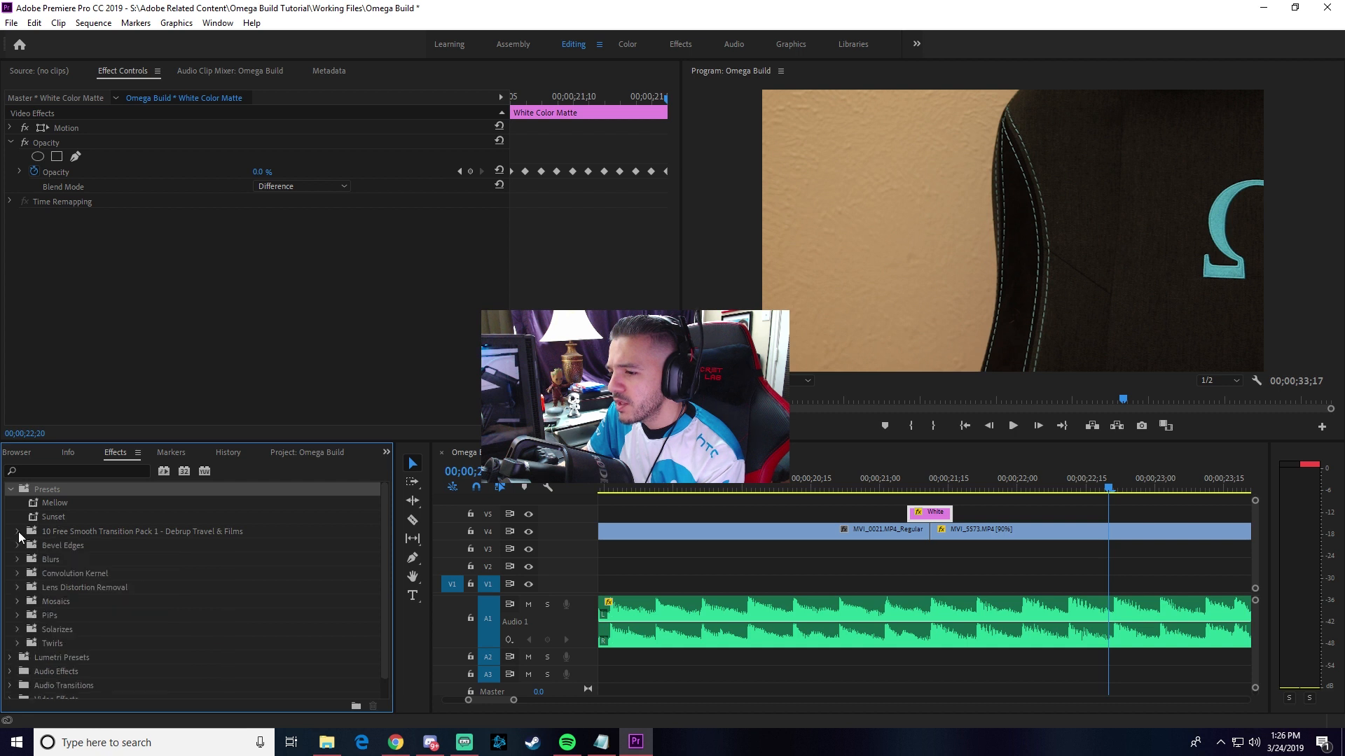
{"action": "left_click", "coordinate": [103, 537]}
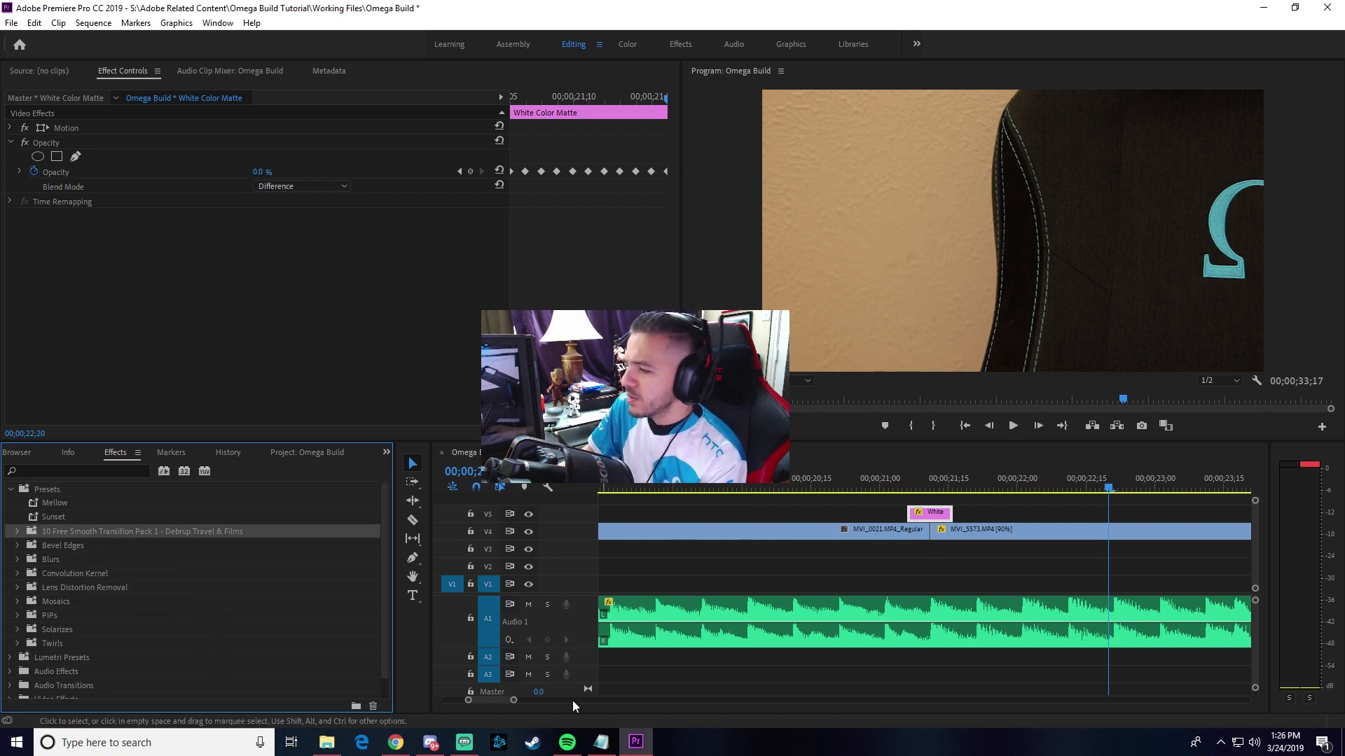
Remove the White Color Matte from V5 above the cut between MVI_0021 and MVI_5573
{"action": "left_click_drag", "start_coordinate": [512, 700], "coordinate": [575, 705]}
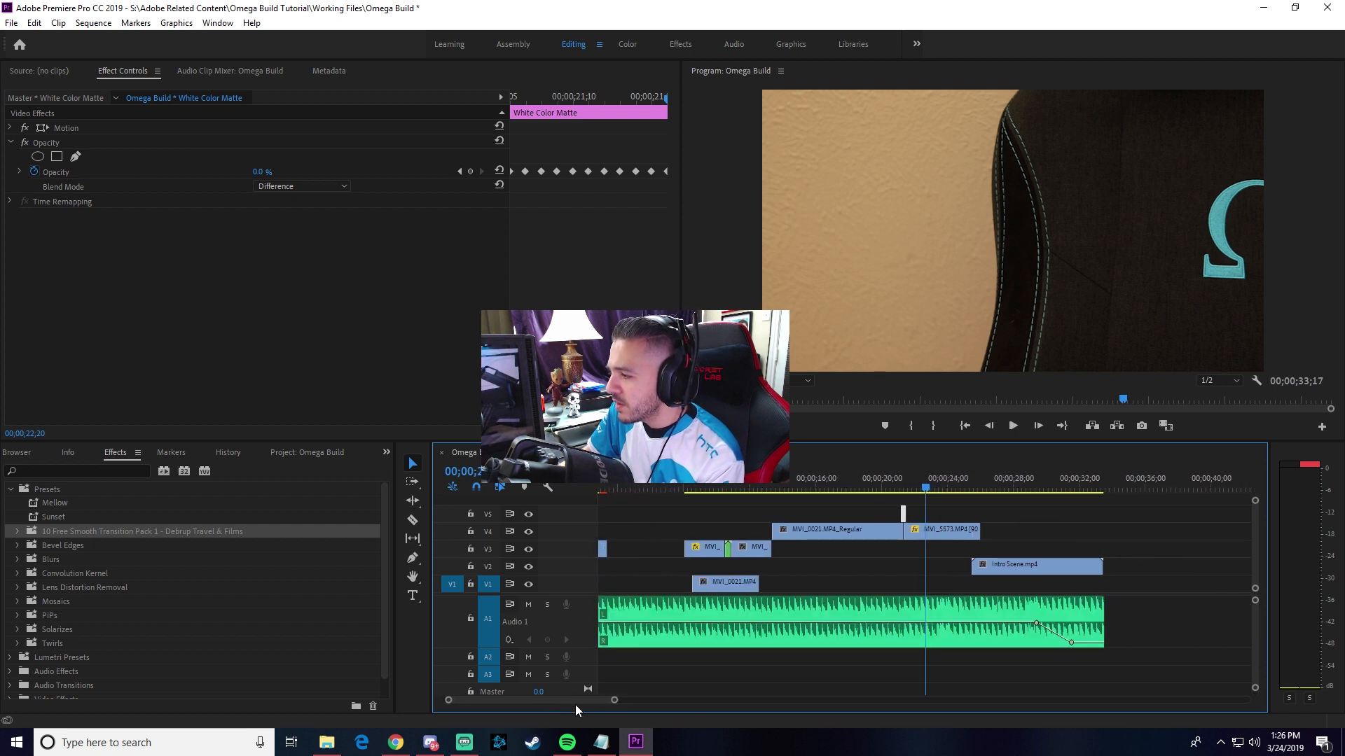
{"action": "left_click", "coordinate": [923, 515]}
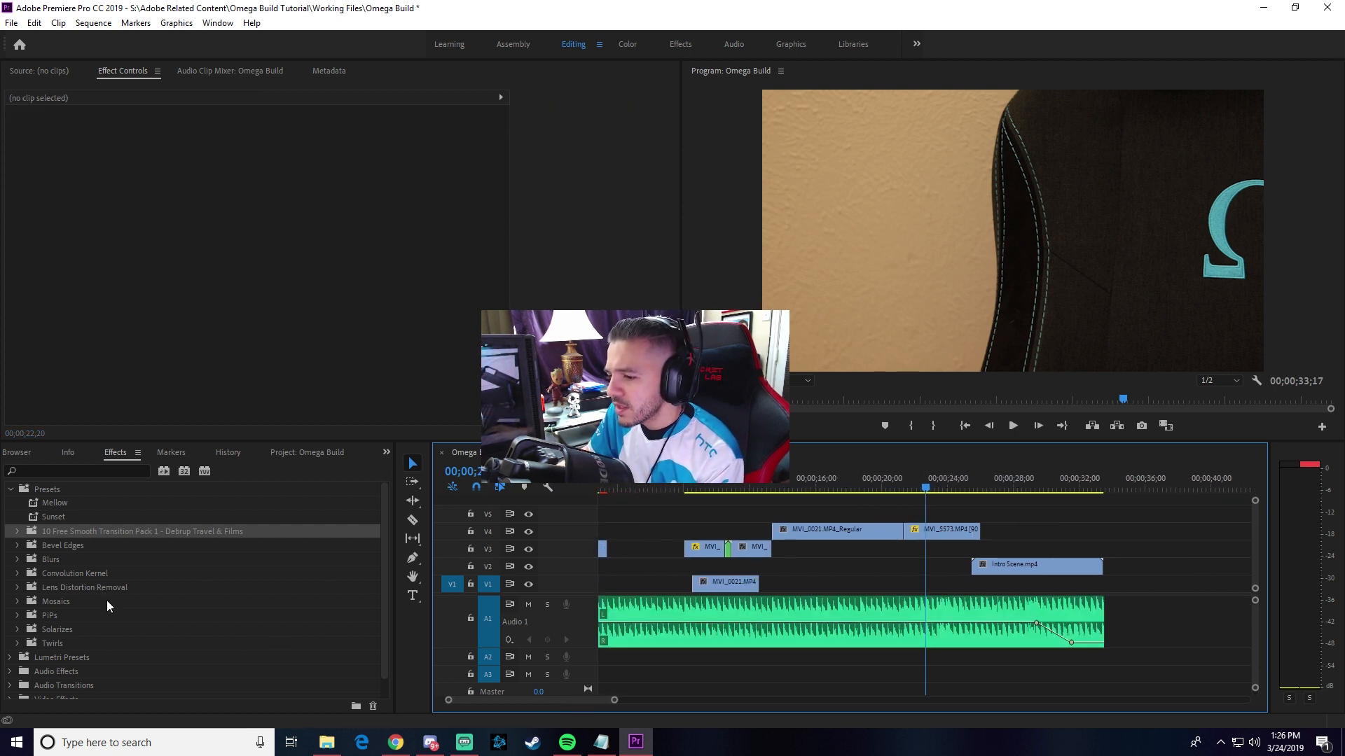
Create a new adjustment layer with the default settings and place it on V5 over the cut between MVI_0021 and MVI_5573
{"action": "left_click", "coordinate": [10, 454]}
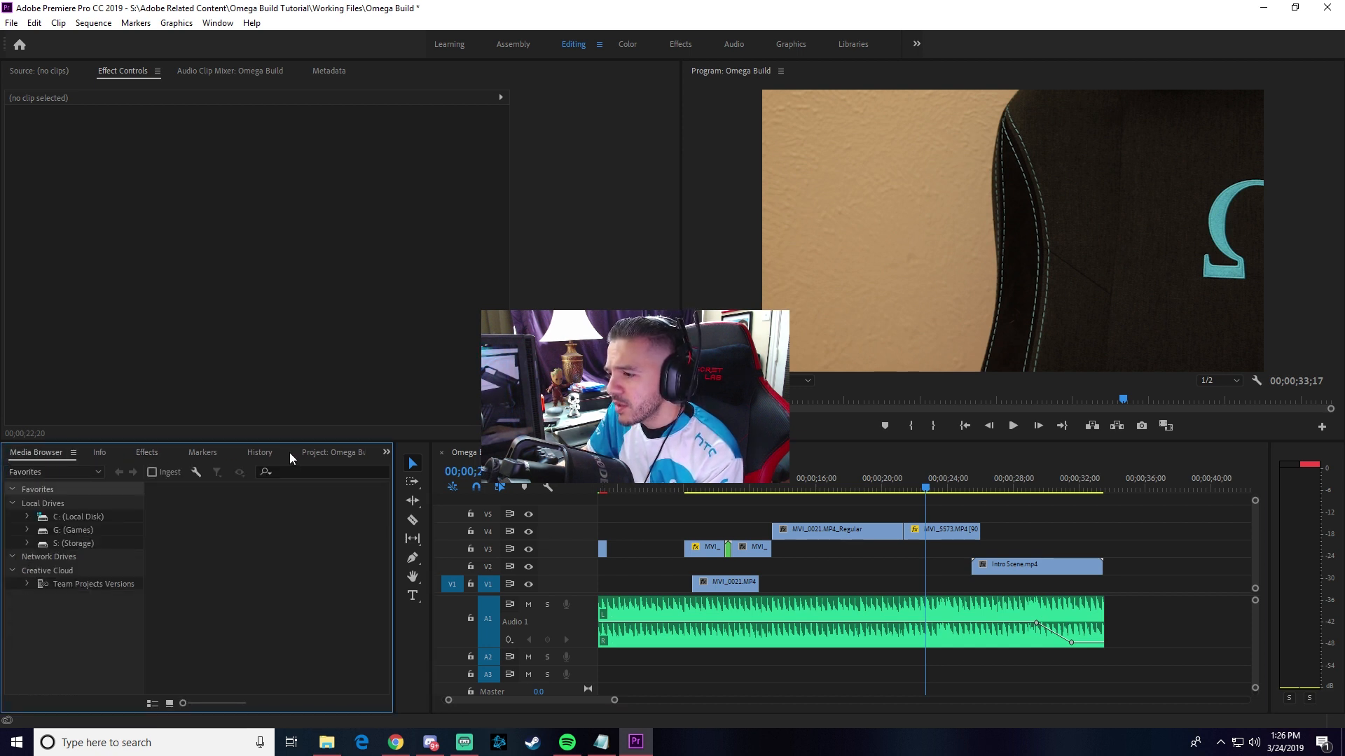
{"action": "left_click", "coordinate": [291, 457]}
{"action": "right_click", "coordinate": [93, 662]}
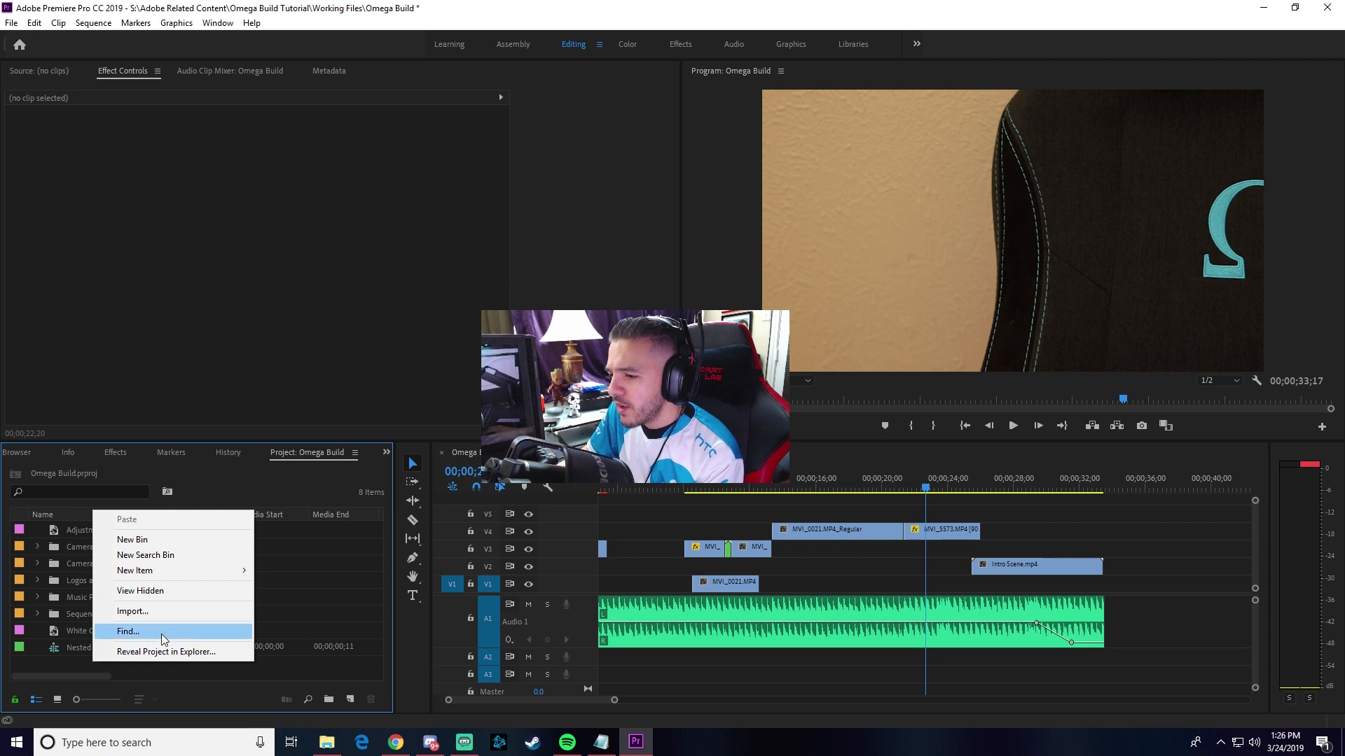
{"action": "mouse_move", "coordinate": [180, 570]}
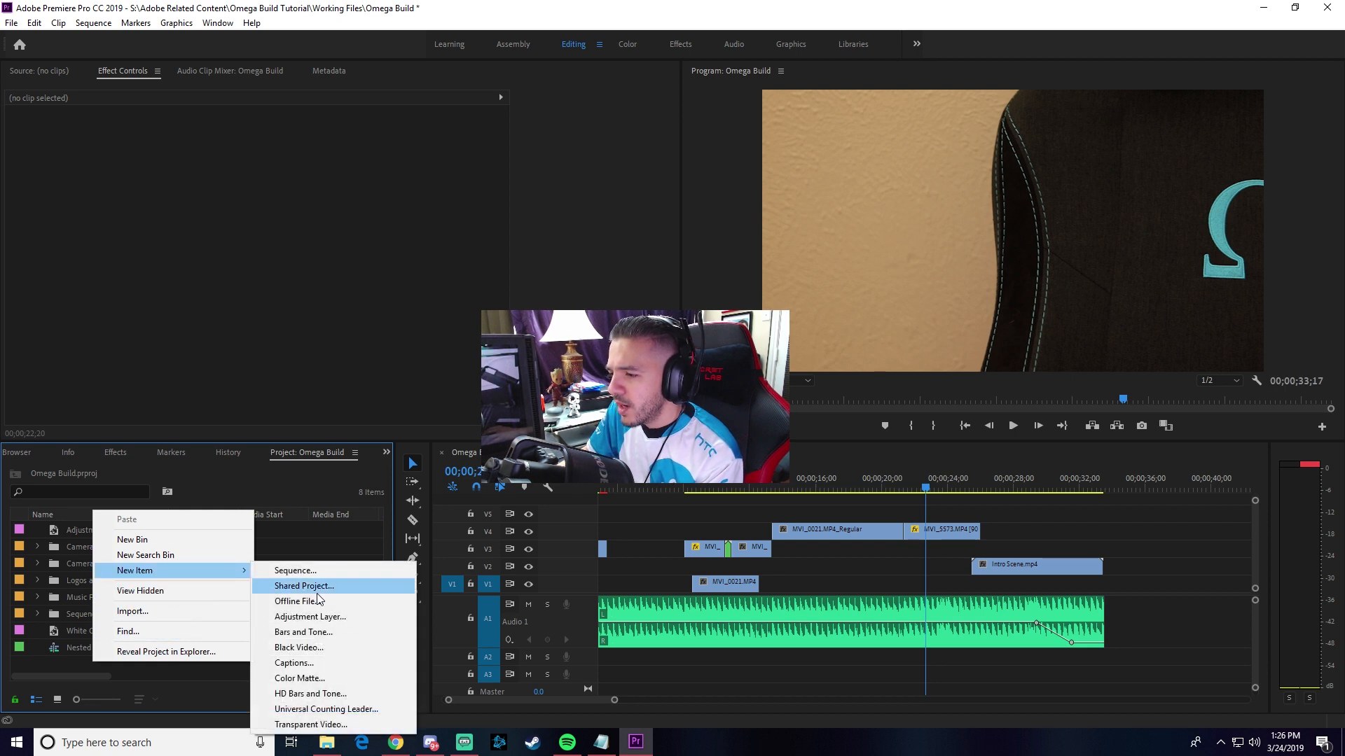
{"action": "left_click", "coordinate": [311, 615]}
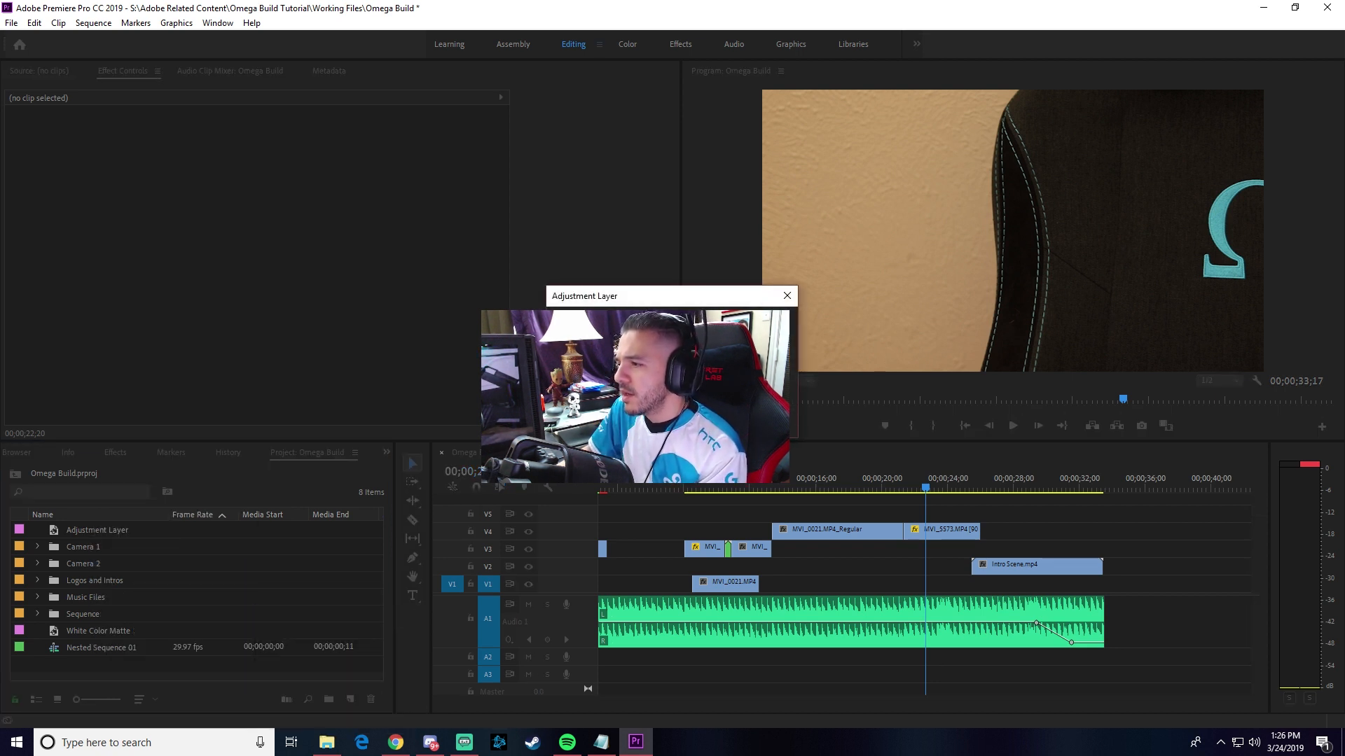
{"action": "key", "text": "Return"}
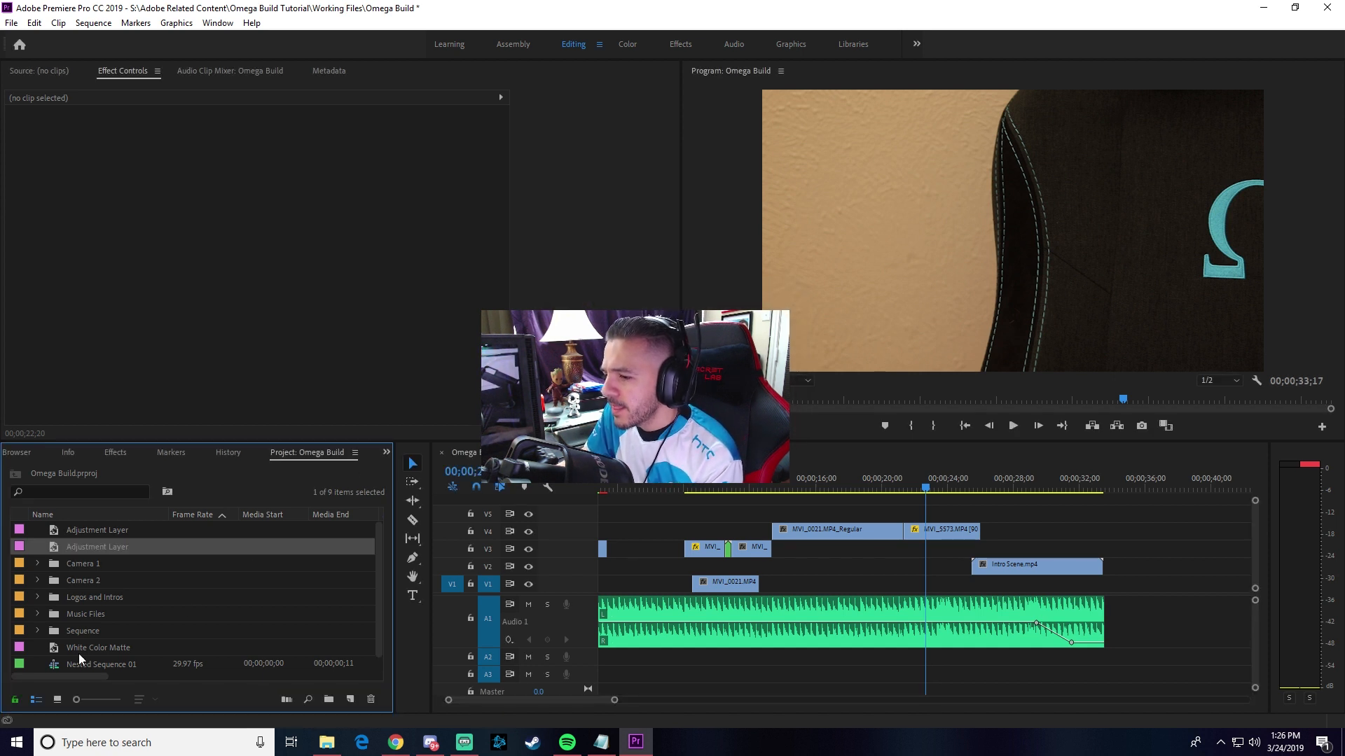
{"action": "left_click_drag", "start_coordinate": [56, 548], "coordinate": [876, 519]}
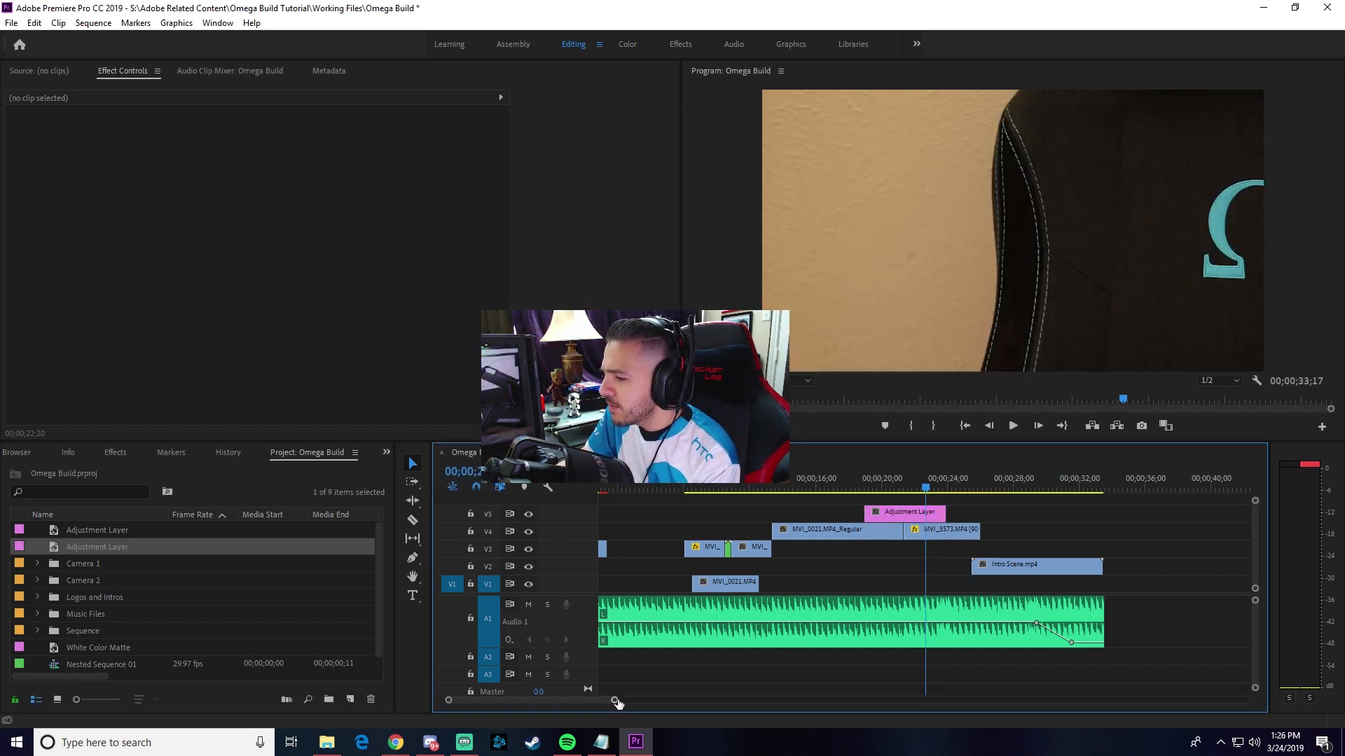
{"action": "left_click_drag", "start_coordinate": [614, 700], "coordinate": [607, 702]}
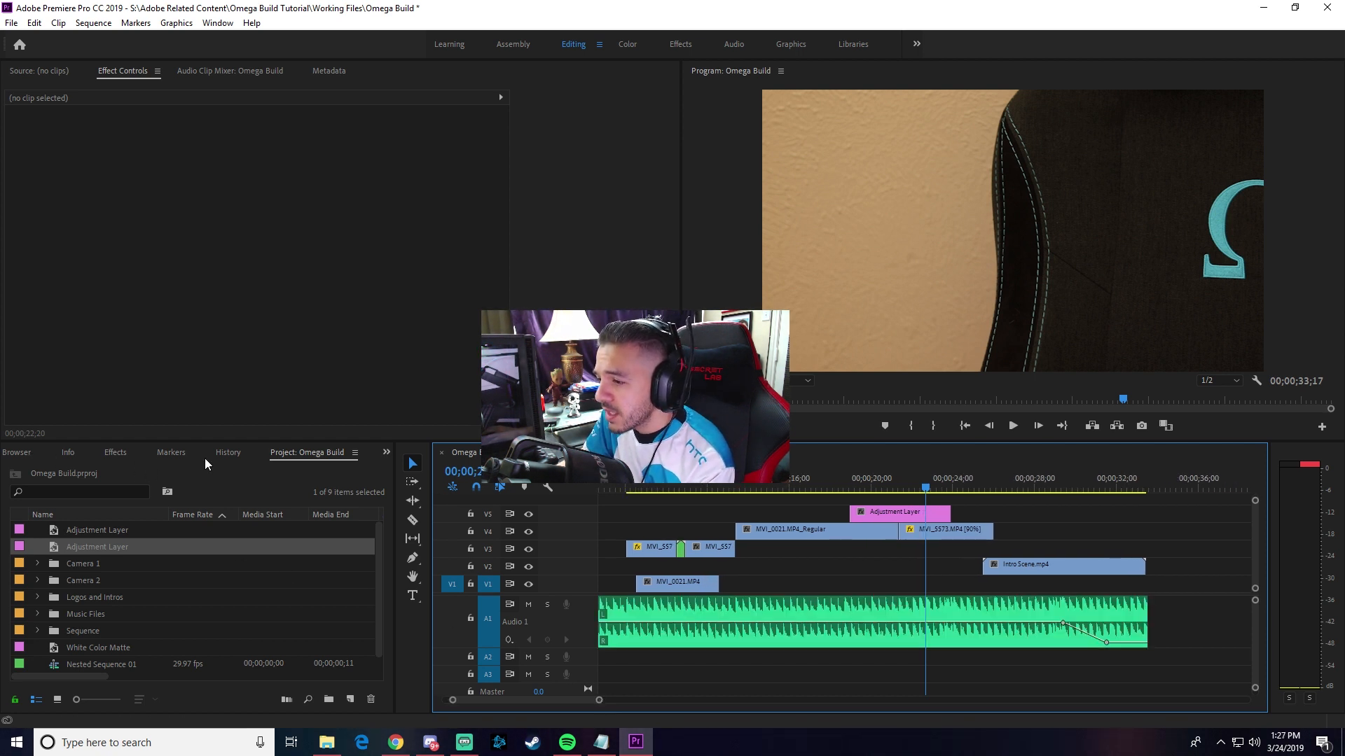
Expand the 10 Free Smooth Transition Pack 1 bin in the effects list and select the 1. Smooth - Slide Down(20 Frames) preset
{"action": "left_click", "coordinate": [116, 453]}
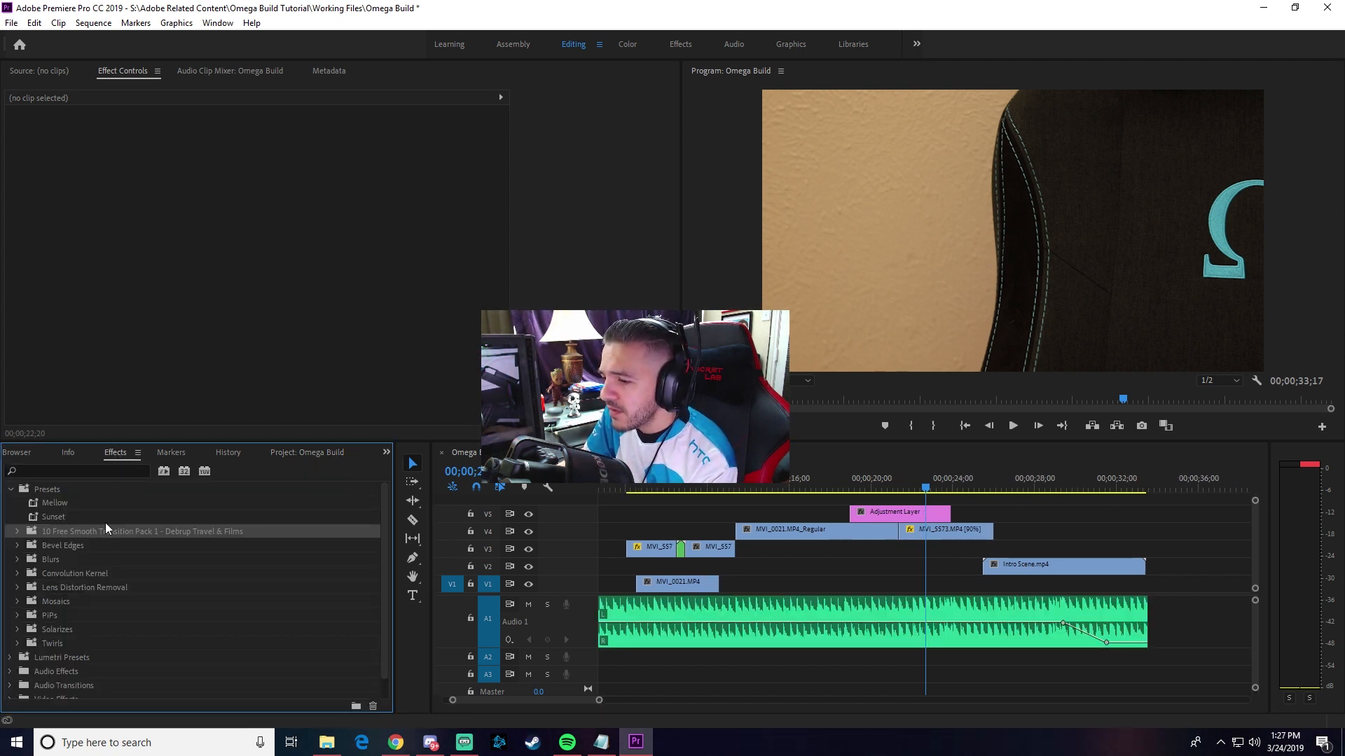
{"action": "left_click", "coordinate": [17, 532]}
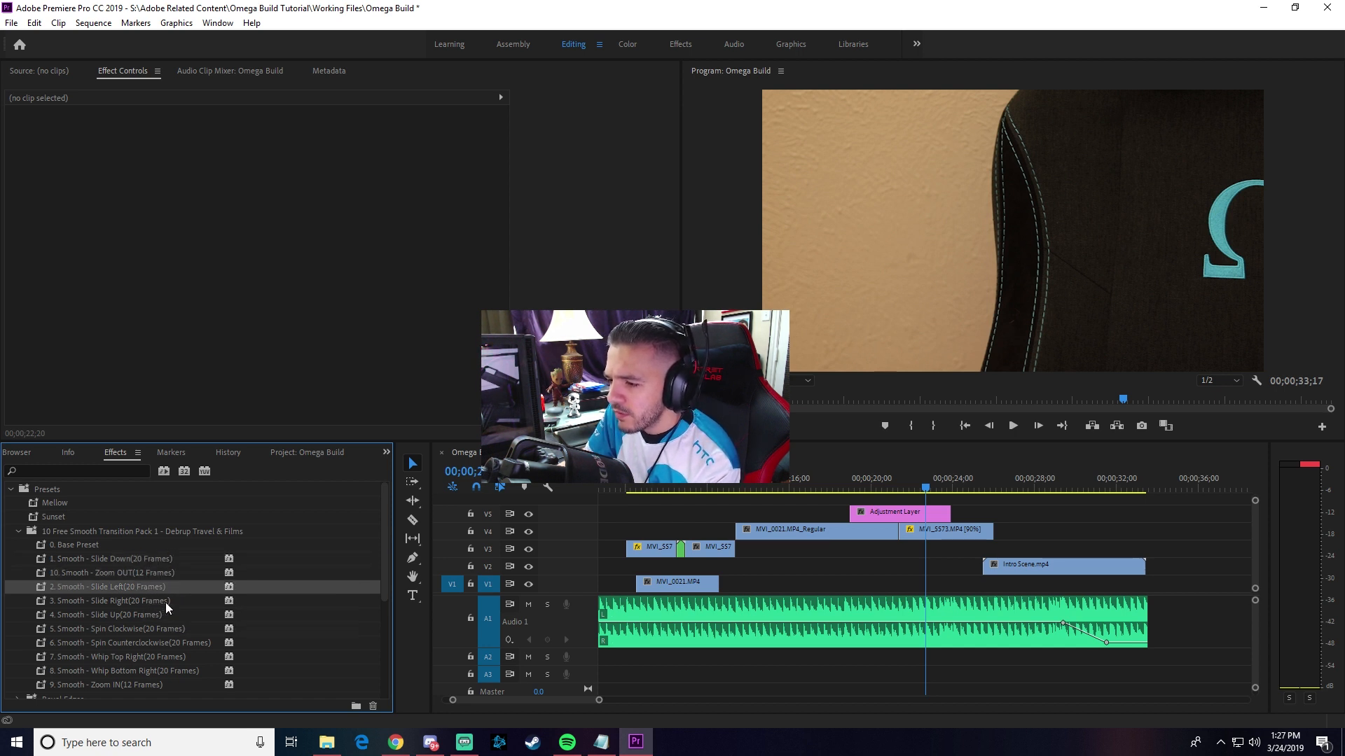
{"action": "left_click", "coordinate": [130, 615]}
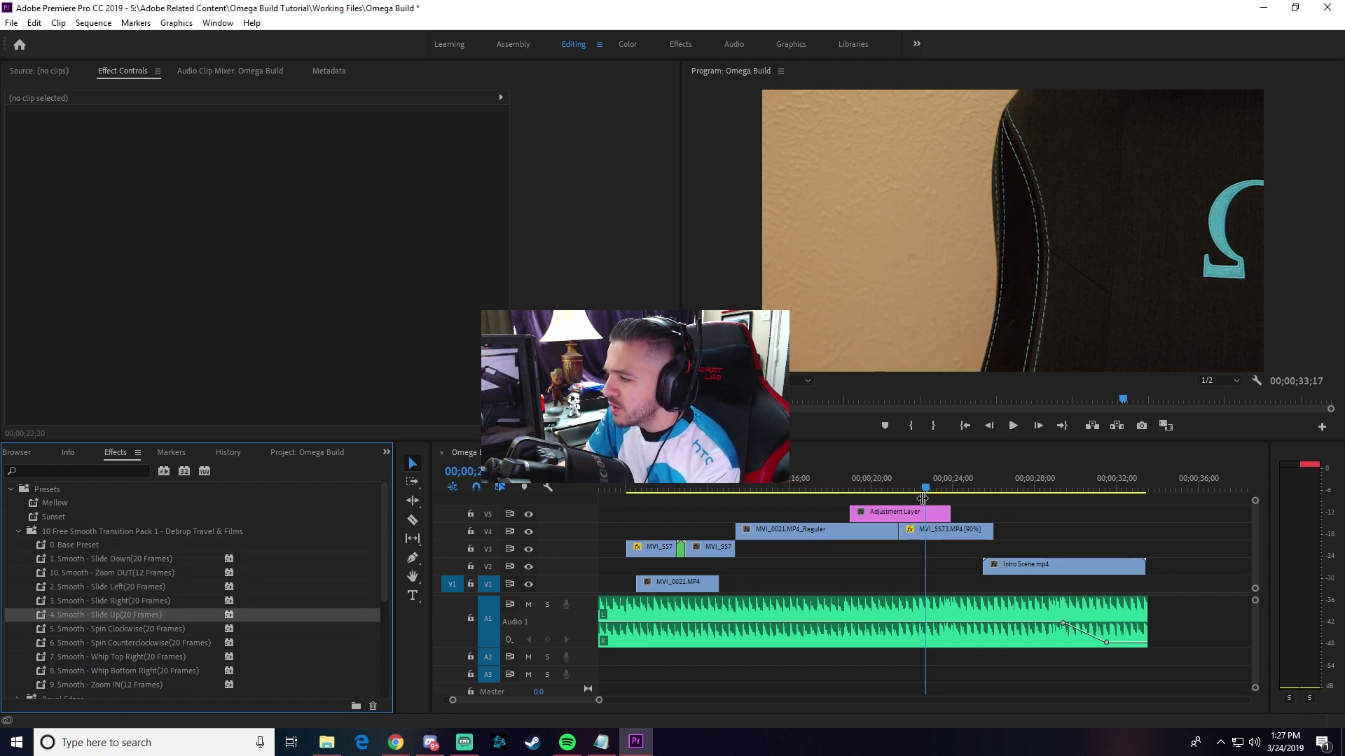
{"action": "left_click", "coordinate": [116, 560]}
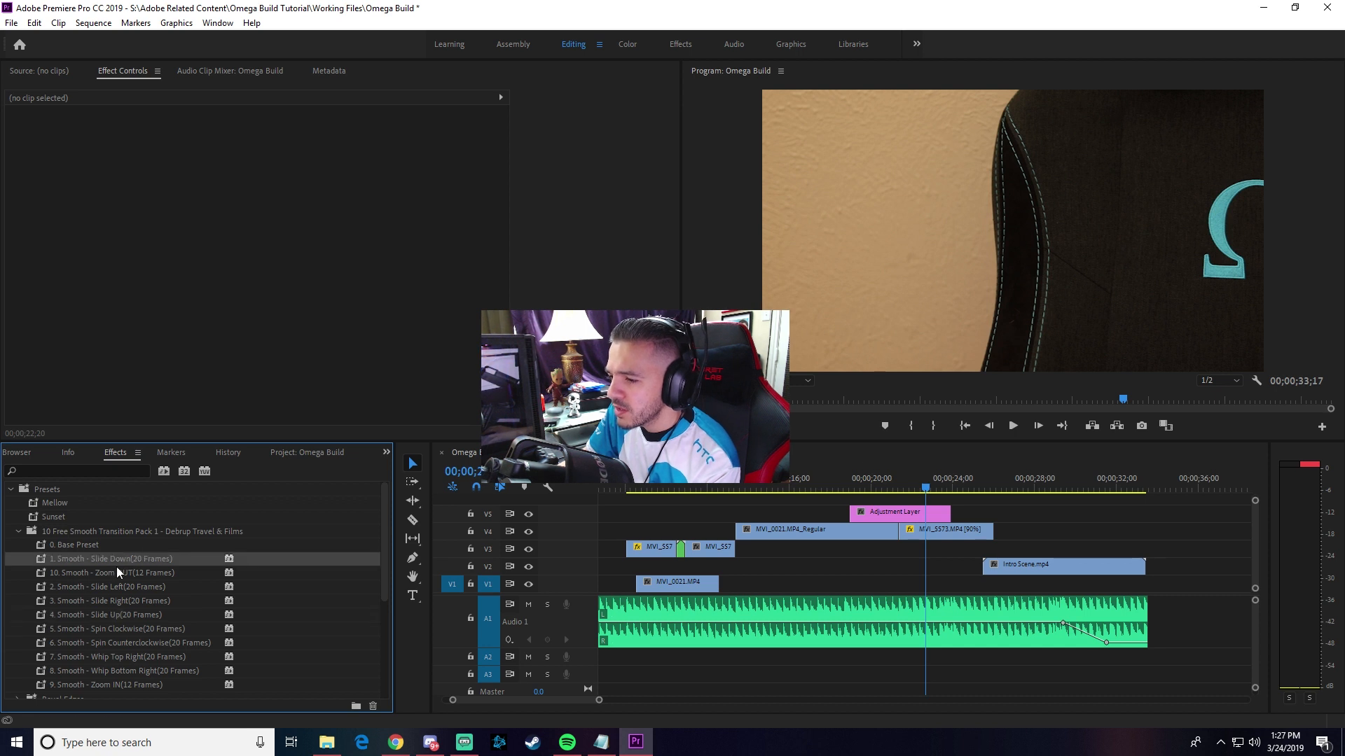
Split the adjustment layer and the MVI_5573 clip ten frames after the cut, at 00;00;21;21
{"action": "left_click_drag", "start_coordinate": [910, 488], "coordinate": [900, 487]}
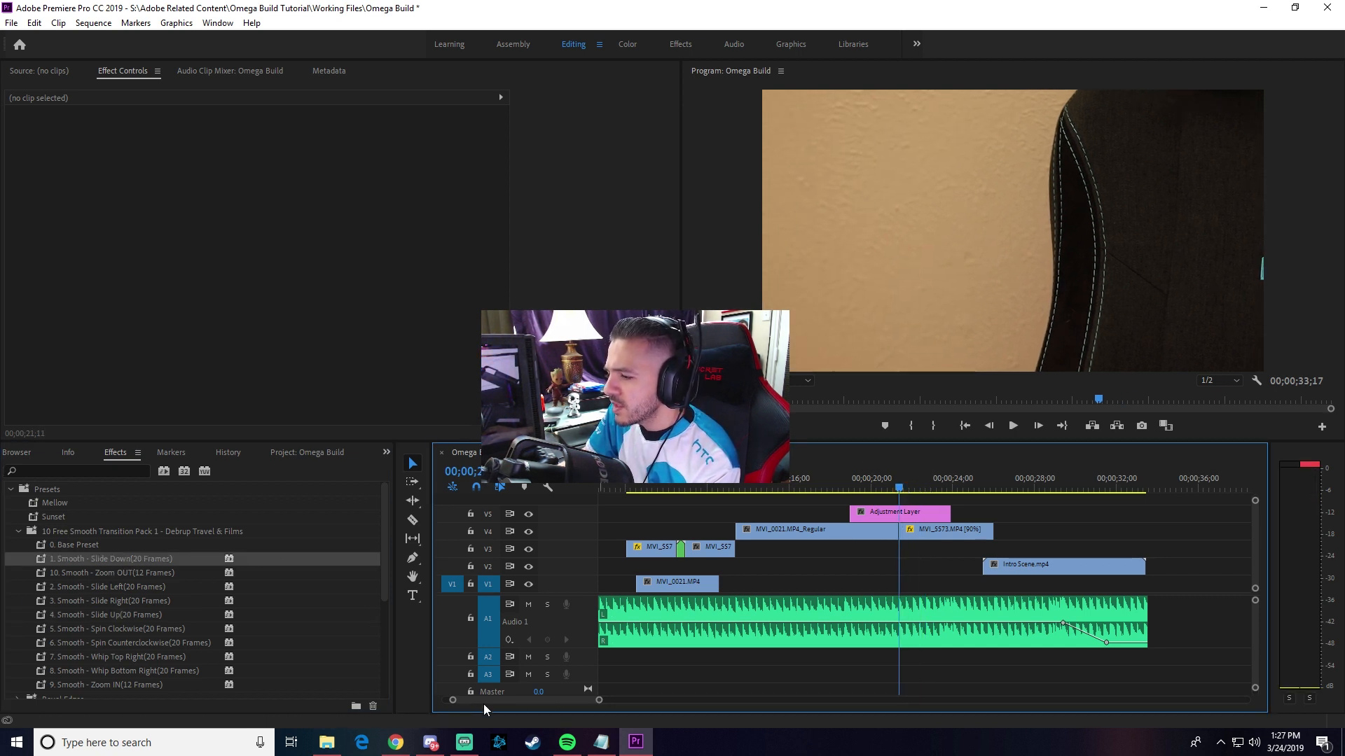
{"action": "left_click_drag", "start_coordinate": [453, 701], "coordinate": [503, 709]}
{"action": "left_click_drag", "start_coordinate": [924, 495], "coordinate": [923, 495]}
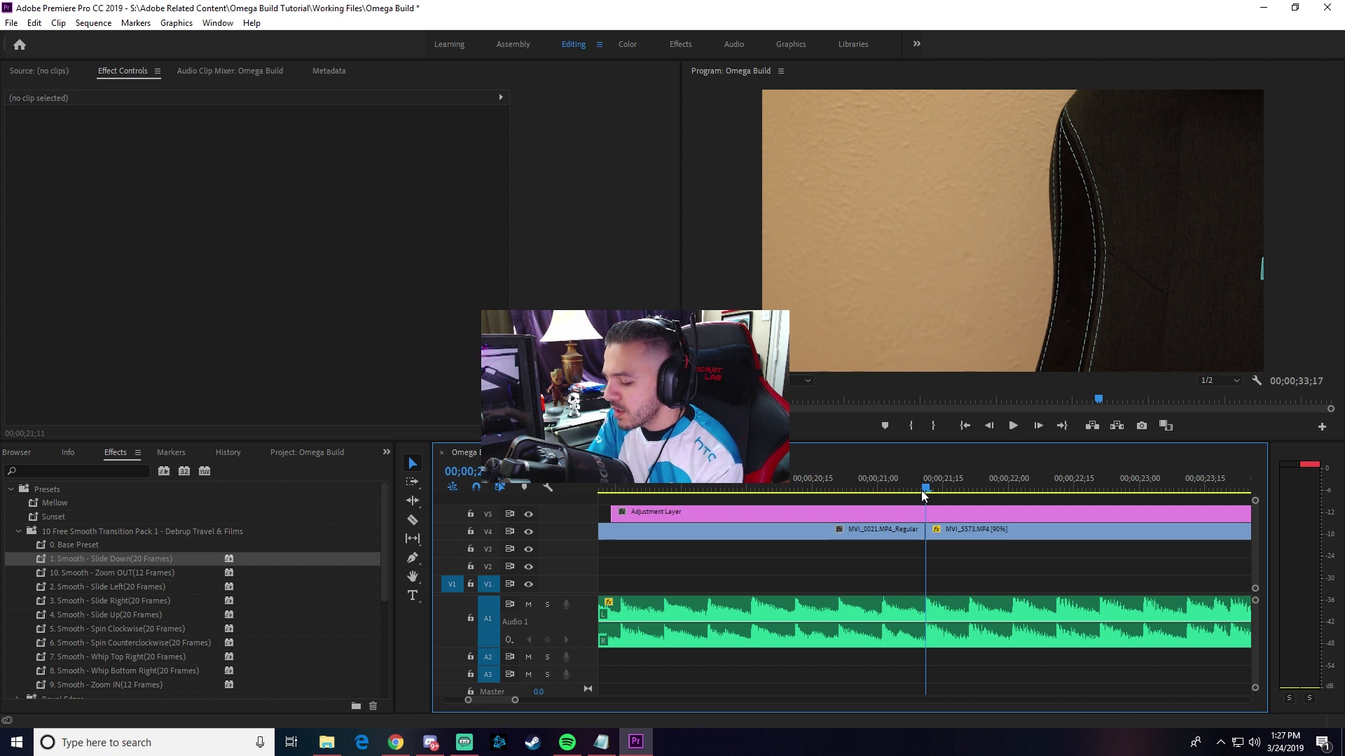
{"action": "key", "text": "shift+Right"}
{"action": "key", "text": "shift+Right"}
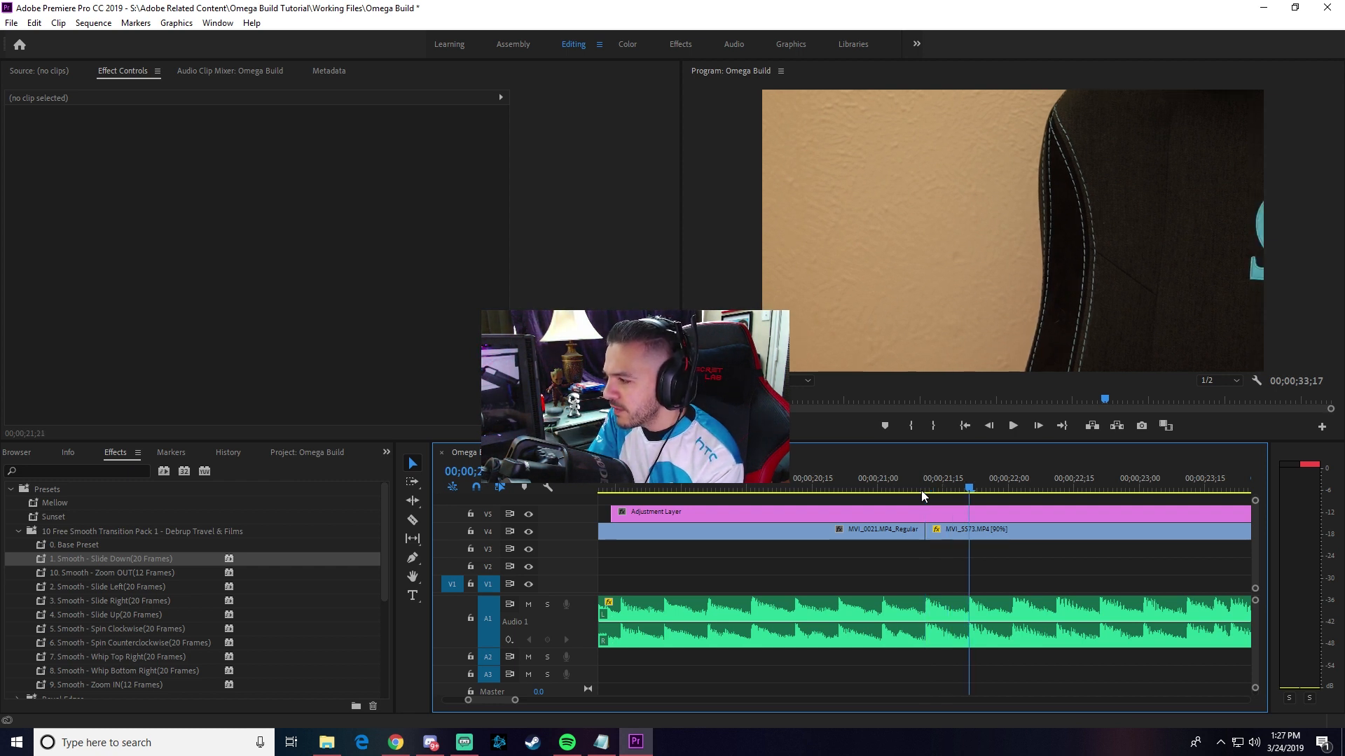
{"action": "left_click", "coordinate": [413, 520]}
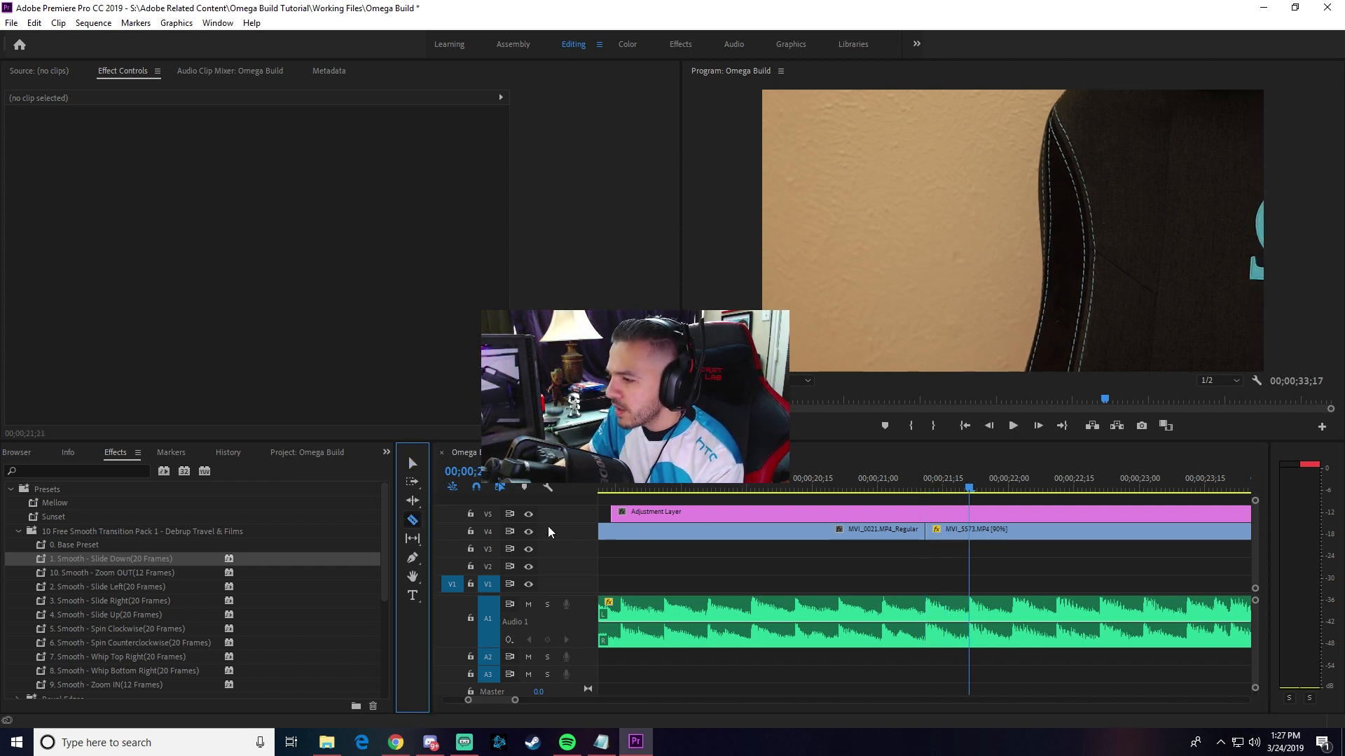
{"action": "left_click", "coordinate": [970, 530]}
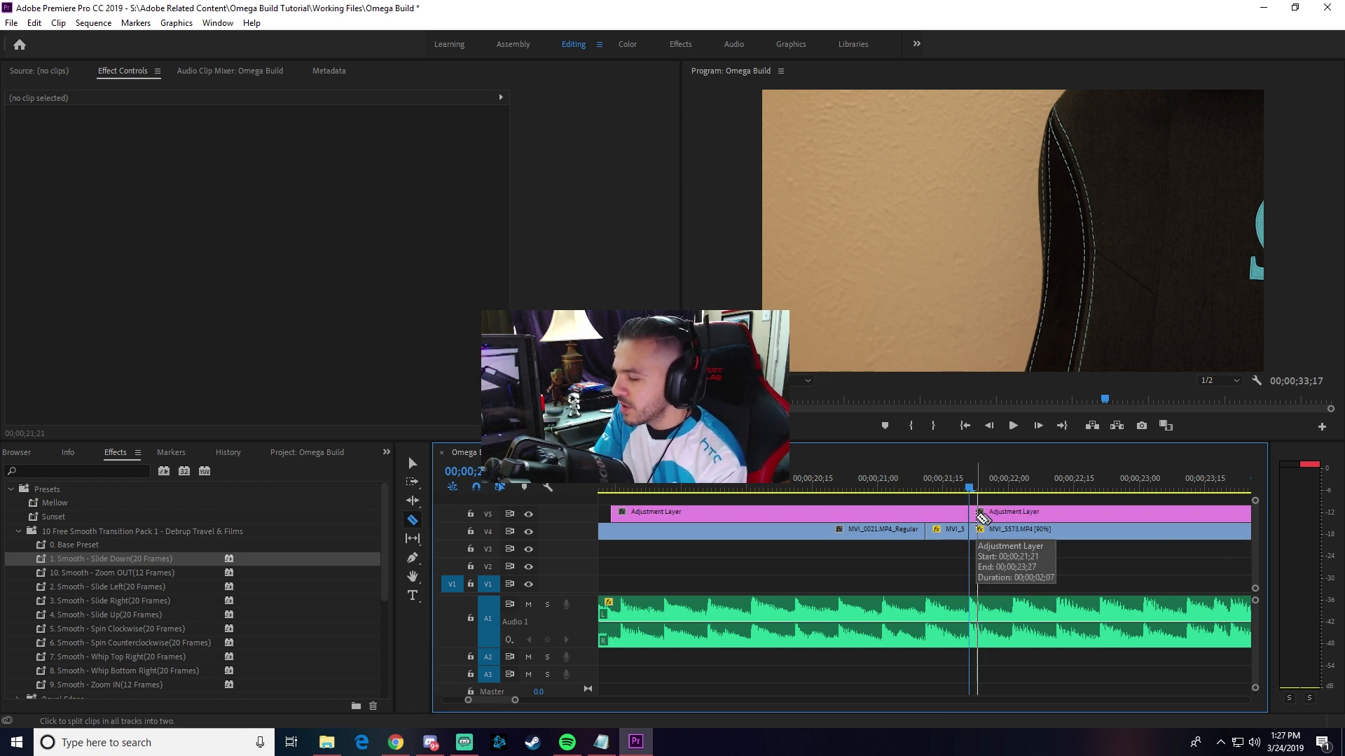
Split the MVI_0021 clip and the adjustment layer ten frames before the cut, at 00;00;21;01
{"action": "key", "text": "shift+Left"}
{"action": "key", "text": "shift+Left"}
{"action": "key", "text": "shift+Left"}
{"action": "key", "text": "shift+Left"}
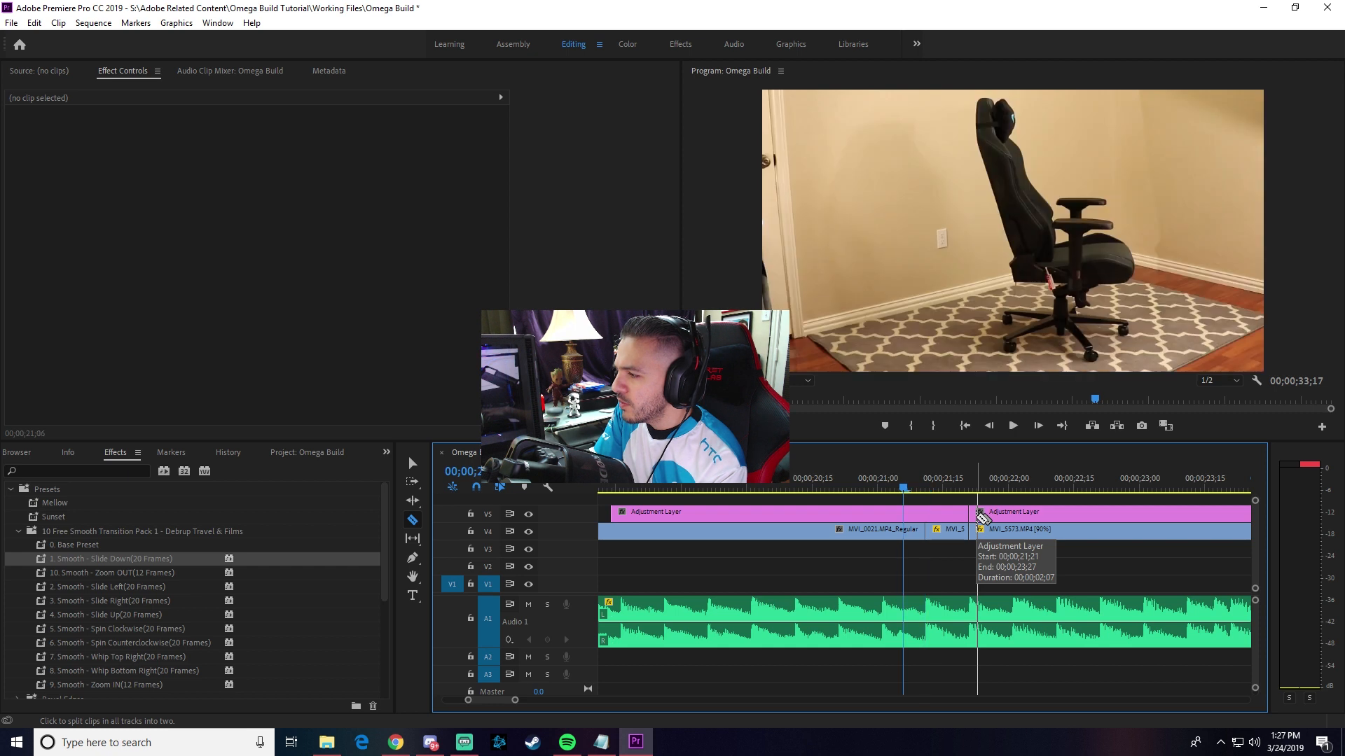
{"action": "left_click", "coordinate": [884, 516]}
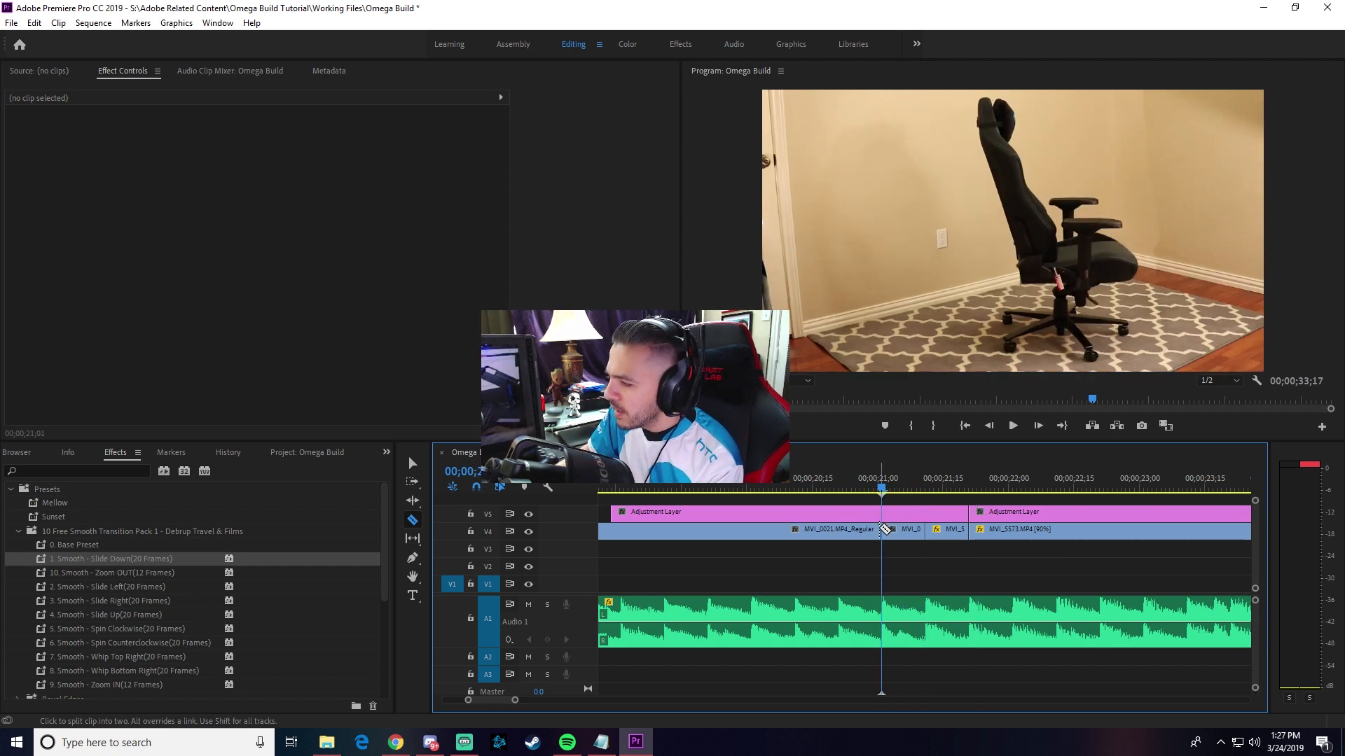
{"action": "left_click", "coordinate": [883, 512]}
{"action": "key", "text": "v"}
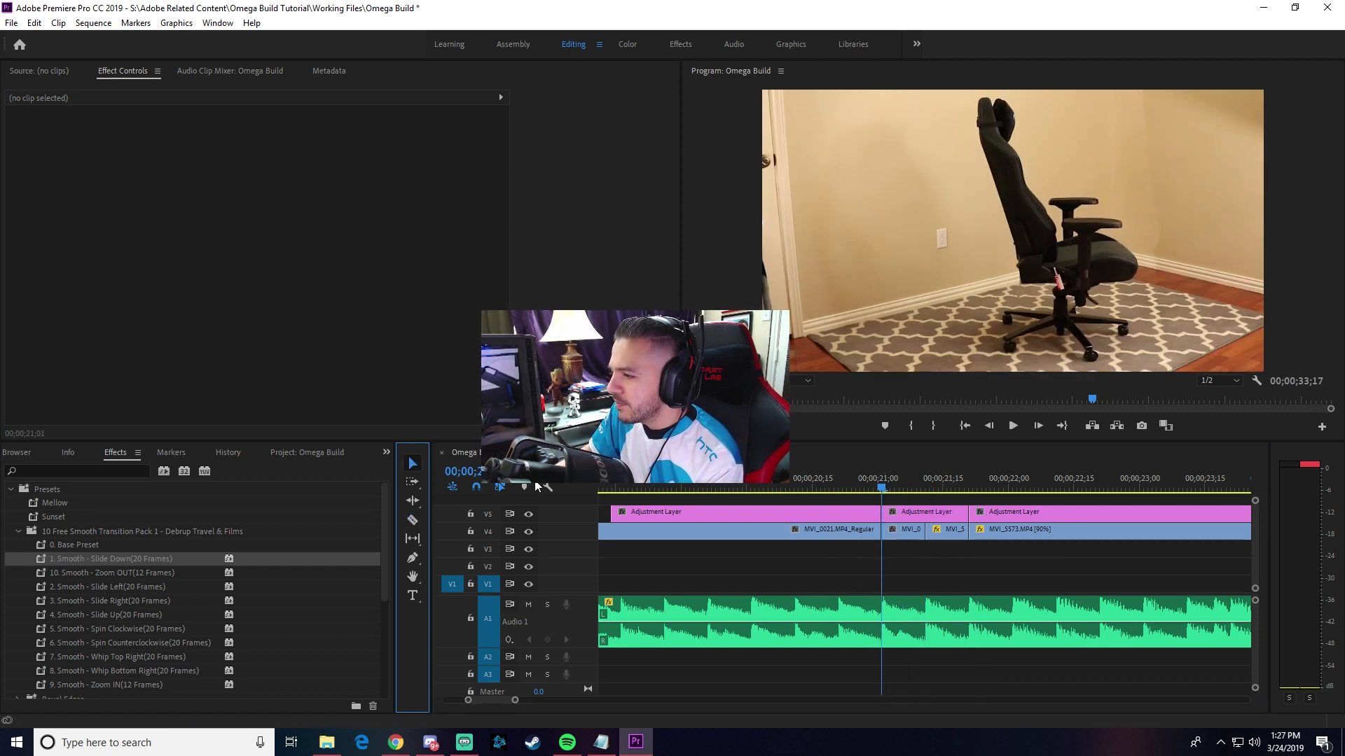
Delete the outer adjustment layer pieces on V5, keeping only the 20-frame piece centred over the cut
{"action": "left_click", "coordinate": [836, 511]}
{"action": "key", "text": "Delete"}
{"action": "left_click", "coordinate": [980, 512]}
{"action": "key", "text": "Delete"}
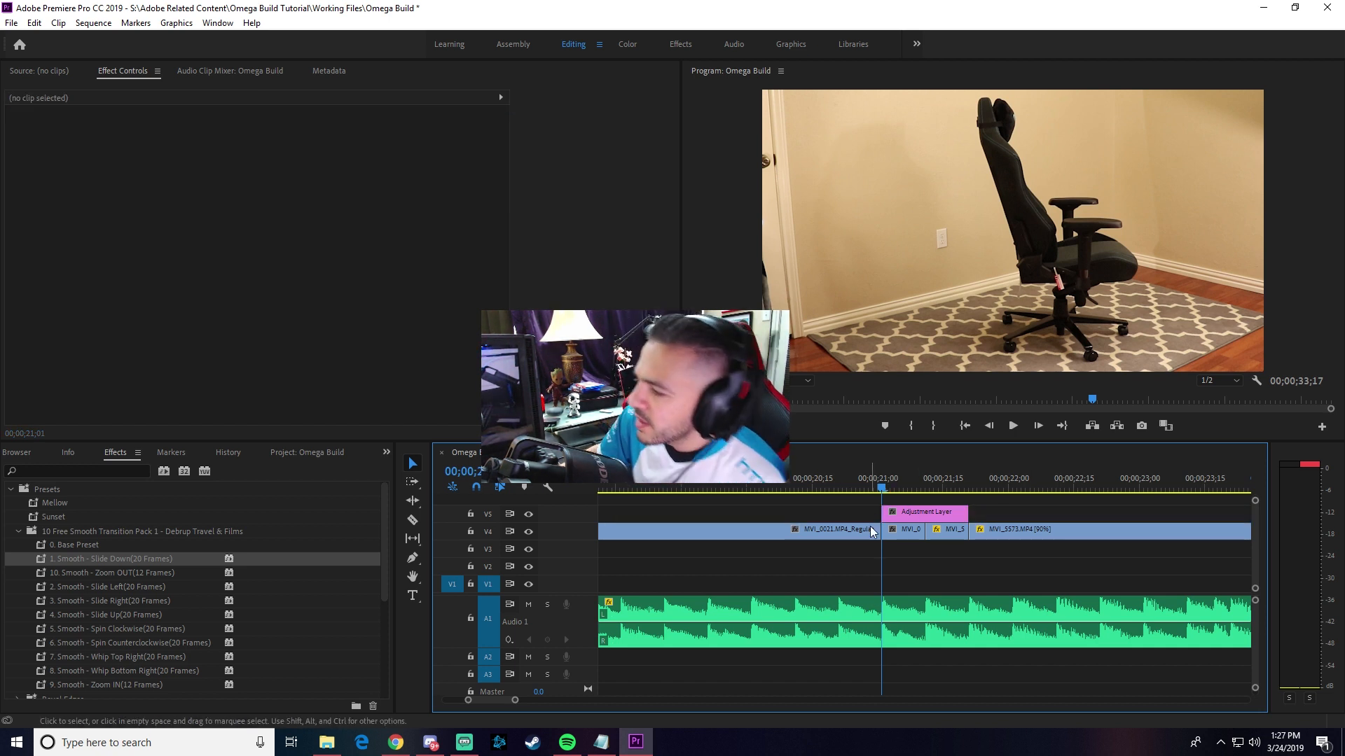
Apply the 1. Smooth - Slide Down(20 Frames) preset to the 20-frame adjustment layer over the cut
{"action": "left_click", "coordinate": [898, 536]}
{"action": "left_click", "coordinate": [956, 532]}
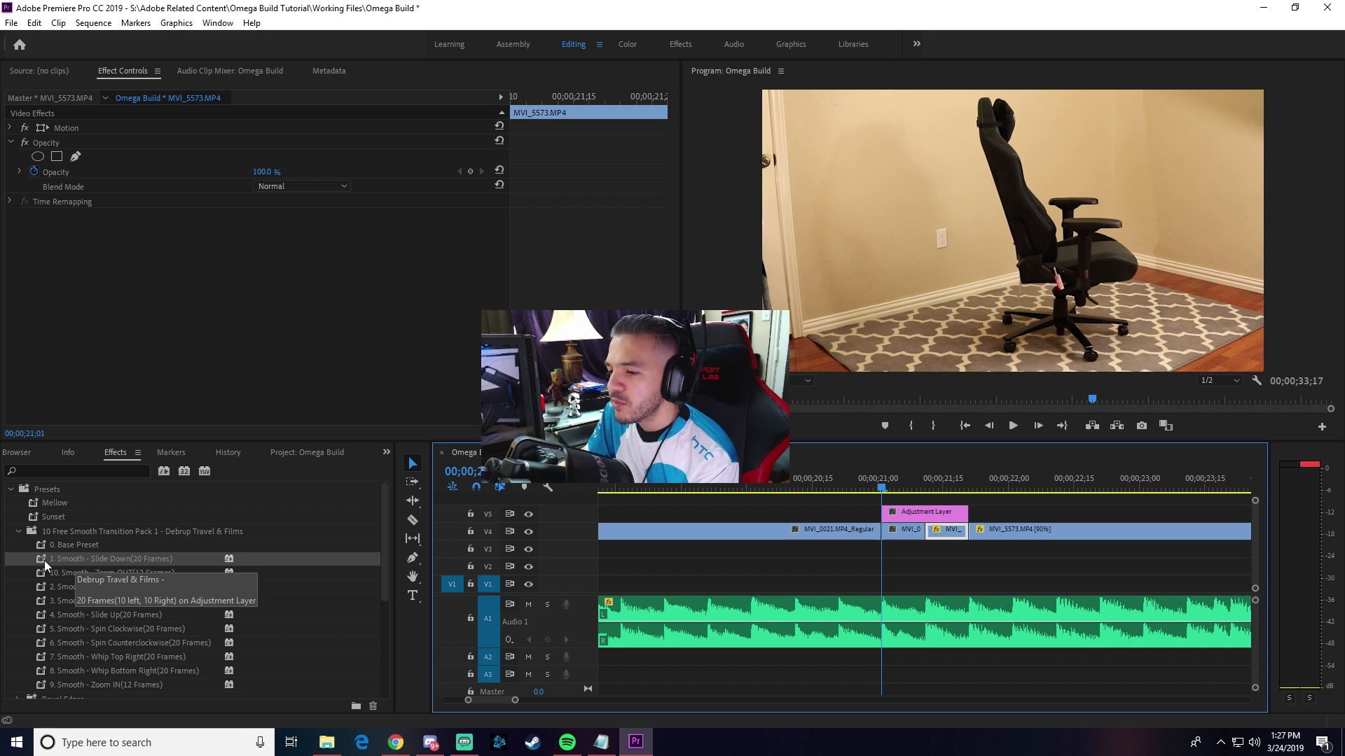
{"action": "left_click_drag", "start_coordinate": [41, 561], "coordinate": [462, 635]}
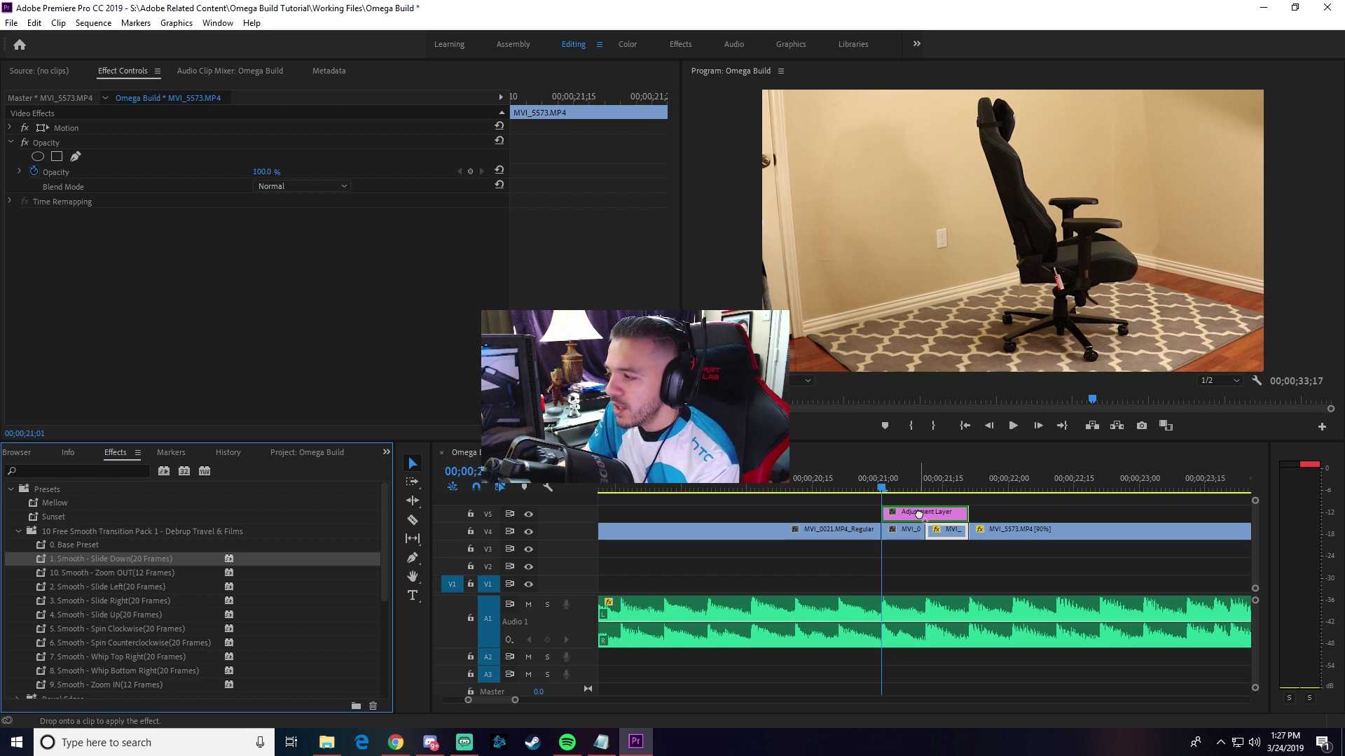
{"action": "left_click_drag", "start_coordinate": [919, 516], "coordinate": [919, 515]}
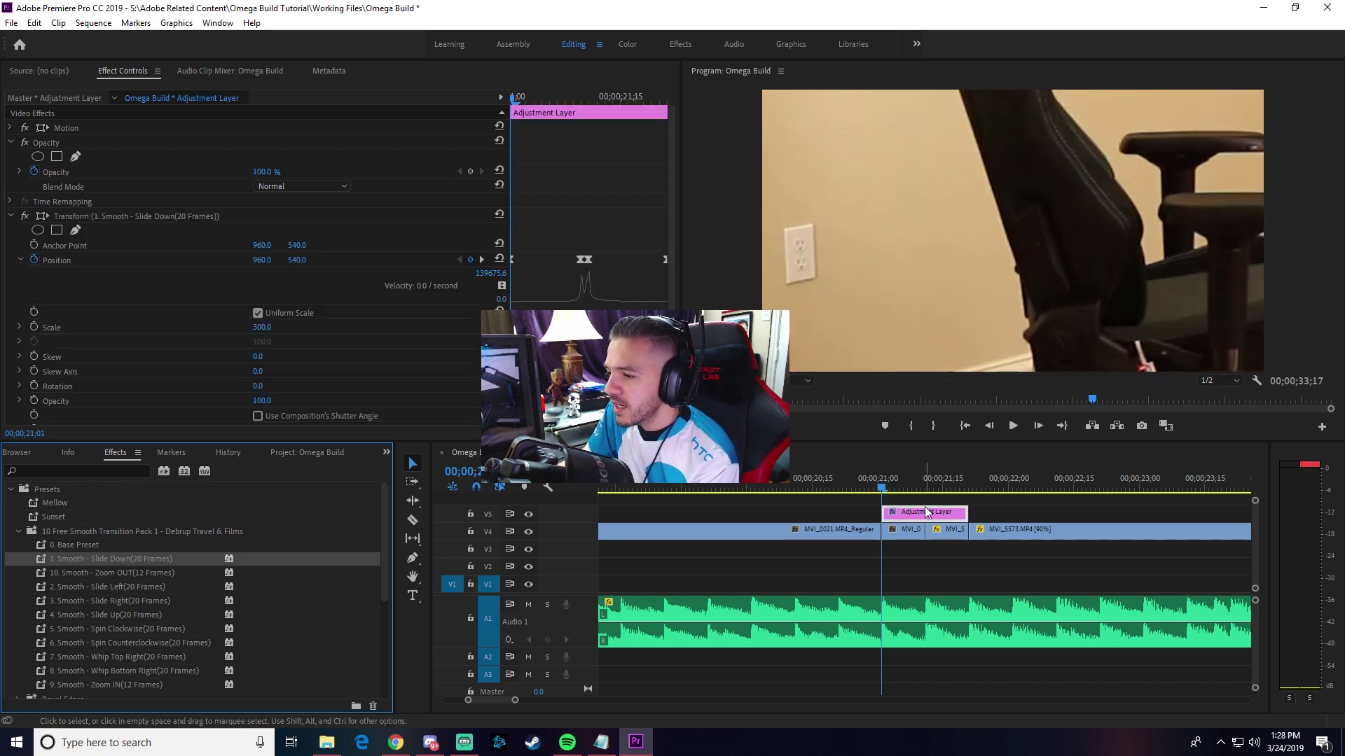
{"action": "mouse_move", "coordinate": [43, 543]}
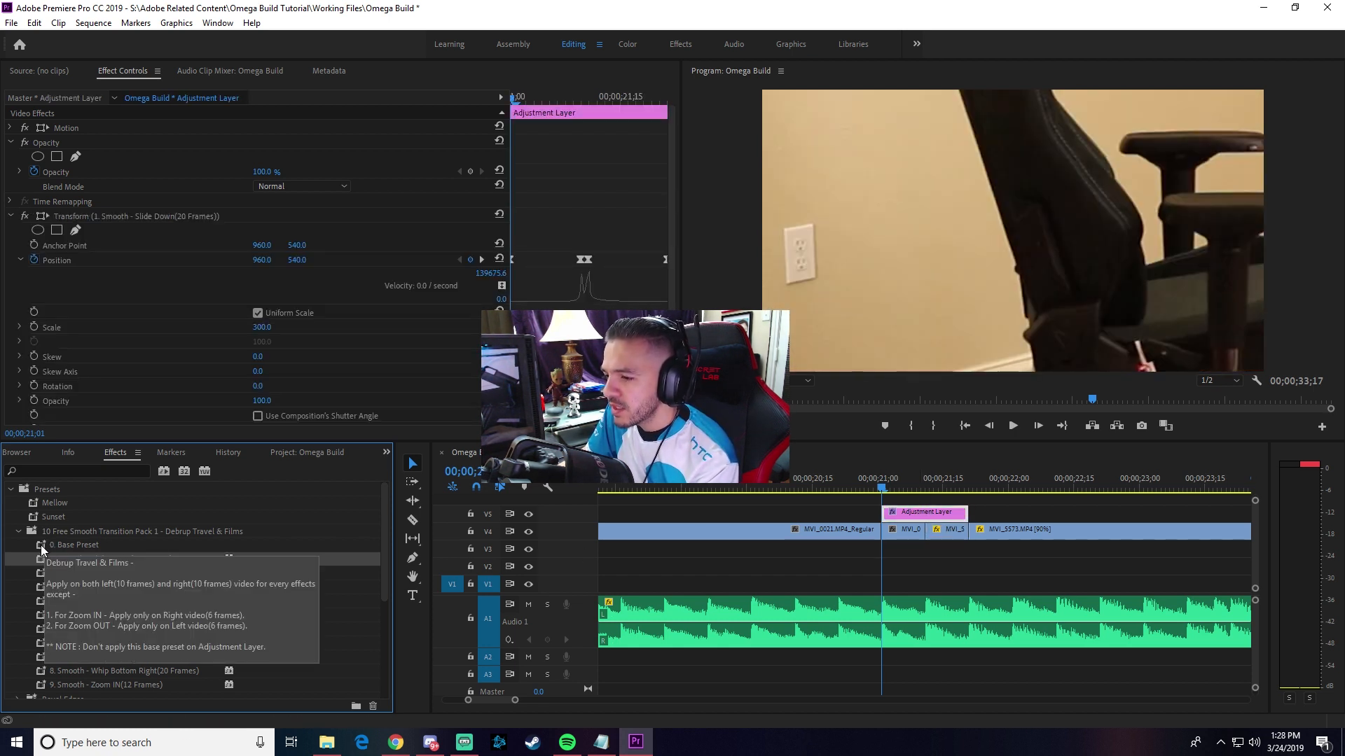
Apply 0. Base Preset to the ten-frame MVI_0021 and MVI_5573 pieces beneath the adjustment layer and play back the slide-down transition
{"action": "left_click_drag", "start_coordinate": [40, 545], "coordinate": [910, 537]}
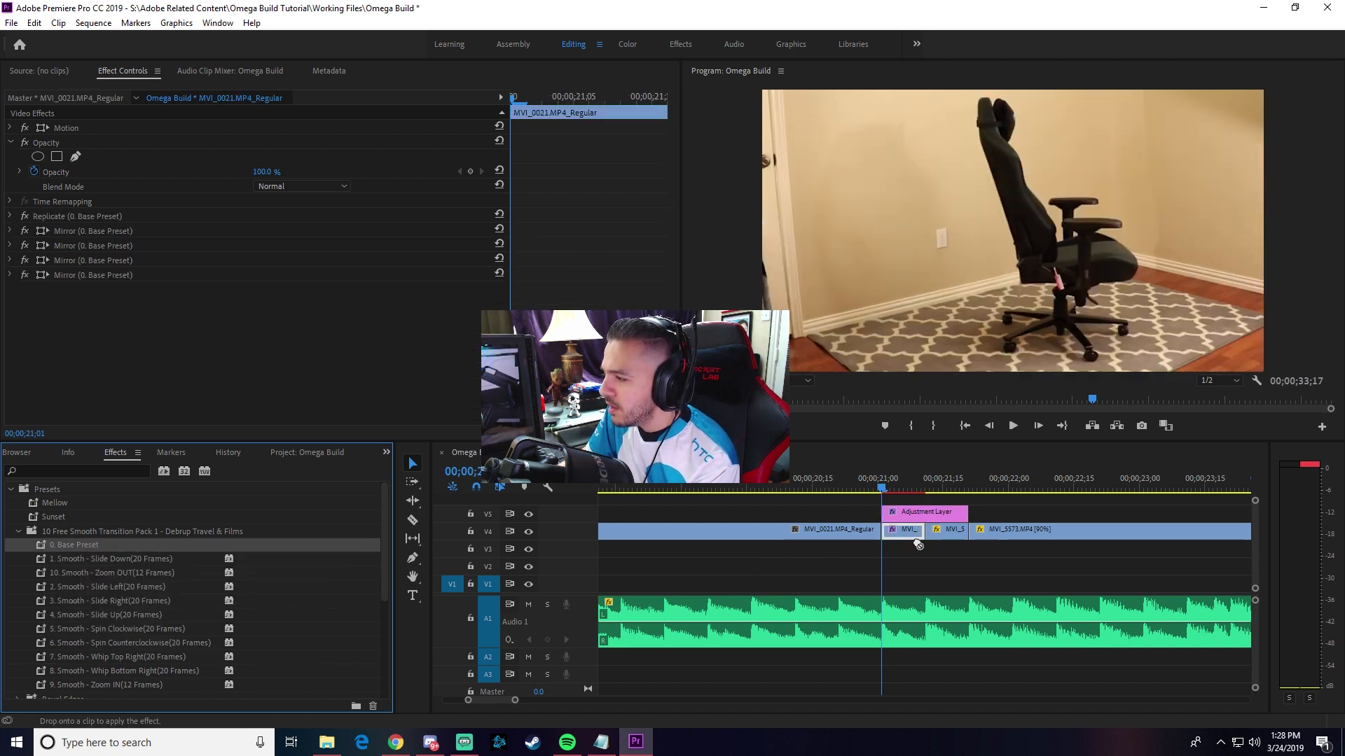
{"action": "left_click_drag", "start_coordinate": [945, 532], "coordinate": [946, 532]}
{"action": "left_click_drag", "start_coordinate": [880, 483], "coordinate": [813, 480]}
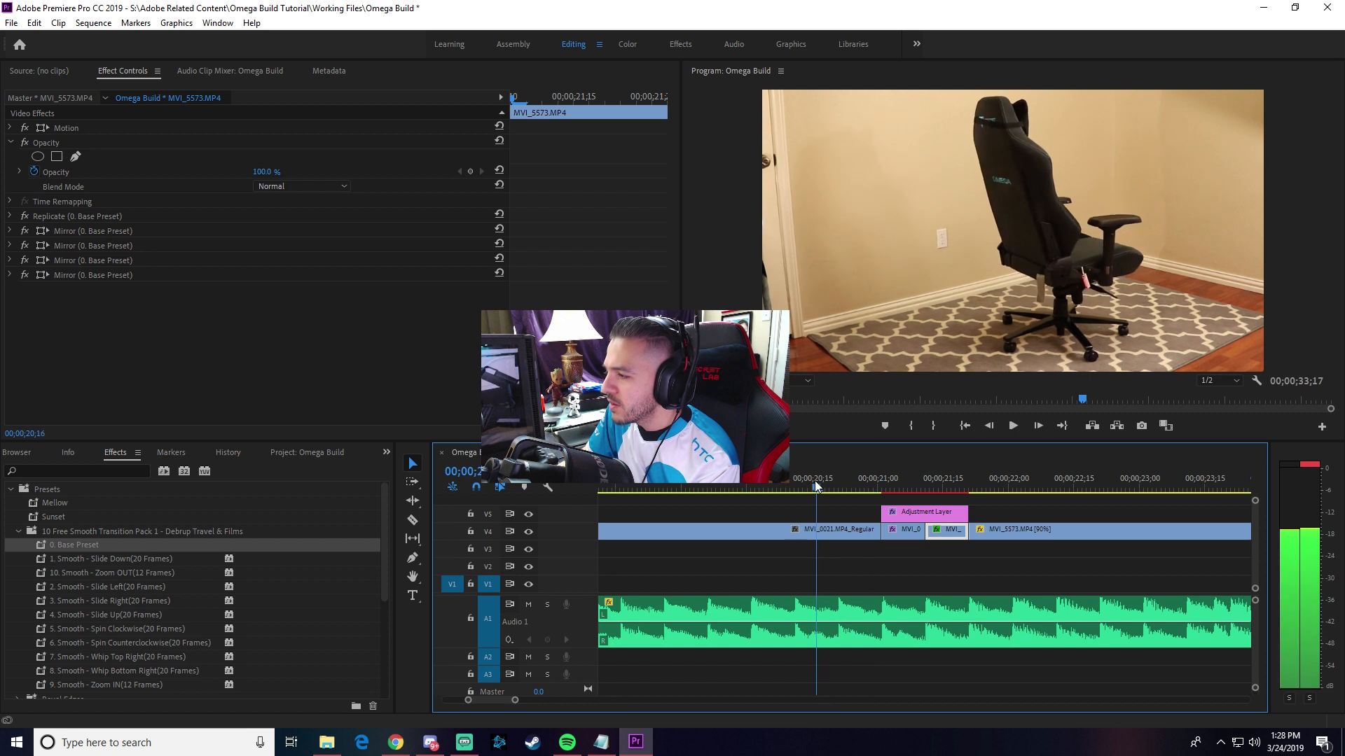
{"action": "key", "text": "space"}
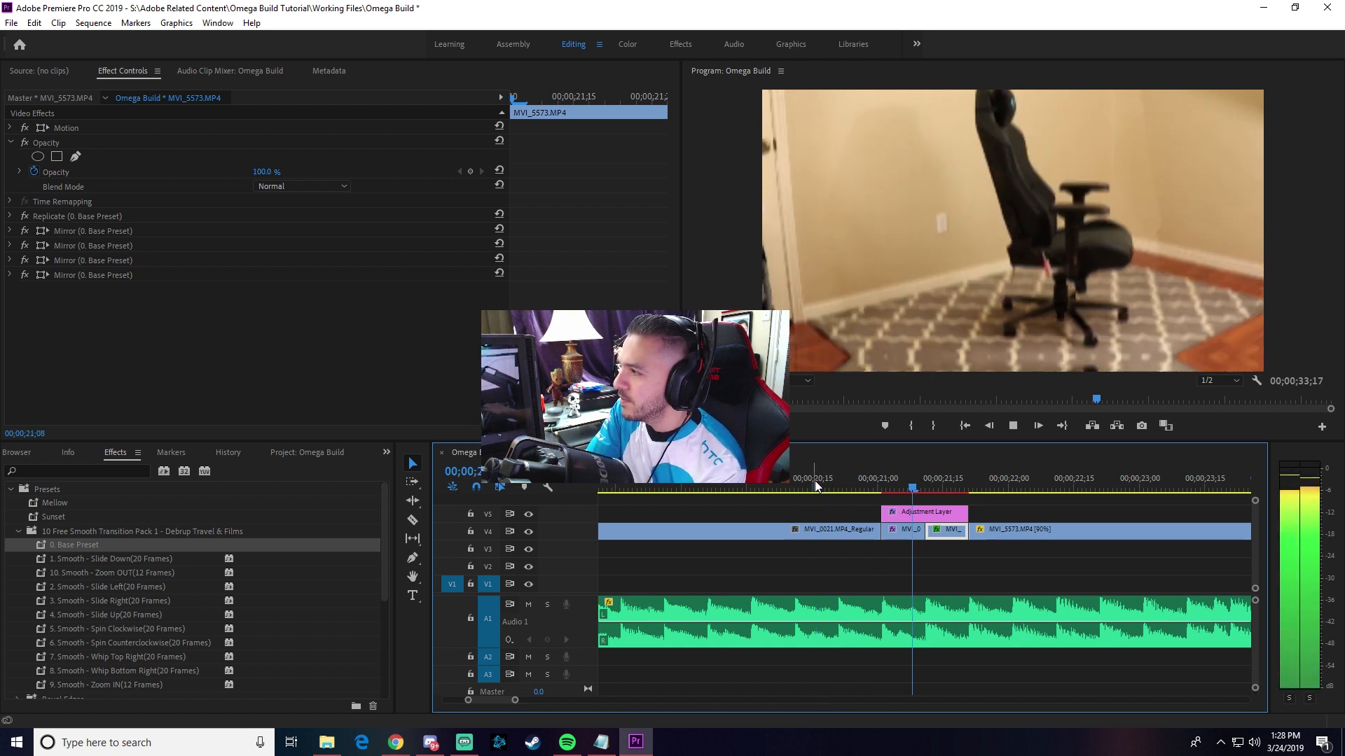
{"action": "key", "text": "space"}
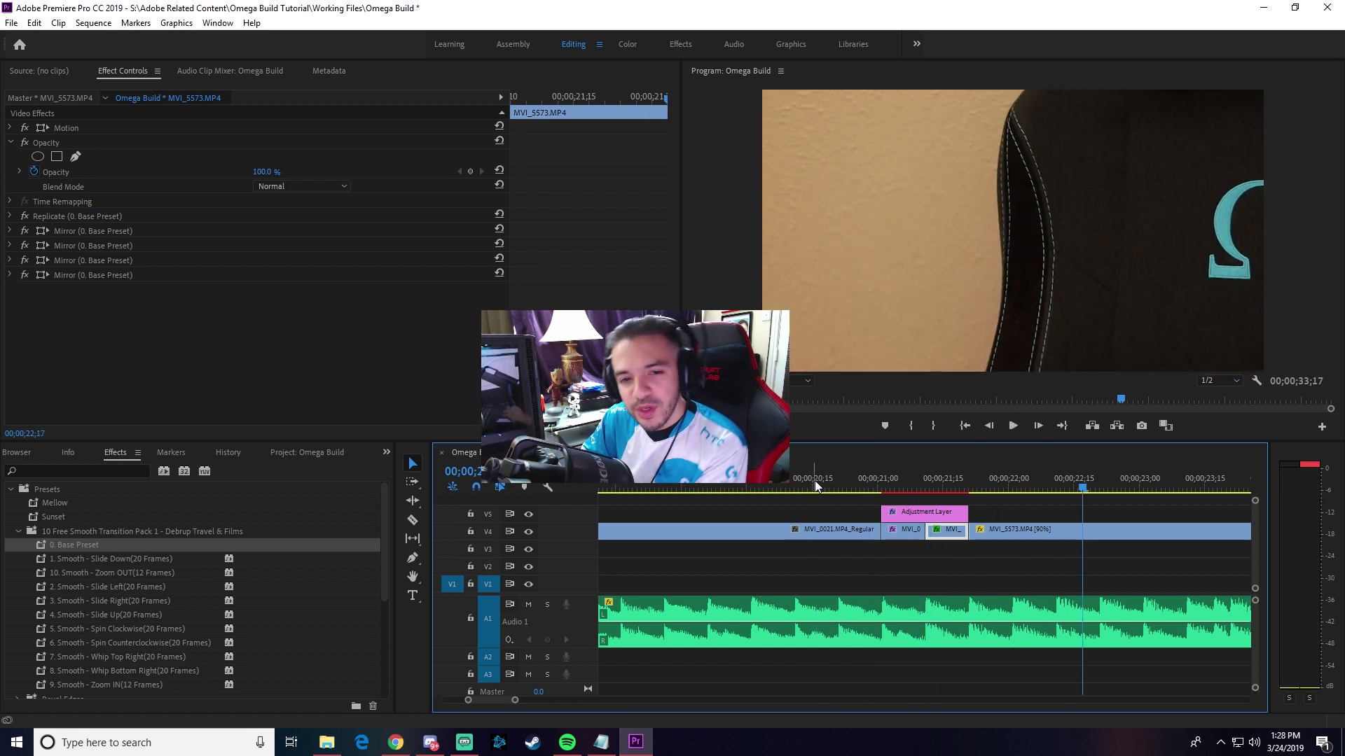
Look through the remaining Smooth presets in 10 Free Smooth Transition Pack 1 and collapse its folder
{"action": "scroll", "coordinate": [112, 597], "scroll_direction": "down", "scroll_amount": 1}
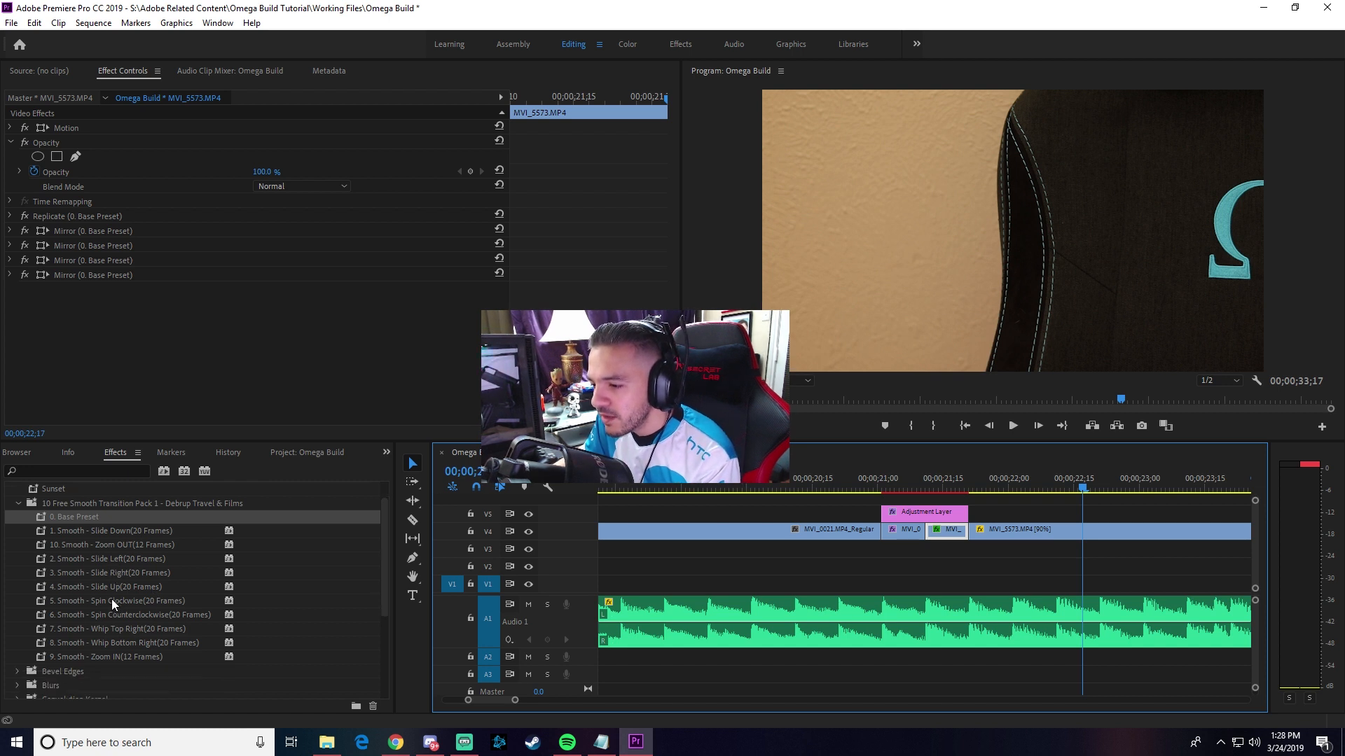
{"action": "left_click", "coordinate": [149, 588]}
{"action": "left_click", "coordinate": [159, 573]}
{"action": "left_click", "coordinate": [164, 558]}
{"action": "left_click", "coordinate": [178, 545]}
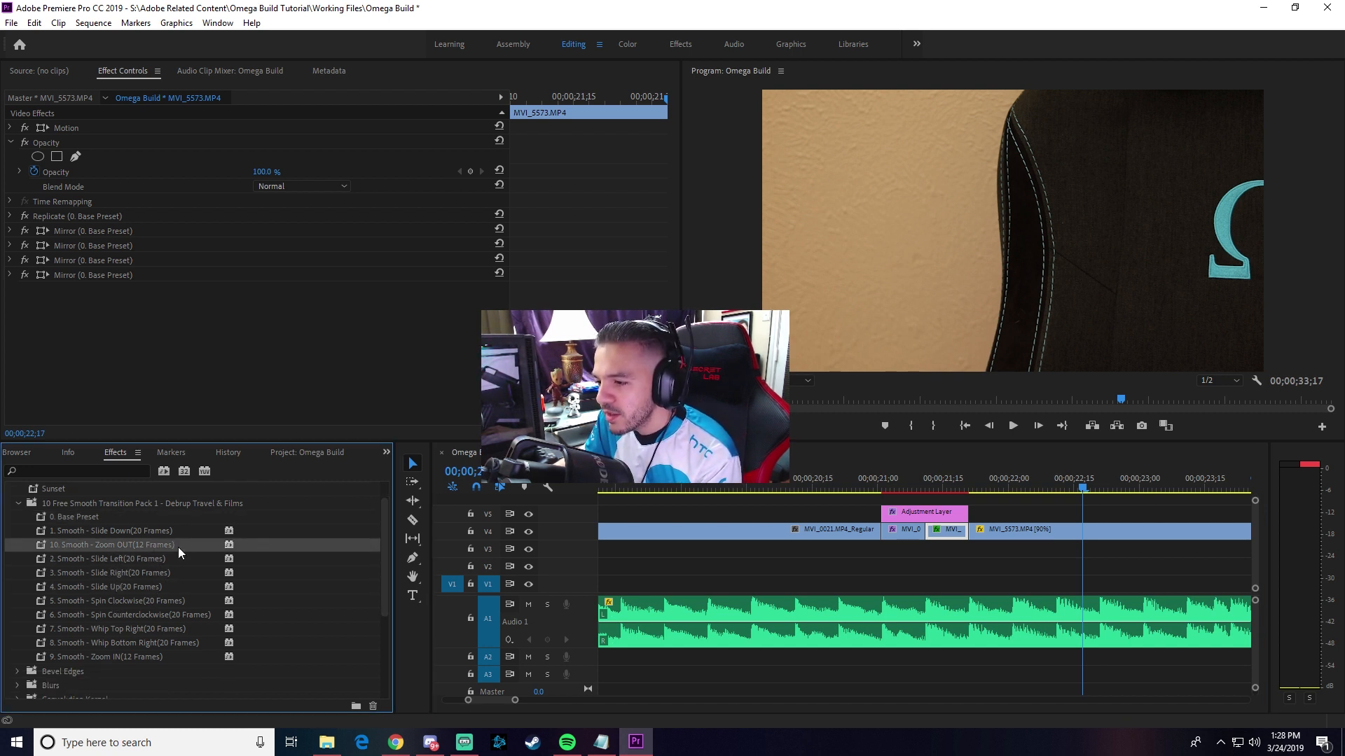
{"action": "left_click", "coordinate": [170, 573]}
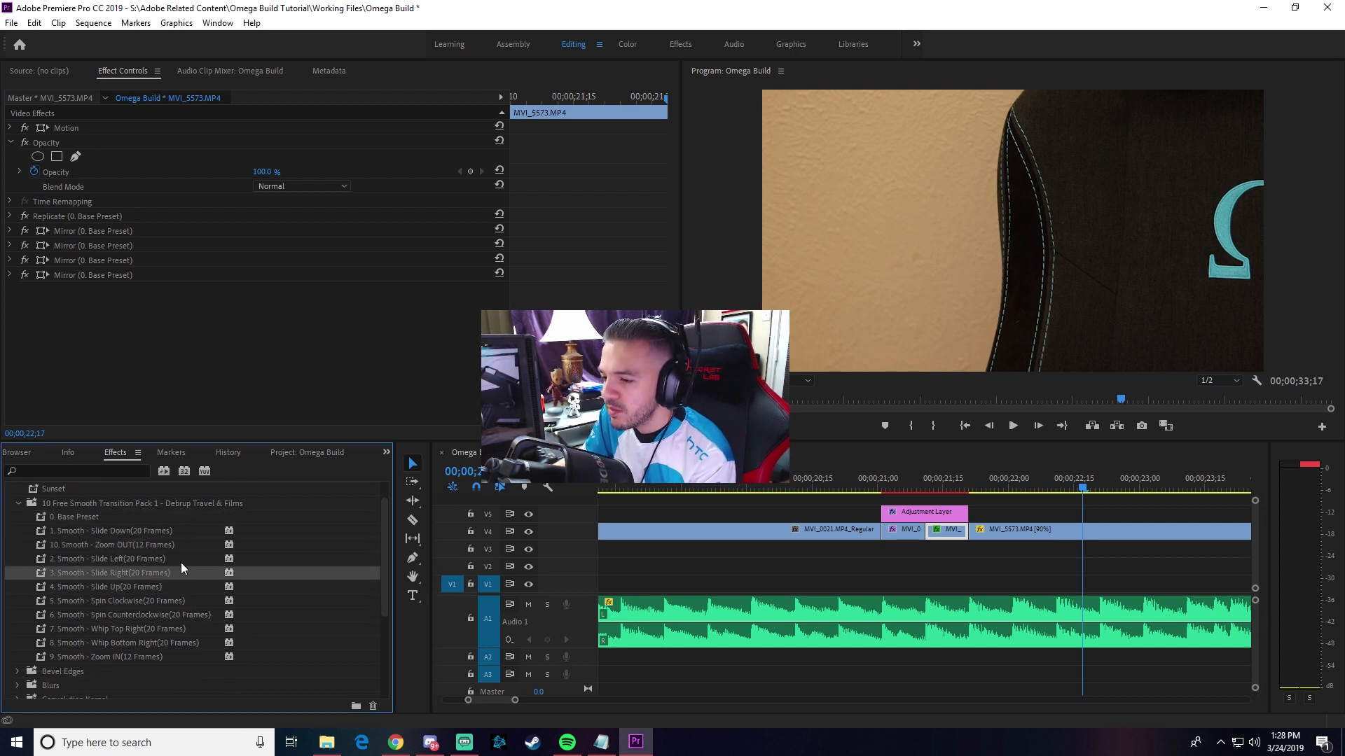
{"action": "left_click", "coordinate": [19, 503]}
{"action": "left_click", "coordinate": [85, 502]}
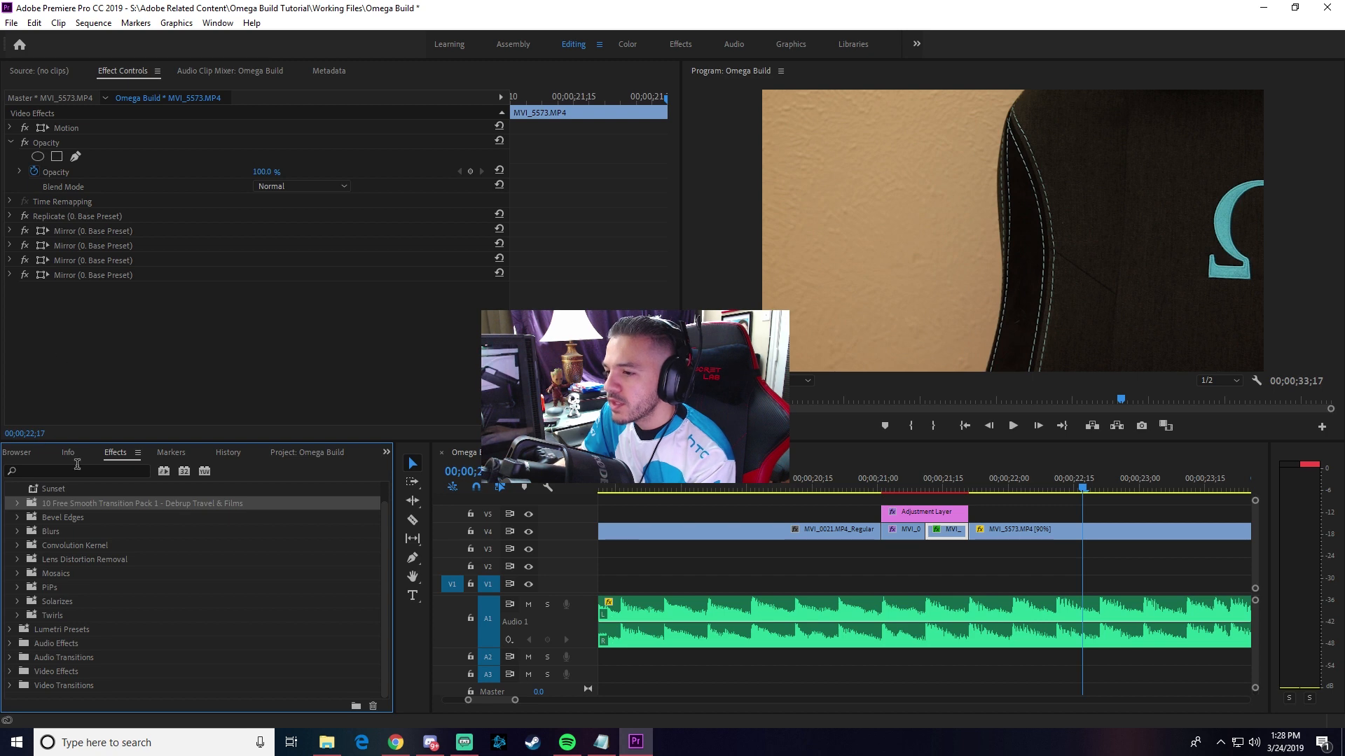
Import the 10 Free Smooth Transitions Pack 2 - Debrup Travel & Films preset file from the Desktop
{"action": "scroll", "coordinate": [64, 517], "scroll_direction": "up", "scroll_amount": 1}
{"action": "left_click", "coordinate": [12, 494]}
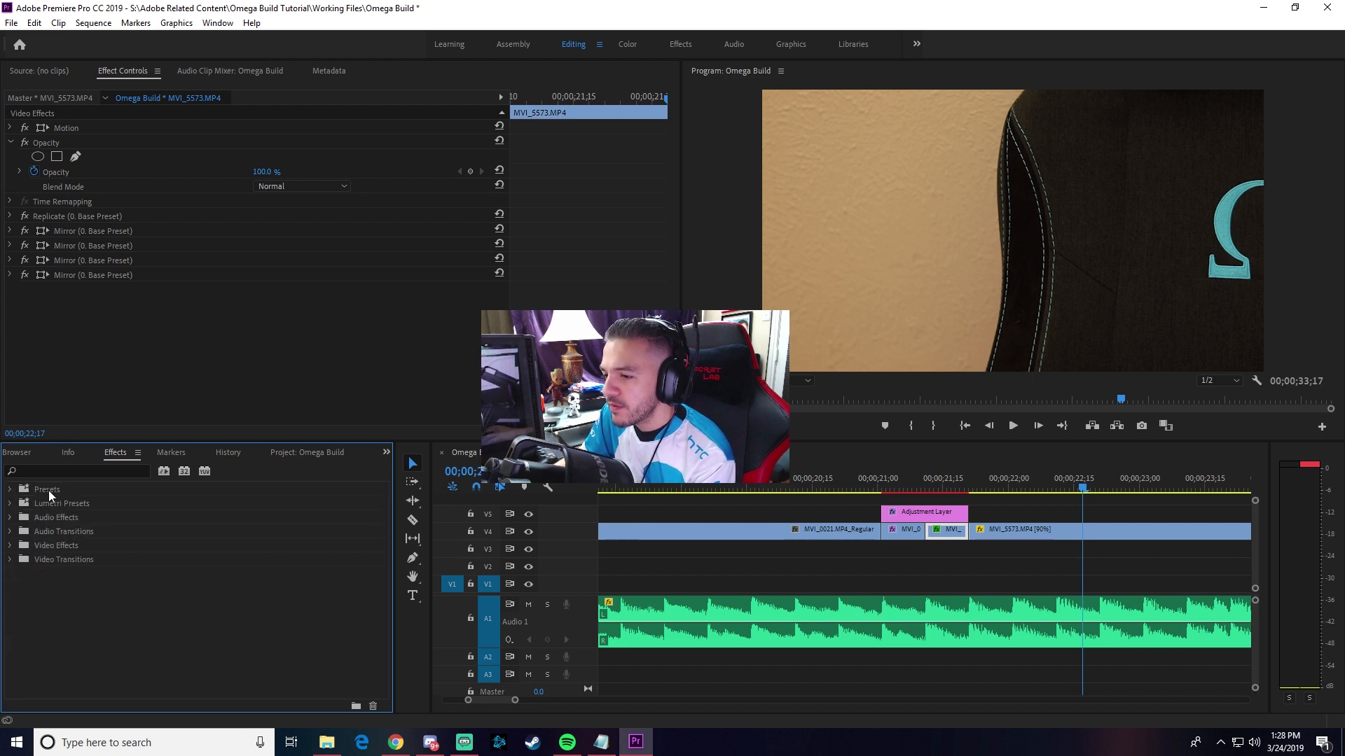
{"action": "right_click", "coordinate": [49, 490]}
{"action": "left_click", "coordinate": [103, 535]}
{"action": "left_click", "coordinate": [183, 185]}
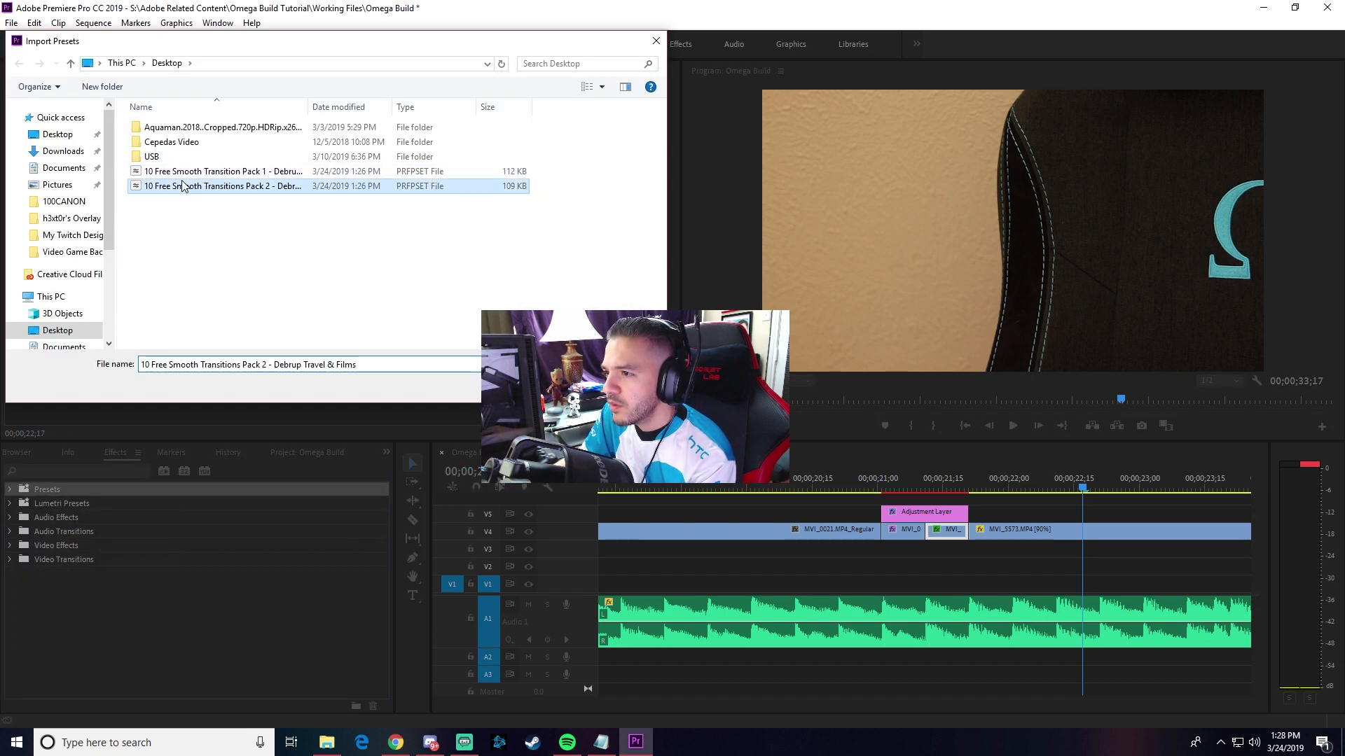
{"action": "left_click", "coordinate": [569, 386]}
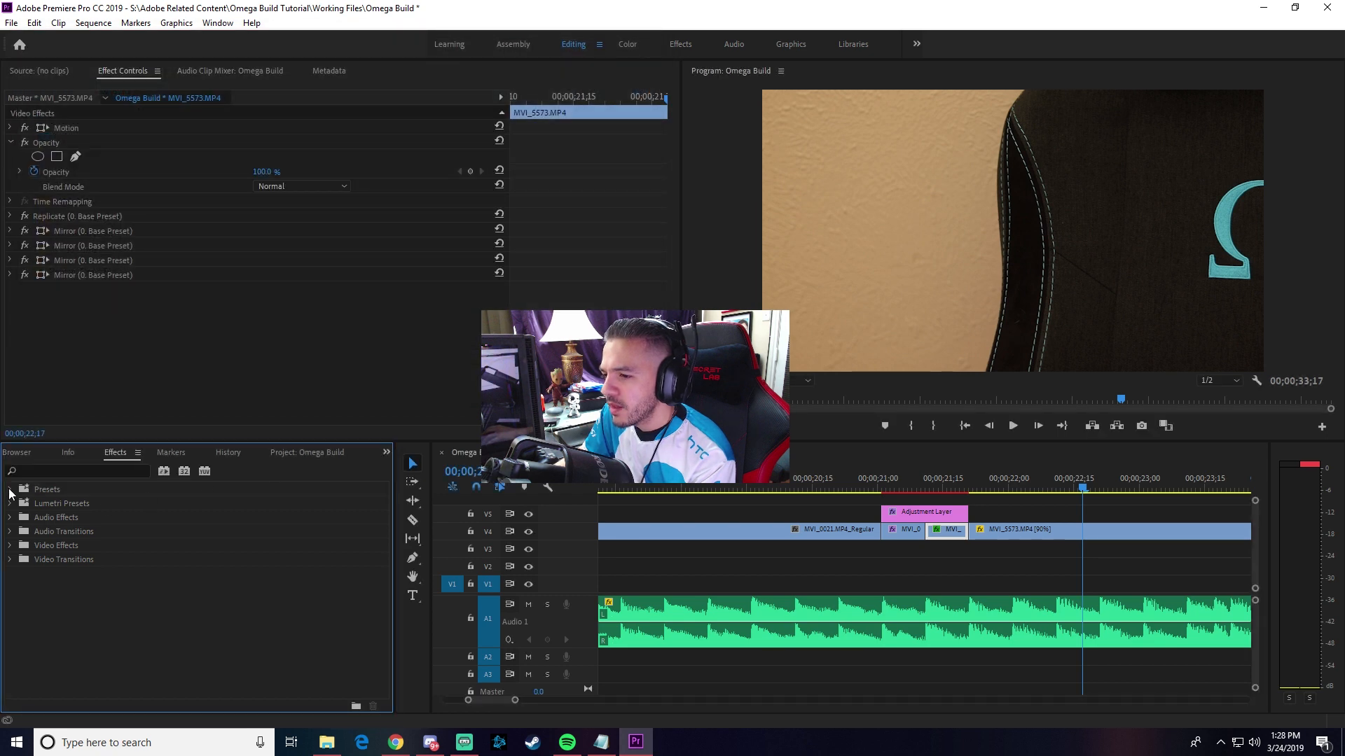
Expand the imported Pack 2 presets and their Lens Distortion folder, and select Lens Distortion IN
{"action": "left_click", "coordinate": [9, 490]}
{"action": "left_click", "coordinate": [74, 562]}
{"action": "left_click", "coordinate": [99, 547]}
{"action": "left_click", "coordinate": [66, 562]}
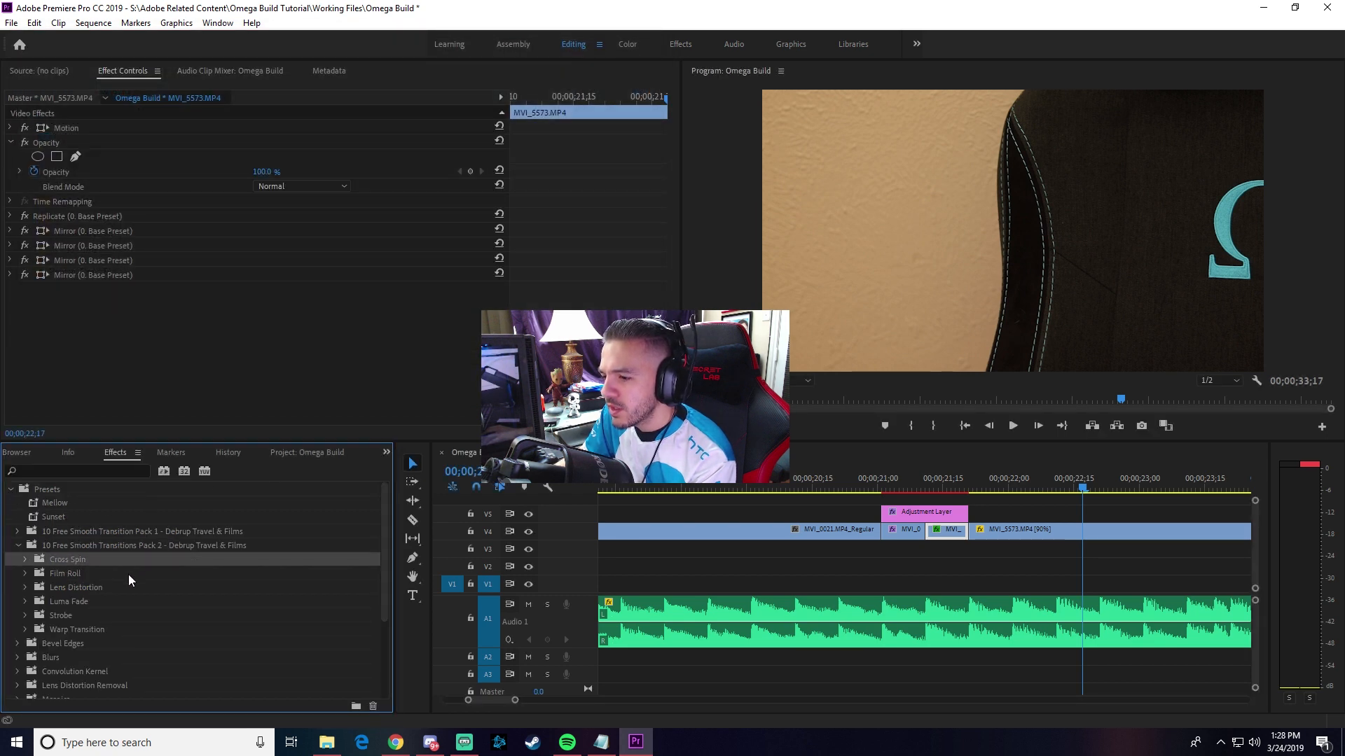
{"action": "left_click", "coordinate": [70, 589]}
{"action": "left_click", "coordinate": [24, 588]}
{"action": "left_click", "coordinate": [81, 602]}
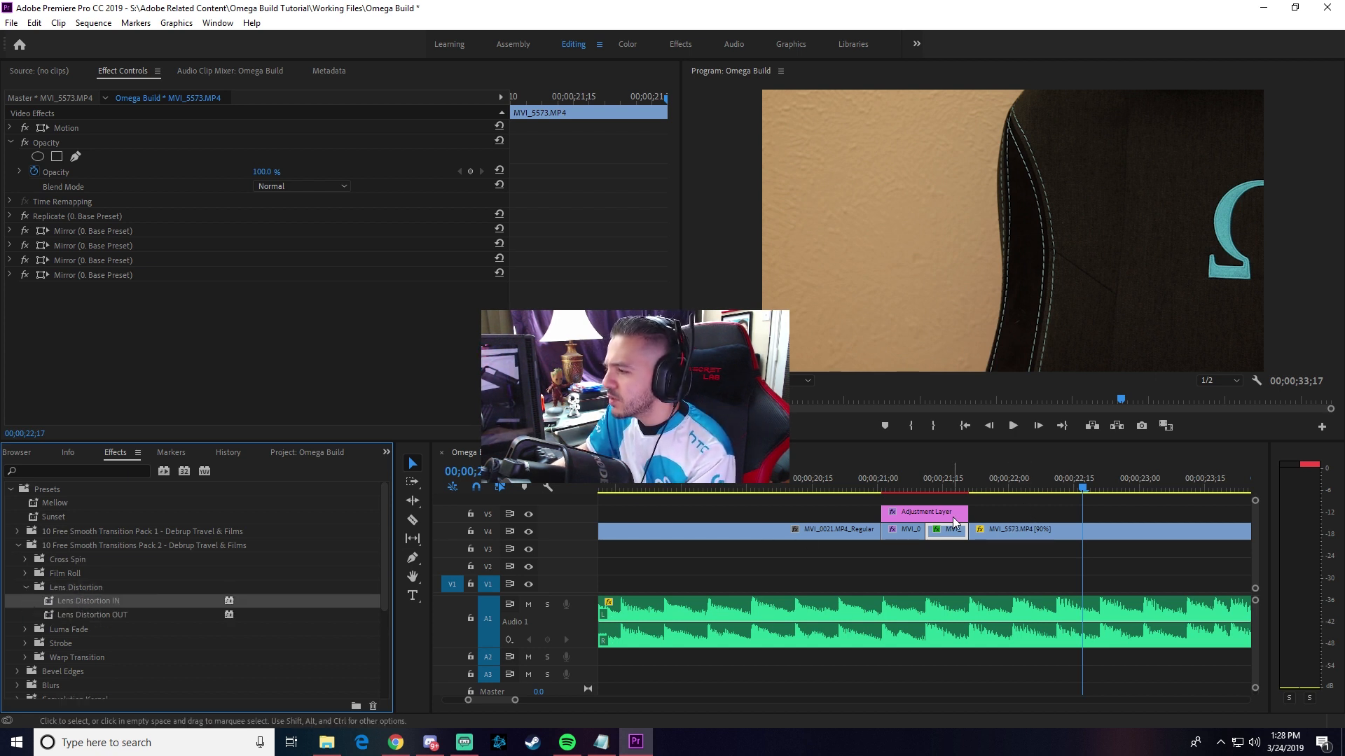
Delete the long leftover adjustment layer on V5 and place MVI_5574 and MVI_0021 back to back on V4 after MVI_5573
{"action": "left_click_drag", "start_coordinate": [513, 706], "coordinate": [570, 709]}
{"action": "left_click", "coordinate": [703, 519]}
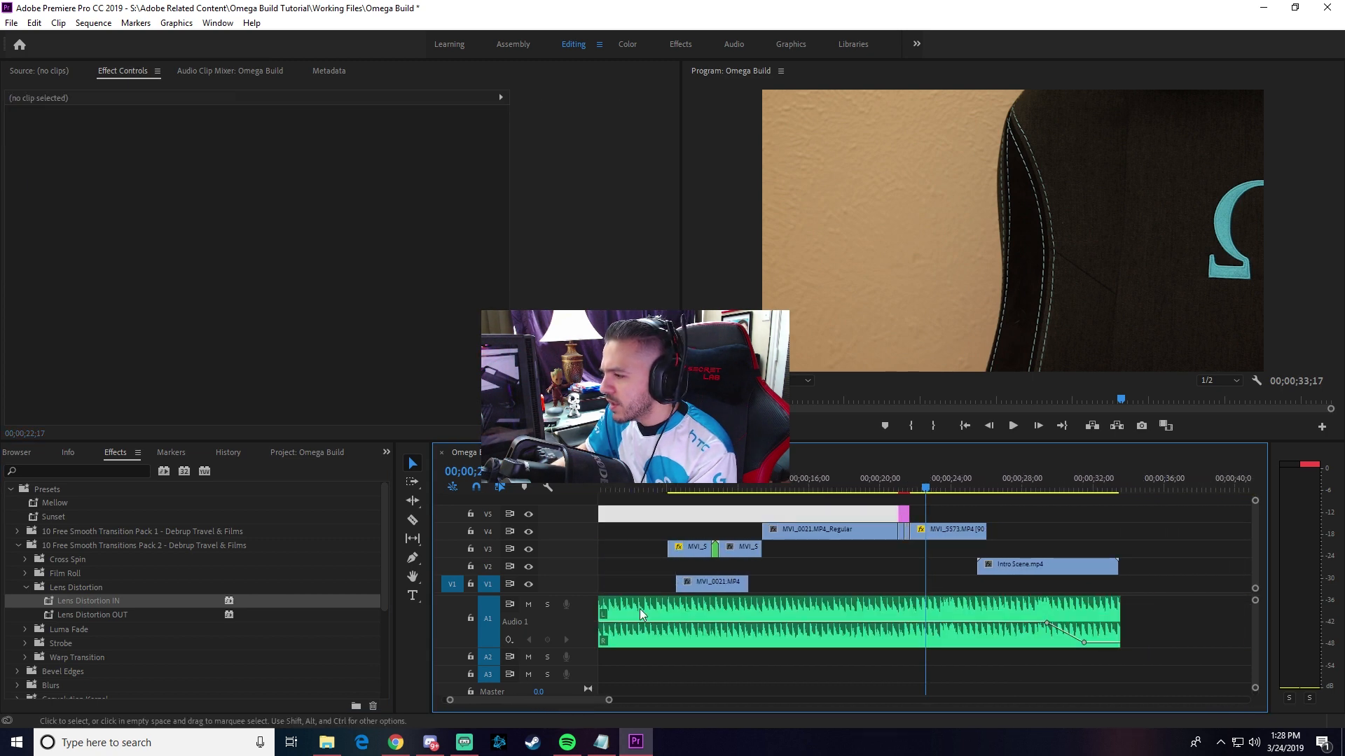
{"action": "left_click", "coordinate": [691, 554]}
{"action": "left_click_drag", "start_coordinate": [694, 565], "coordinate": [1040, 534]}
{"action": "left_click_drag", "start_coordinate": [716, 585], "coordinate": [1089, 531]}
{"action": "left_click_drag", "start_coordinate": [1030, 486], "coordinate": [1044, 486]}
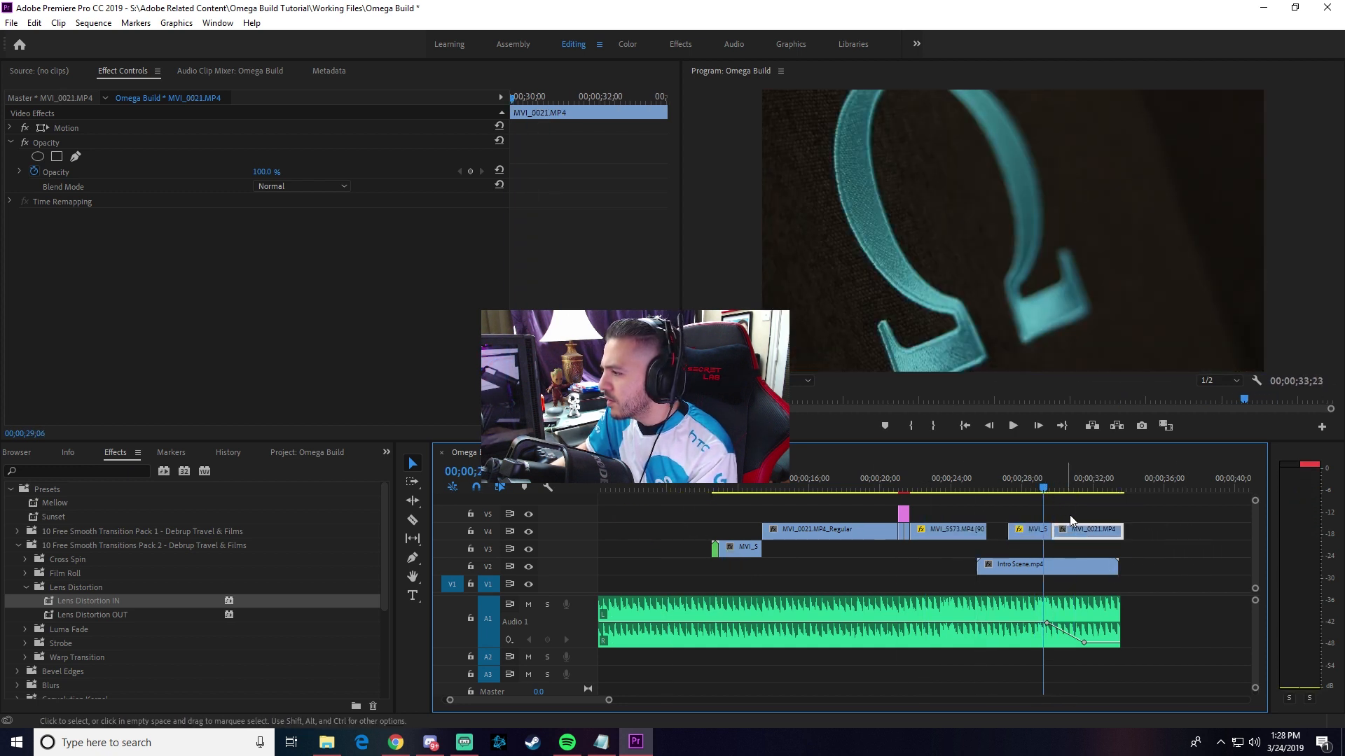
Place an Adjustment Layer on V5 over the cut between MVI_5574 and MVI_0021, starting at 00;00;29;05
{"action": "left_click_drag", "start_coordinate": [450, 700], "coordinate": [487, 702]}
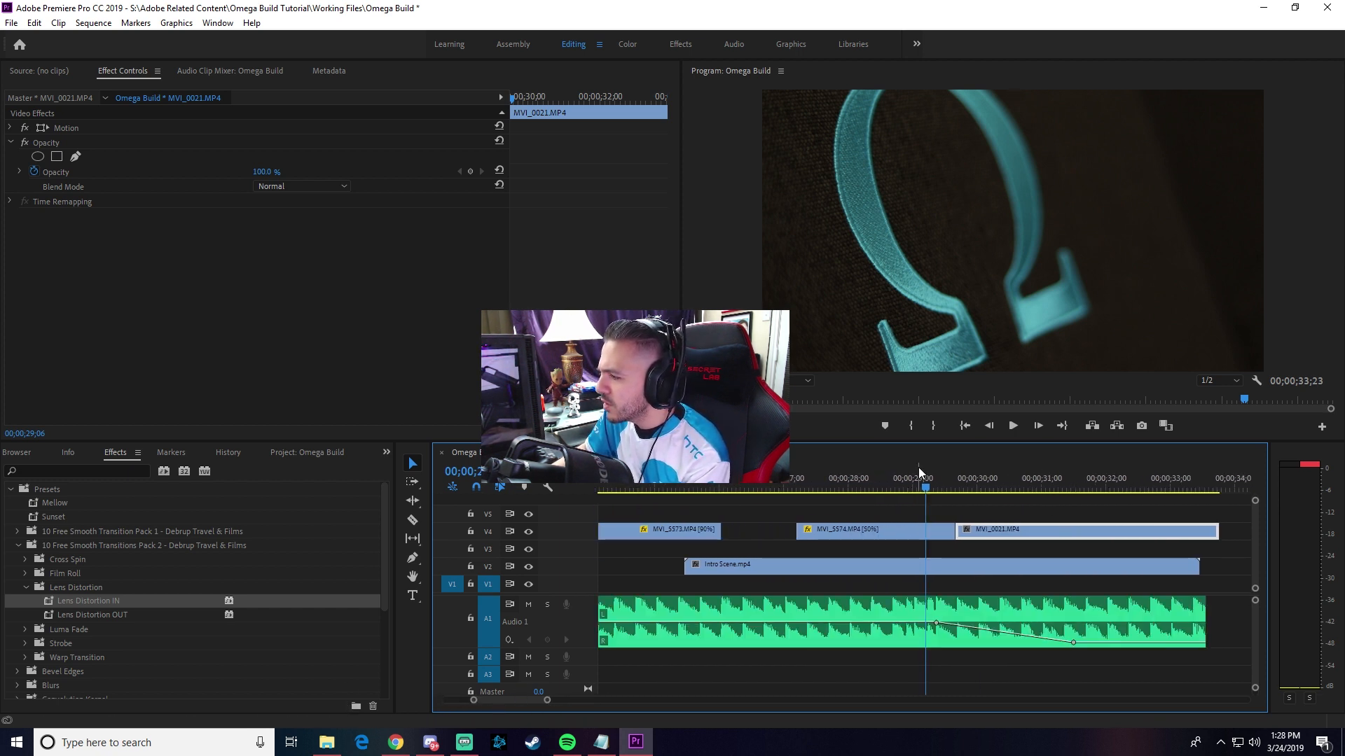
{"action": "left_click", "coordinate": [958, 493]}
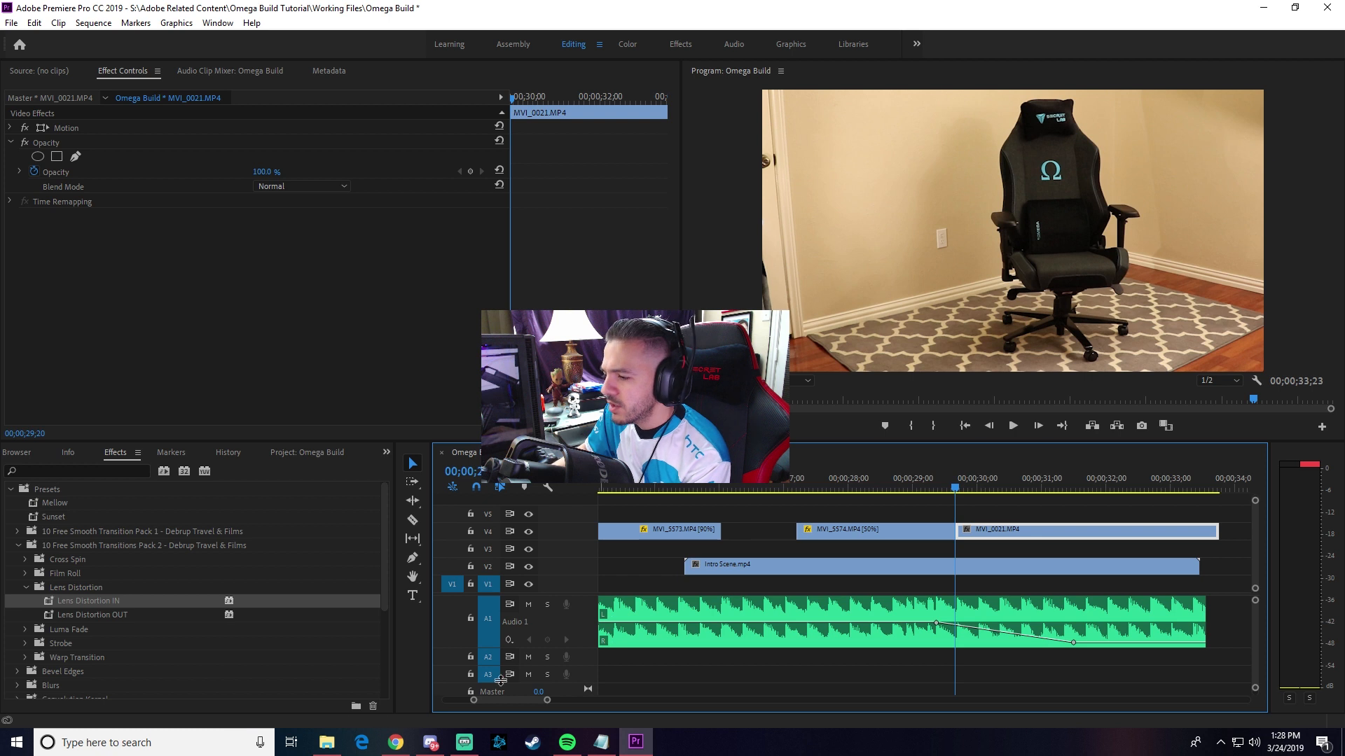
{"action": "left_click_drag", "start_coordinate": [473, 701], "coordinate": [482, 699]}
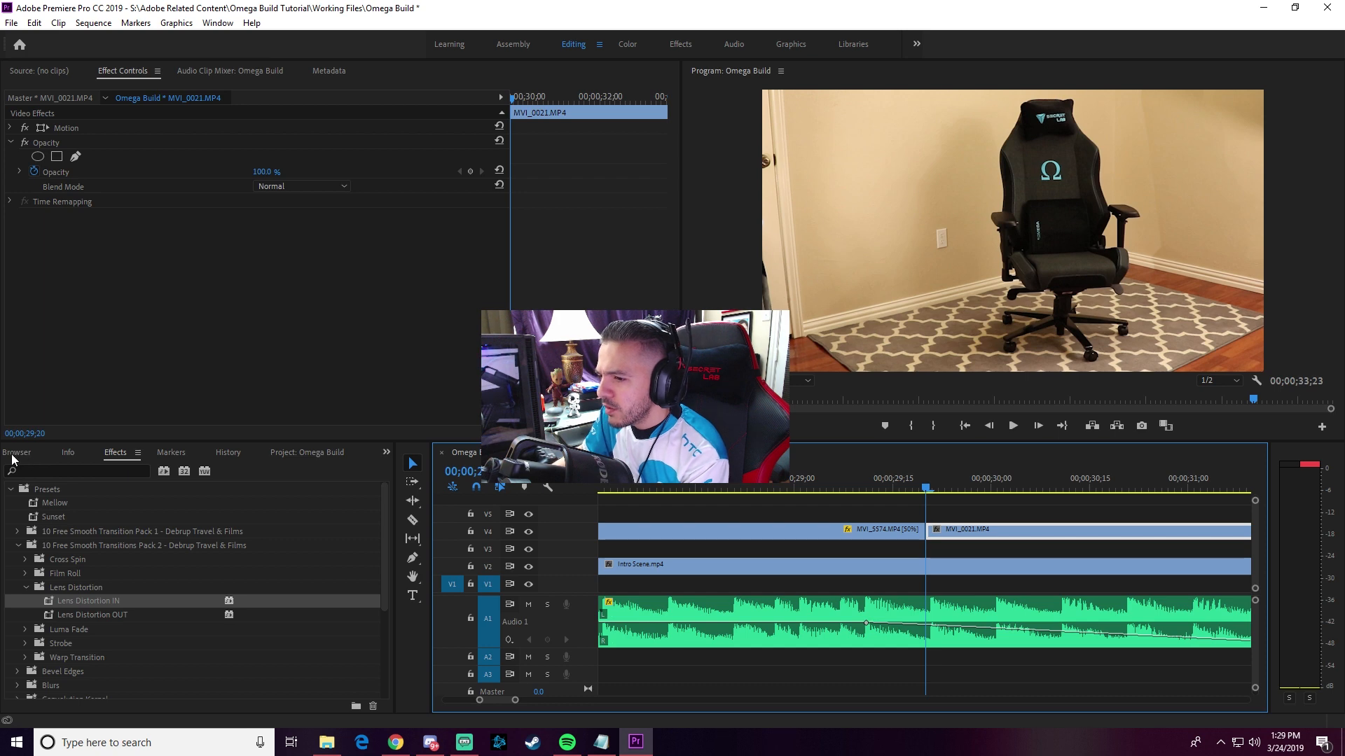
{"action": "left_click", "coordinate": [320, 454]}
{"action": "left_click_drag", "start_coordinate": [710, 602], "coordinate": [881, 518]}
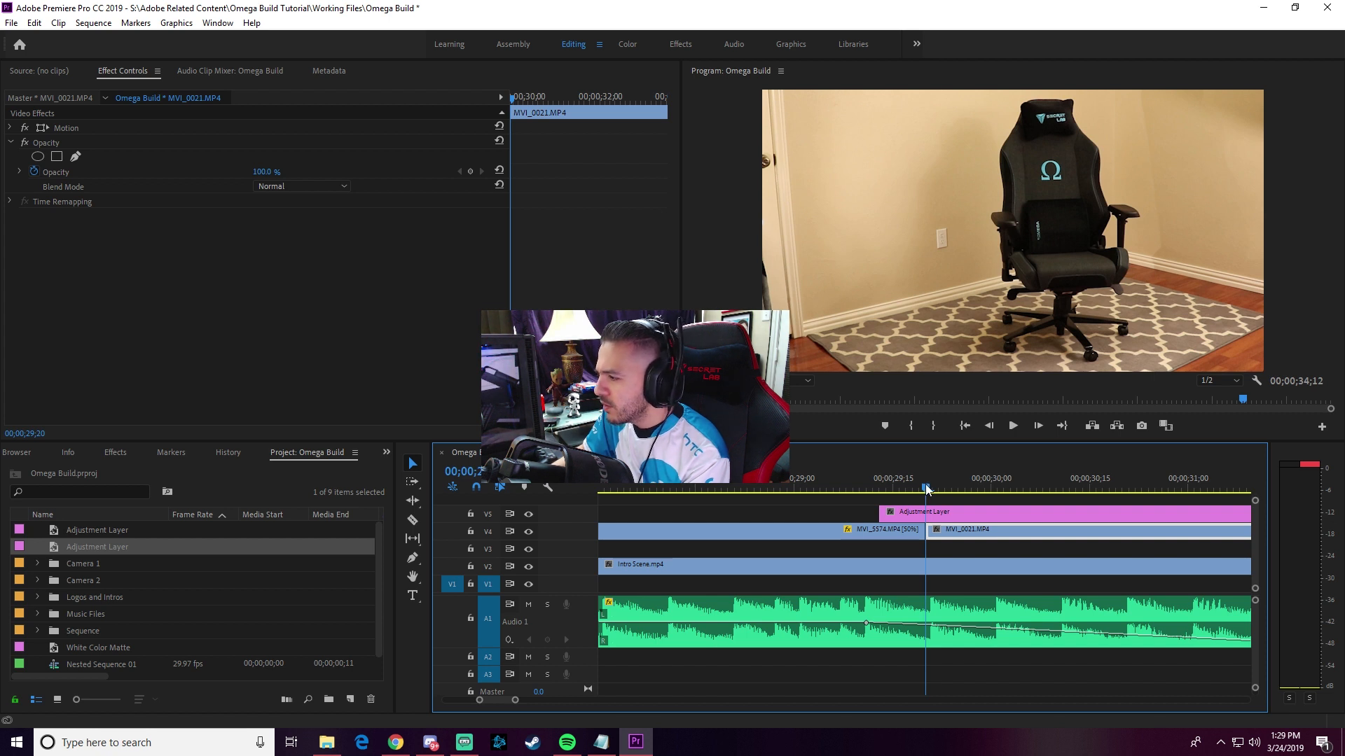
{"action": "key", "text": "shift+Left"}
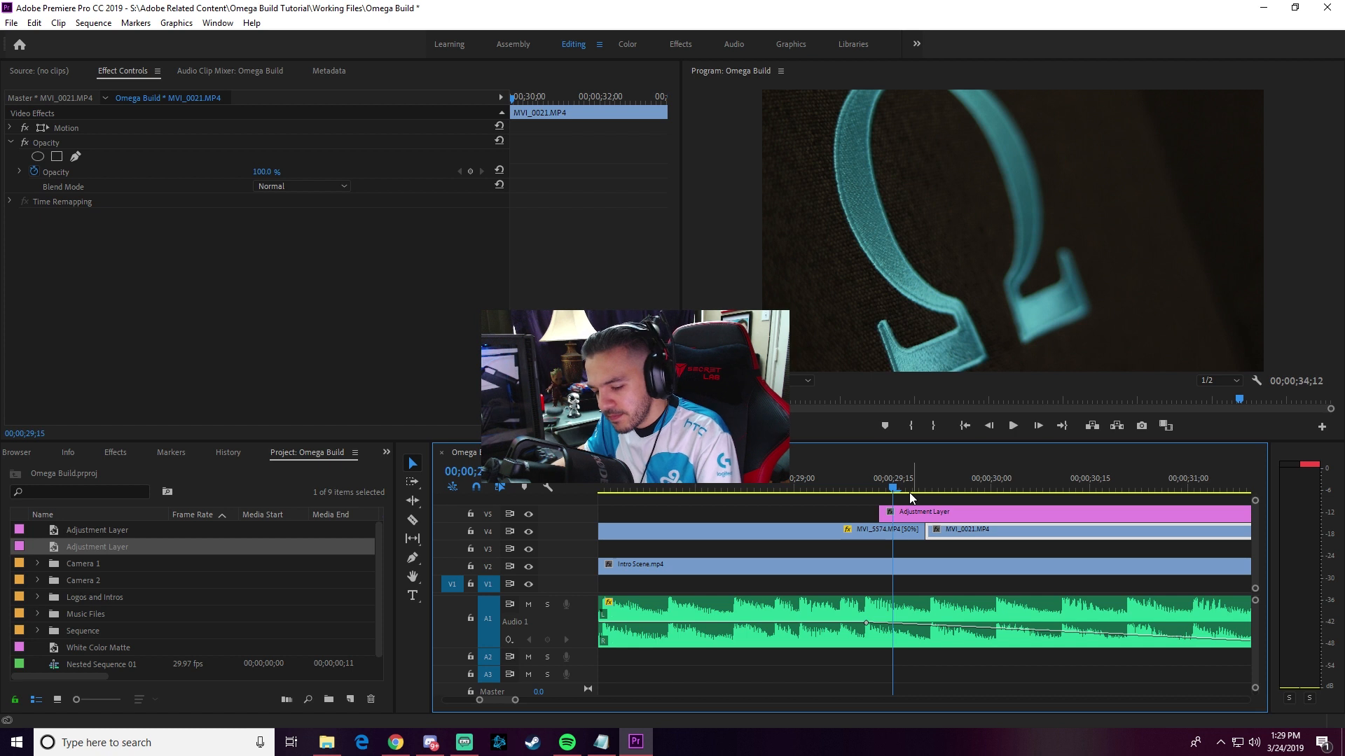
{"action": "left_click_drag", "start_coordinate": [1013, 512], "coordinate": [960, 517]}
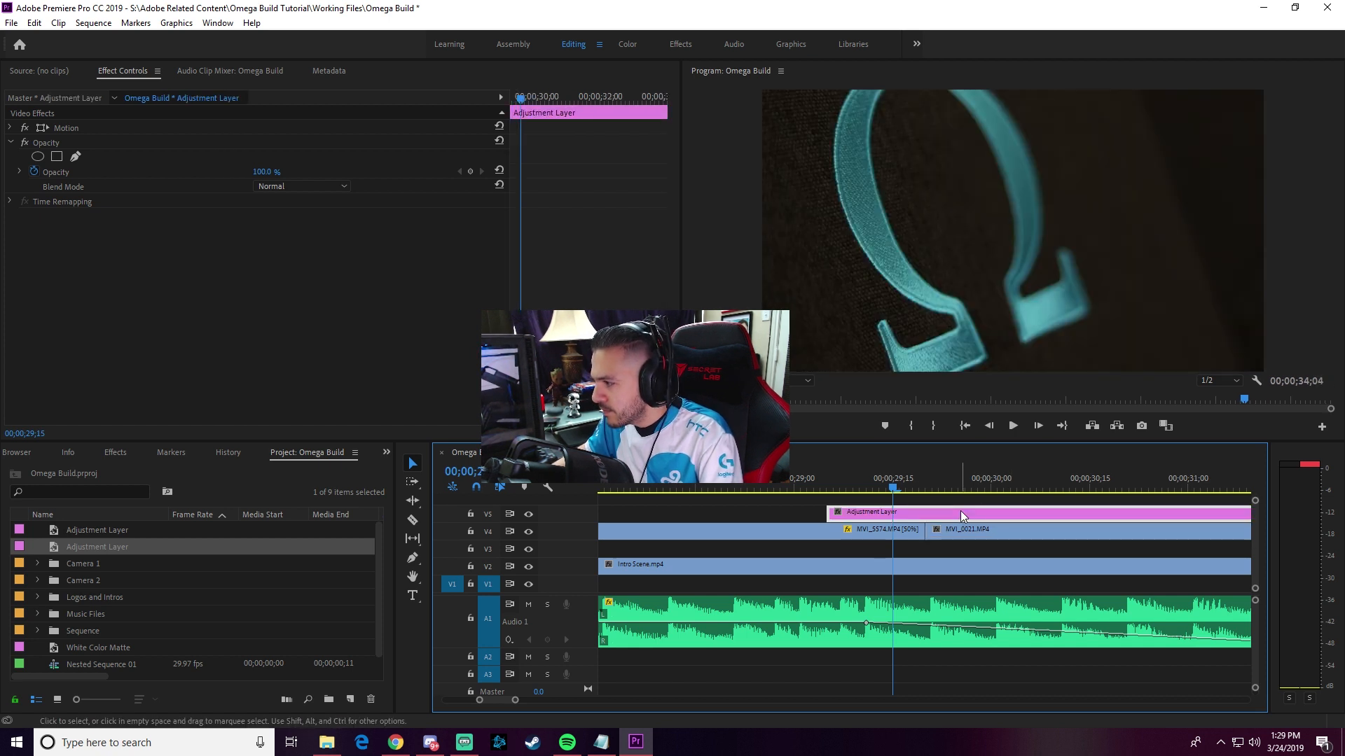
Split the V4 clips and the adjustment layer ten frames before and after the cut, at 00;00;29;10 and 00;00;30;00
{"action": "key", "text": "shift+Left"}
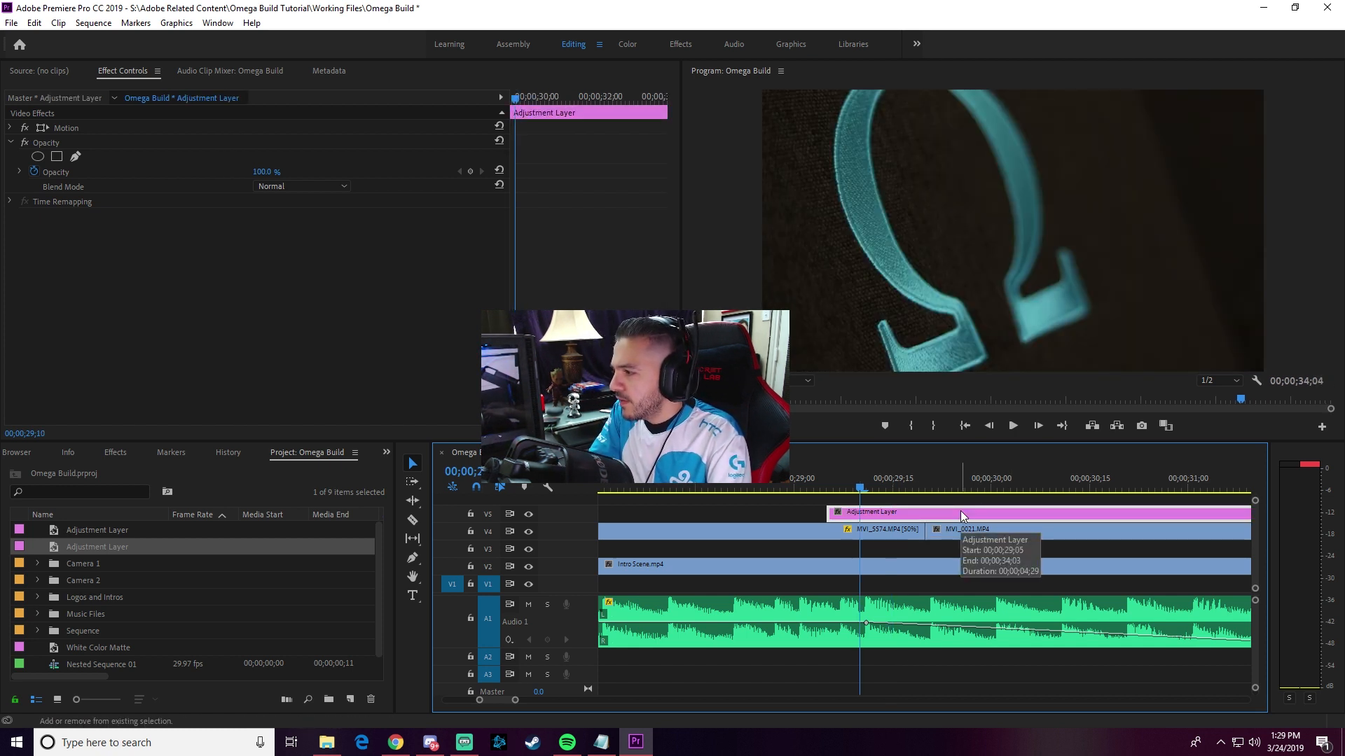
{"action": "key", "text": "c"}
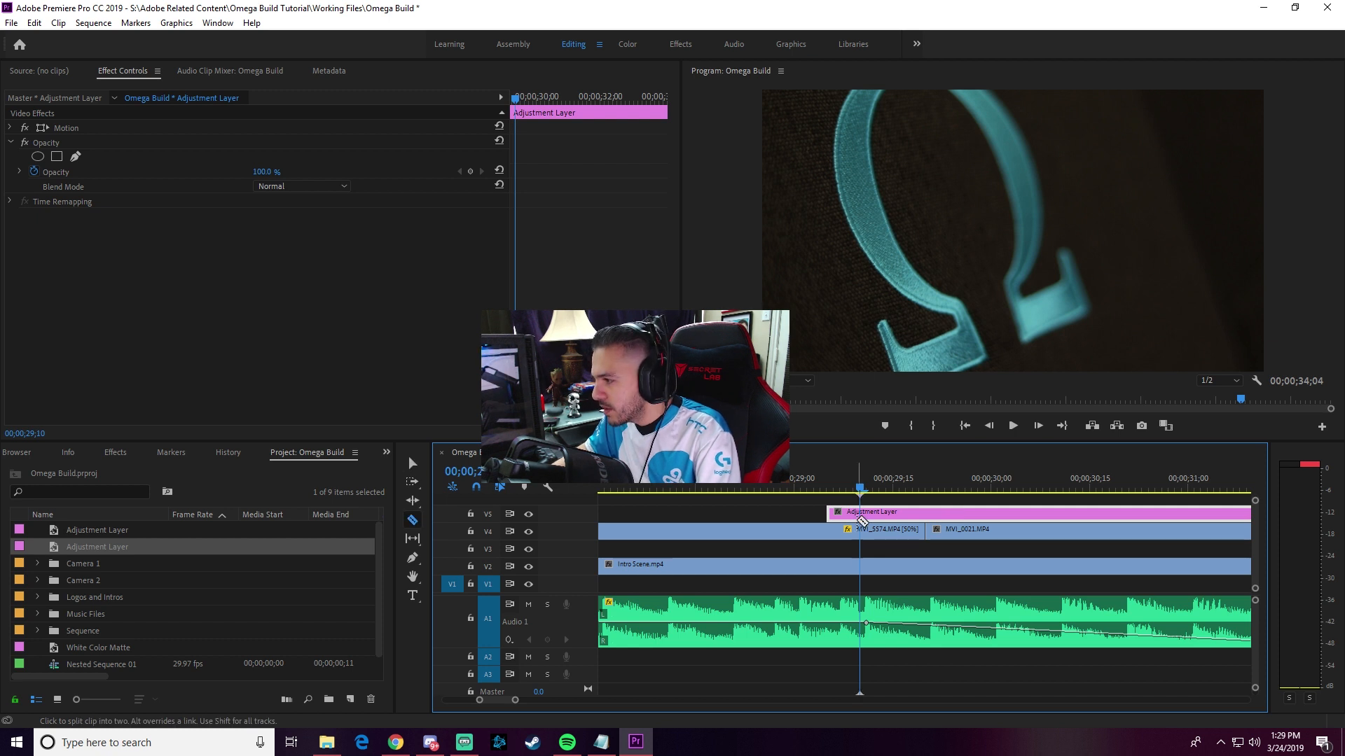
{"action": "left_click", "coordinate": [860, 515]}
{"action": "key", "text": "Down"}
{"action": "key", "text": "shift+Right"}
{"action": "key", "text": "shift+Right"}
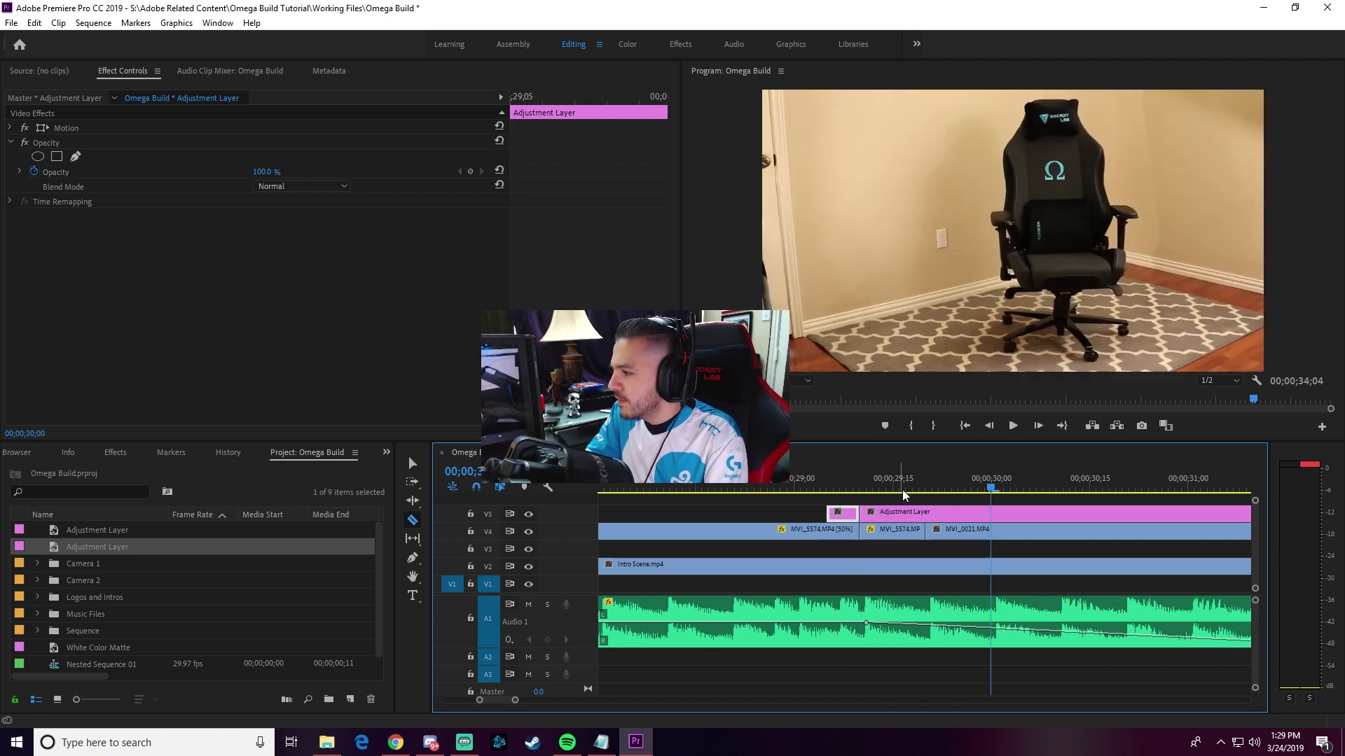
{"action": "left_click", "coordinate": [992, 512]}
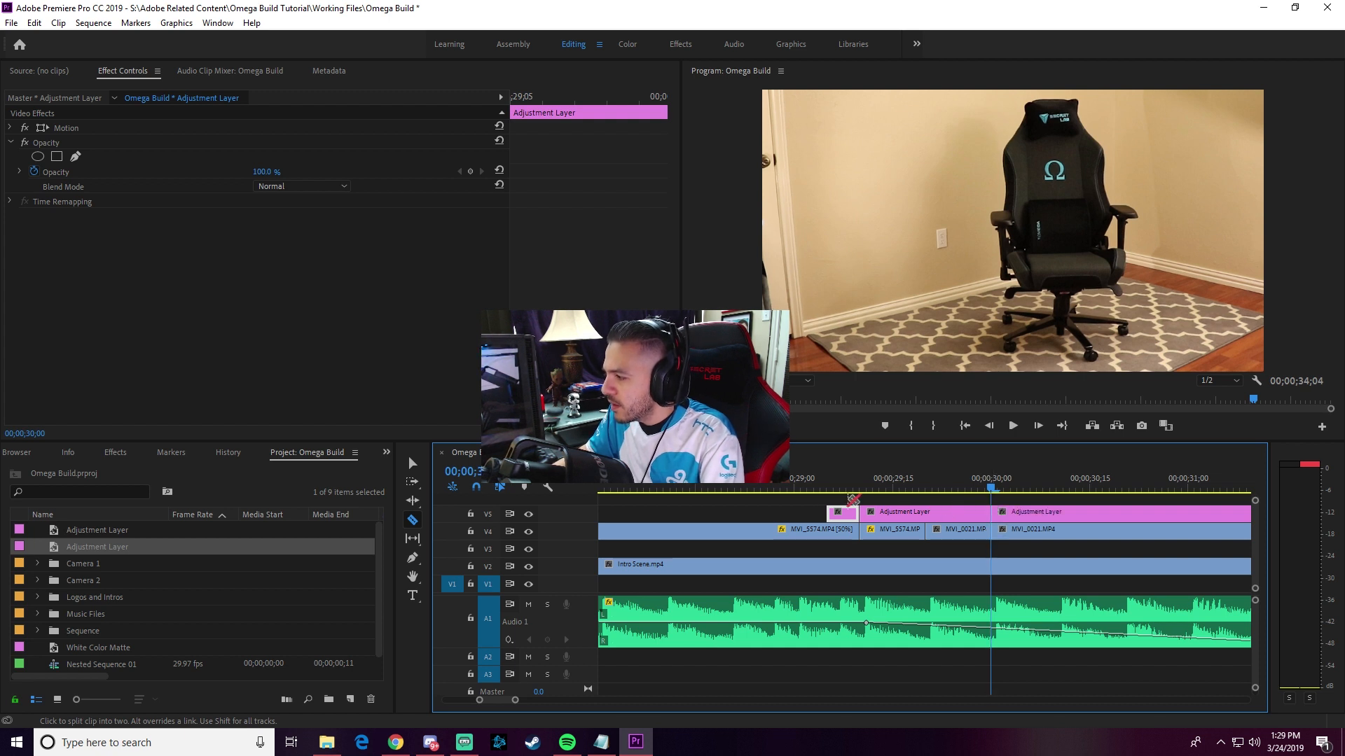
Delete the outer adjustment layer pieces on V5, keeping only the 20-frame piece over the MVI_5574 and MVI_0021 cut
{"action": "key", "text": "v"}
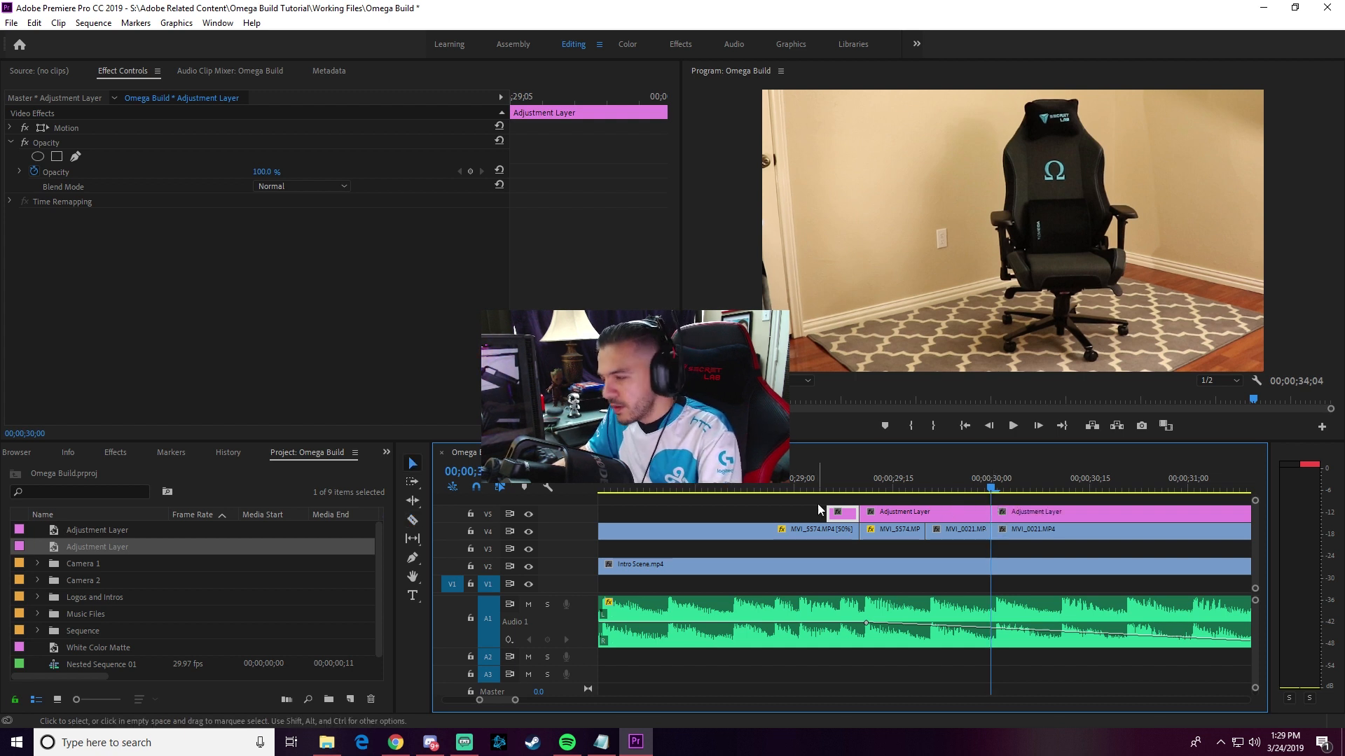
{"action": "key", "text": "Delete"}
{"action": "left_click", "coordinate": [1038, 514]}
{"action": "key", "text": "Delete"}
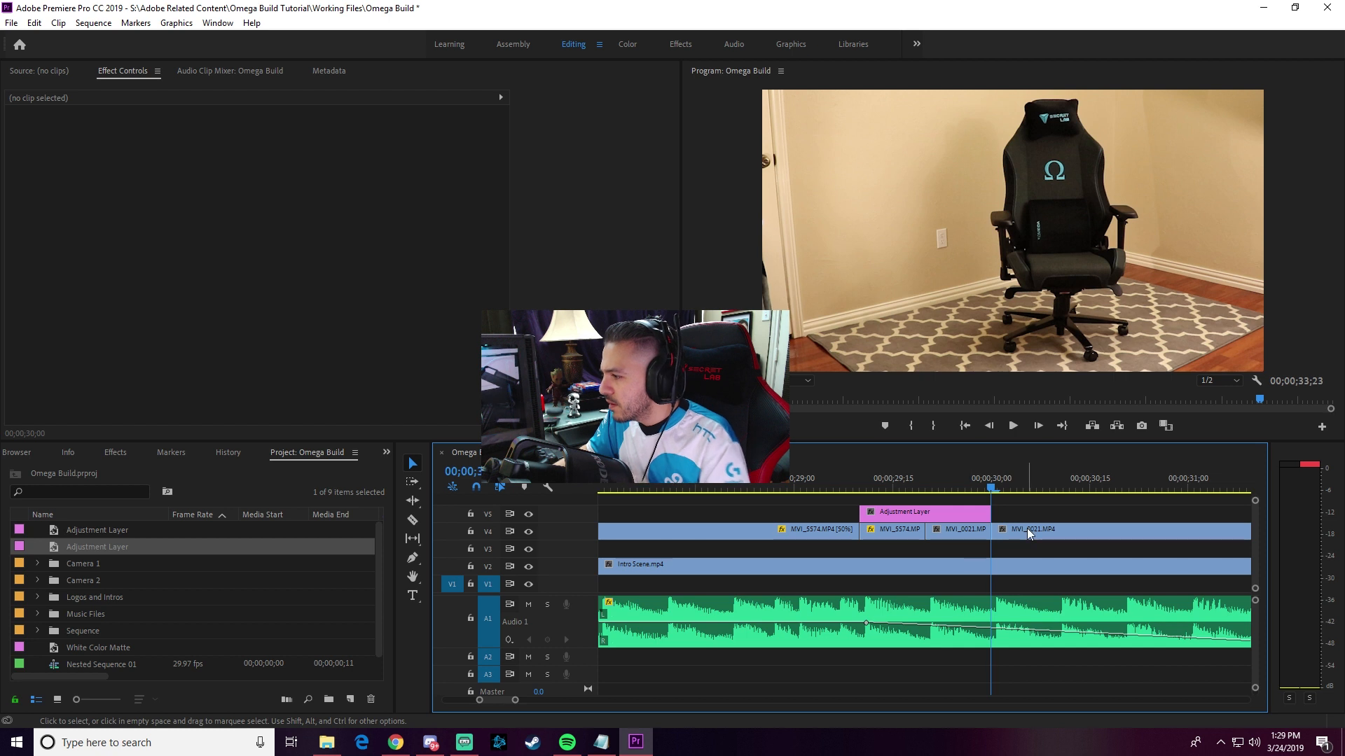
{"action": "left_click", "coordinate": [1027, 528]}
{"action": "left_click", "coordinate": [939, 537]}
{"action": "left_click", "coordinate": [923, 548]}
{"action": "left_click", "coordinate": [971, 517]}
{"action": "left_click", "coordinate": [940, 544]}
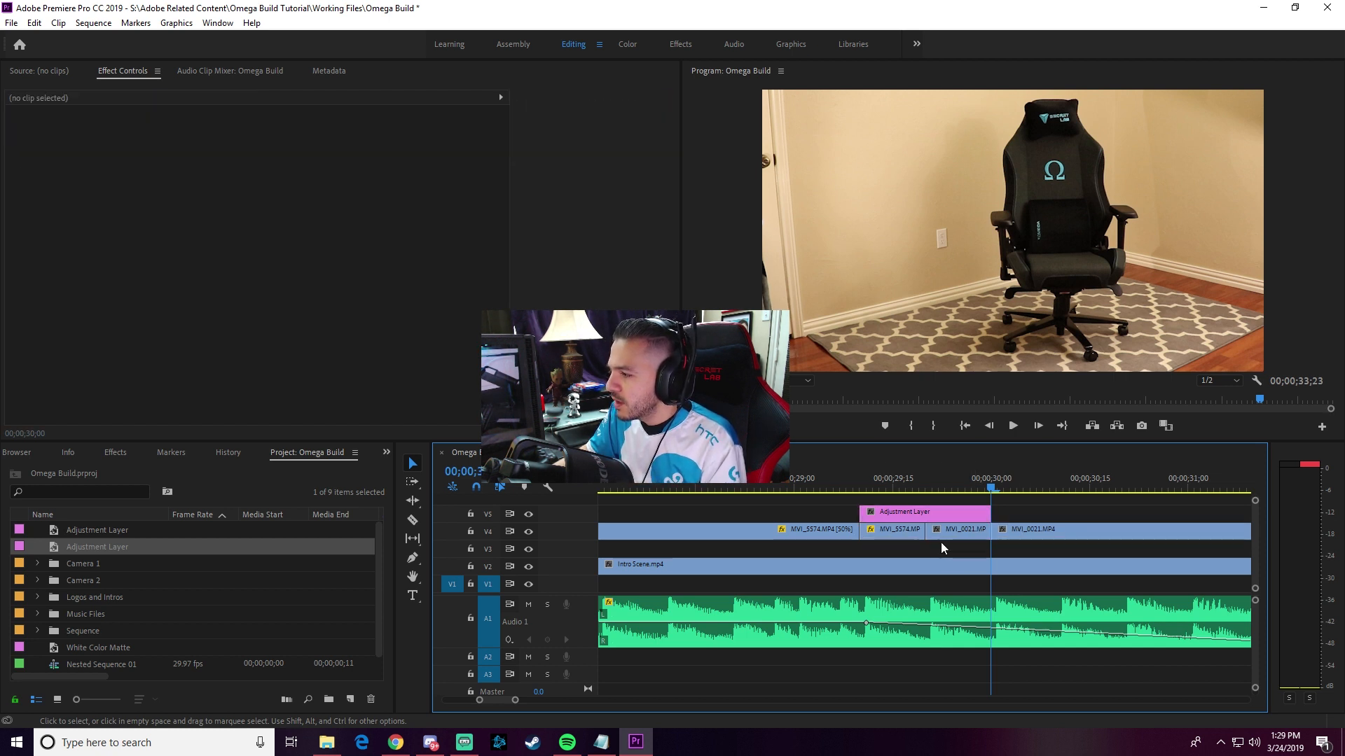
{"action": "left_click", "coordinate": [912, 533]}
{"action": "left_click", "coordinate": [926, 514]}
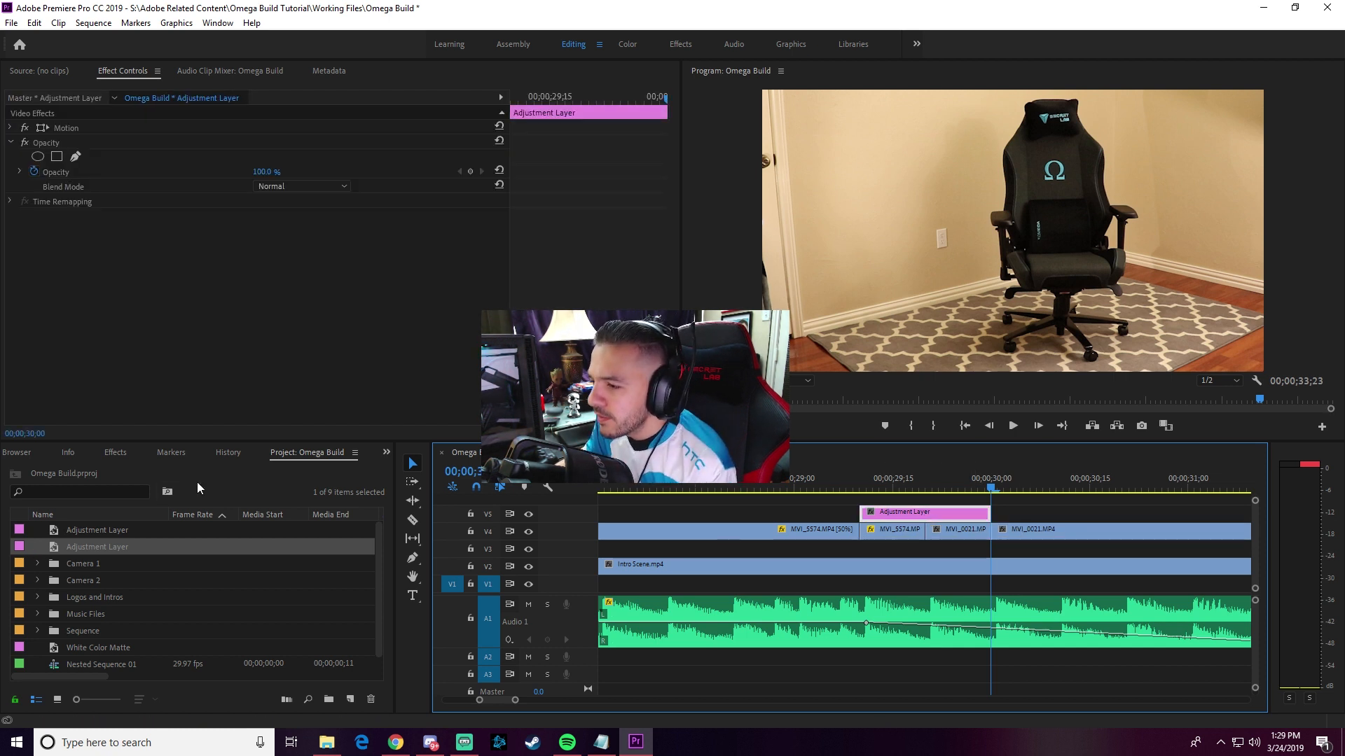
Apply Lens Distortion IN to the ten-frame MVI_5574 piece and Lens Distortion OUT to the ten-frame MVI_0021 piece
{"action": "left_click", "coordinate": [112, 453]}
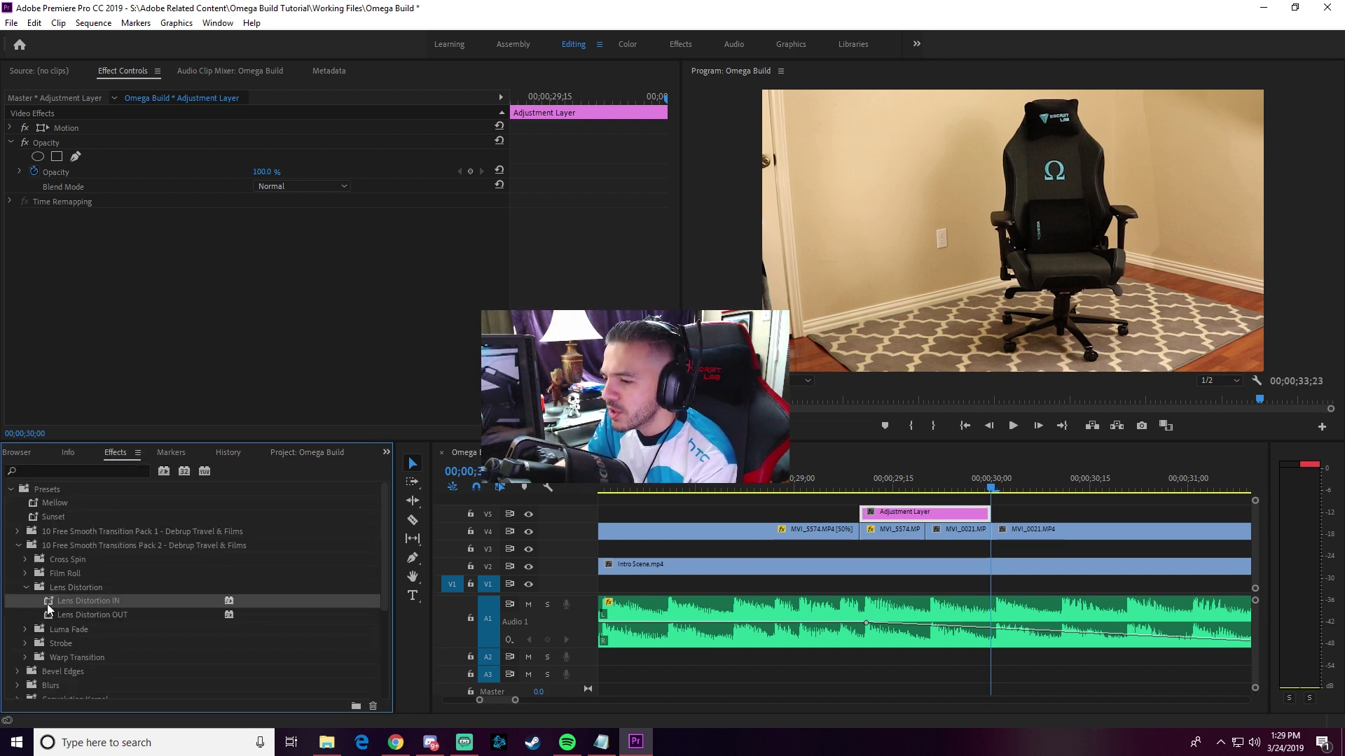
{"action": "left_click_drag", "start_coordinate": [47, 603], "coordinate": [899, 539]}
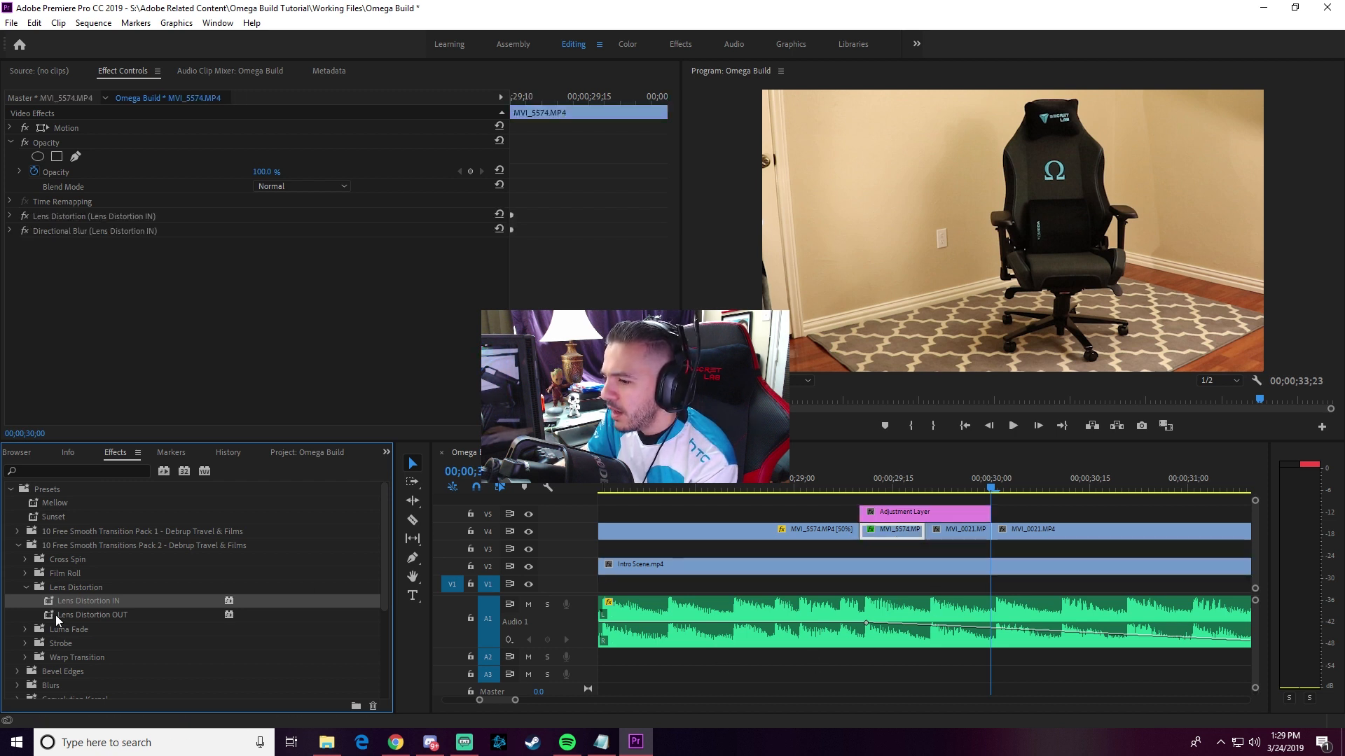
{"action": "left_click_drag", "start_coordinate": [57, 616], "coordinate": [897, 601]}
{"action": "left_click_drag", "start_coordinate": [945, 541], "coordinate": [945, 541]}
Delete the 20-frame adjustment layer above the MVI_5574 and MVI_0021 cut
{"action": "left_click", "coordinate": [842, 511]}
{"action": "left_click", "coordinate": [898, 511]}
{"action": "key", "text": "Delete"}
Play back the lens distortion transition between MVI_5574 and MVI_0021 twice from just before the cut
{"action": "left_click", "coordinate": [847, 484]}
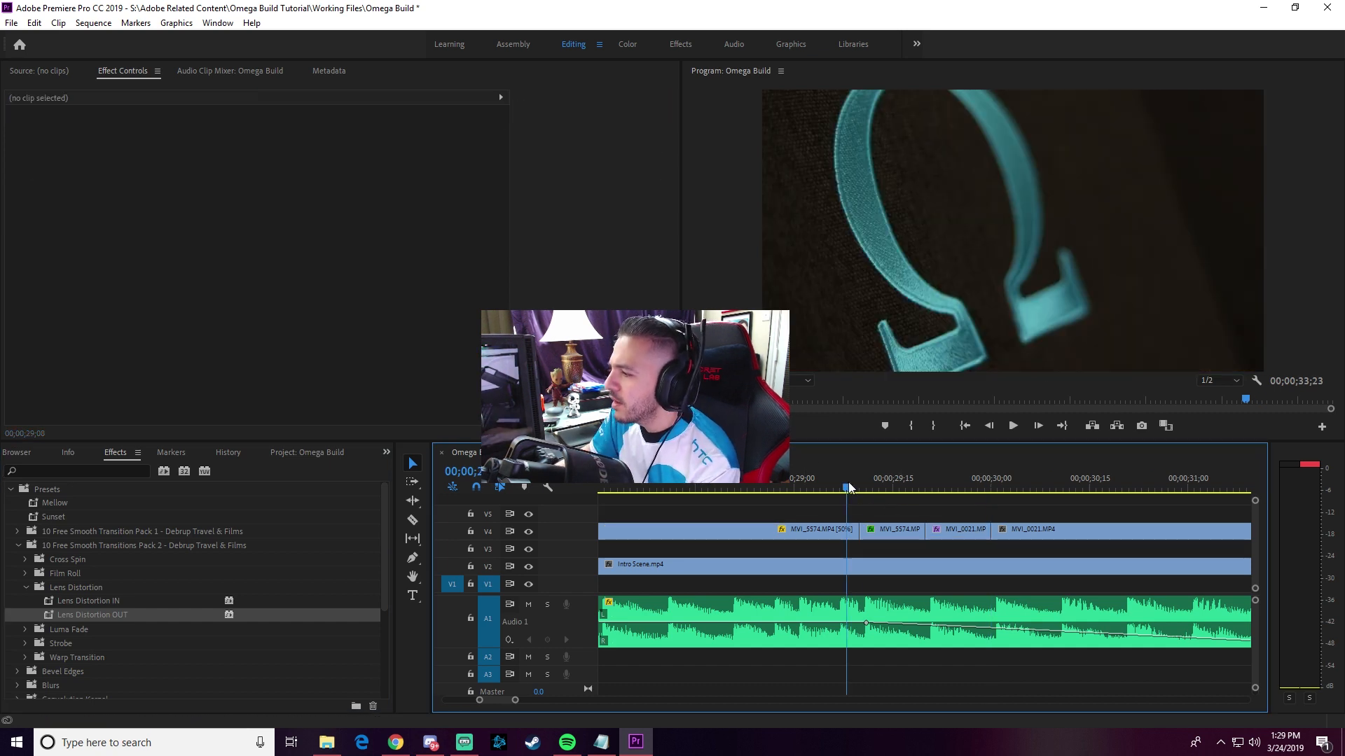
{"action": "key", "text": "space"}
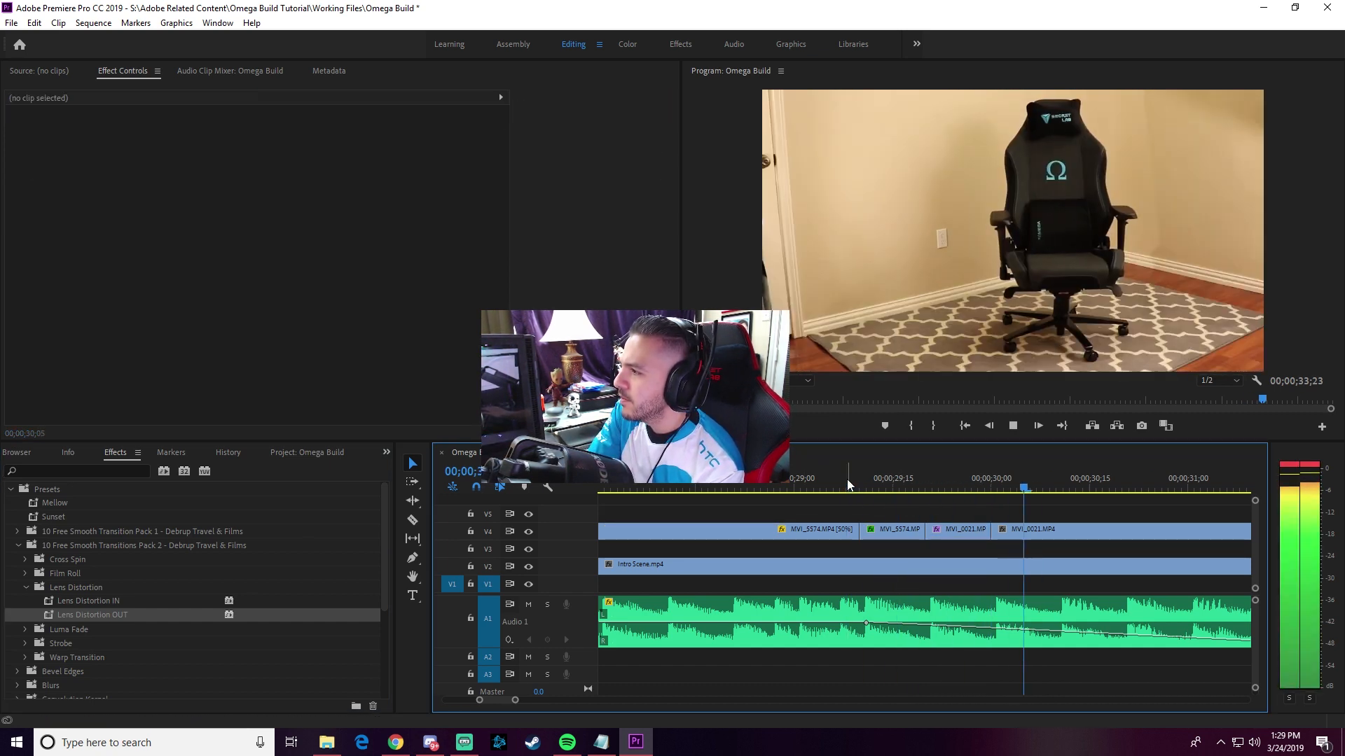
{"action": "left_click", "coordinate": [849, 479]}
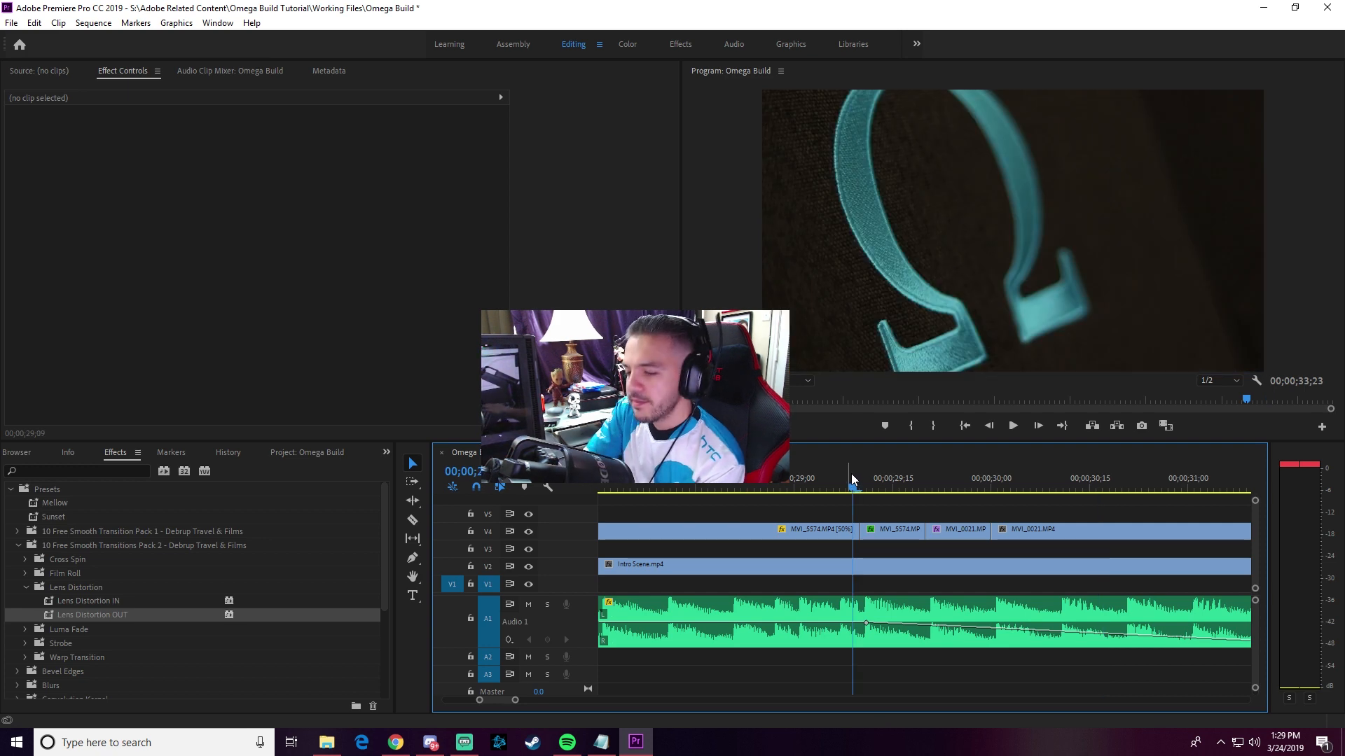
{"action": "key", "text": "space"}
{"action": "key", "text": "space"}
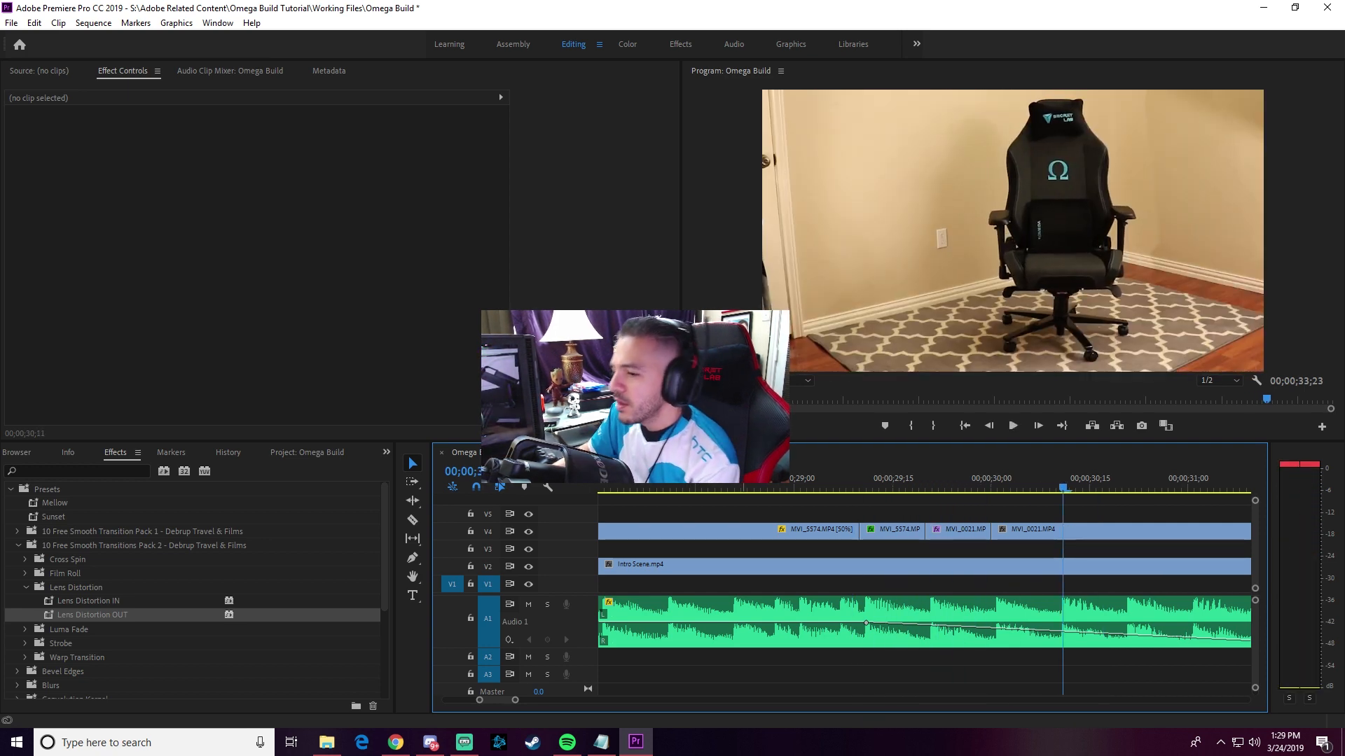
Remove the Lens Distortion IN effects from the ten-frame MVI_5574 piece and the Lens Distortion OUT effects from the ten-frame MVI_0021 piece
{"action": "left_click", "coordinate": [893, 532]}
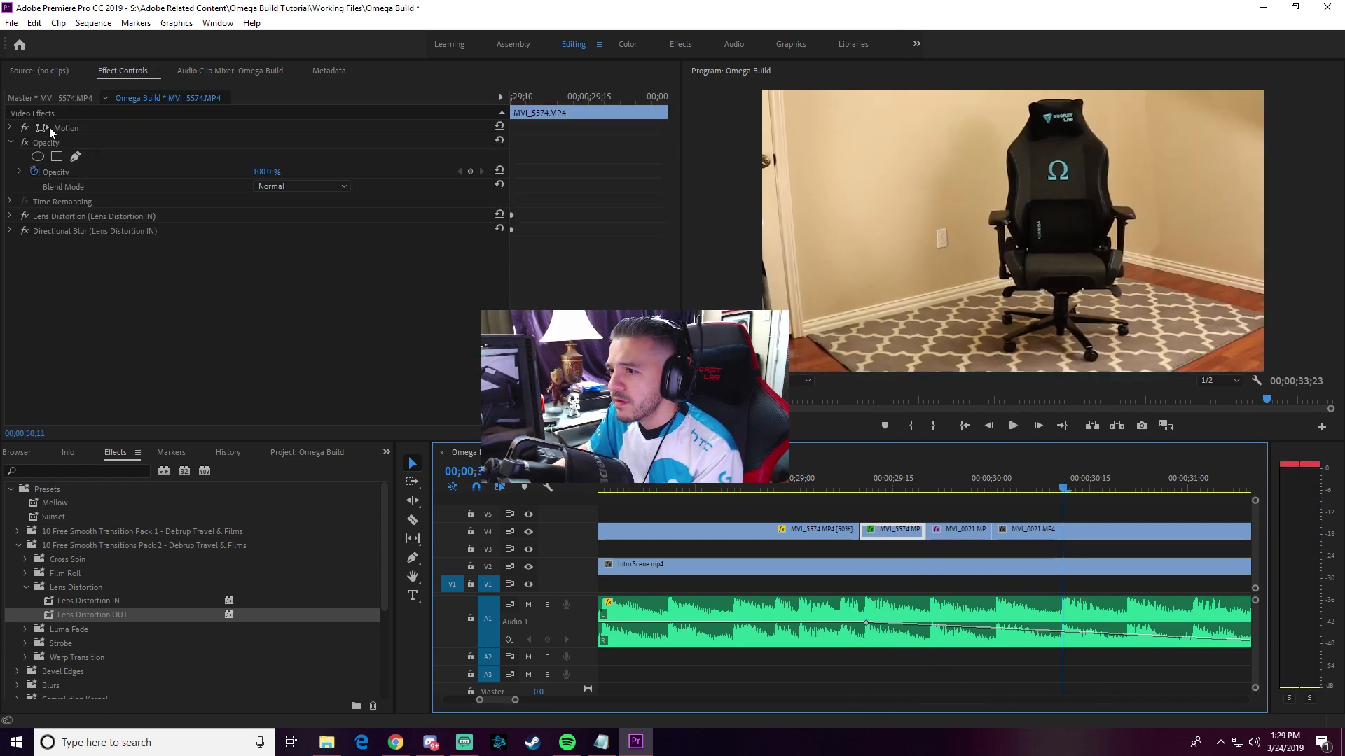
{"action": "left_click", "coordinate": [11, 143]}
{"action": "left_click", "coordinate": [73, 171]}
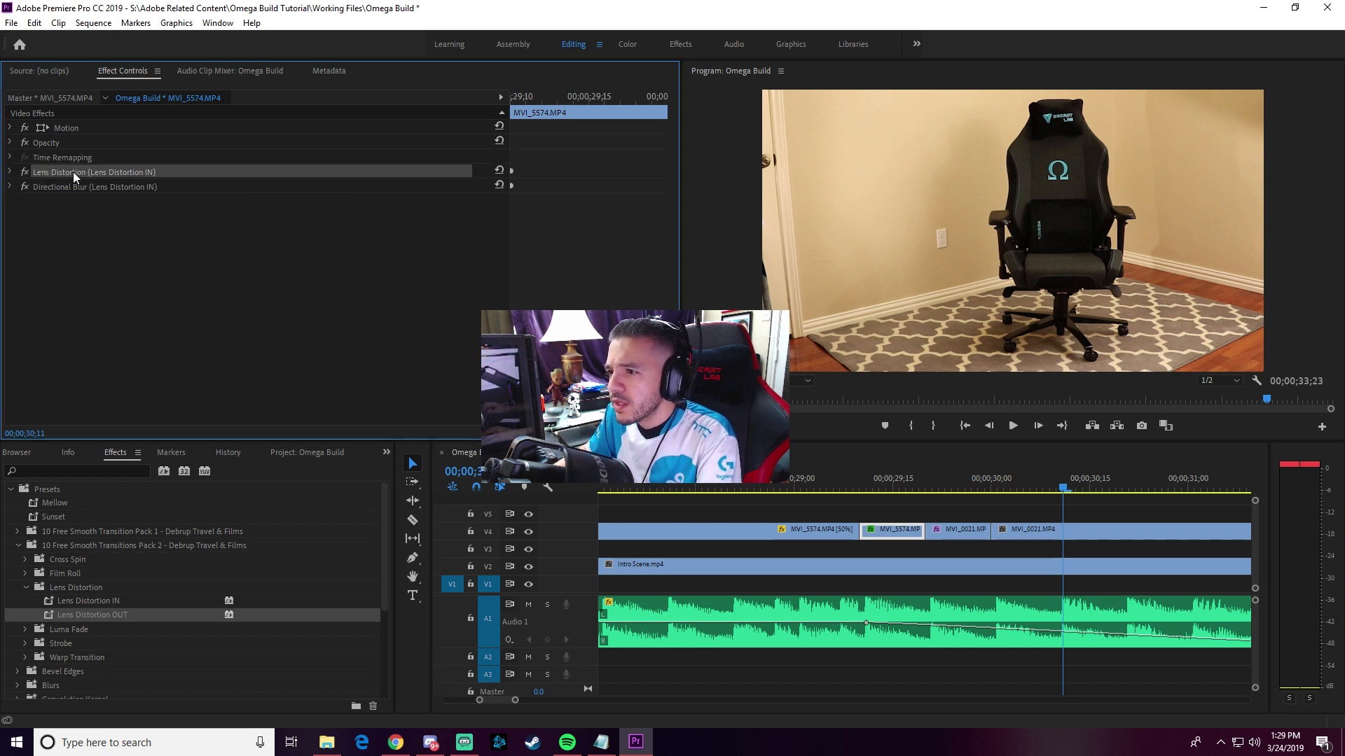
{"action": "key", "text": "Delete"}
{"action": "left_click", "coordinate": [74, 175]}
{"action": "key", "text": "Delete"}
{"action": "left_click", "coordinate": [961, 531]}
{"action": "left_click", "coordinate": [44, 173]}
{"action": "key", "text": "Delete"}
{"action": "left_click", "coordinate": [66, 172]}
{"action": "key", "text": "Delete"}
Apply Lens Distortion OUT to the ten-frame MVI_5574 piece and Lens Distortion IN to the ten-frame MVI_0021 piece
{"action": "left_click_drag", "start_coordinate": [48, 615], "coordinate": [879, 607]}
{"action": "left_click_drag", "start_coordinate": [902, 526], "coordinate": [904, 529]}
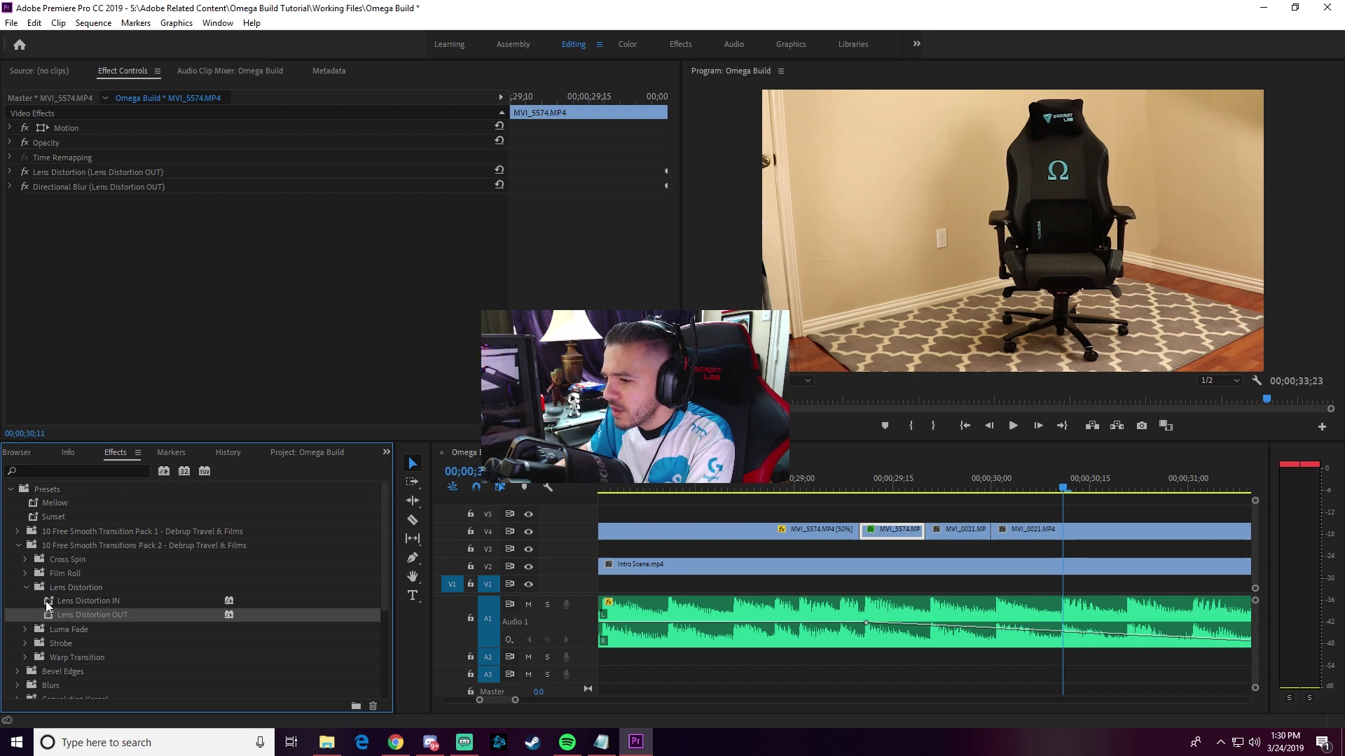
{"action": "left_click_drag", "start_coordinate": [46, 602], "coordinate": [797, 579]}
{"action": "left_click_drag", "start_coordinate": [969, 533], "coordinate": [969, 532]}
Play back the swapped lens distortion transition twice from just before the short MVI_5574 piece
{"action": "left_click", "coordinate": [812, 482]}
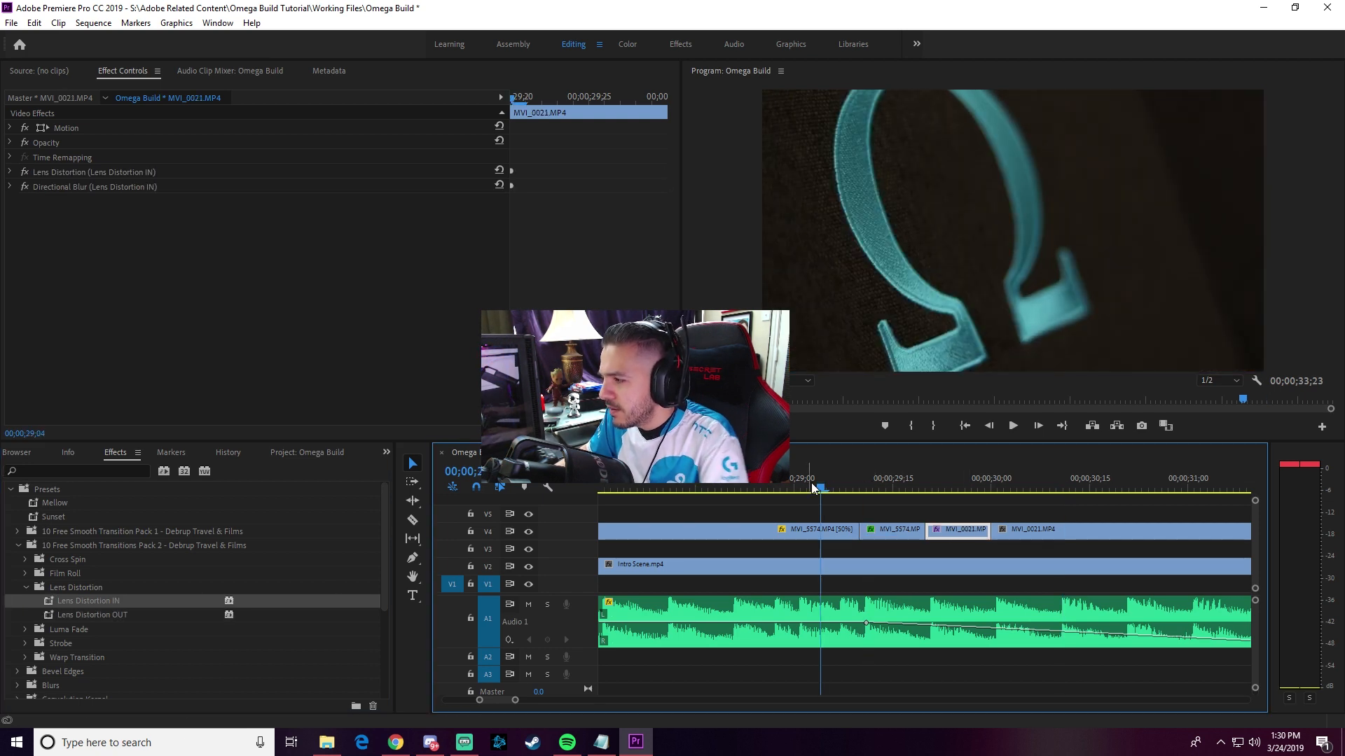
{"action": "key", "text": "space"}
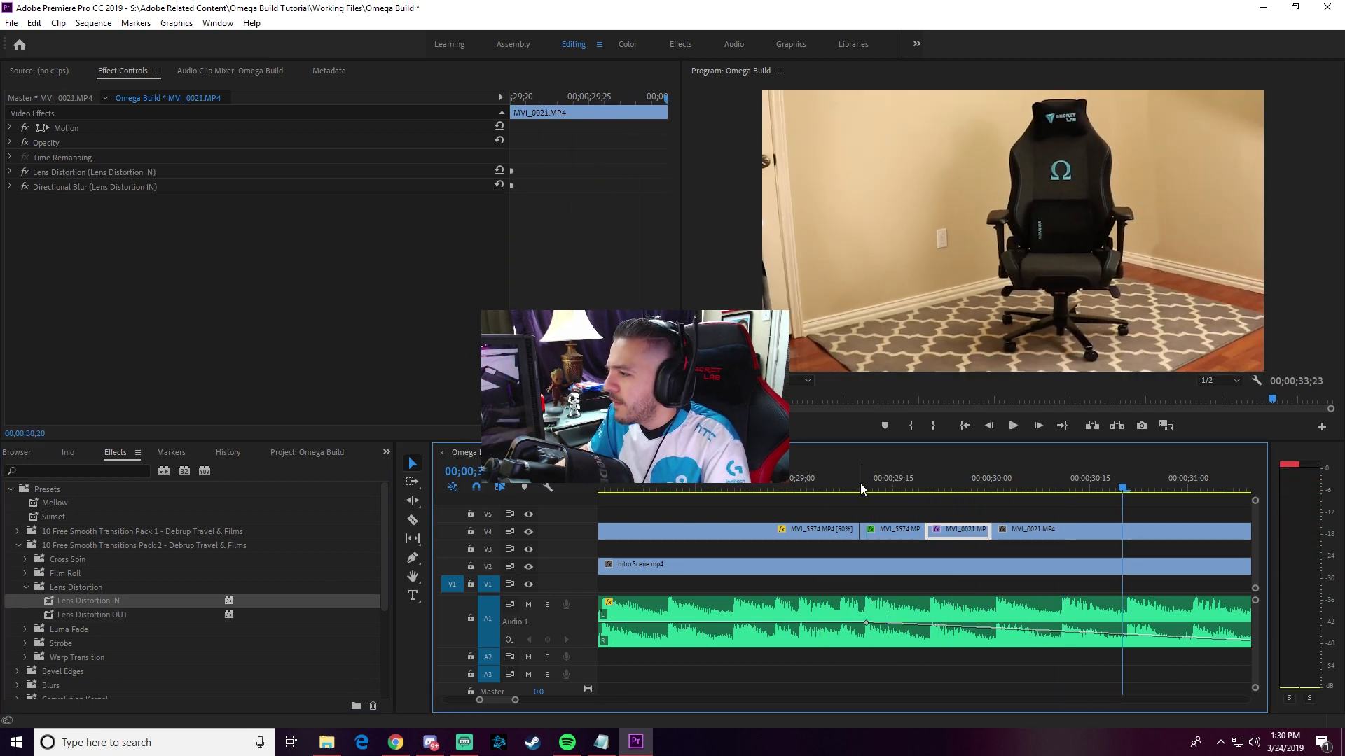
{"action": "left_click", "coordinate": [814, 489]}
{"action": "key", "text": "space"}
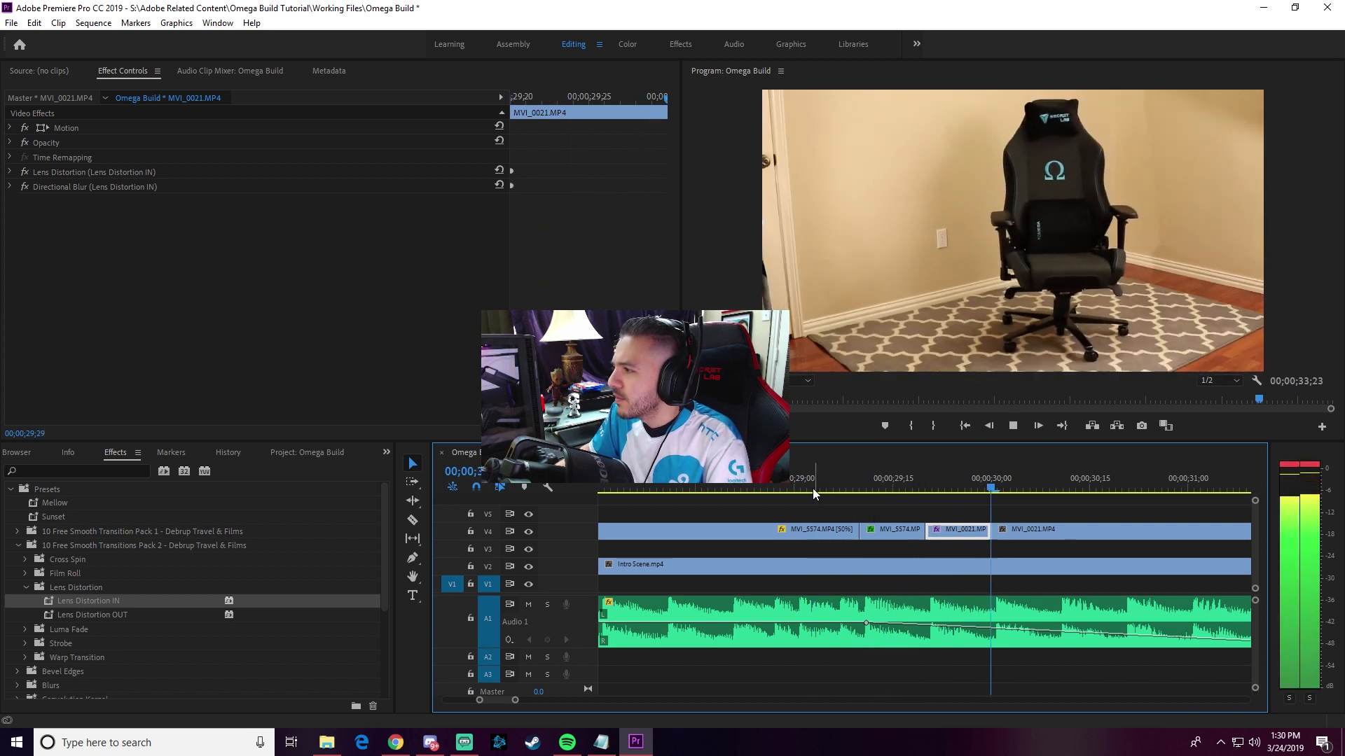
Look through the Film Roll and Luma Fade presets in 10 Free Smooth Transitions Pack 2
{"action": "left_click", "coordinate": [24, 586]}
{"action": "left_click", "coordinate": [26, 574]}
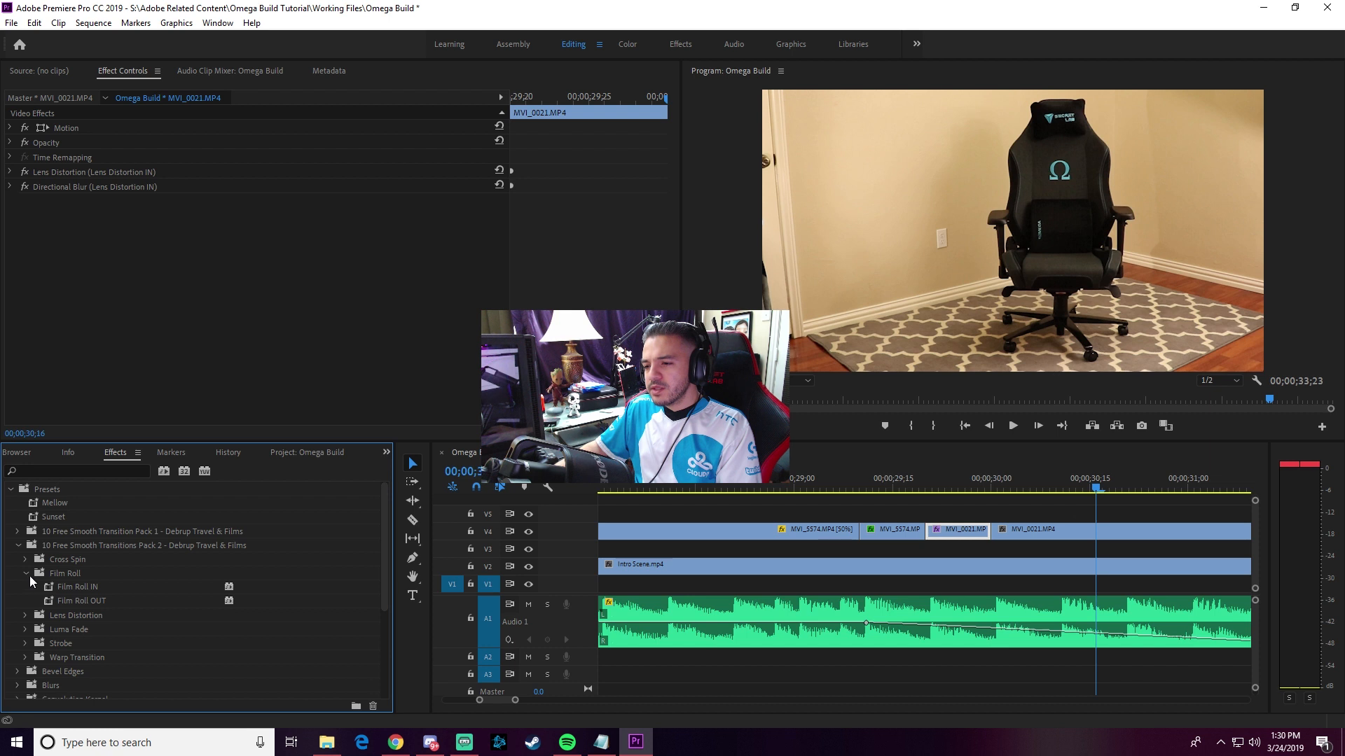
{"action": "left_click", "coordinate": [29, 575]}
{"action": "left_click", "coordinate": [26, 601]}
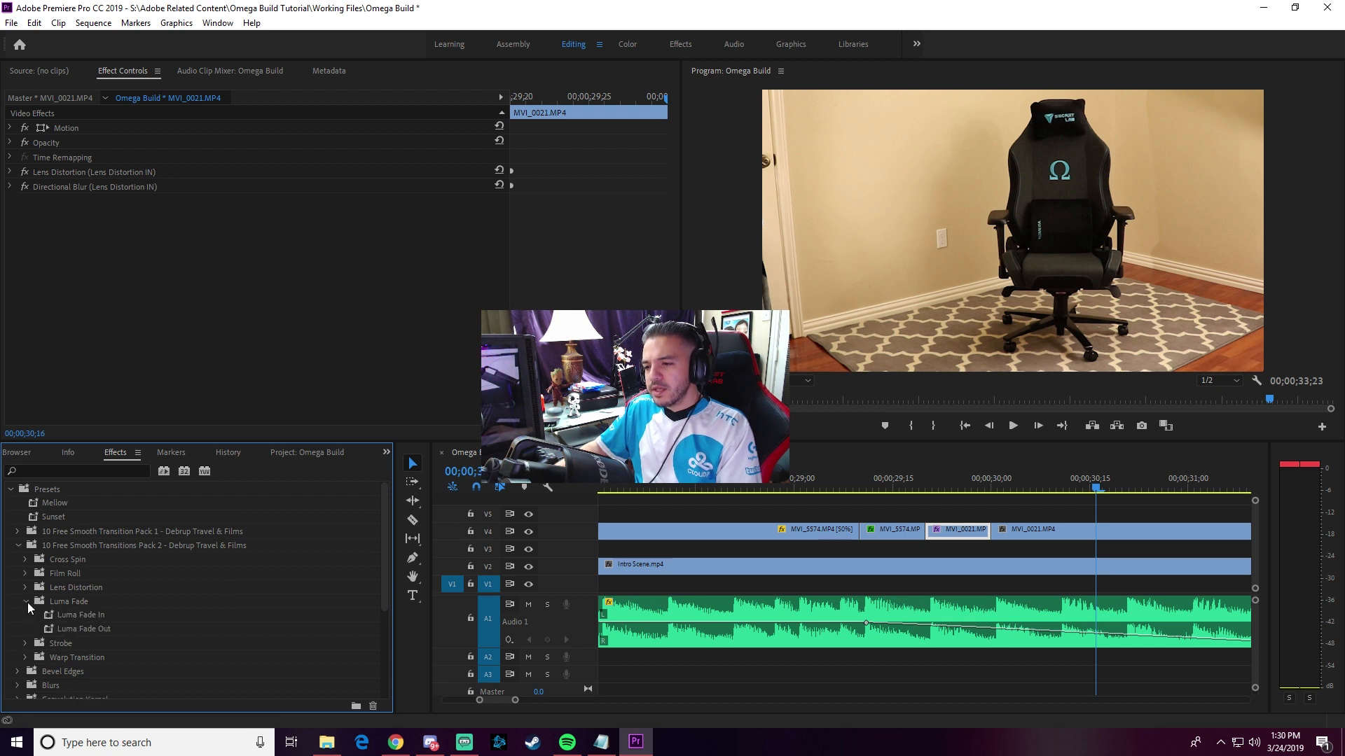
{"action": "left_click", "coordinate": [28, 602]}
Remove both Lens Distortion OUT effects from the ten-frame MVI_5574 piece and both Lens Distortion IN effects from the ten-frame MVI_0021 piece
{"action": "left_click", "coordinate": [901, 539]}
{"action": "left_click", "coordinate": [866, 479]}
{"action": "left_click", "coordinate": [48, 172]}
{"action": "key", "text": "Delete"}
{"action": "left_click", "coordinate": [61, 173]}
{"action": "key", "text": "Delete"}
{"action": "left_click", "coordinate": [977, 530]}
{"action": "left_click", "coordinate": [53, 170]}
{"action": "key", "text": "Delete"}
{"action": "left_click", "coordinate": [64, 173]}
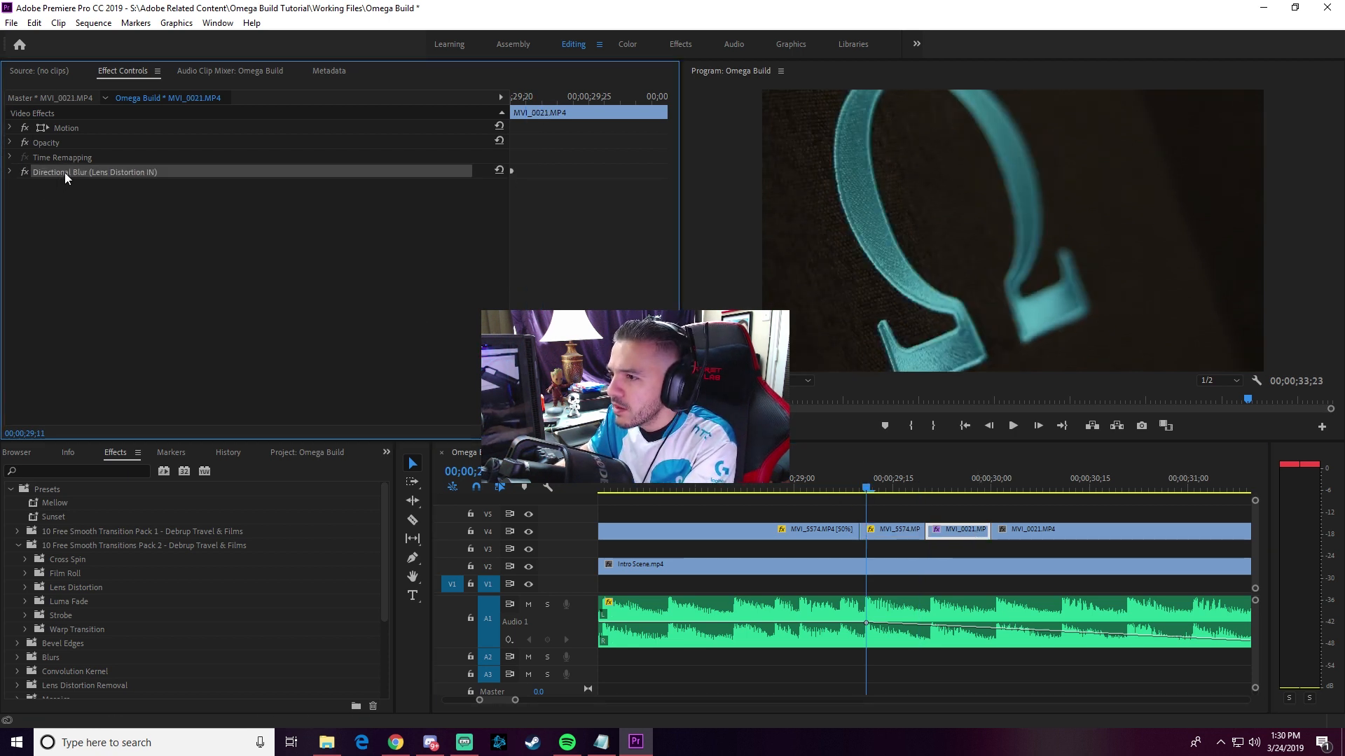
{"action": "key", "text": "Delete"}
Apply the Cross Spin OUT preset to the ten-frame MVI_5574 piece and Cross Spin IN to the ten-frame MVI_0021 piece
{"action": "left_click", "coordinate": [24, 560]}
{"action": "left_click_drag", "start_coordinate": [46, 586], "coordinate": [894, 530]}
{"action": "left_click_drag", "start_coordinate": [49, 576], "coordinate": [958, 530]}
Play back the cross spin transition from just before the short MVI_5574 piece, then collapse the Pack 2 preset folder
{"action": "left_click", "coordinate": [815, 483]}
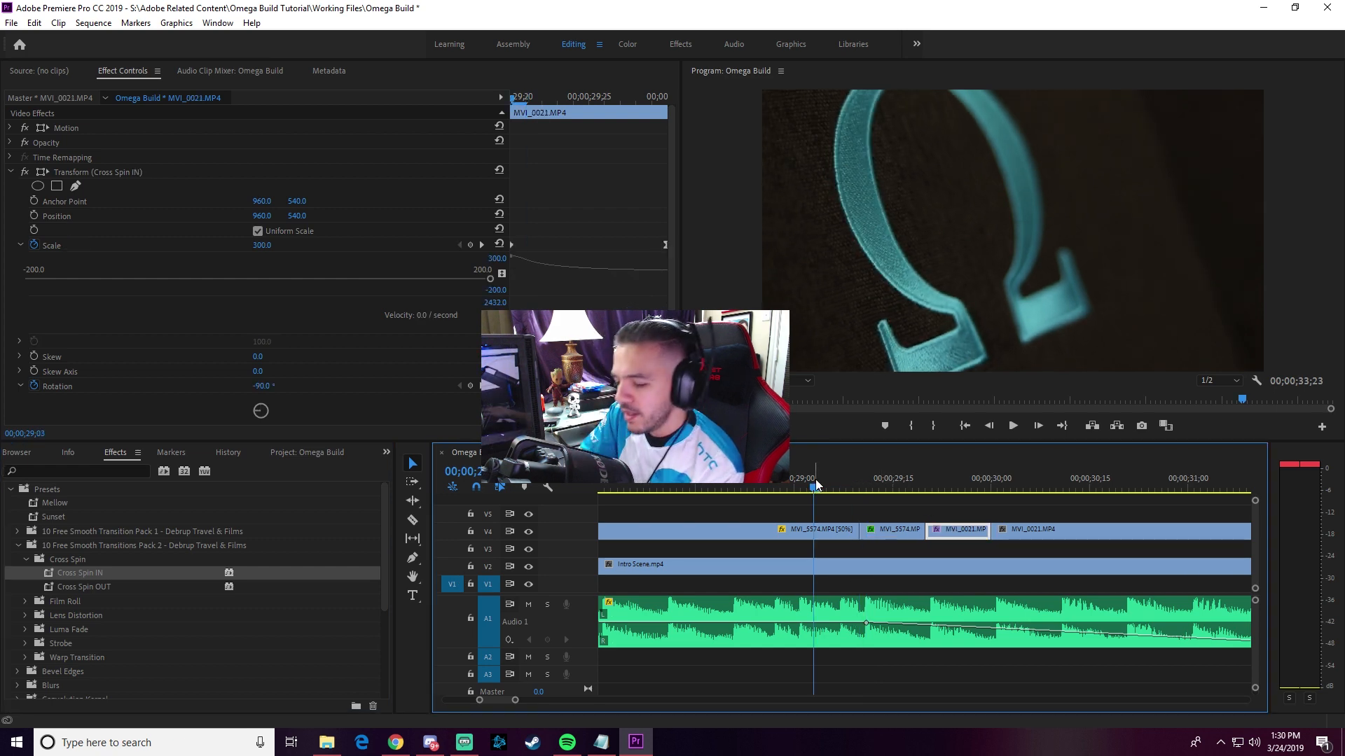
{"action": "key", "text": "space"}
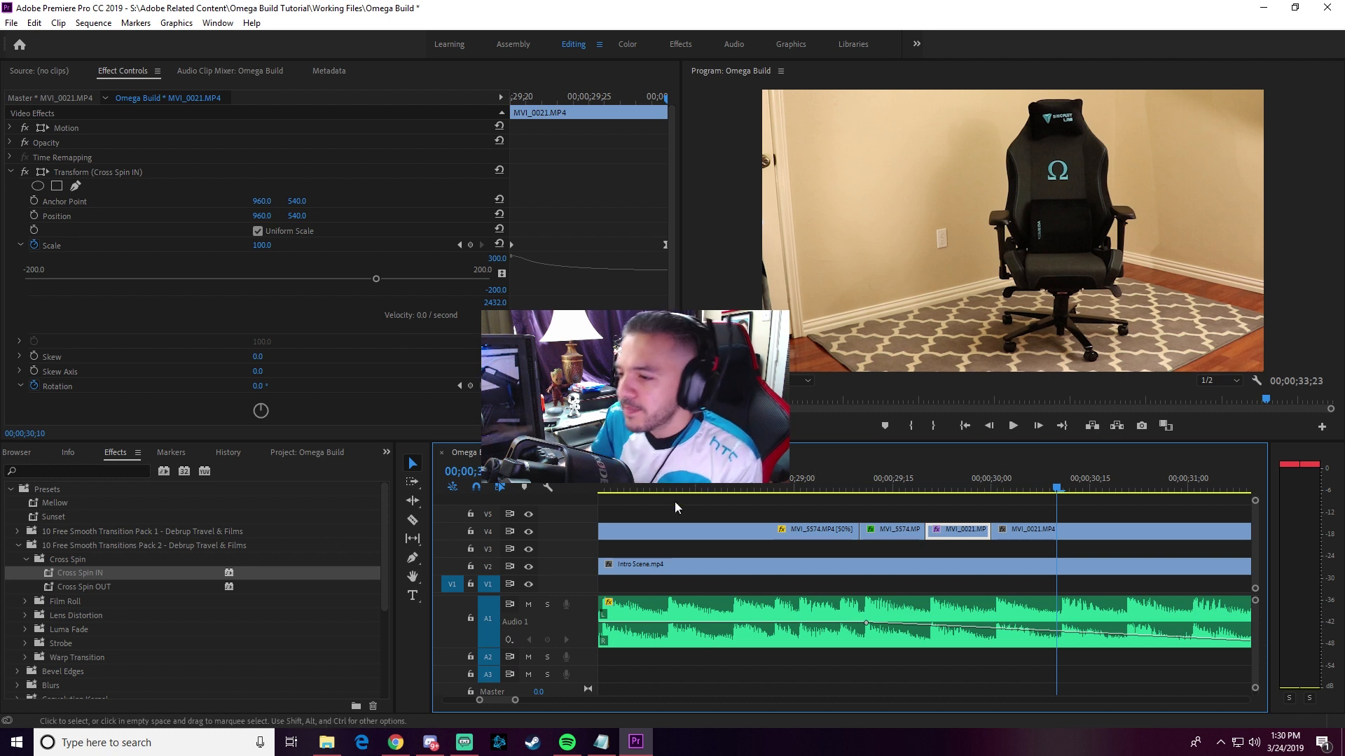
{"action": "left_click", "coordinate": [17, 546]}
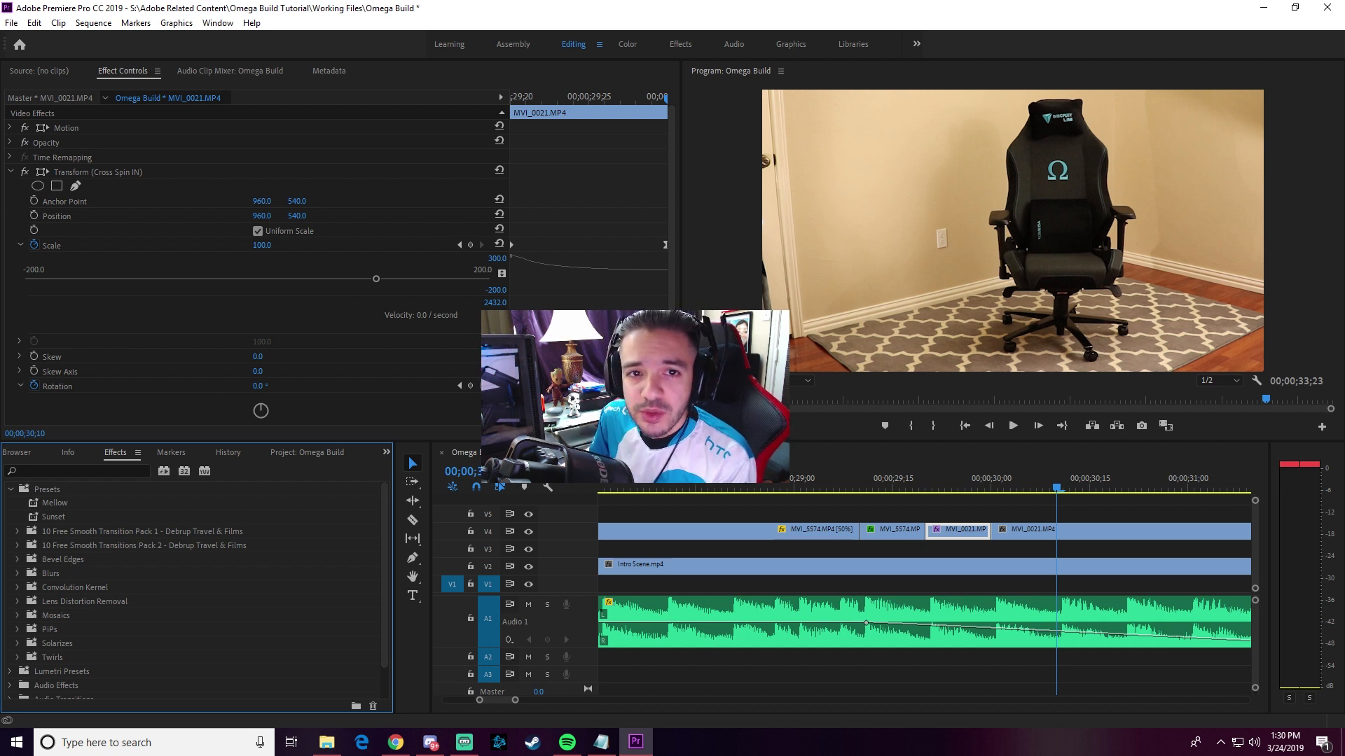
{"action": "key", "text": "alt+Tab"}
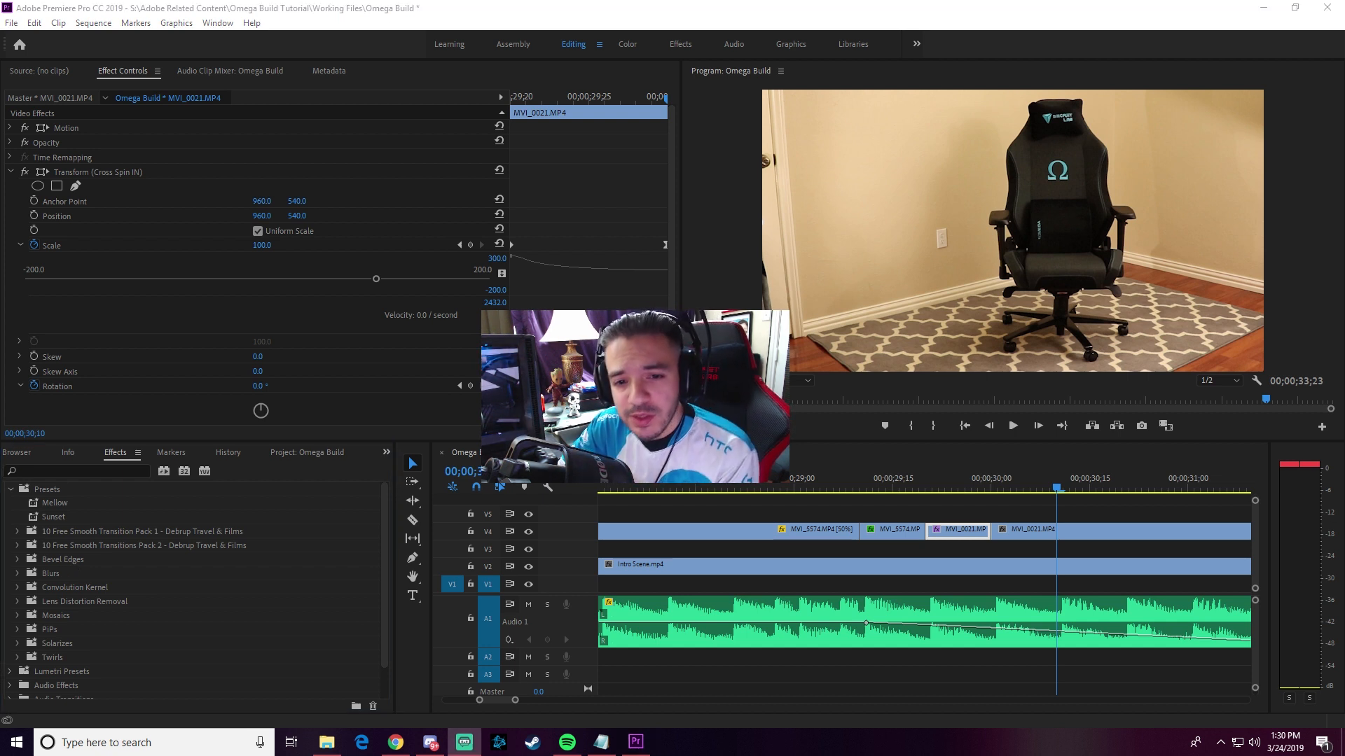